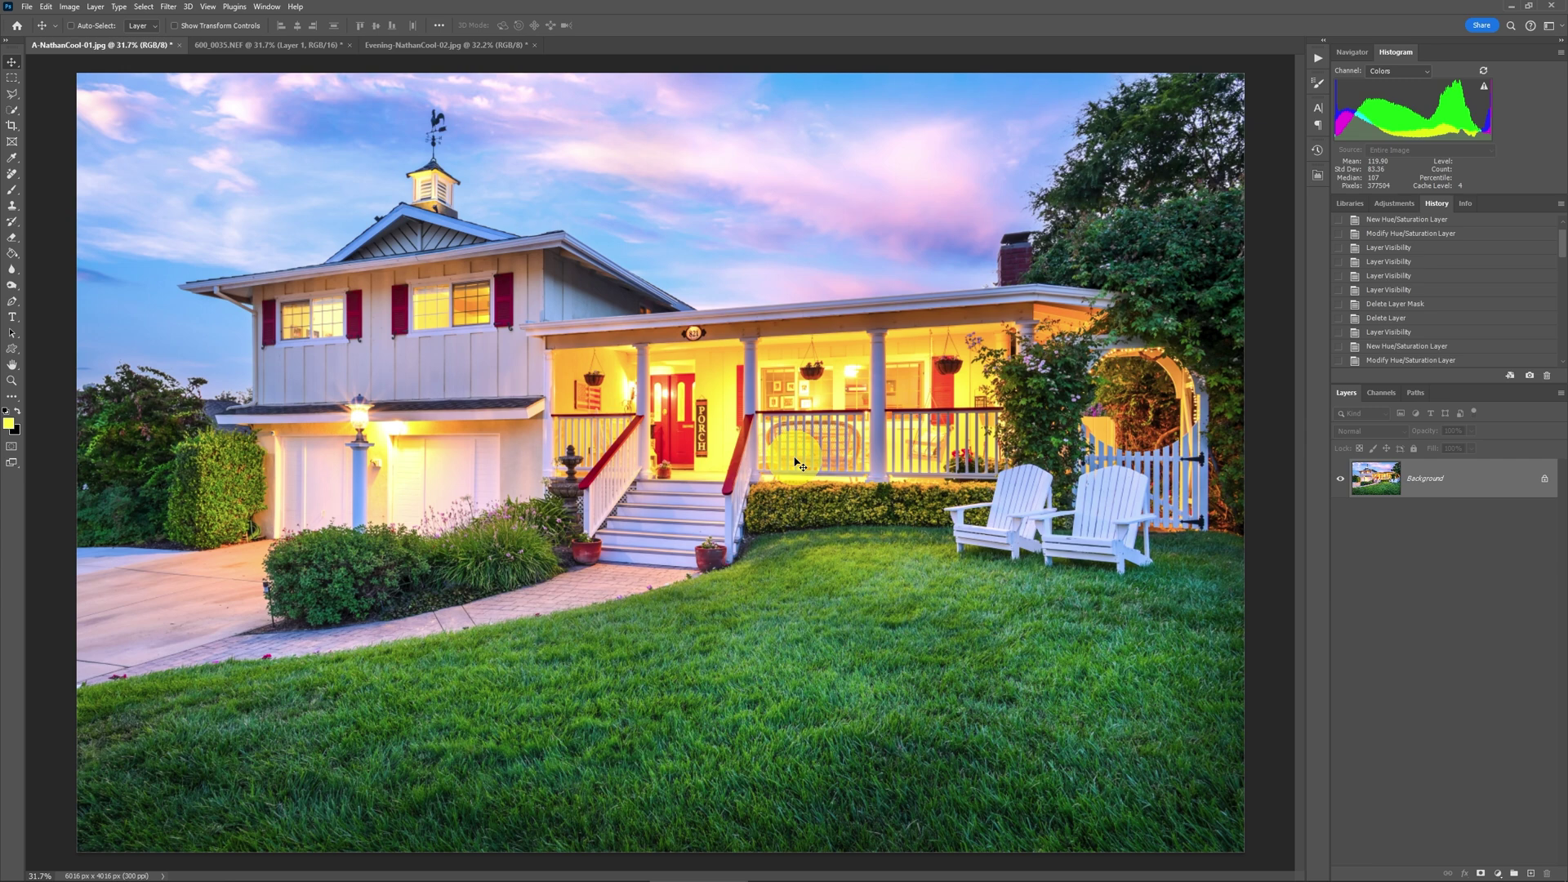
Compare the open beach, evening lake and house photos, switching the beach photo's Layer 1 off and on to check its colour change
left_click(291, 43)
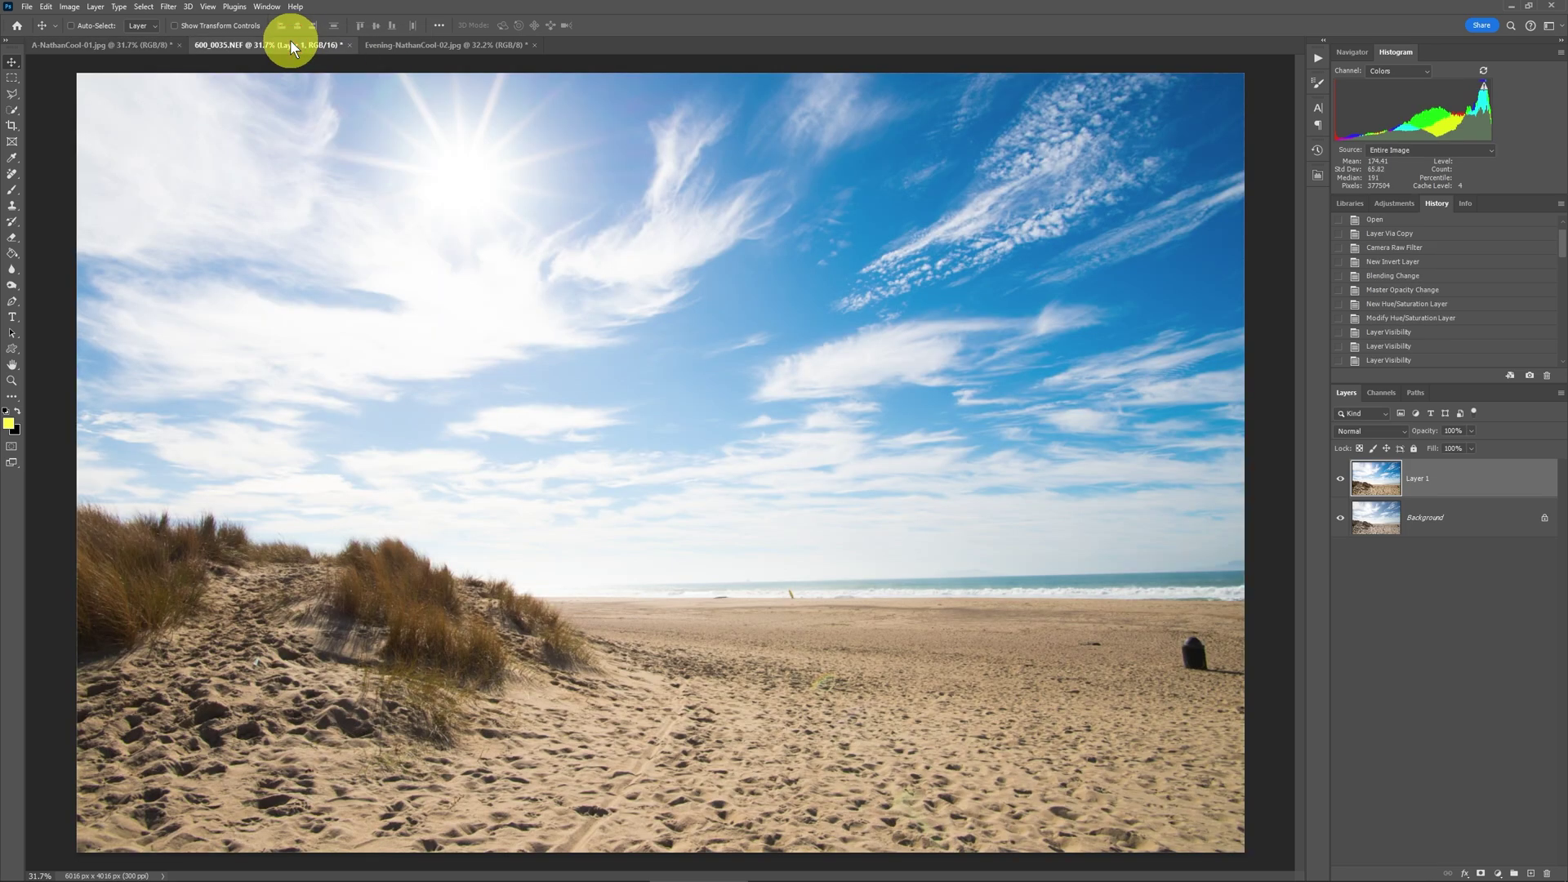
left_click(1340, 480)
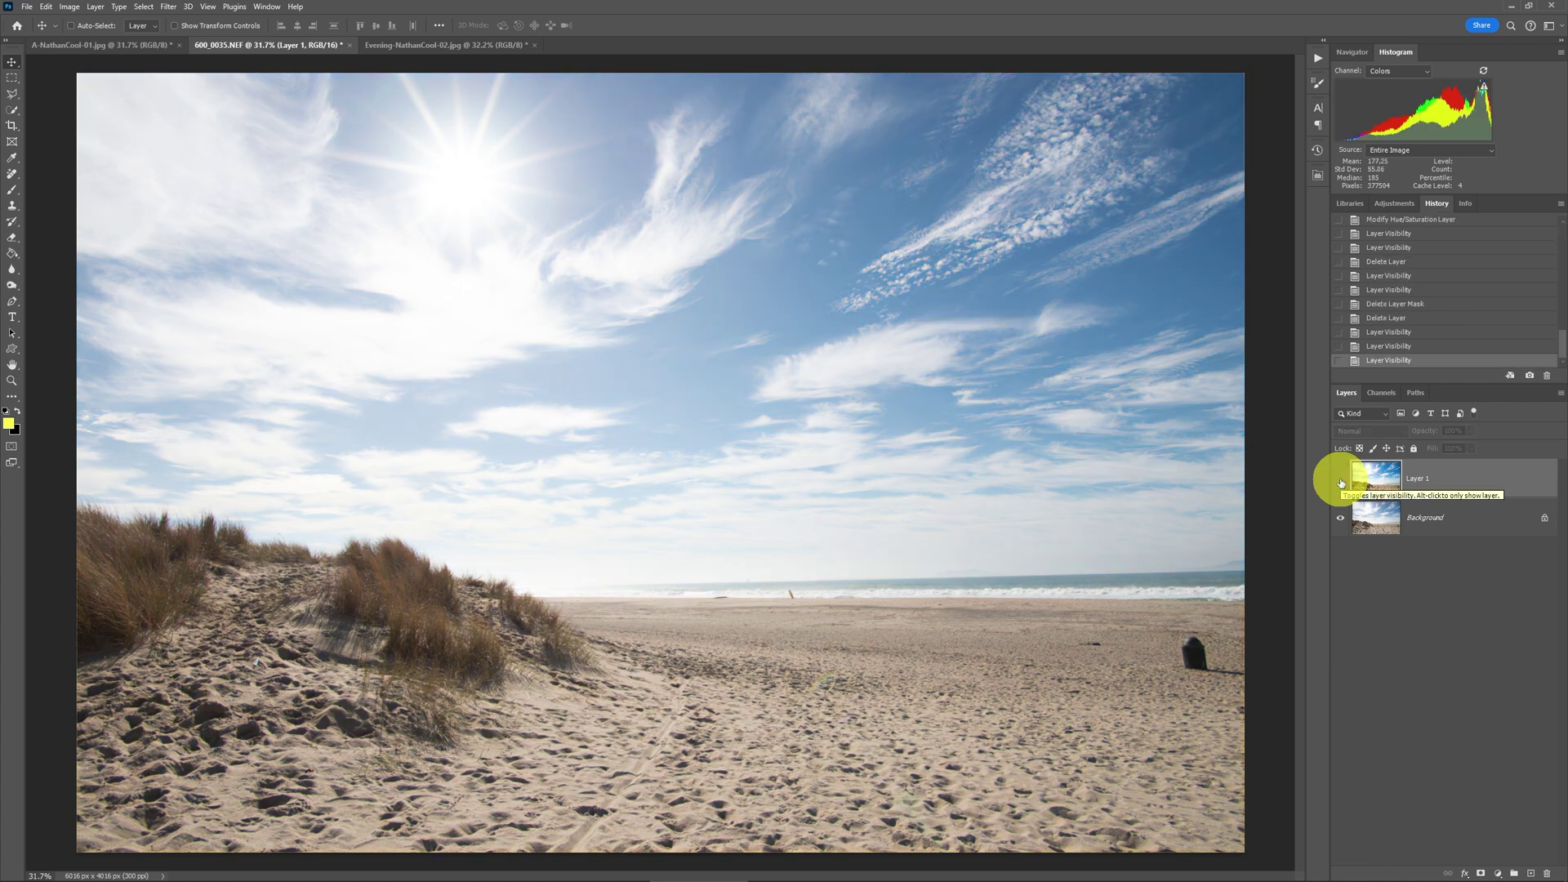
left_click(1340, 481)
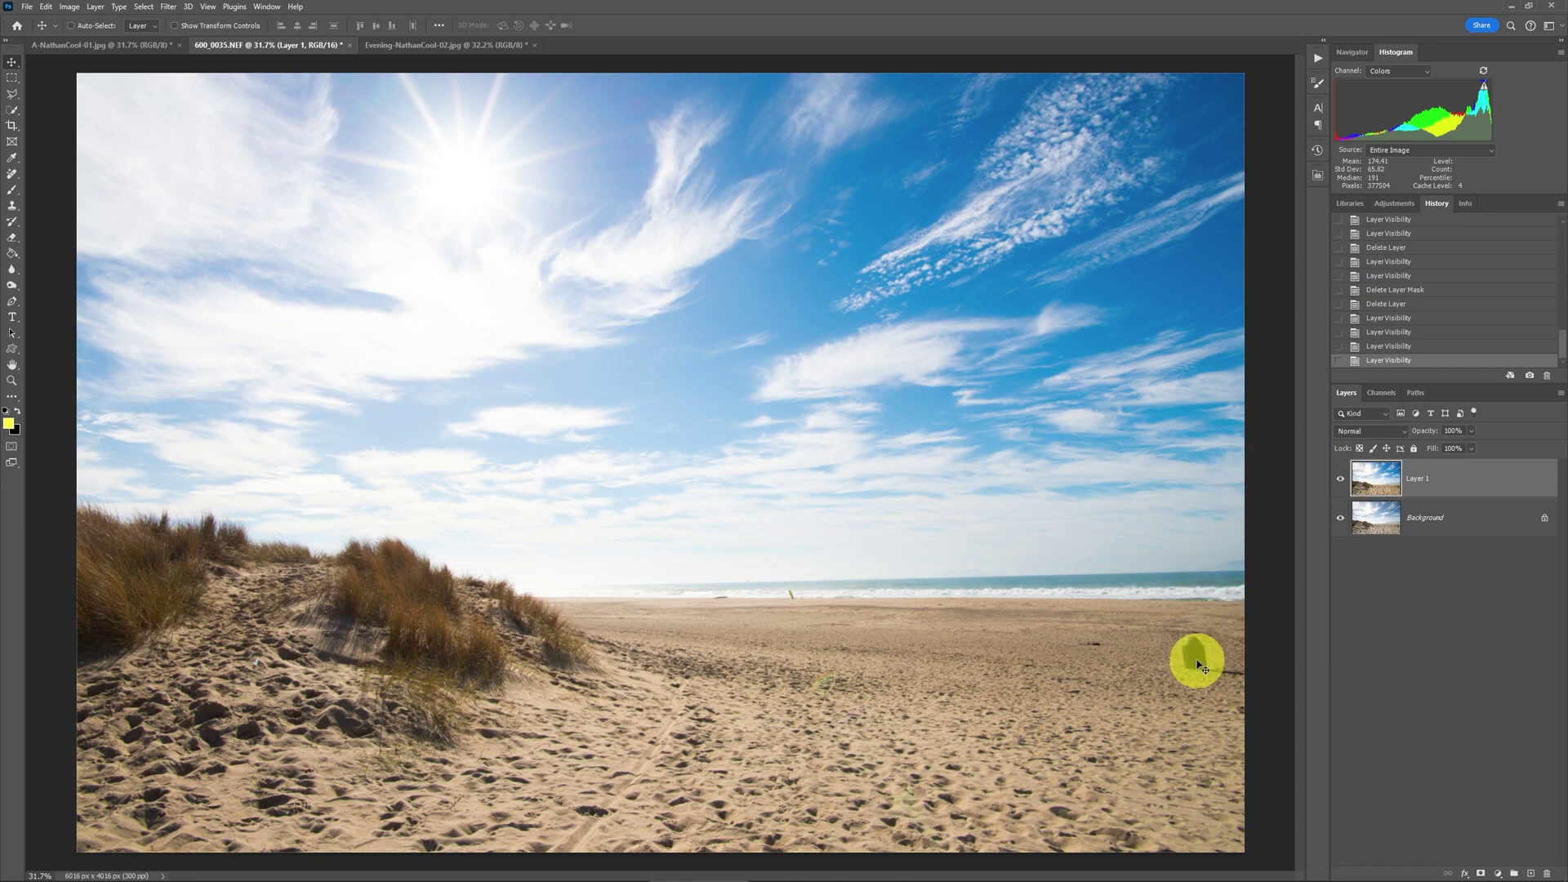
left_click(434, 46)
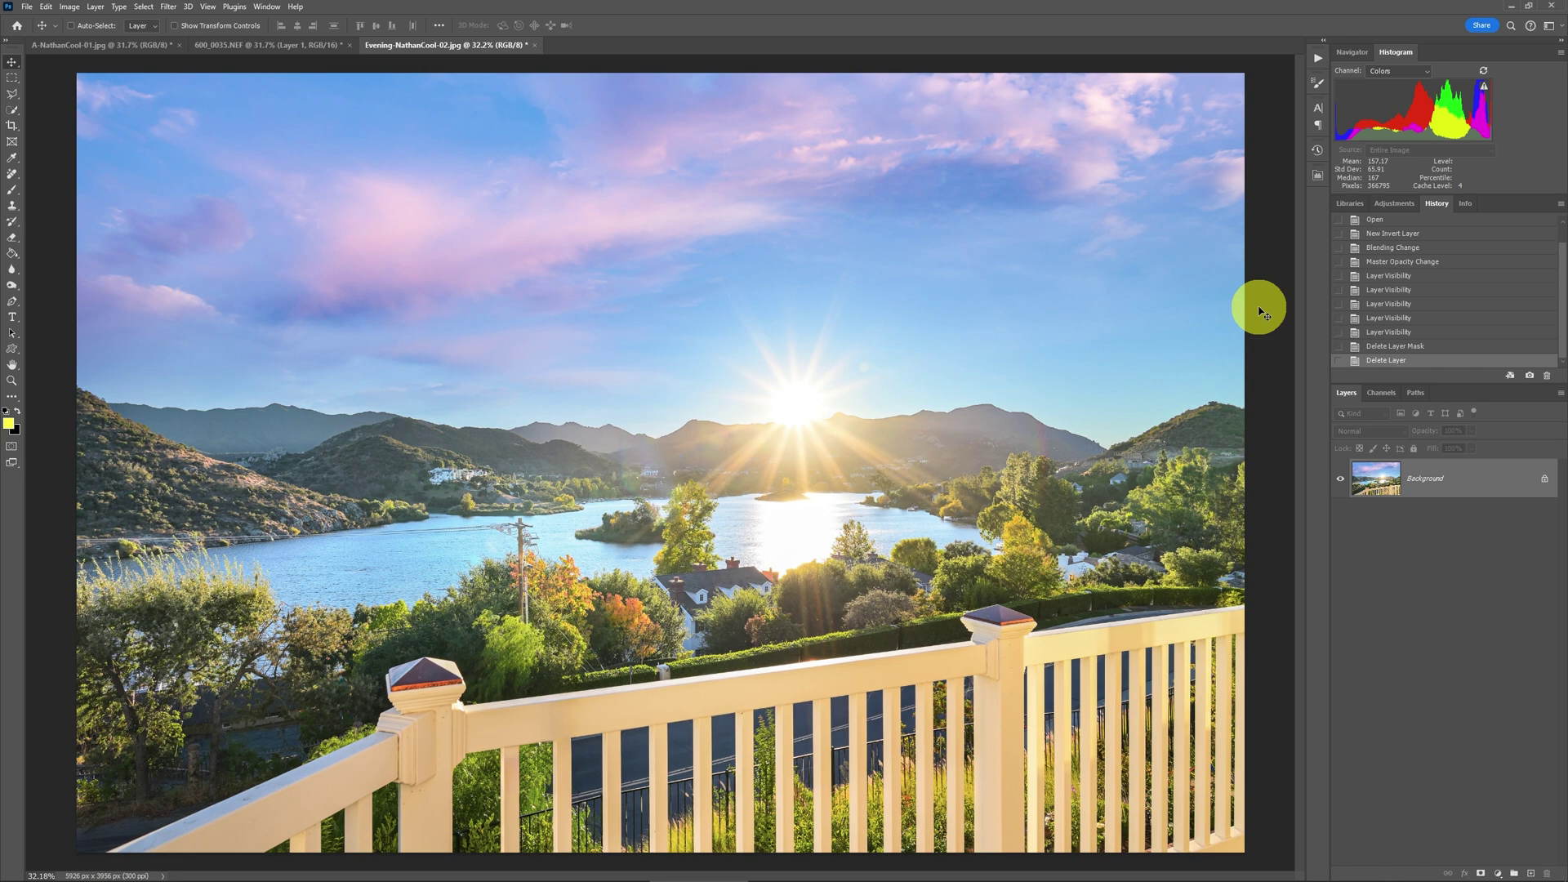
left_click(86, 47)
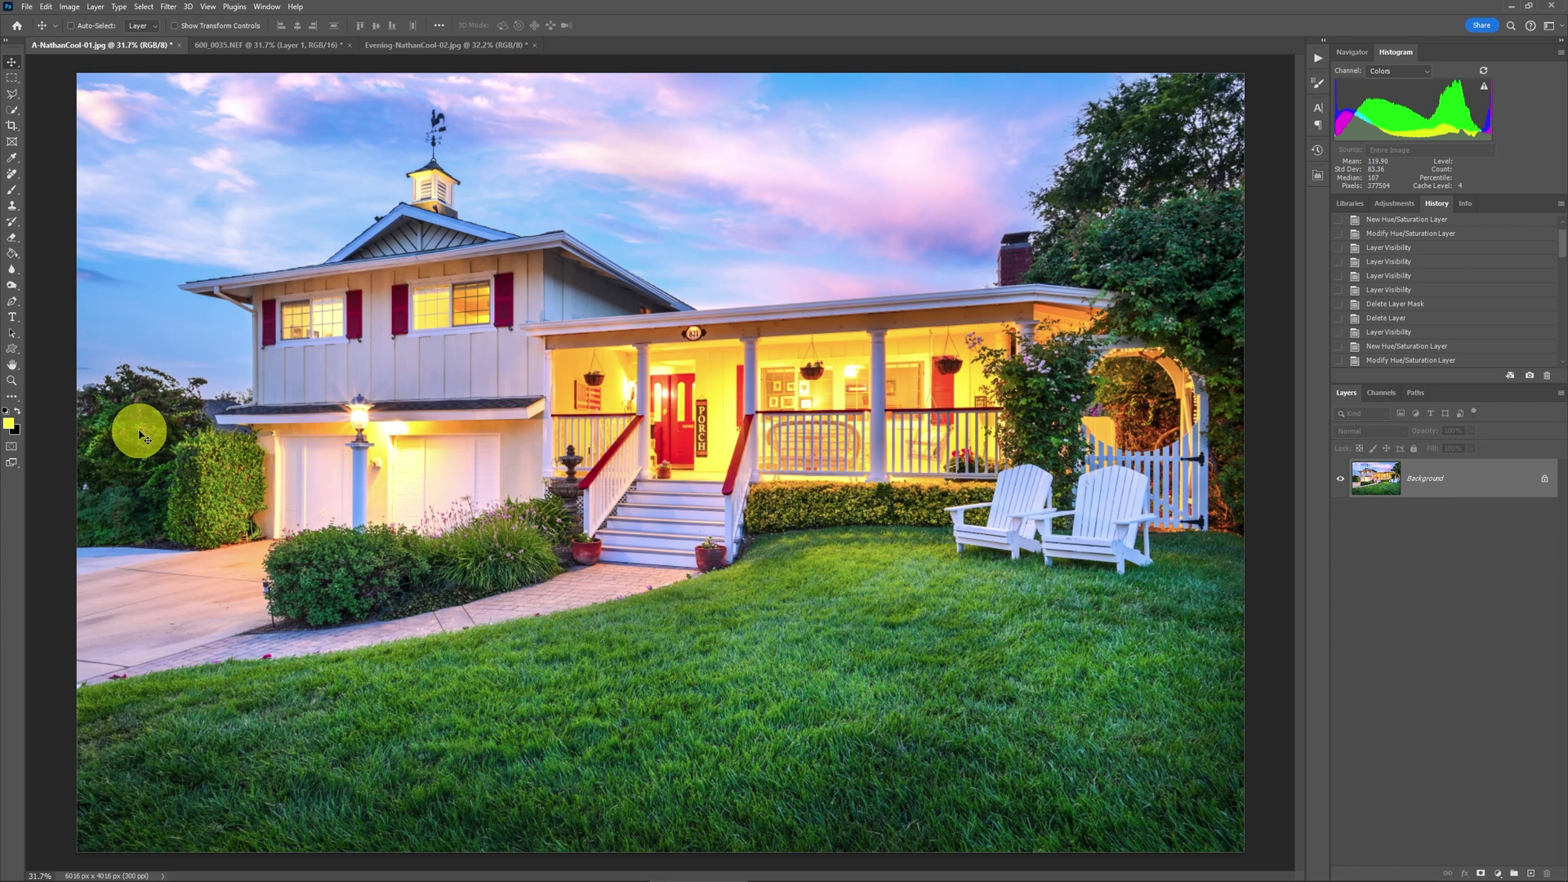
Sample the lawn's green and the porch wall's yellow with the foreground Color Picker to check their saturation values
left_click(9, 424)
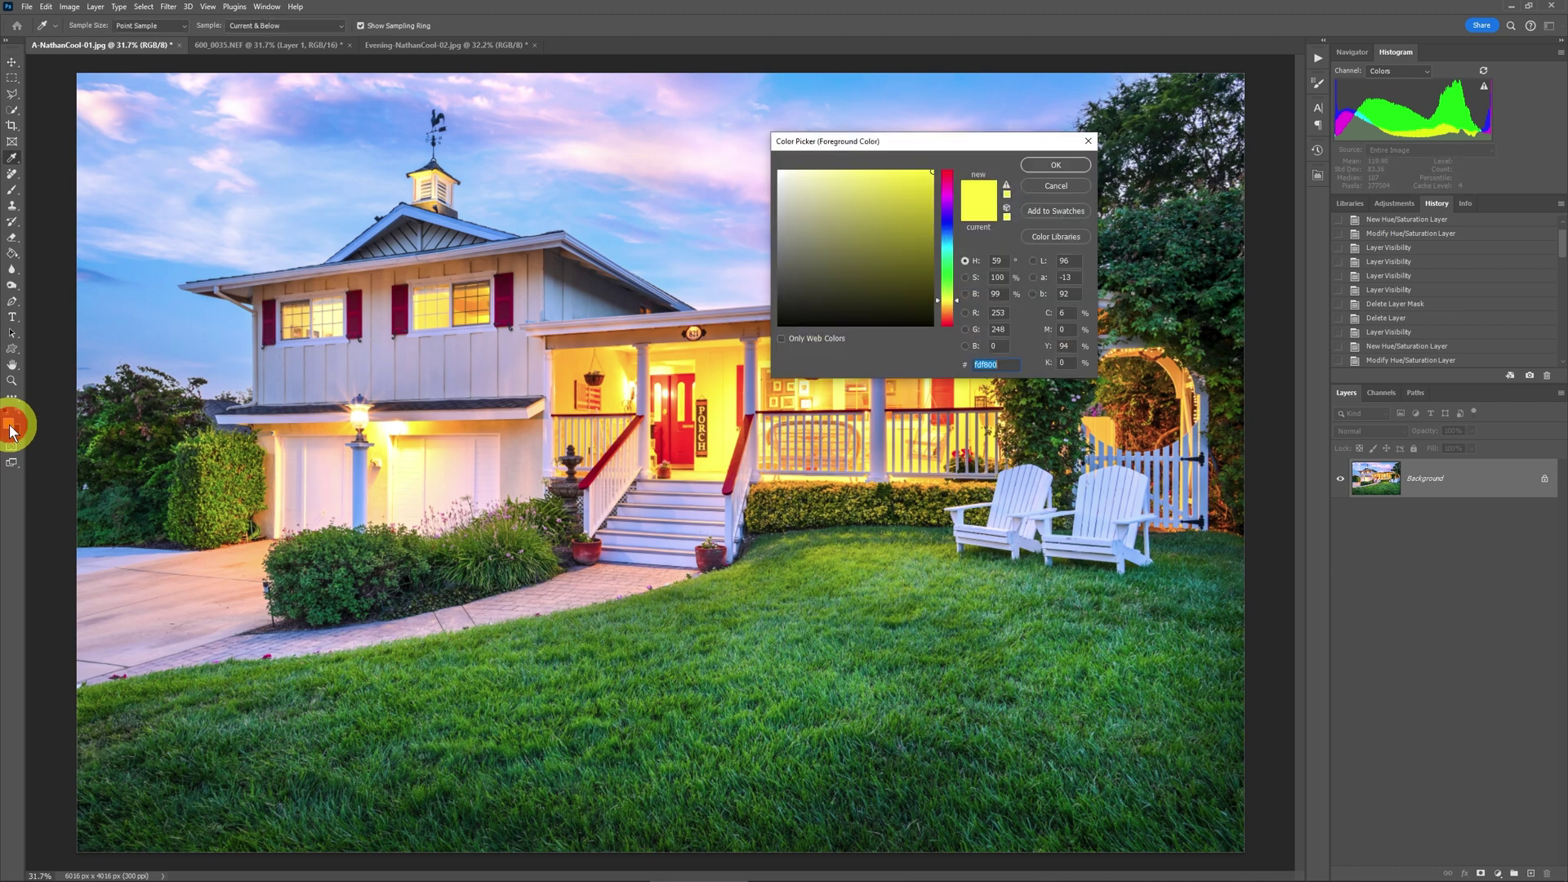
left_click_drag(893, 151, 902, 151)
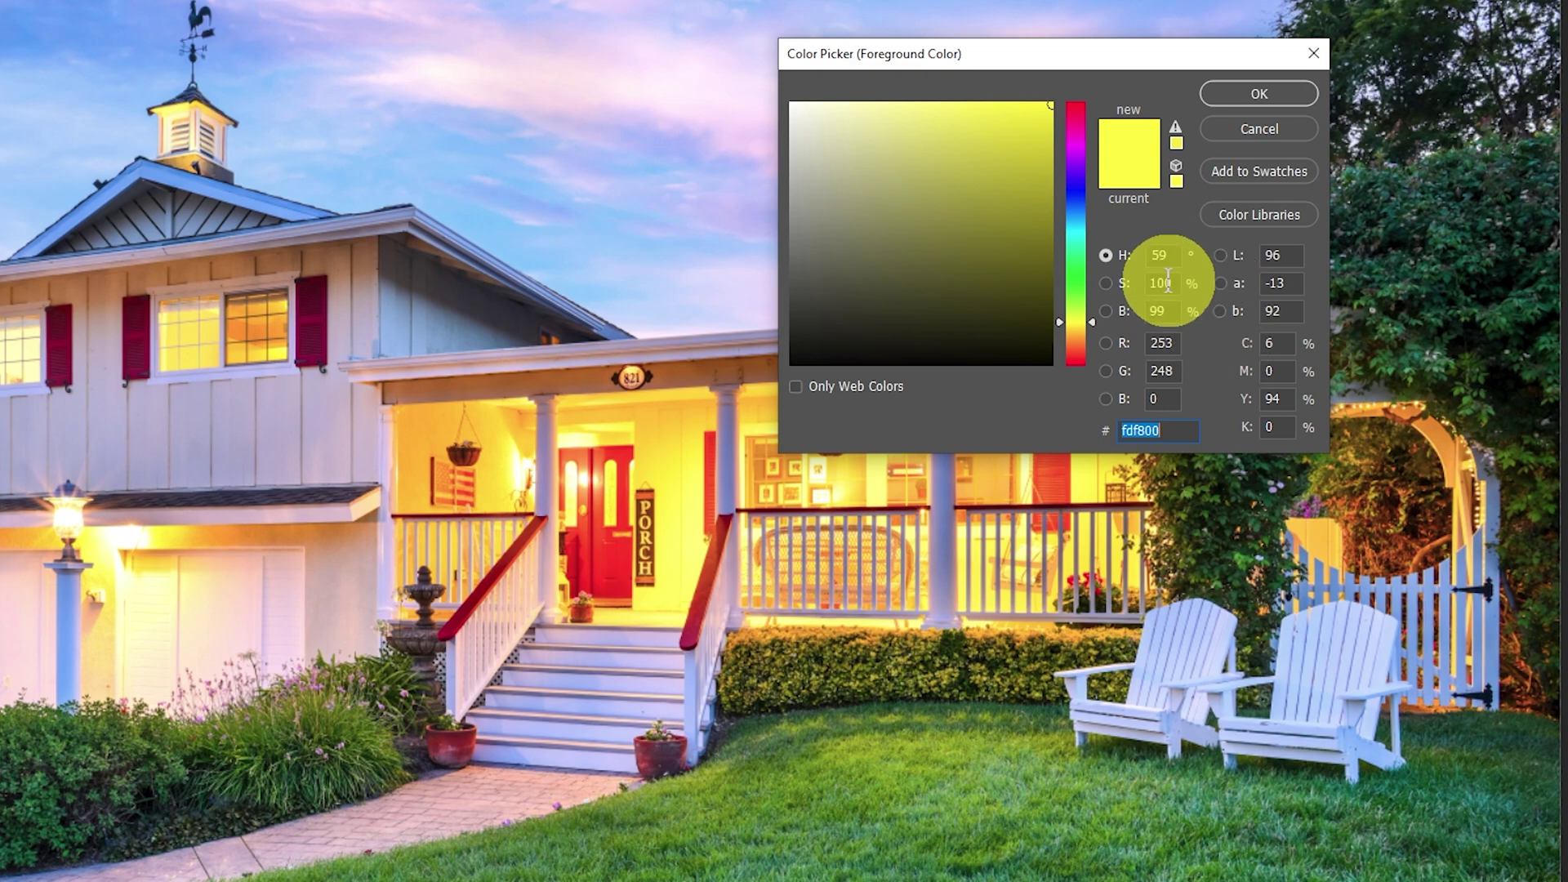
left_click(787, 755)
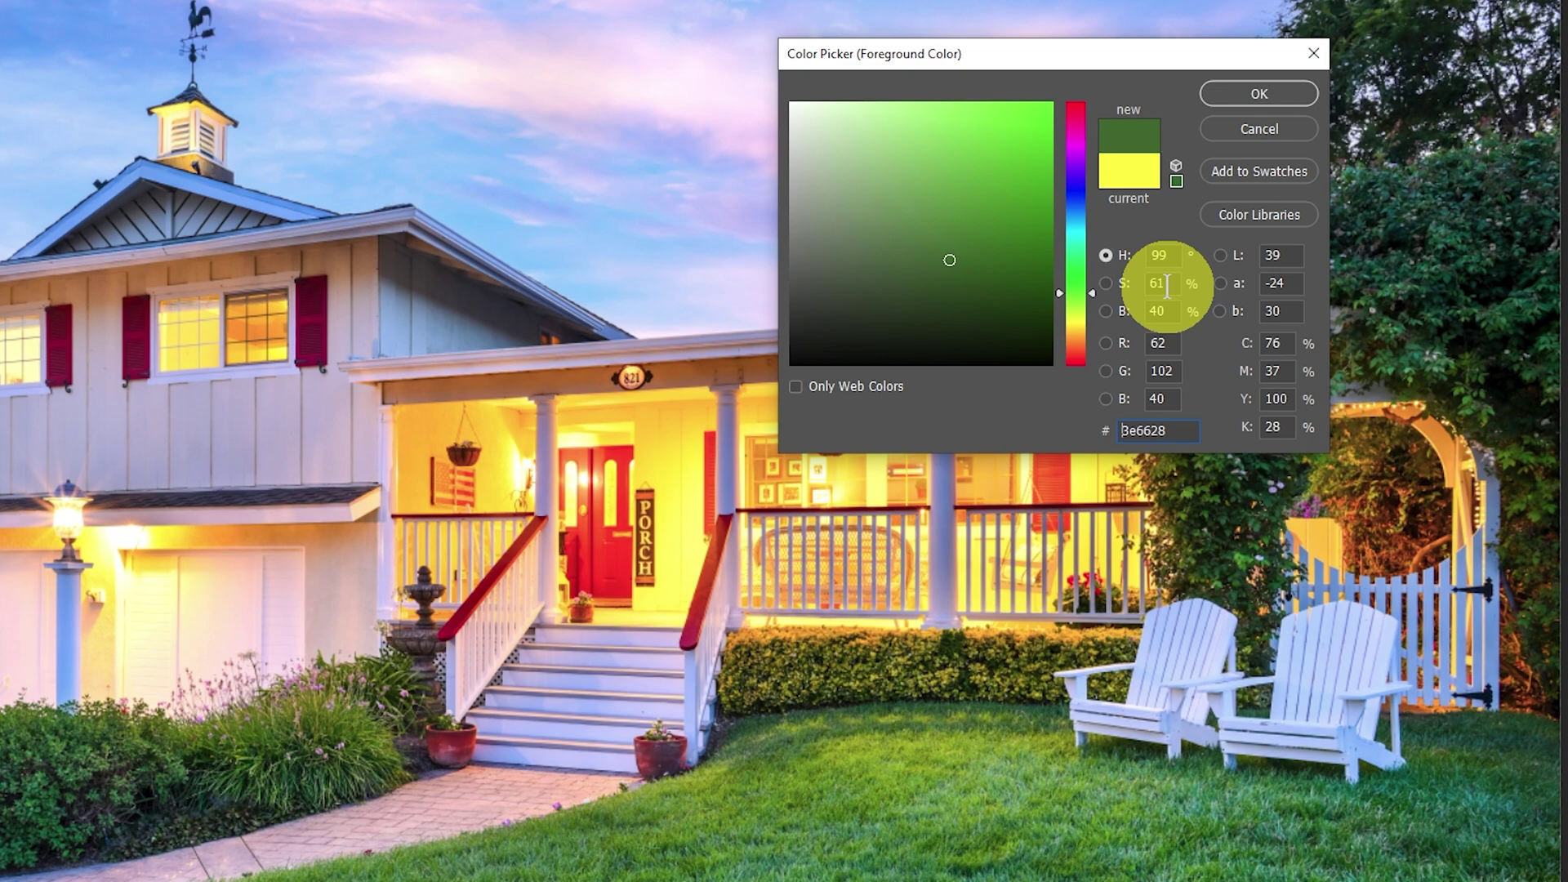
left_click(682, 516)
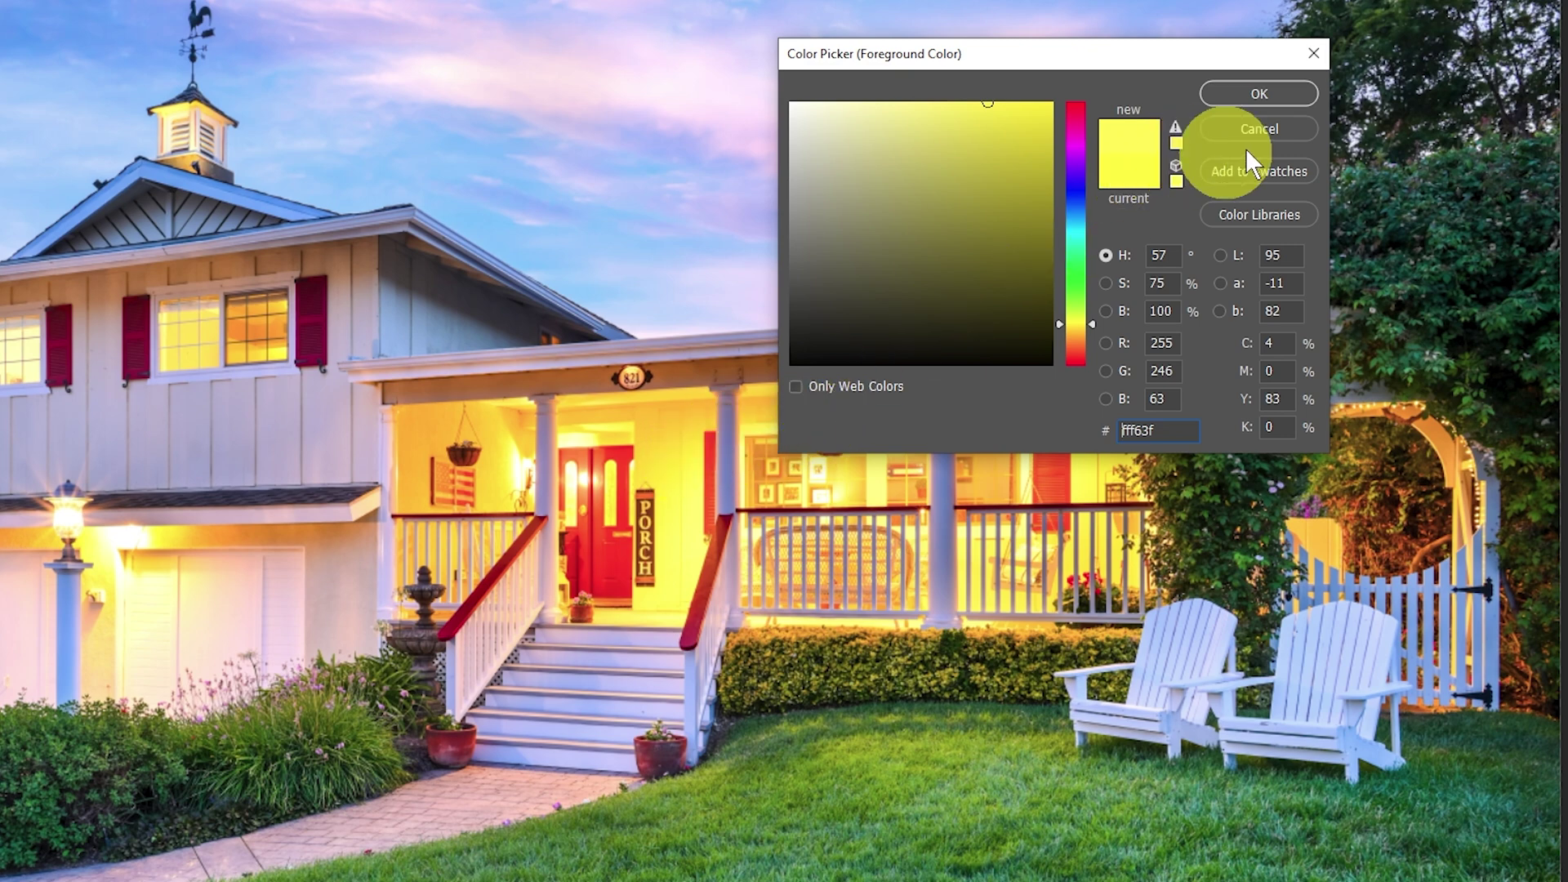
left_click(1254, 91)
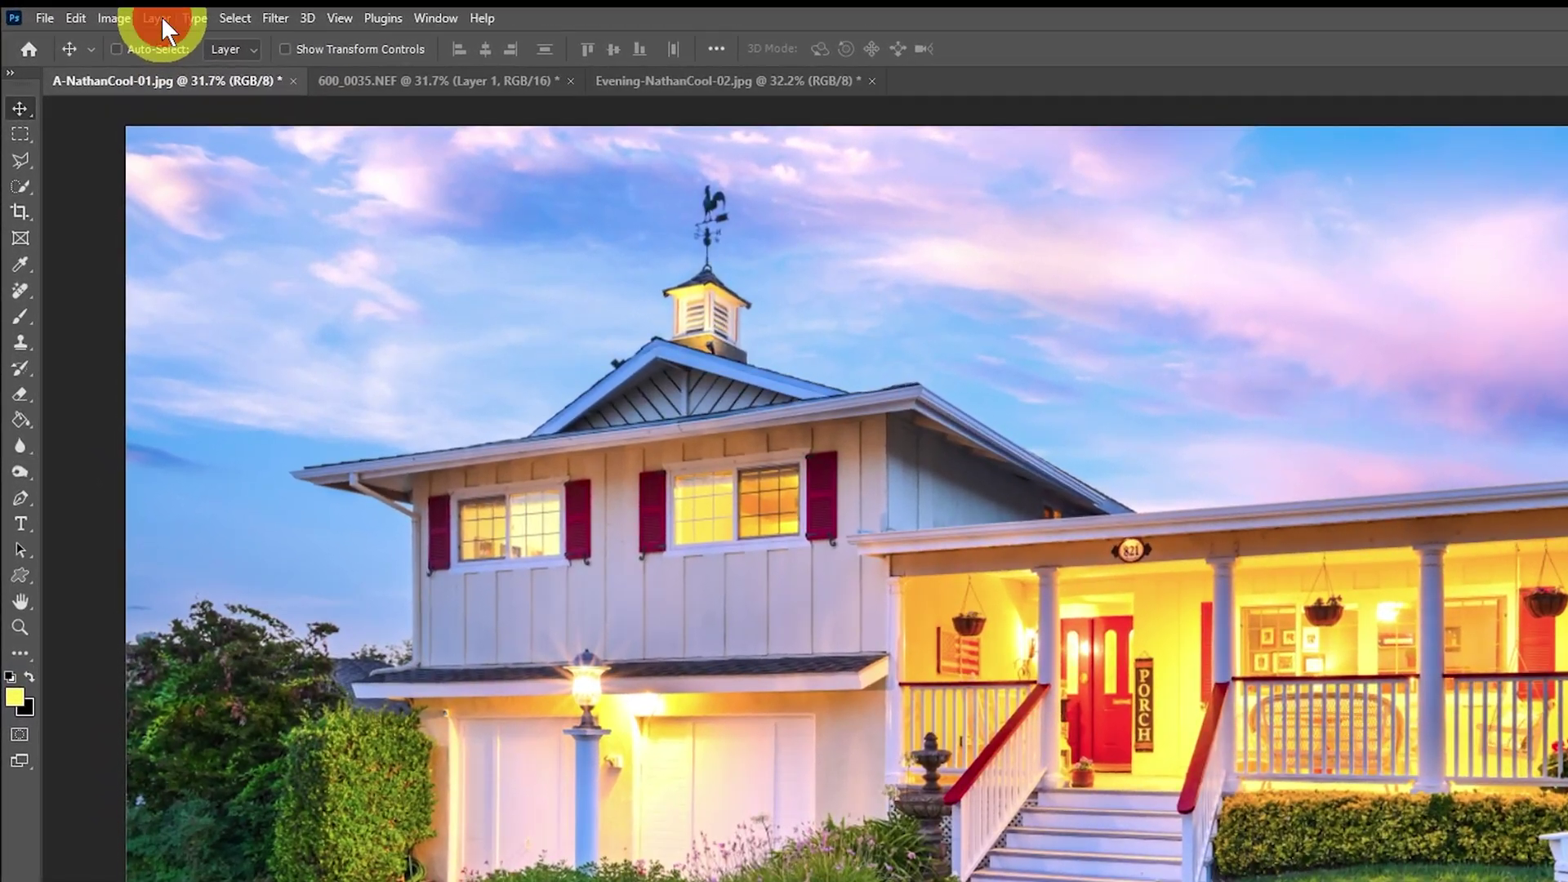
Add an Invert adjustment layer named Invert 1 above the house photo and collapse its properties
left_click(138, 15)
left_click(295, 283)
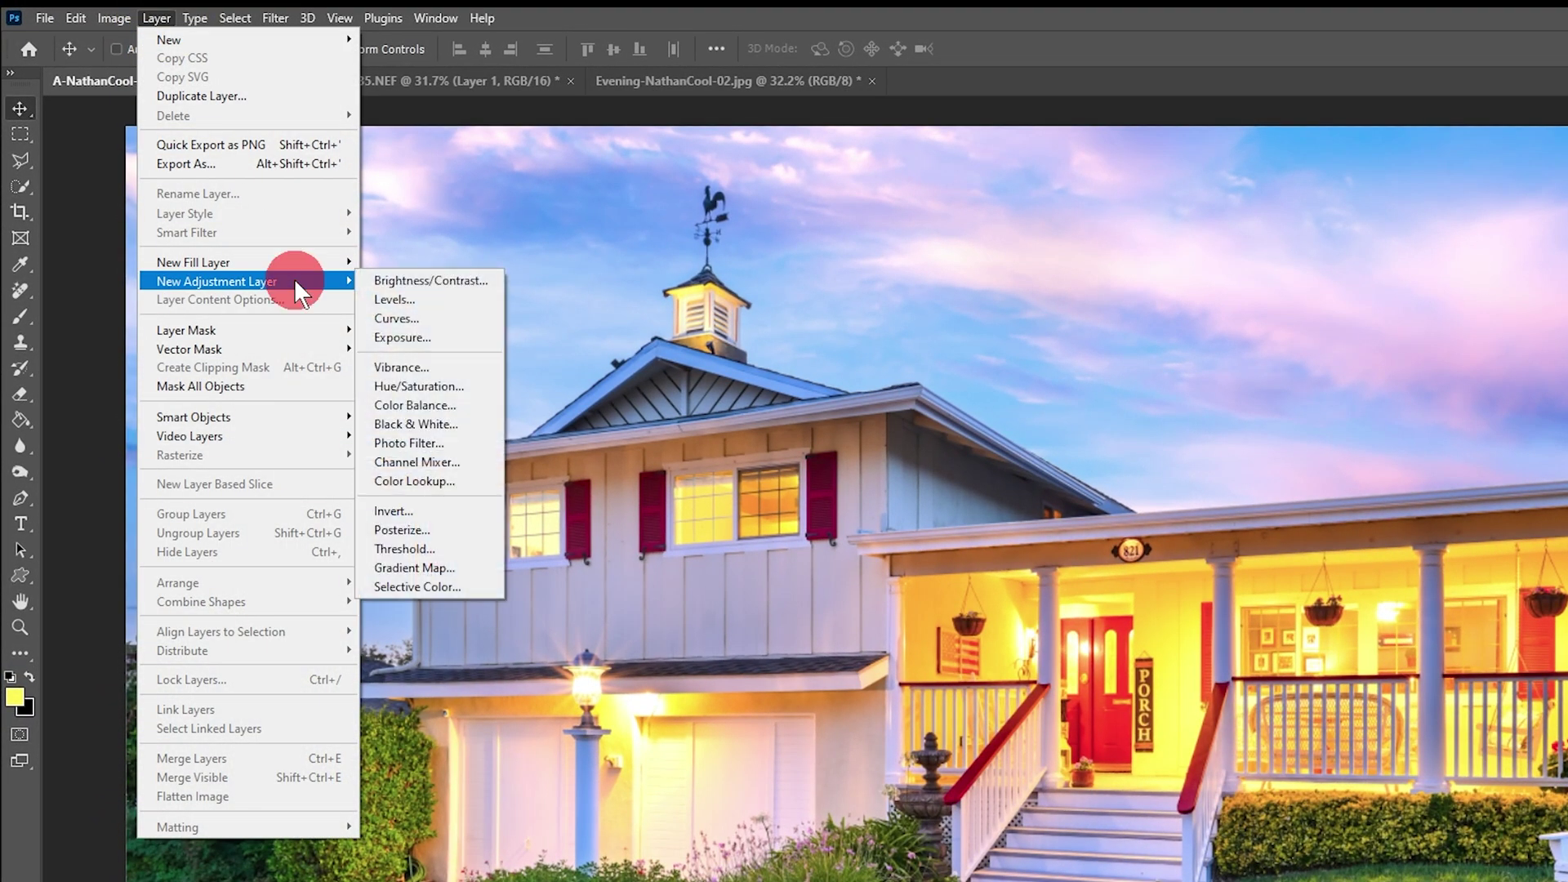
left_click(431, 512)
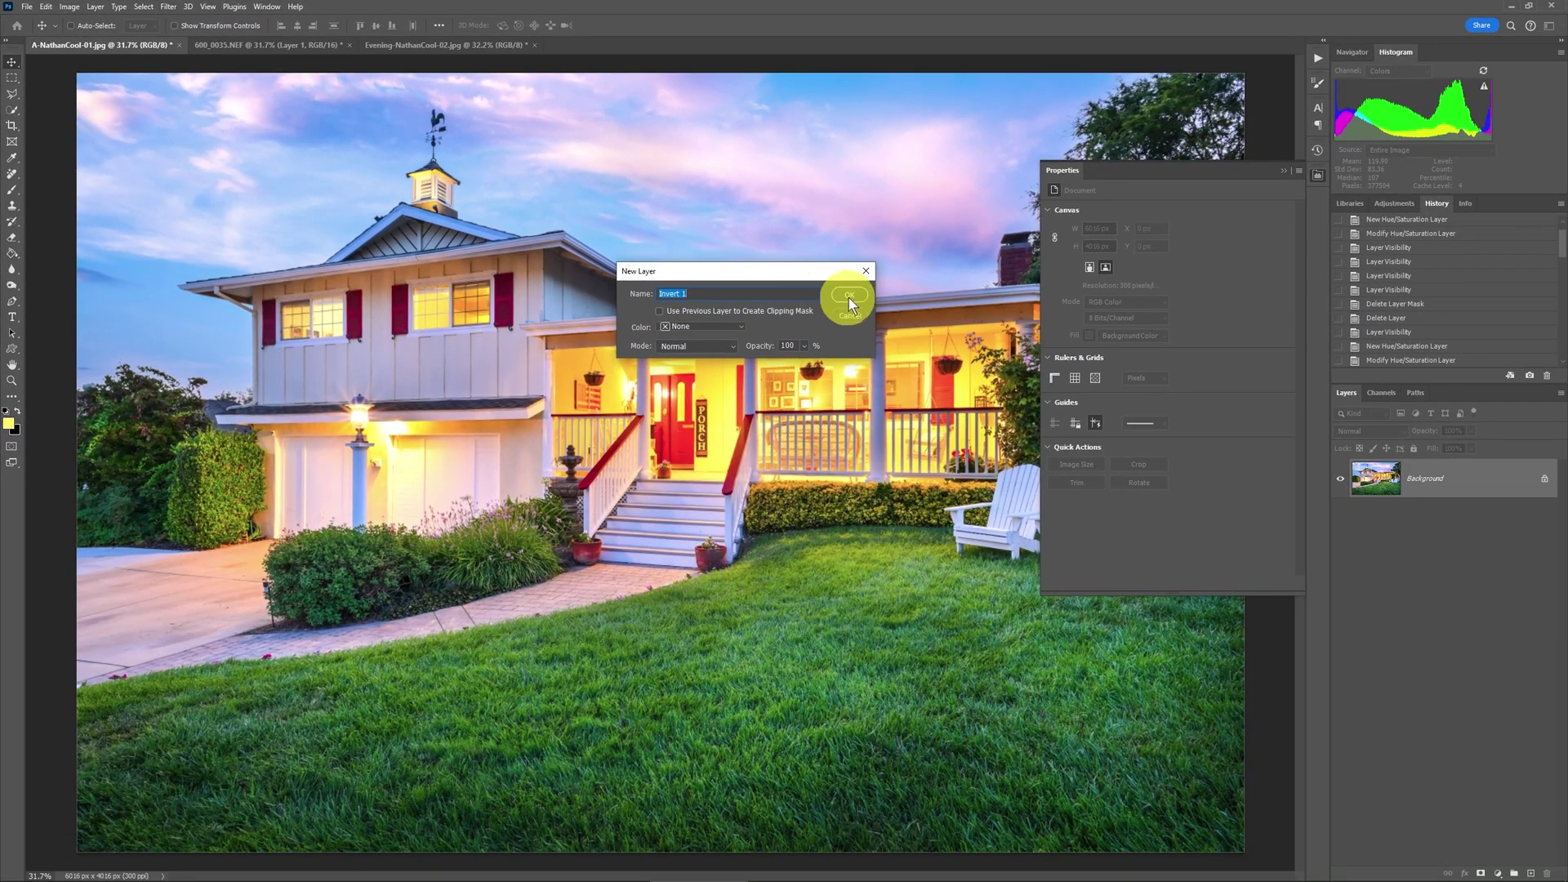
left_click(851, 295)
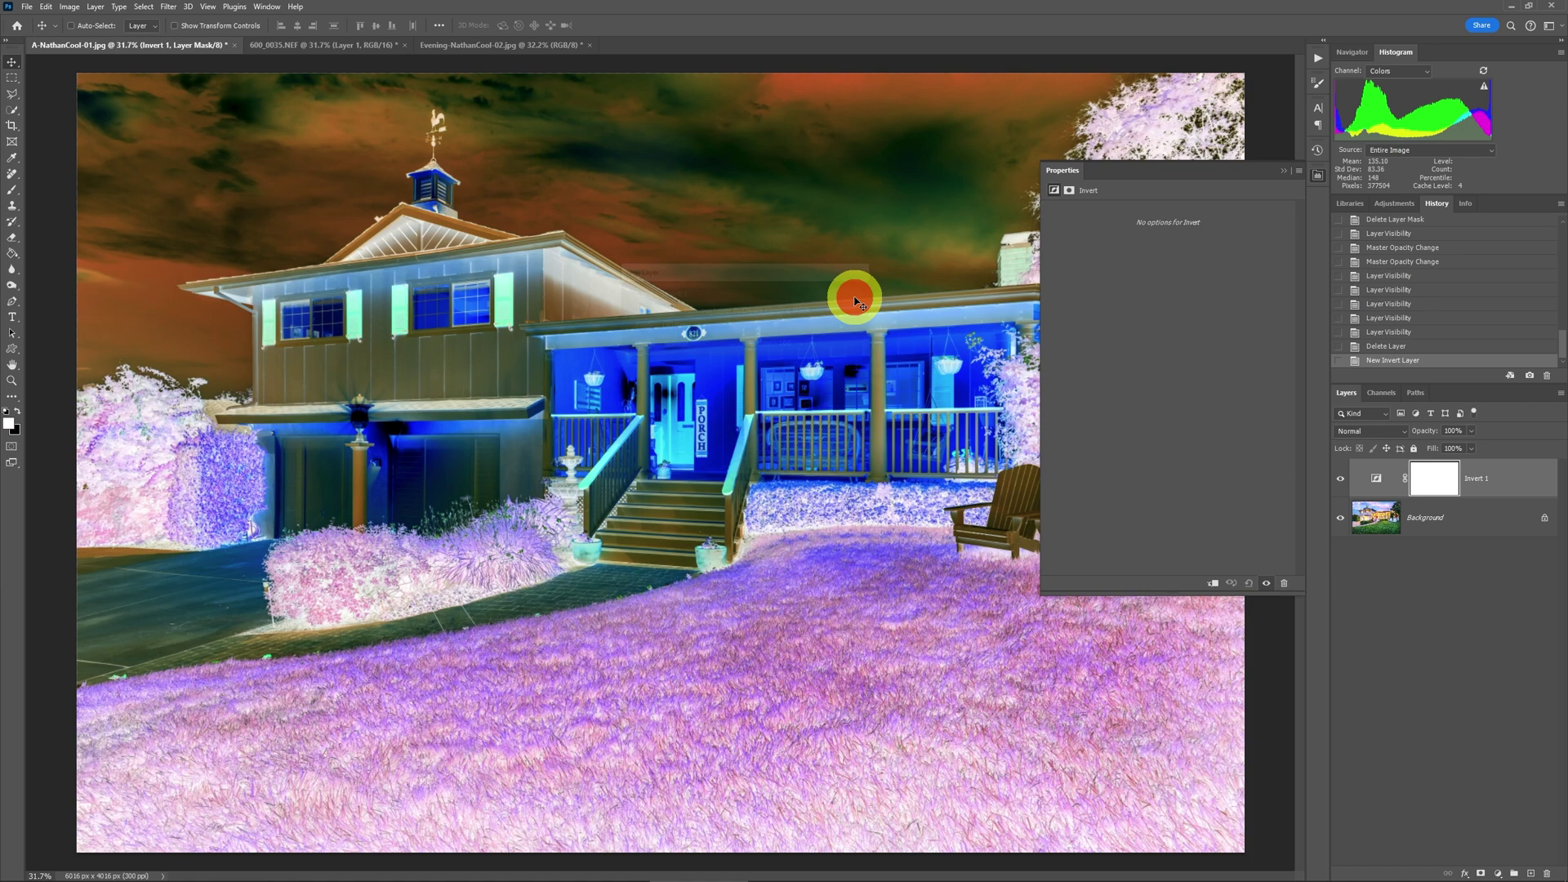
left_click(1285, 172)
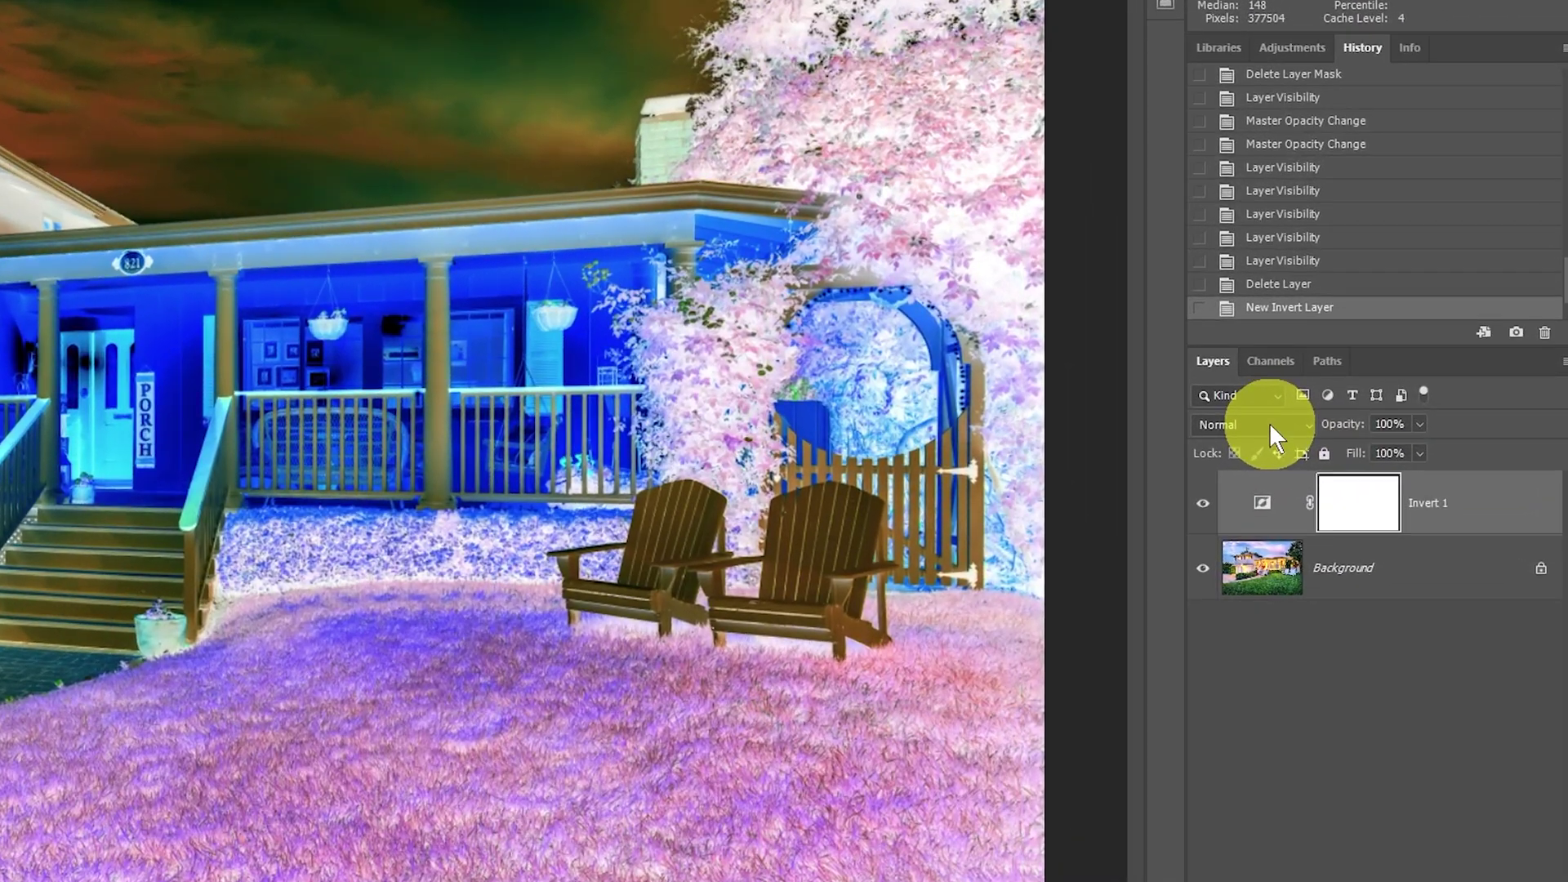
Set the Invert 1 layer's blending mode to Color and its opacity to 50%
left_click(1269, 423)
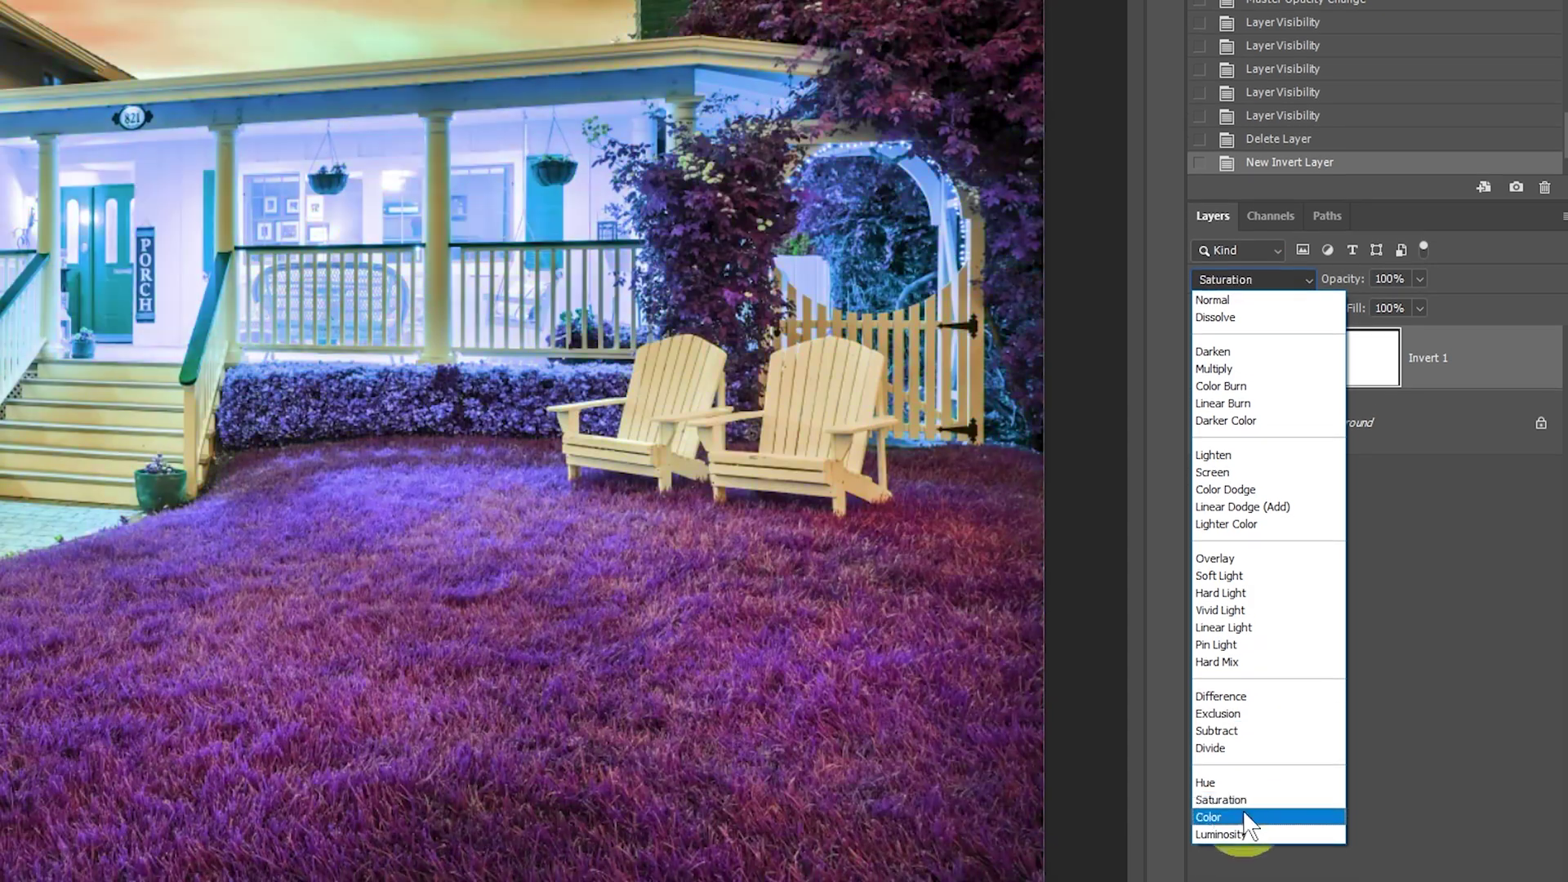
left_click(1246, 818)
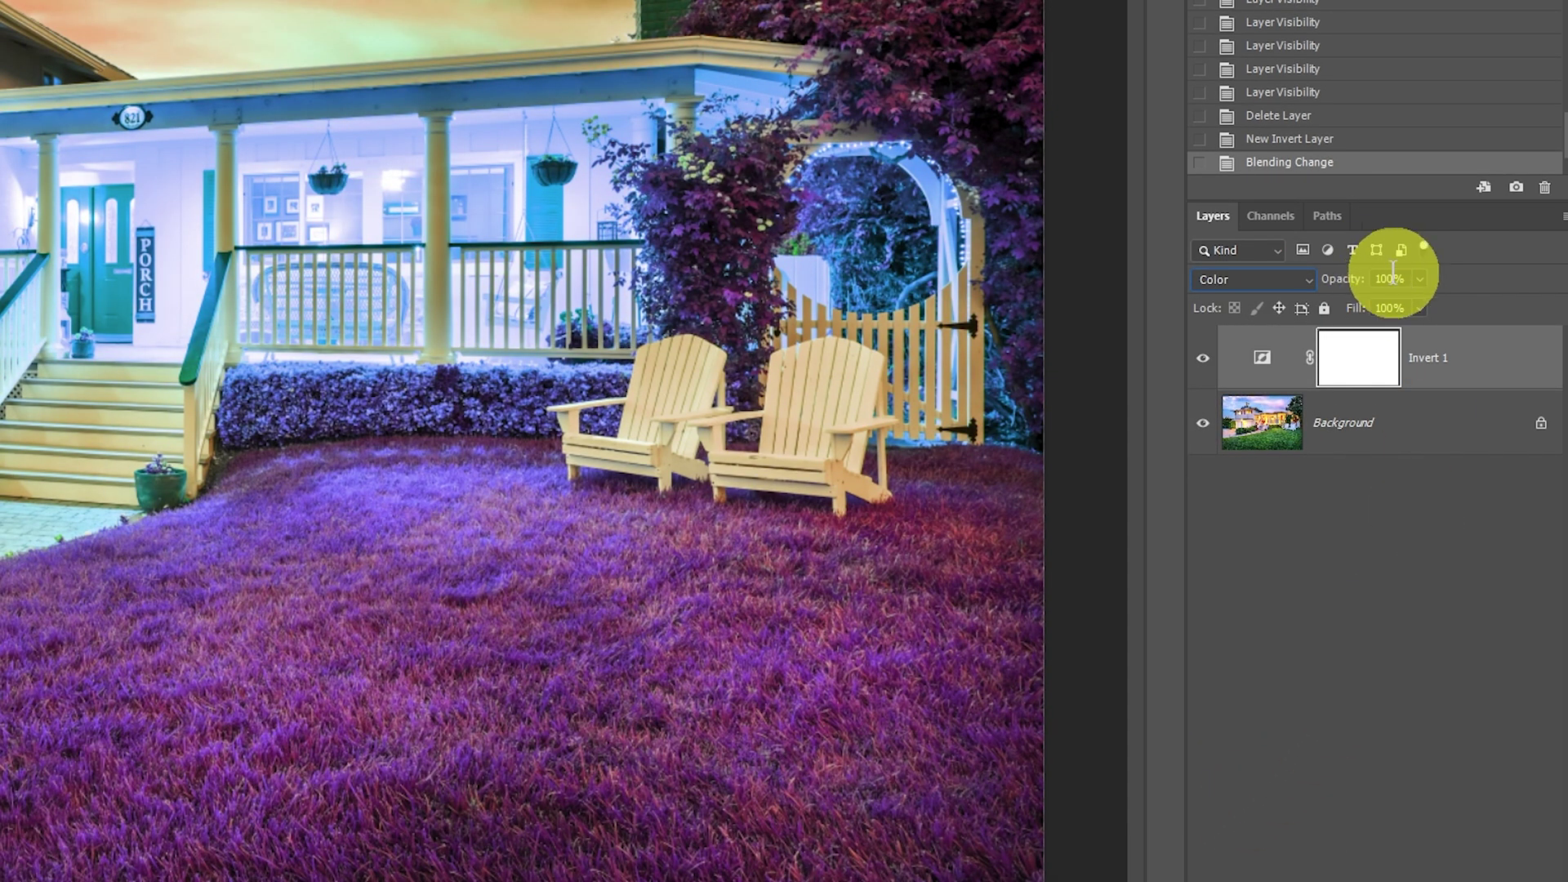
key("5")
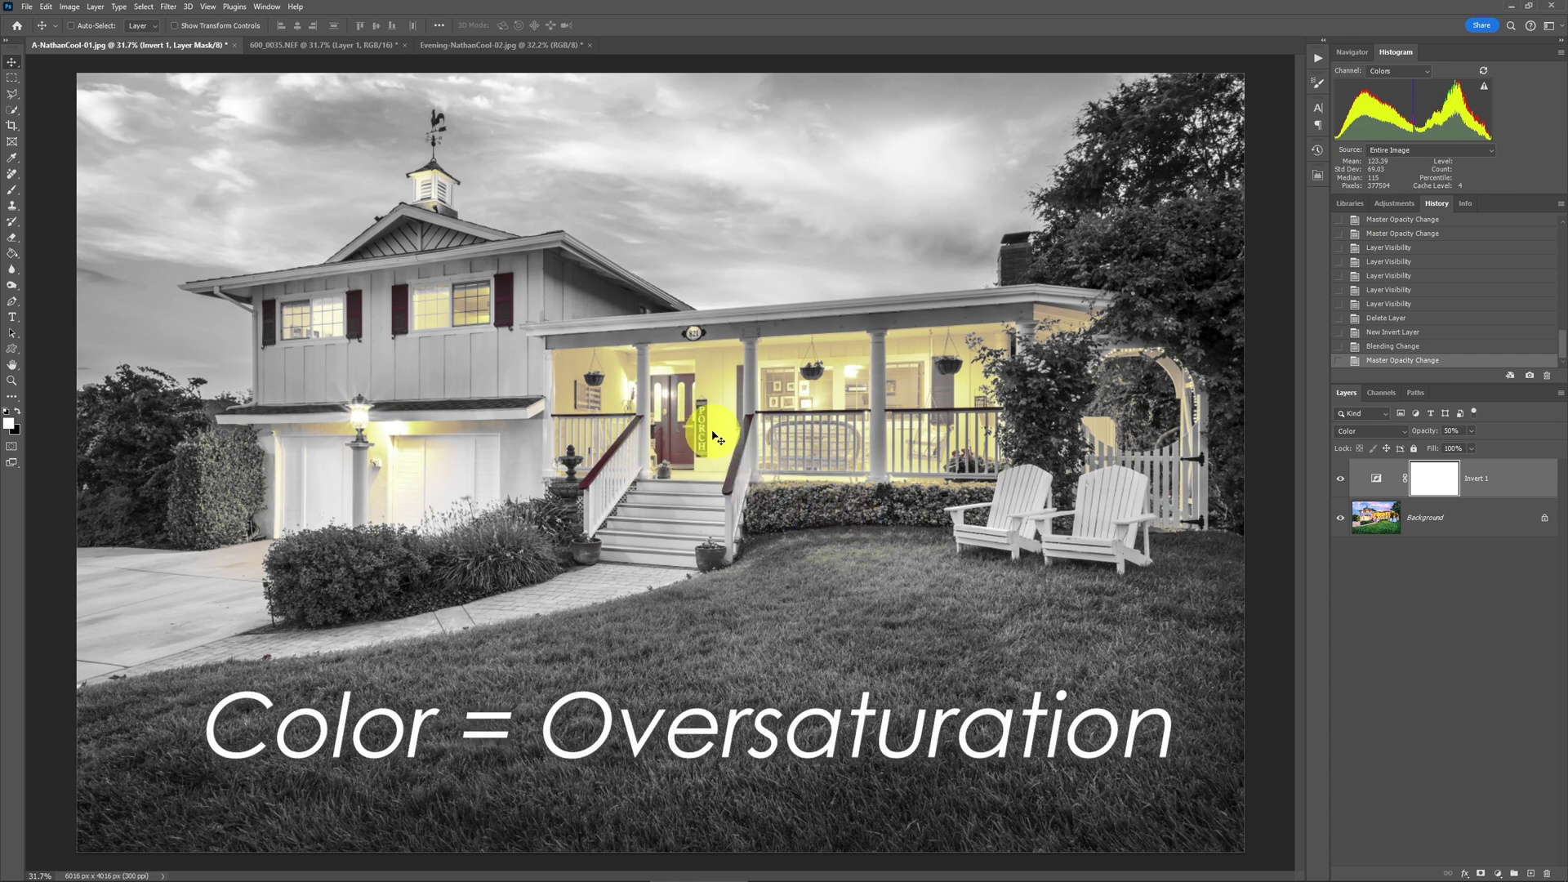
Select the Background layer and sample the yellow porch wall around the PORCH sign with the foreground Color Picker to check its saturation
key("z")
left_click_drag(692, 390, 690, 392)
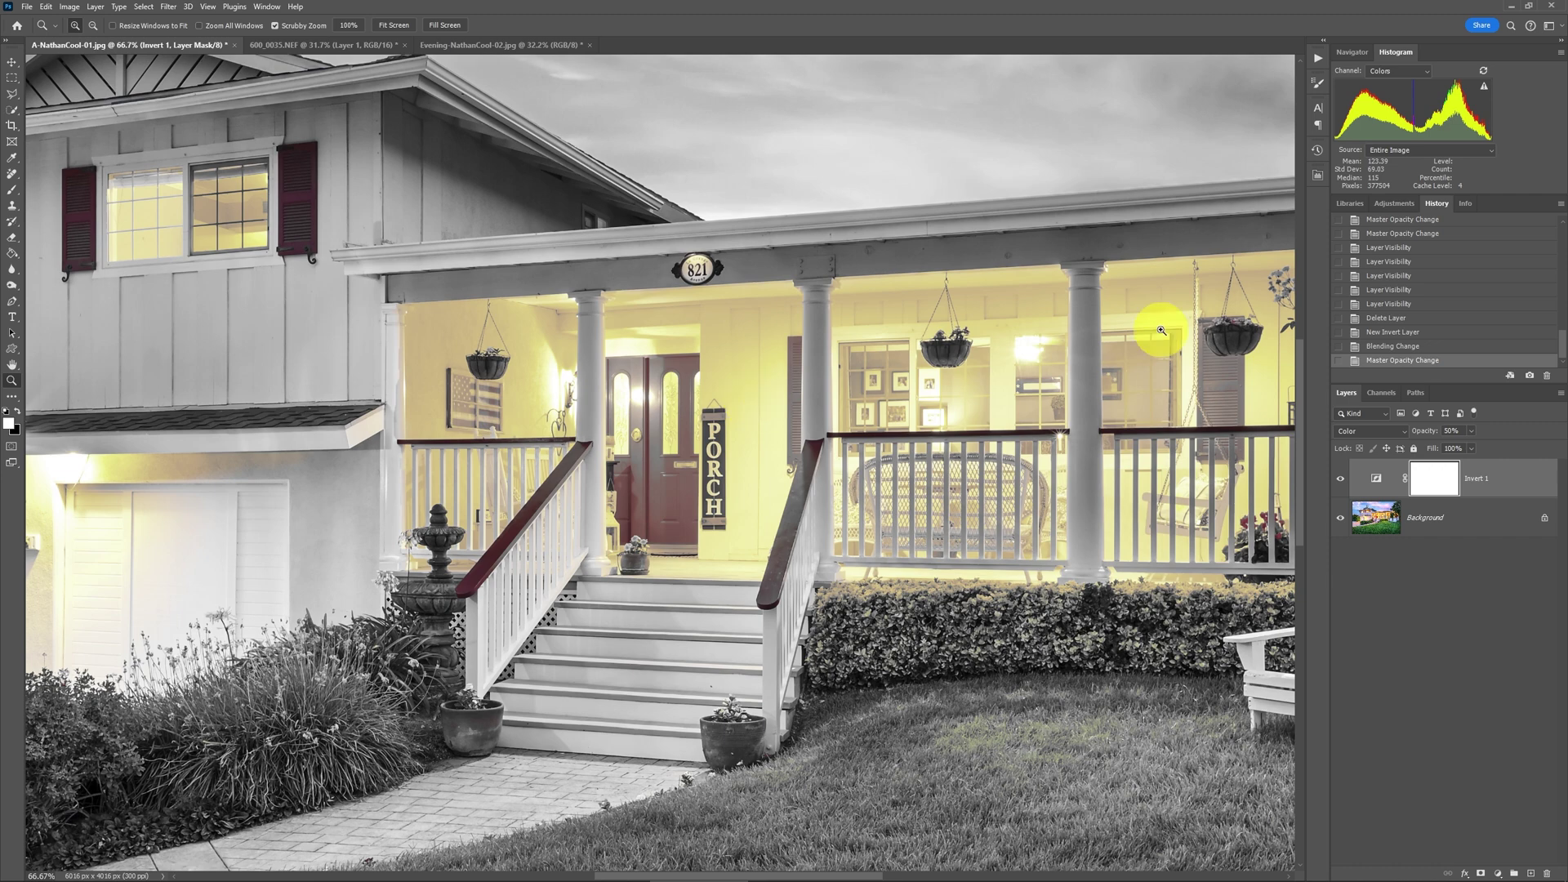
left_click(1377, 517)
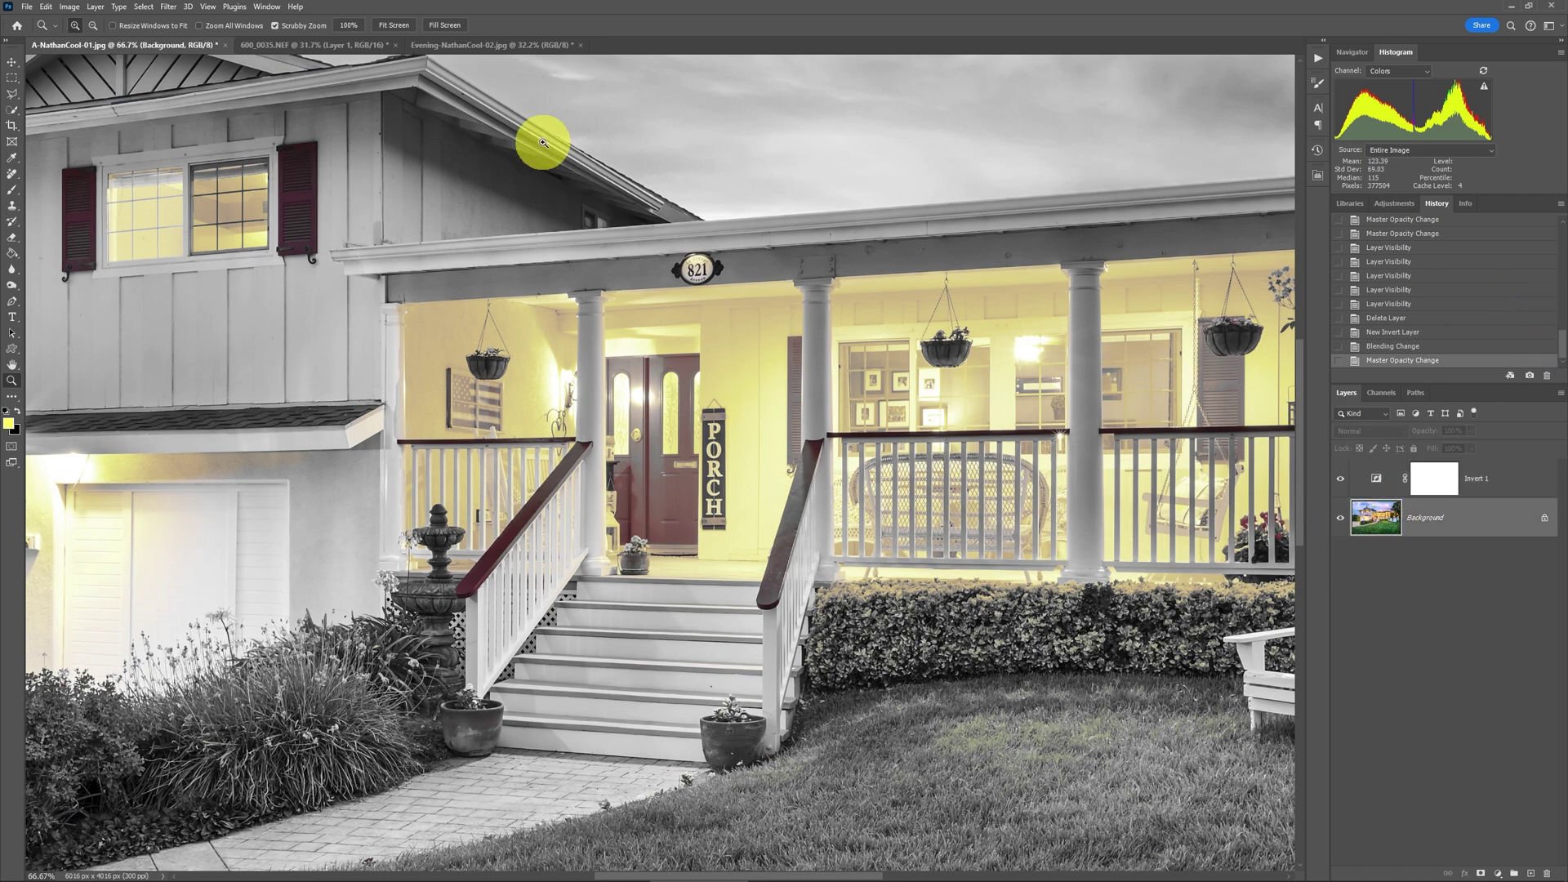
left_click(9, 424)
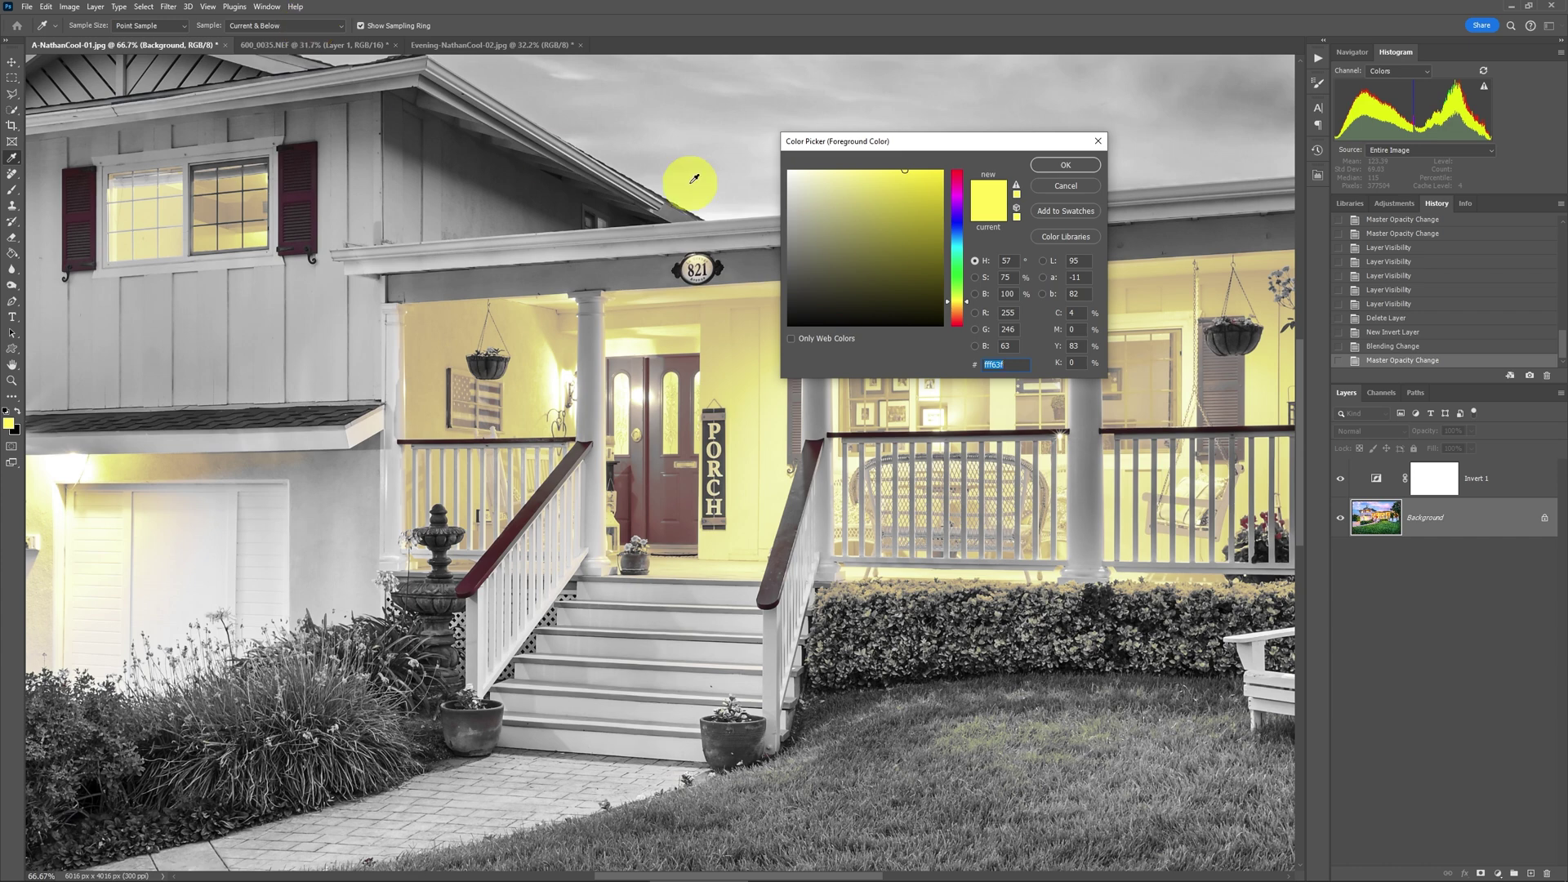
left_click_drag(918, 143, 921, 143)
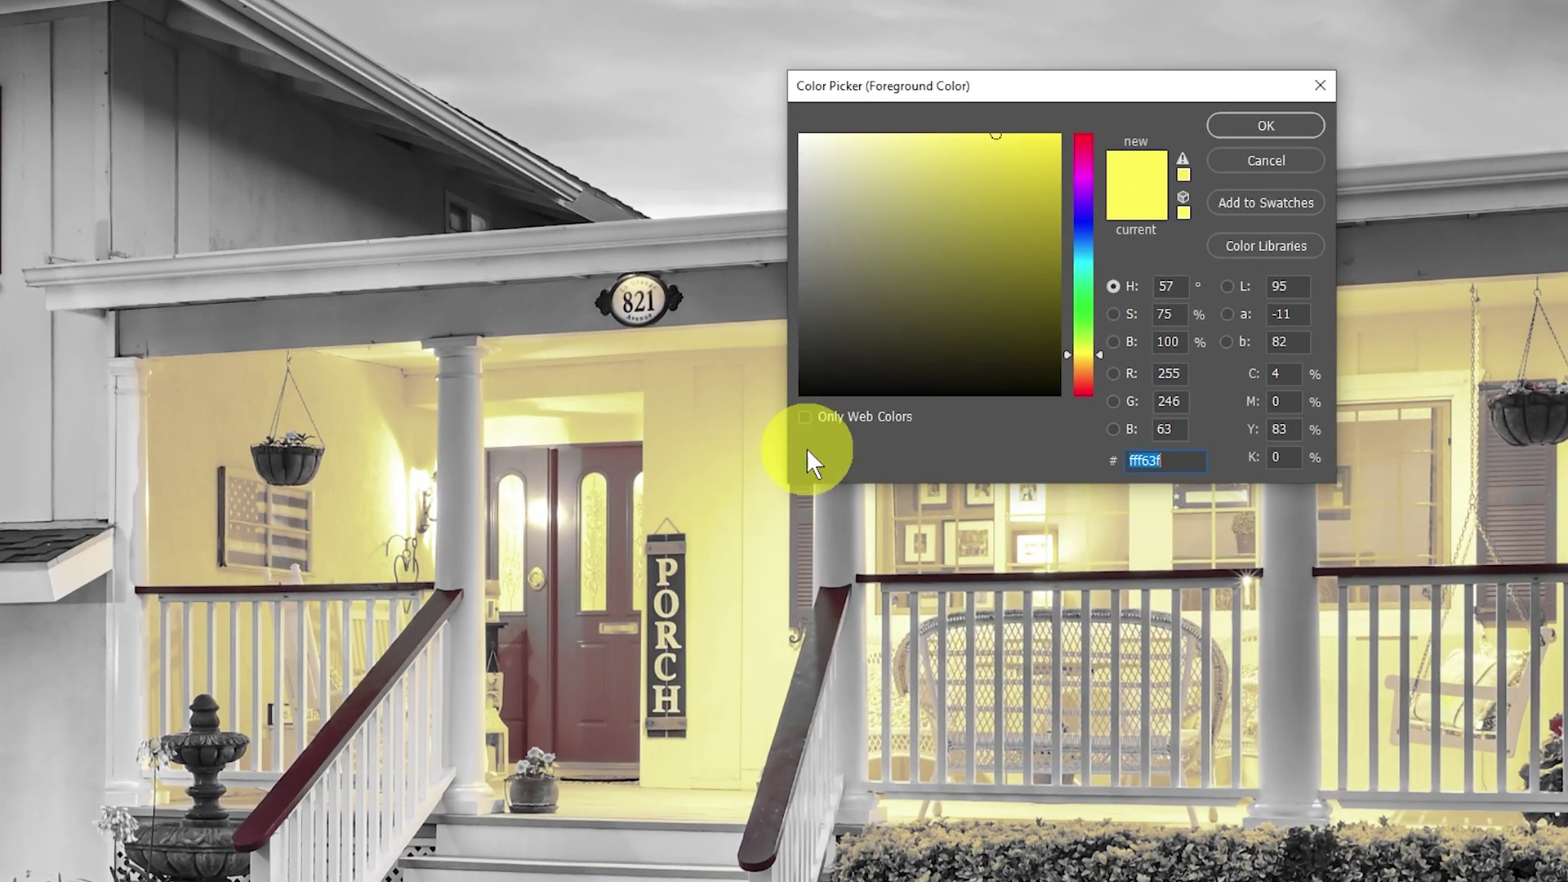
left_click_drag(1083, 98, 1061, 107)
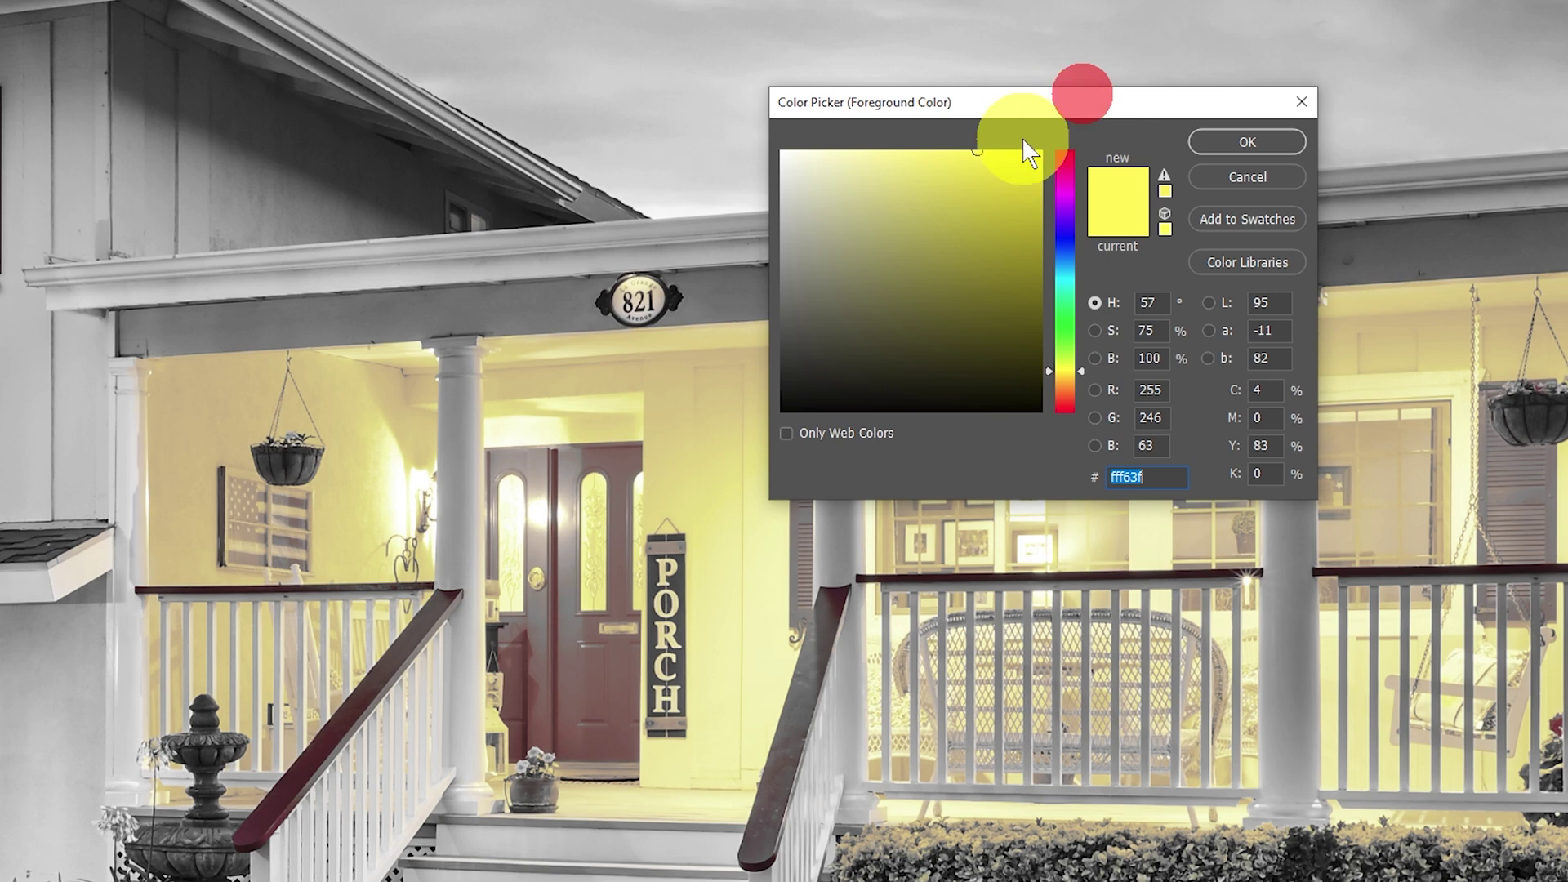
left_click(716, 474)
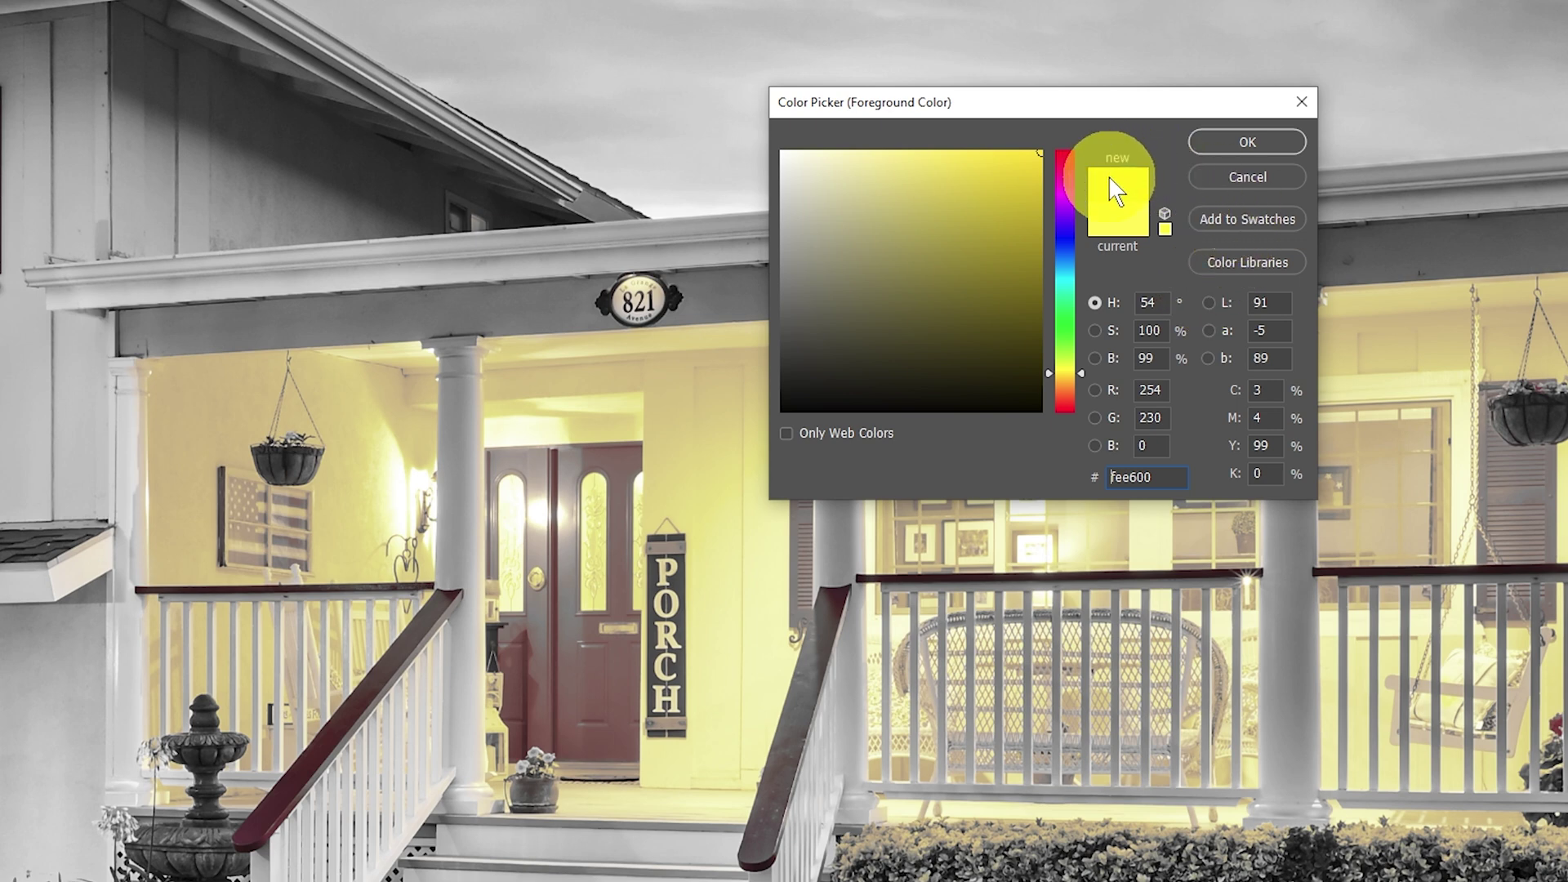
left_click(689, 420)
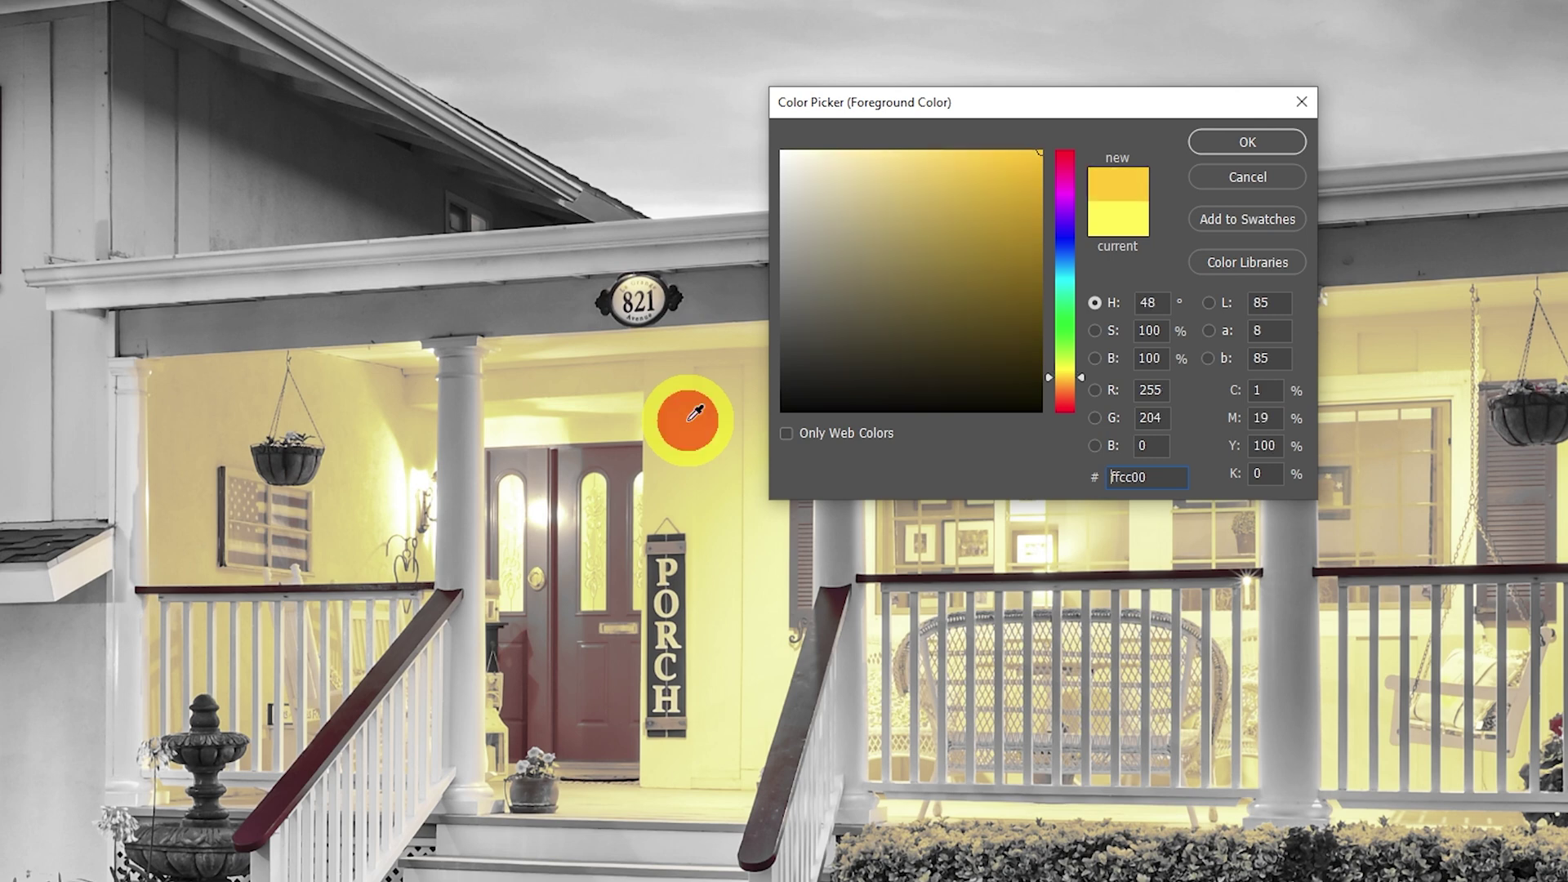
Sample more spots of the yellow wall beside the PORCH sign plus the red front door, and accept the red as foreground colour
left_click(774, 542)
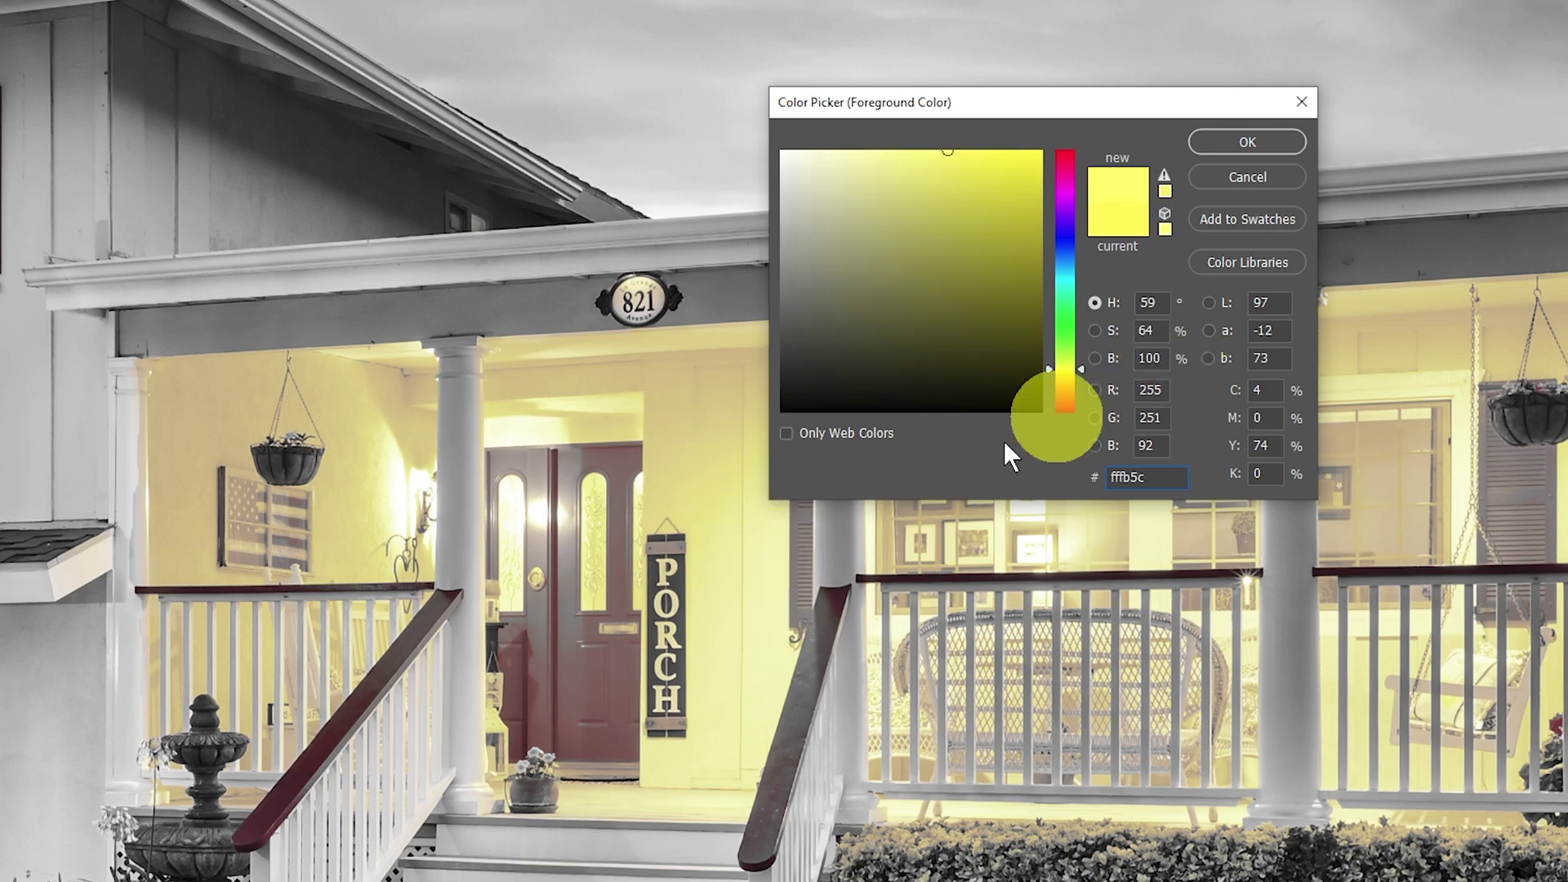
left_click(775, 549)
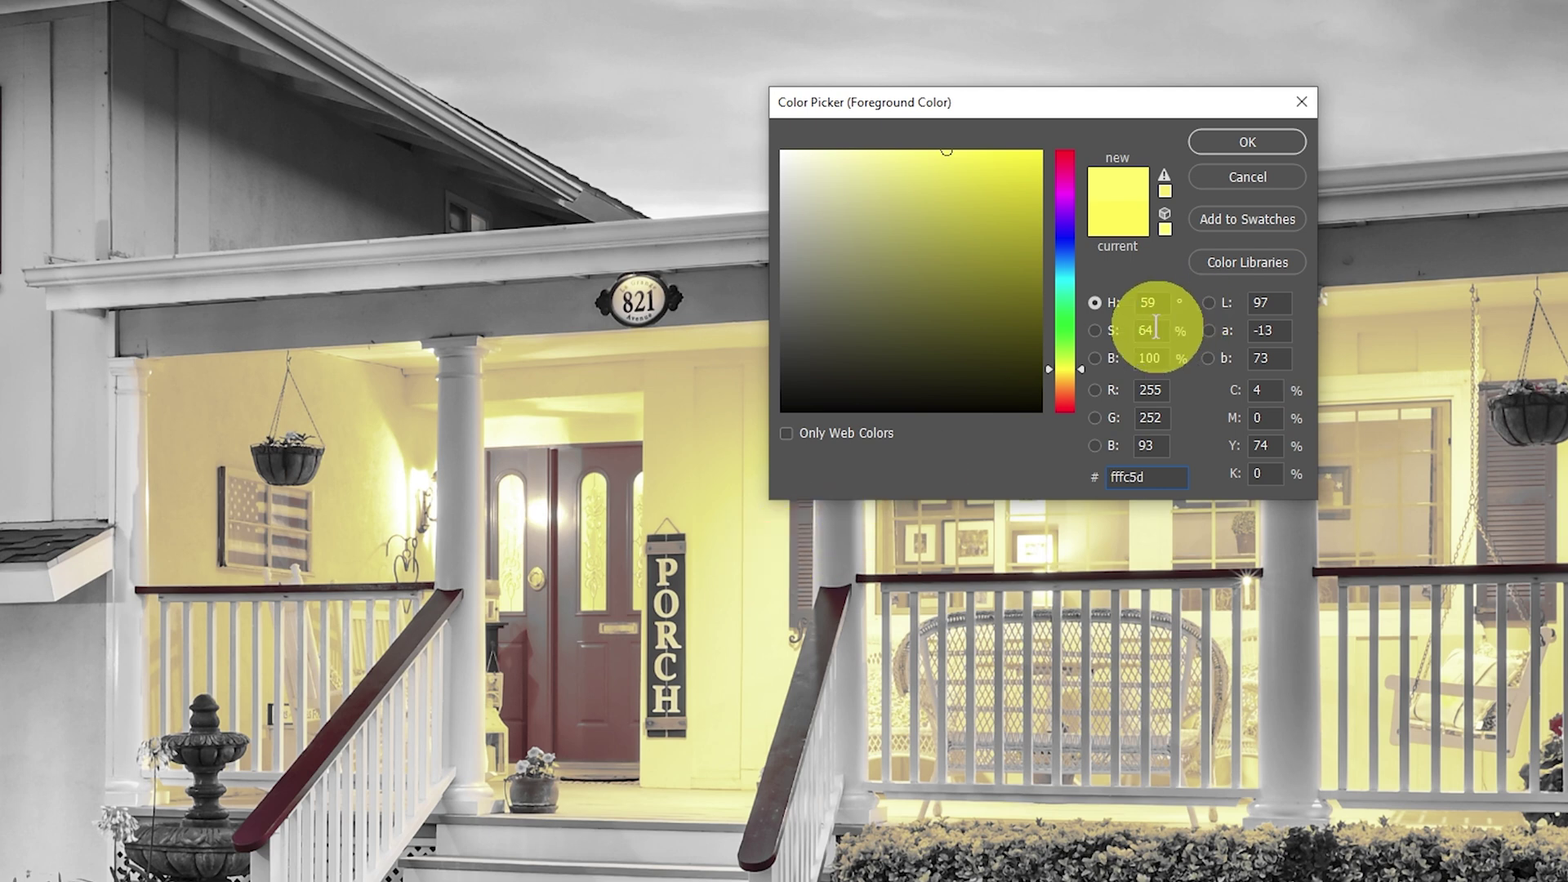
left_click(719, 522)
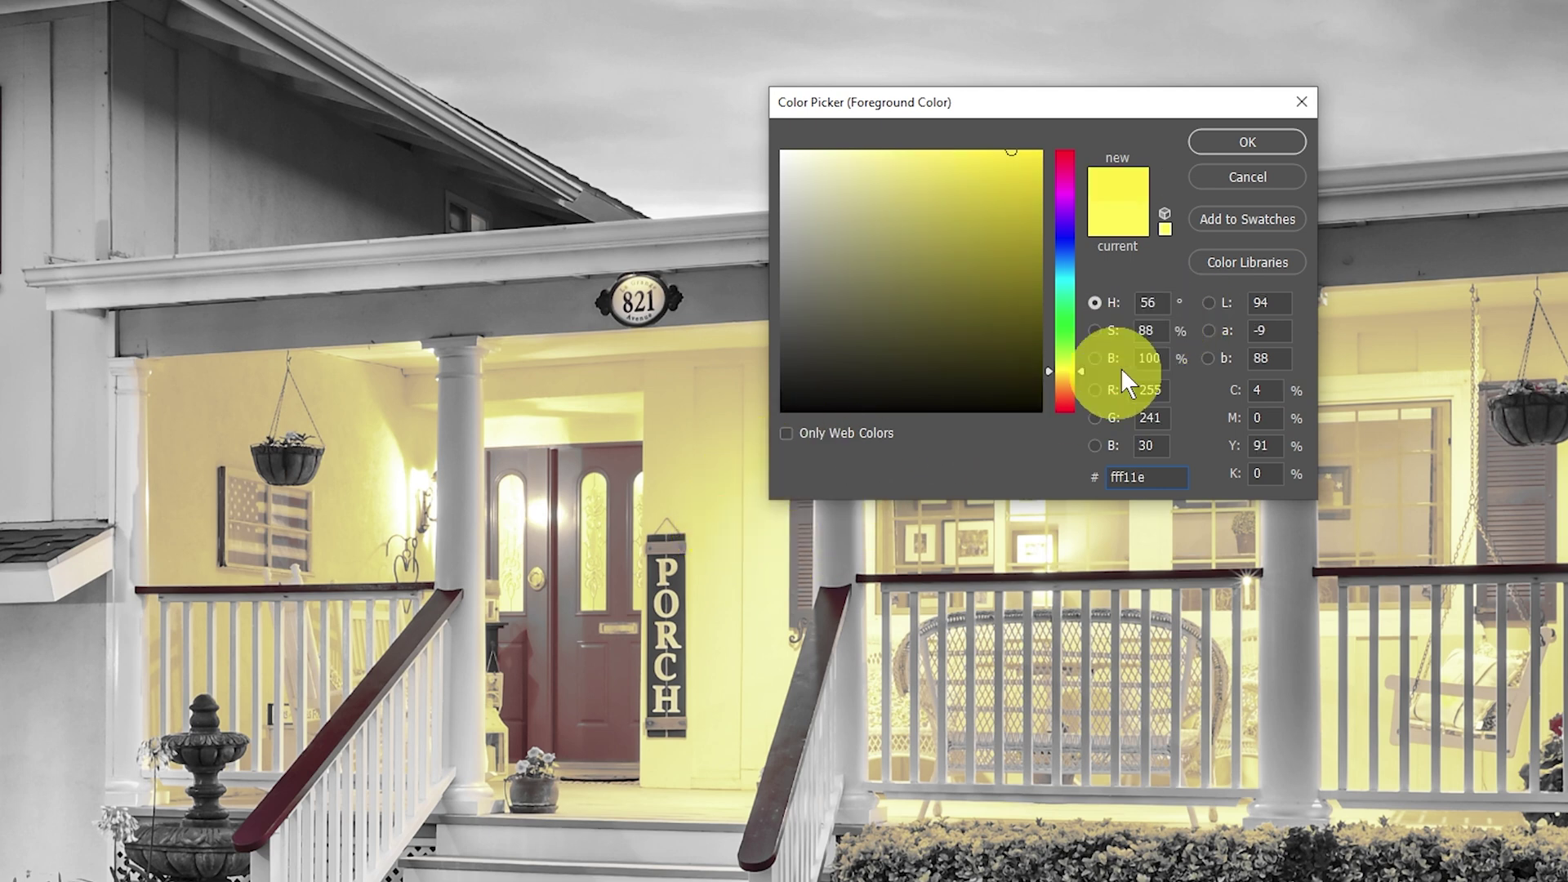
left_click(719, 472)
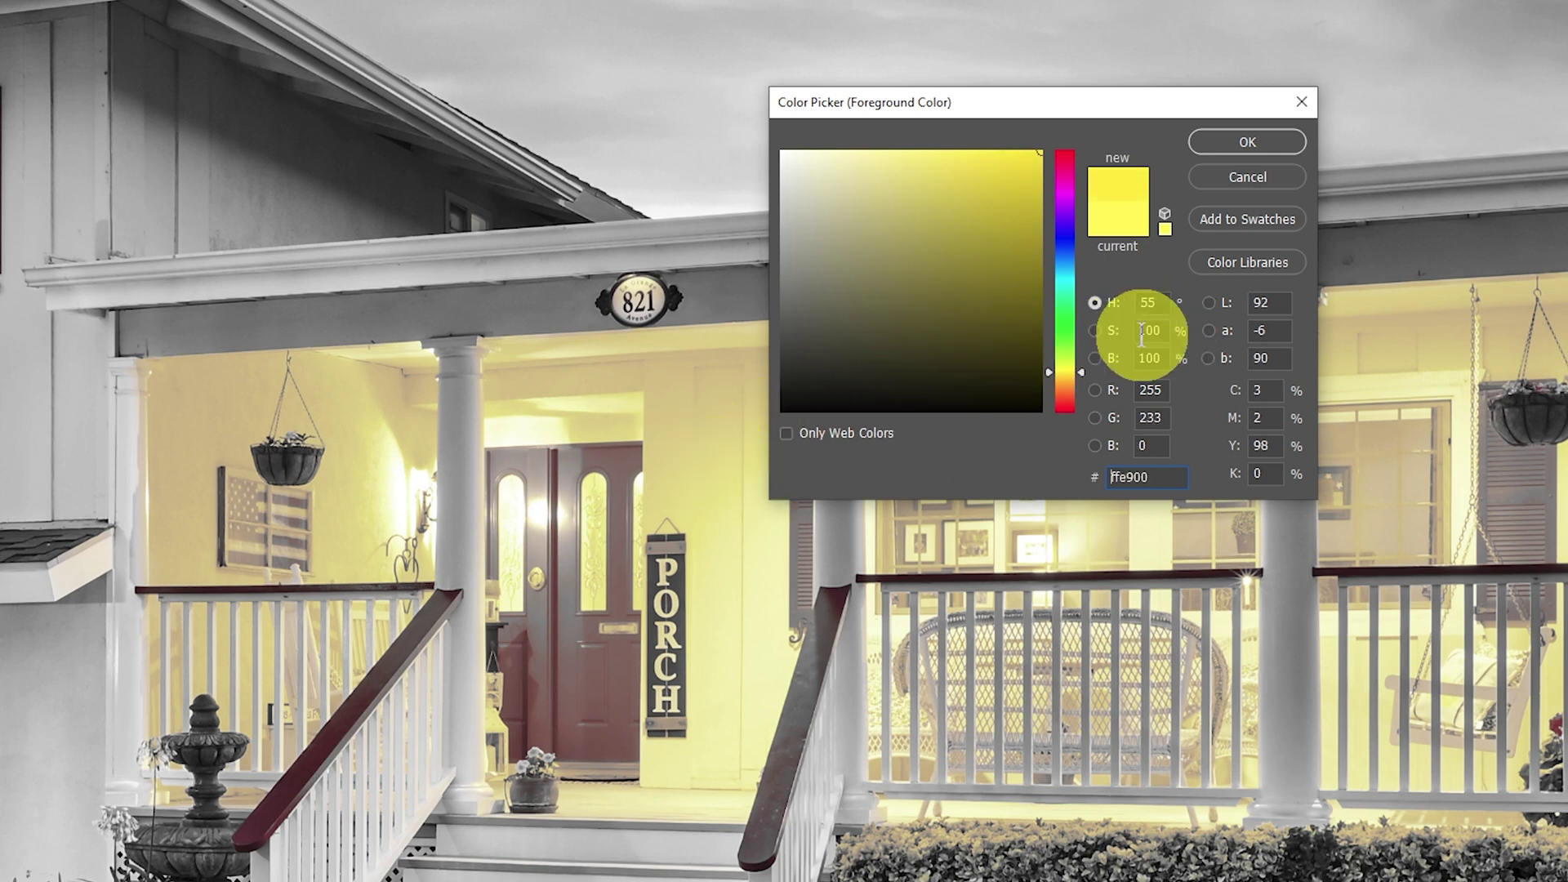
left_click(591, 663)
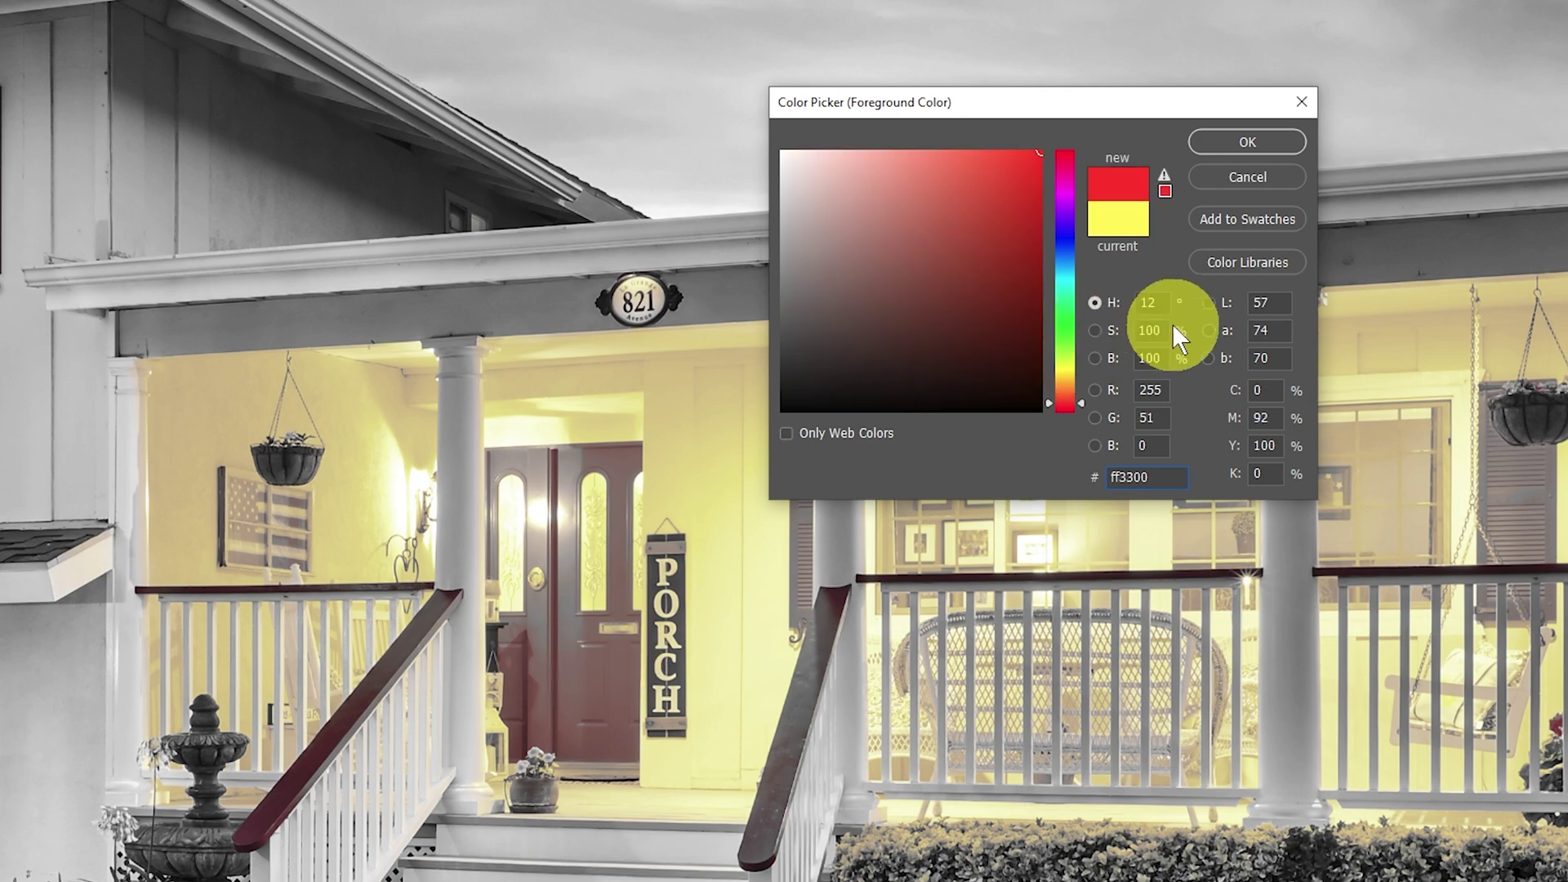
left_click(1247, 142)
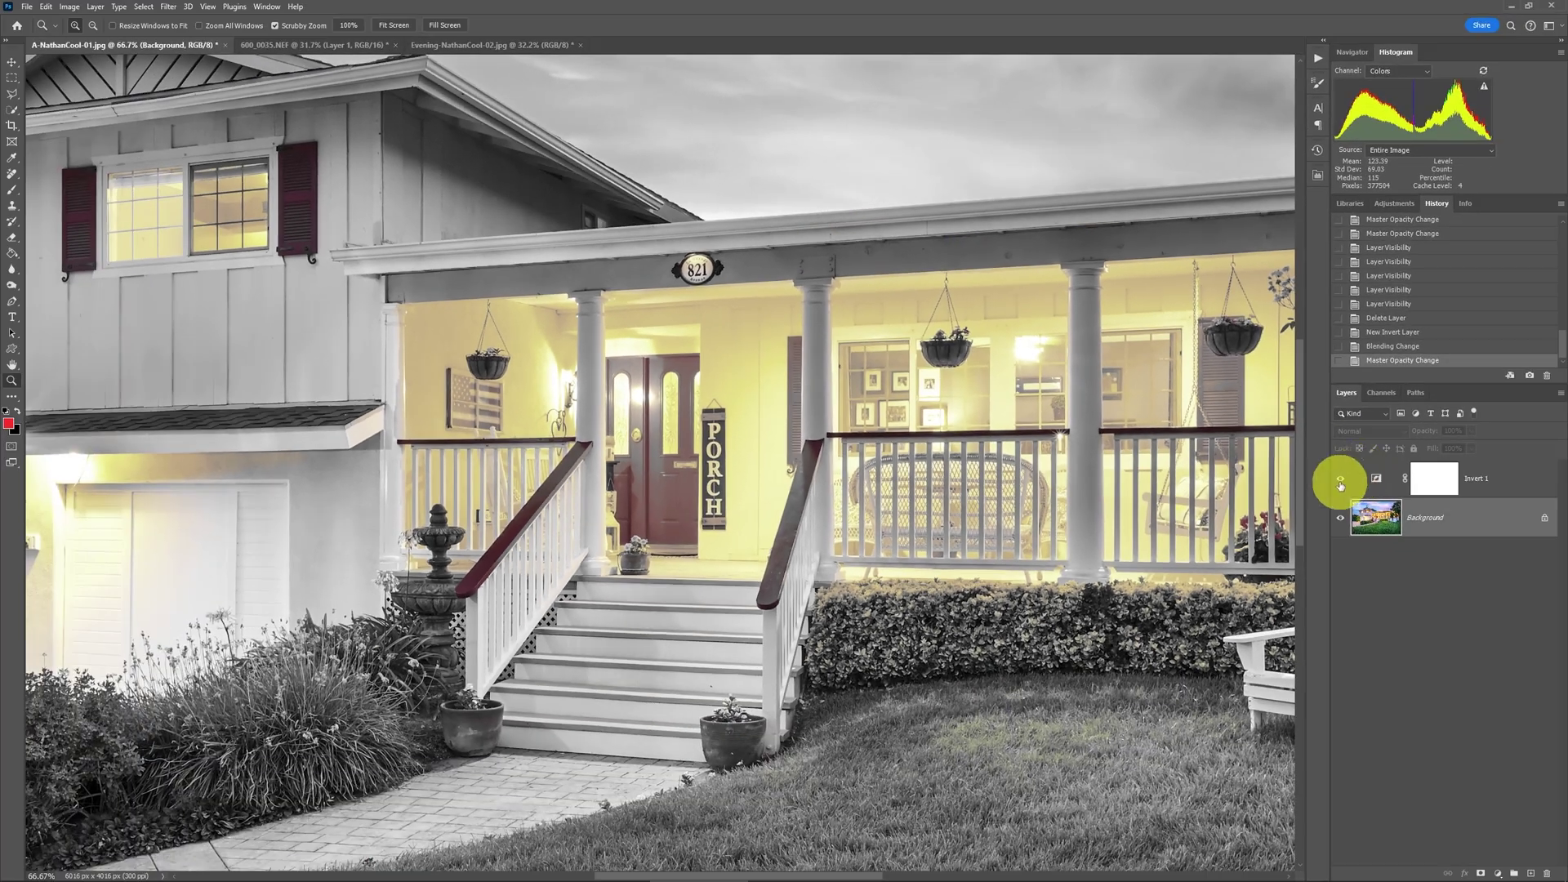
Hide the Invert 1 layer and start a Color Range selection sampled from the yellow porch wall
left_click(1340, 482)
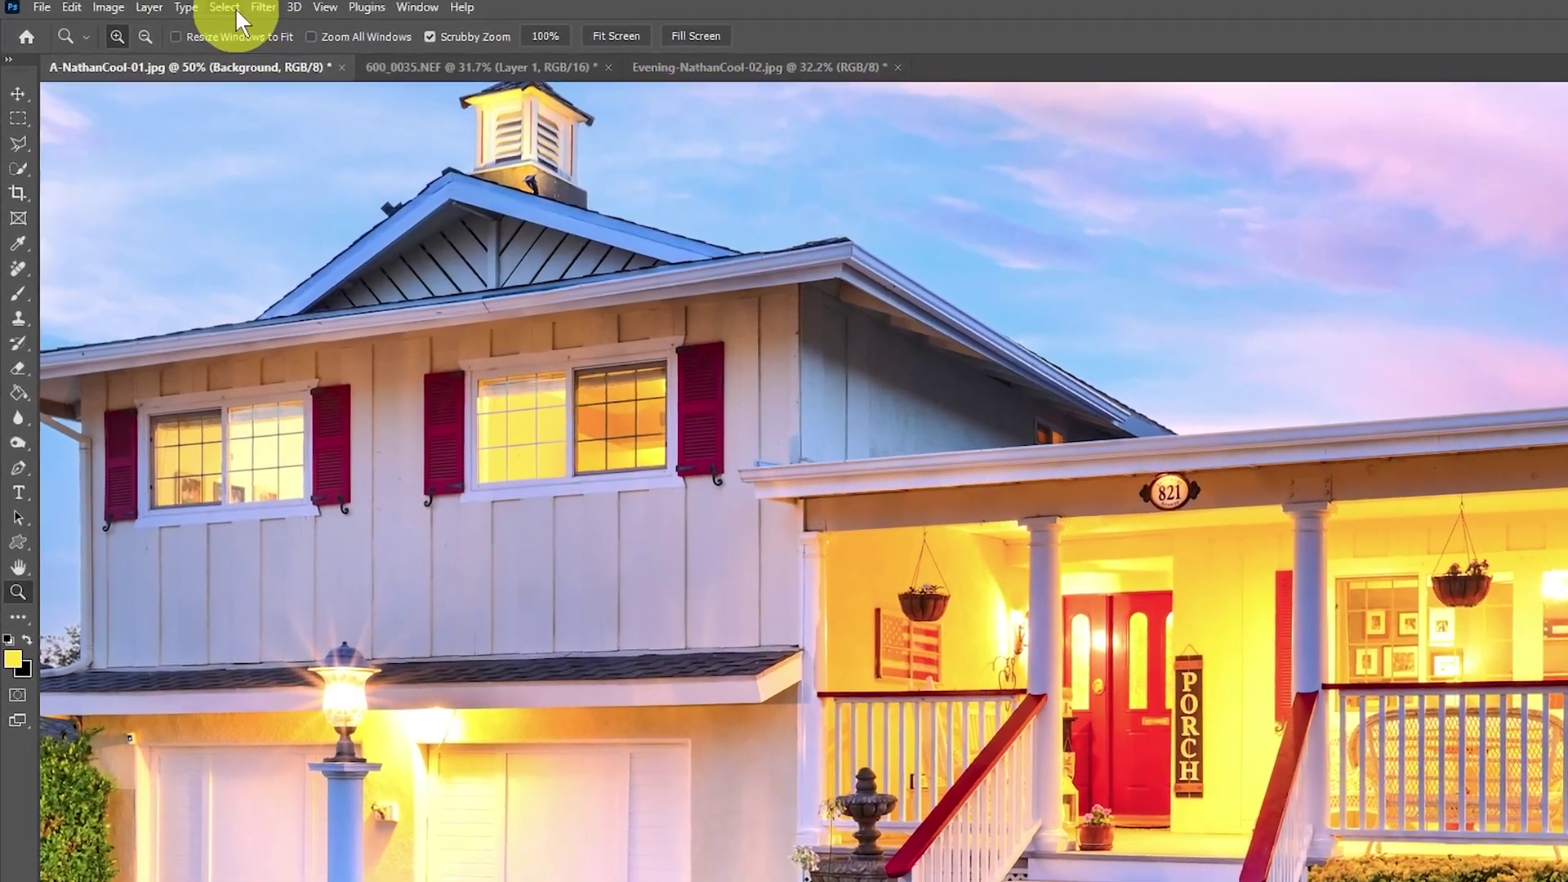
left_click(147, 8)
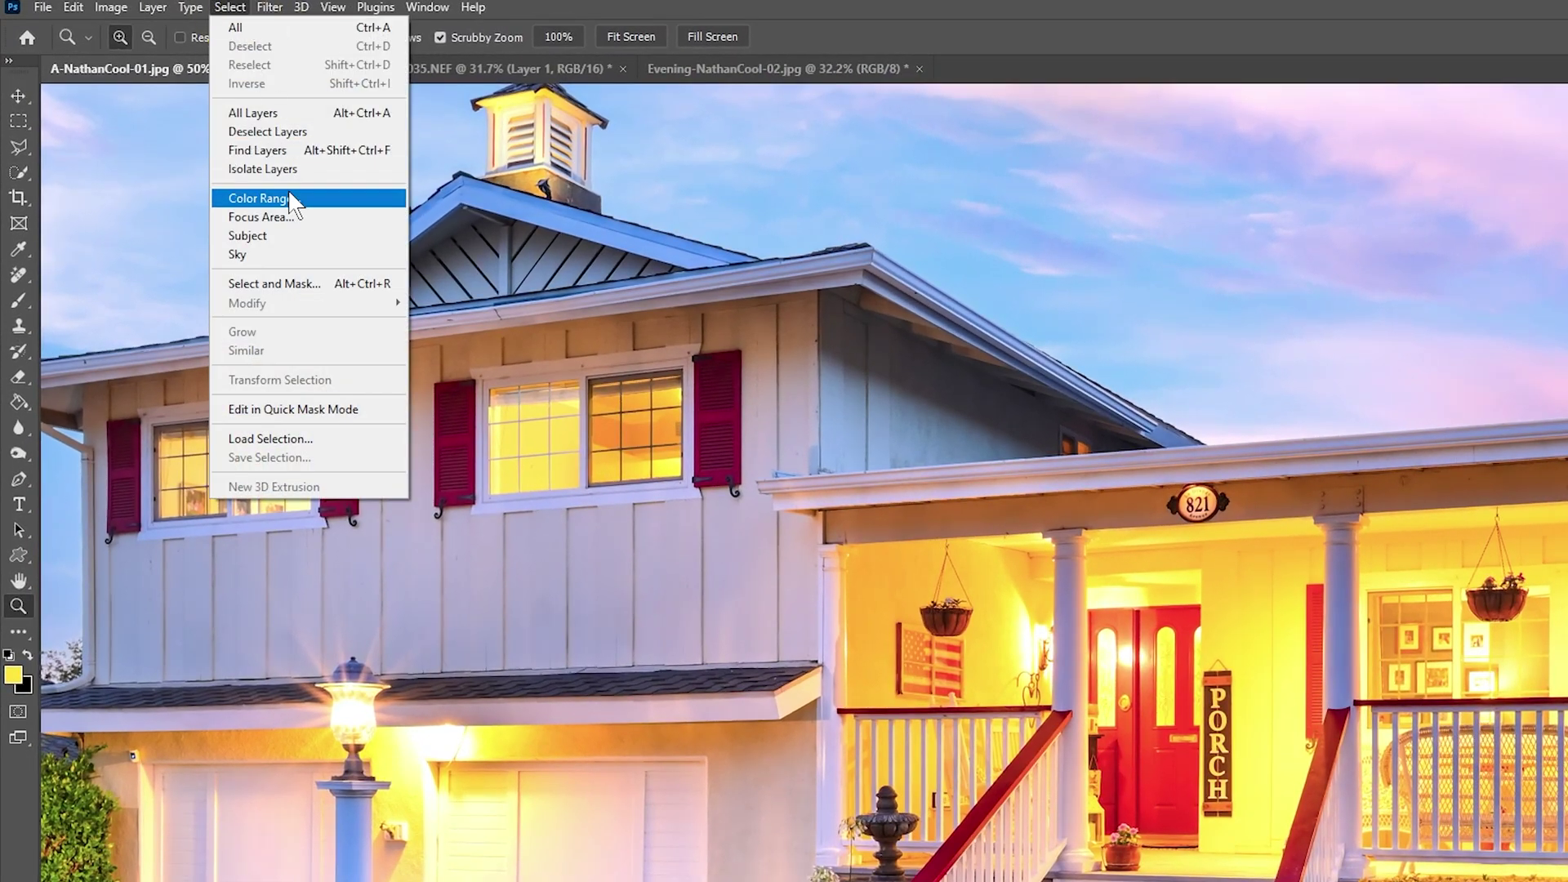
left_click(270, 198)
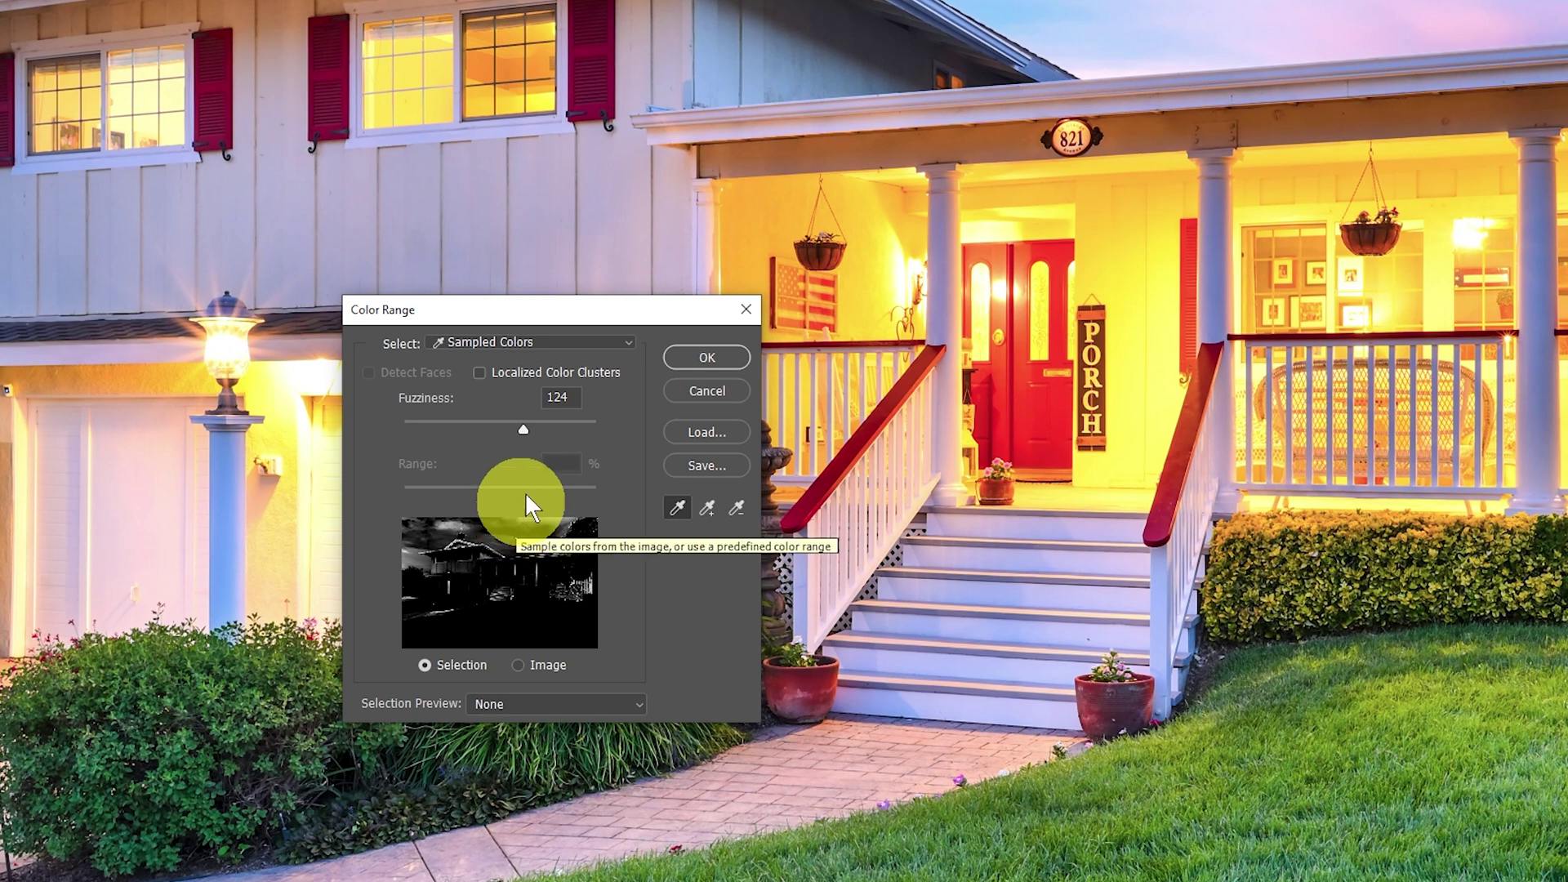
left_click(1119, 260)
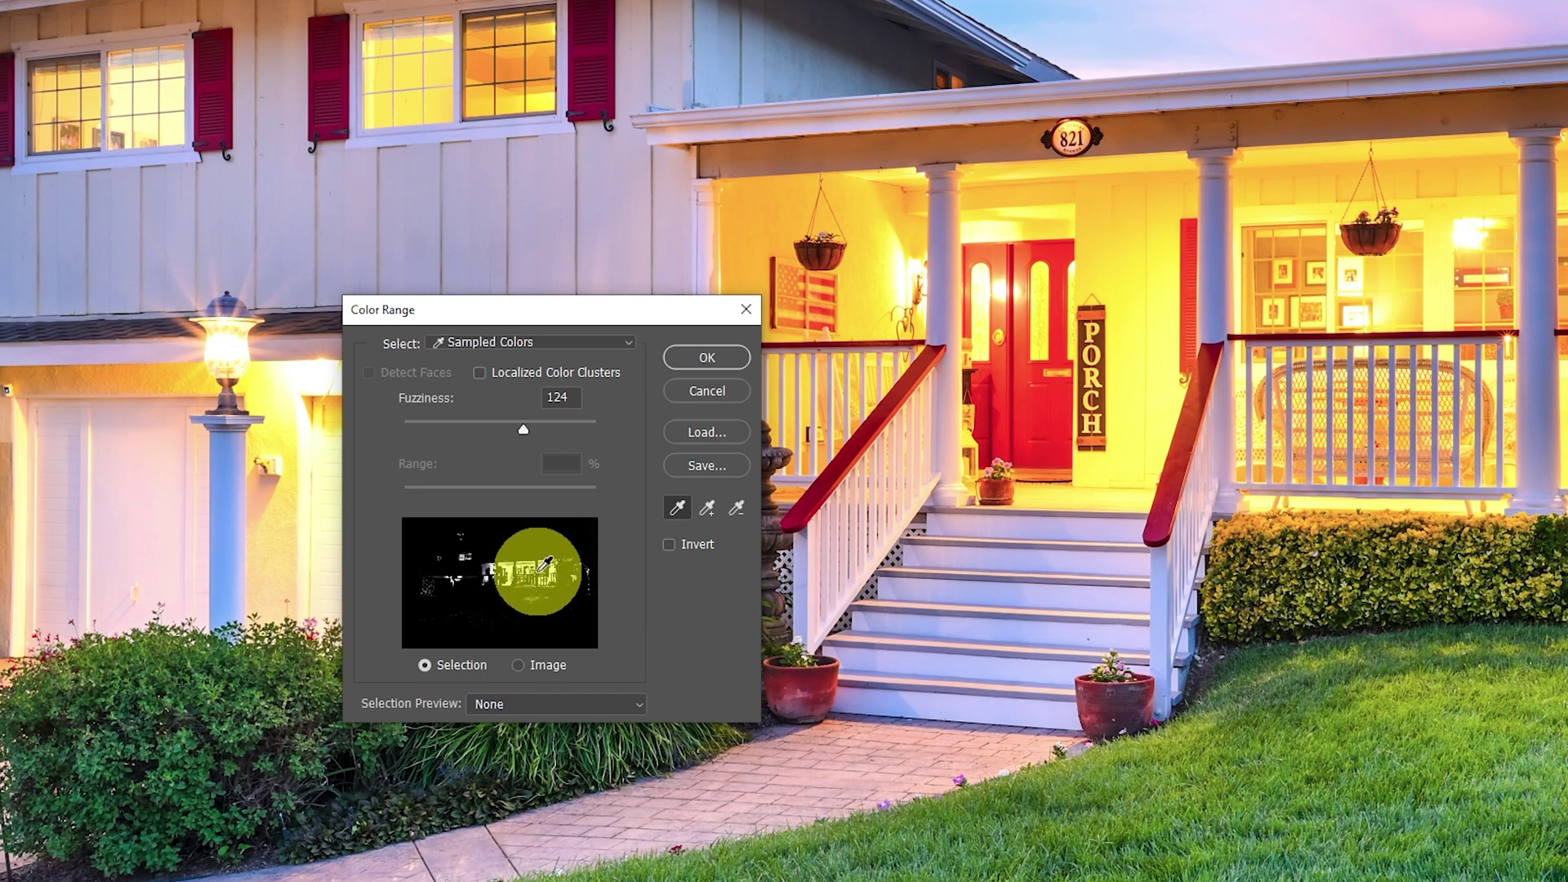
Preview the colour range in Grayscale, resample the wall around the PORCH sign, and accept the selection with Fuzziness 120
left_click(589, 707)
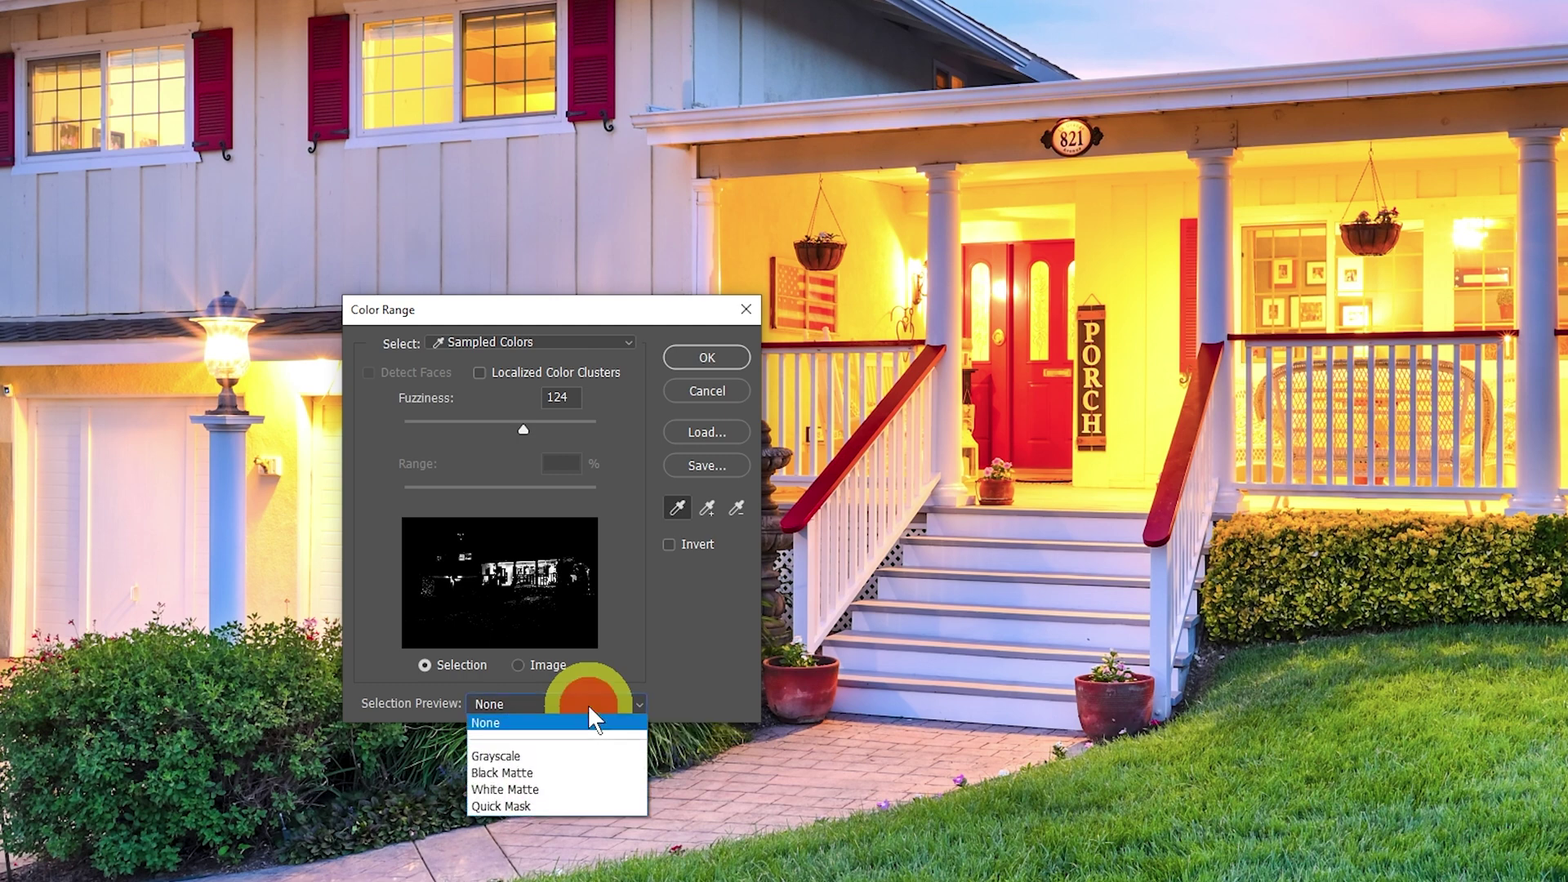
left_click(578, 756)
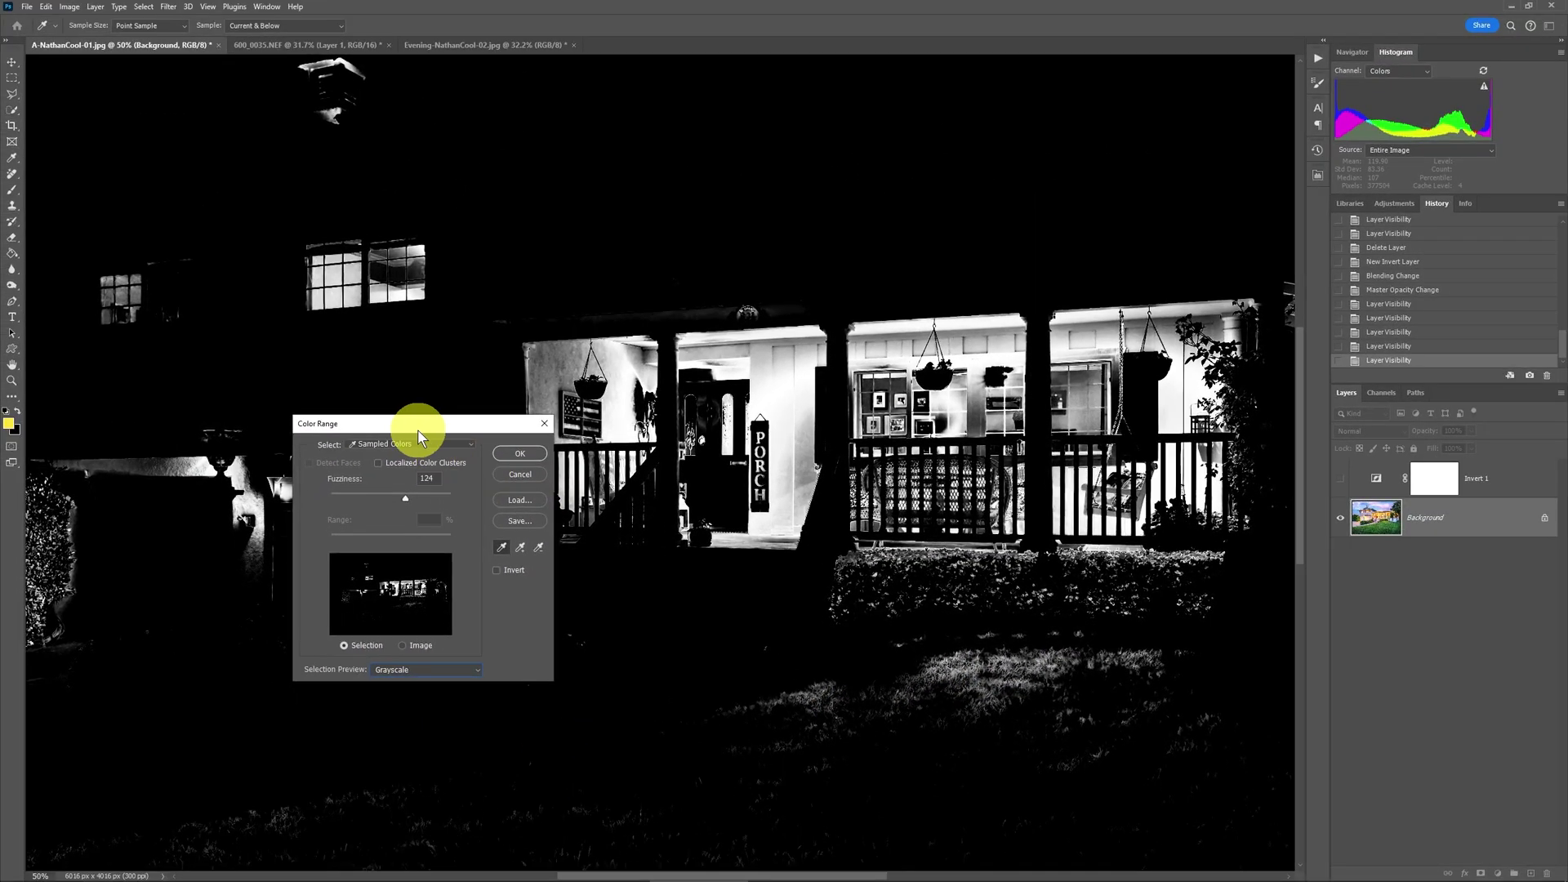
left_click_drag(418, 429, 428, 338)
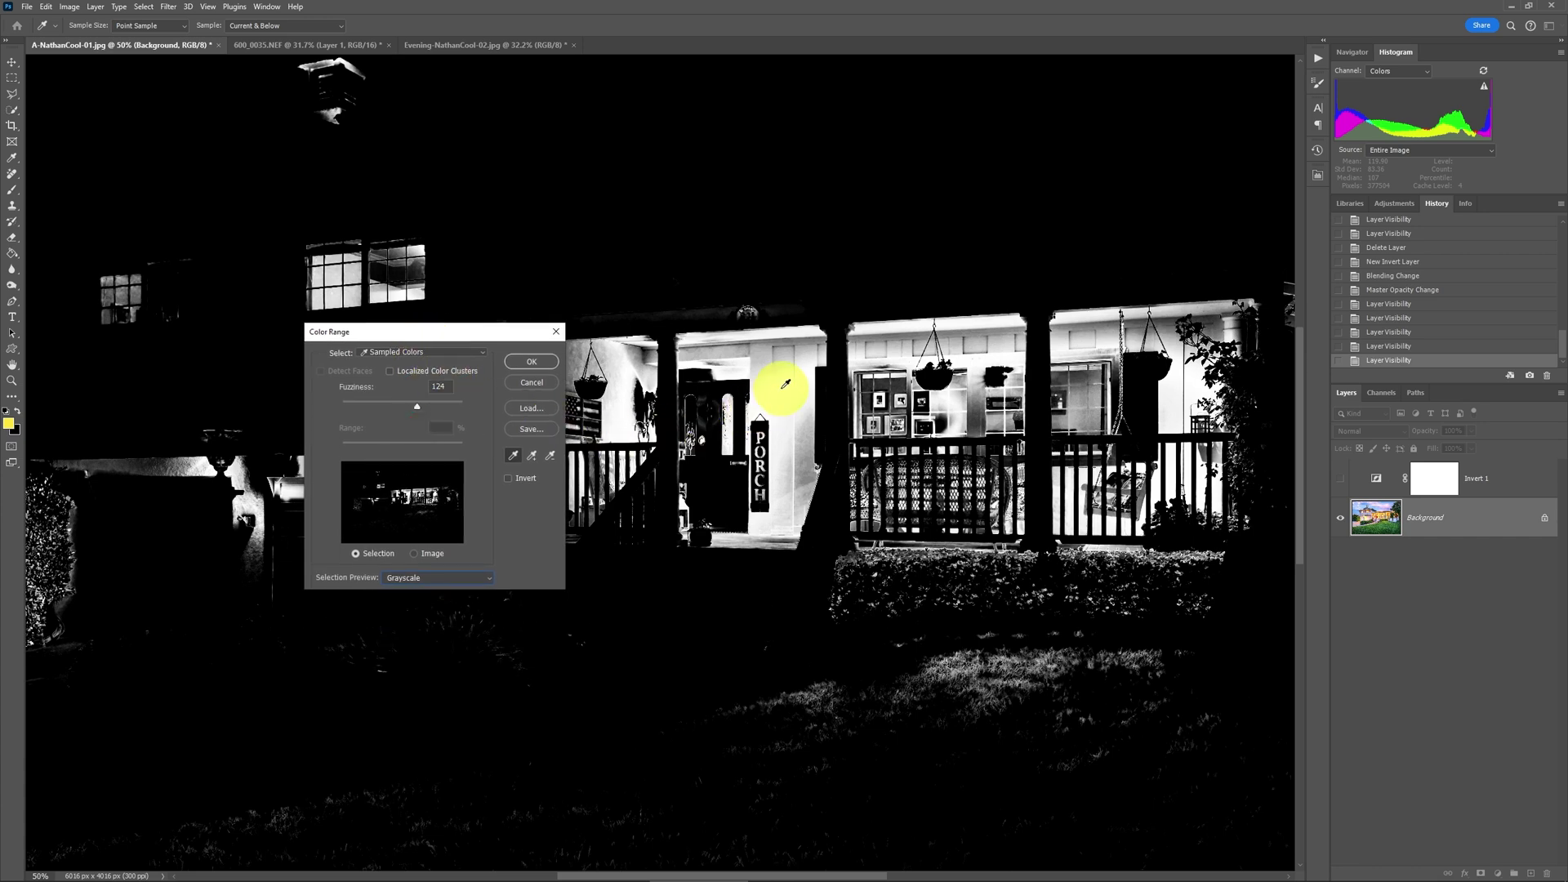
left_click(805, 425)
left_click(777, 392)
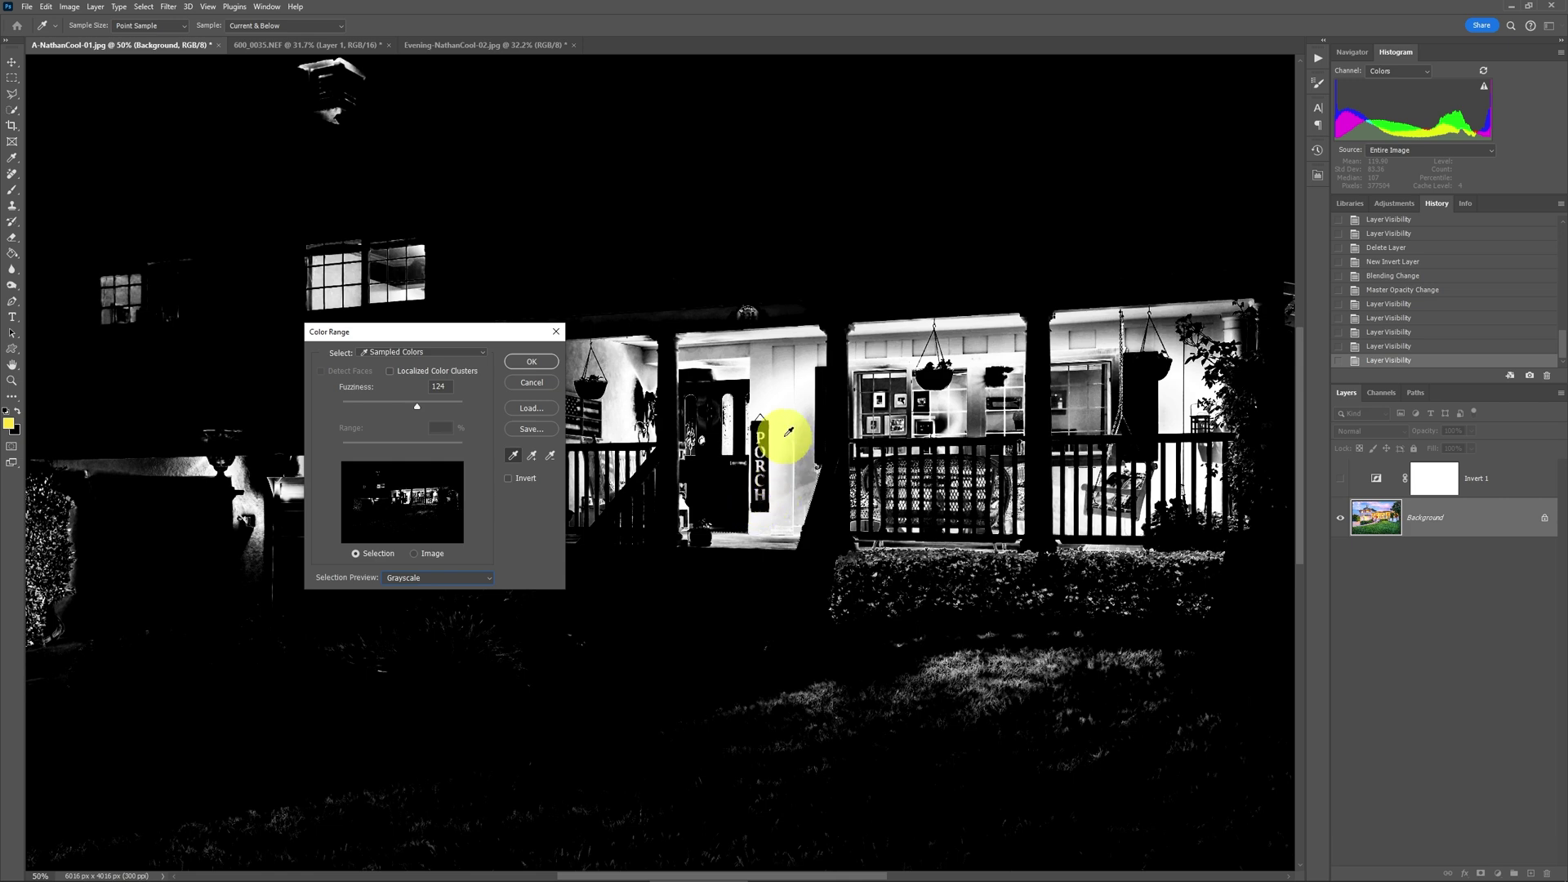
left_click_drag(418, 407, 415, 405)
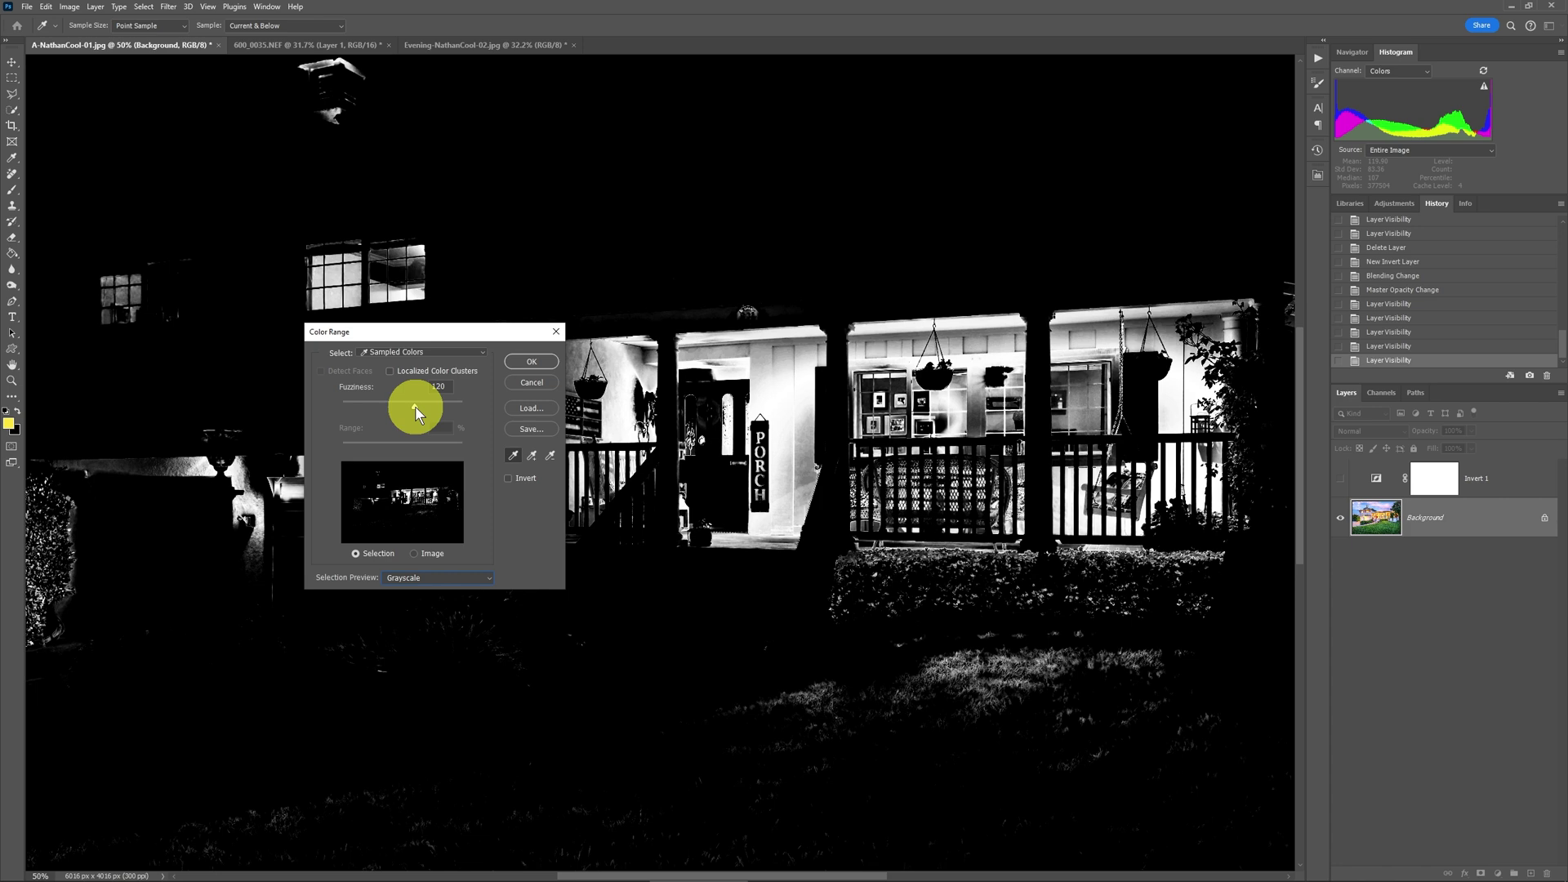
left_click(532, 362)
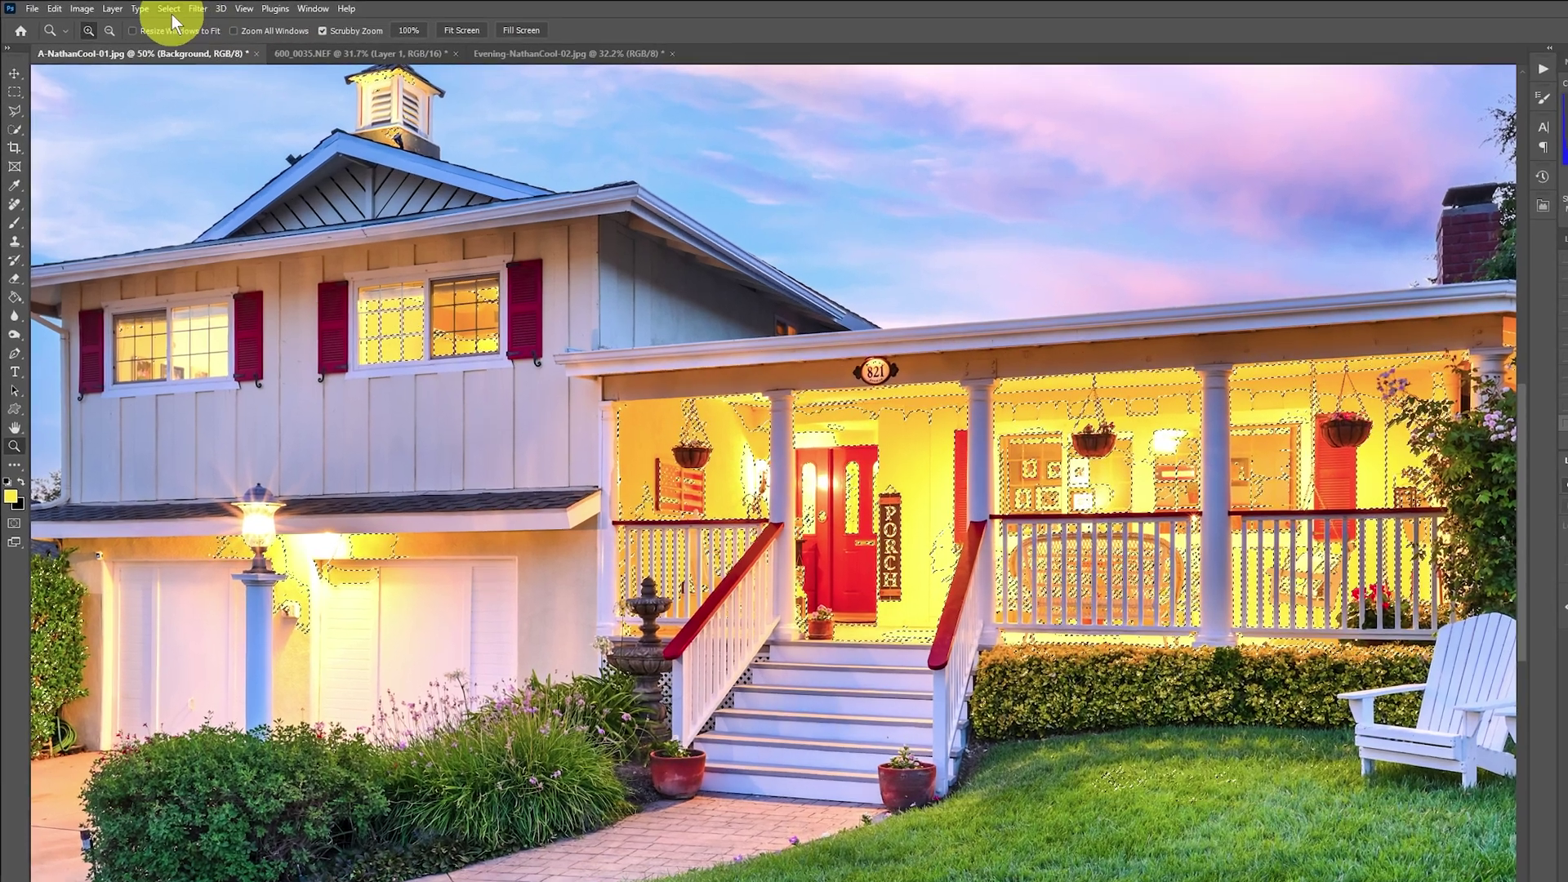
Feather the yellow selection with a radius of 50 pixels
left_click(143, 6)
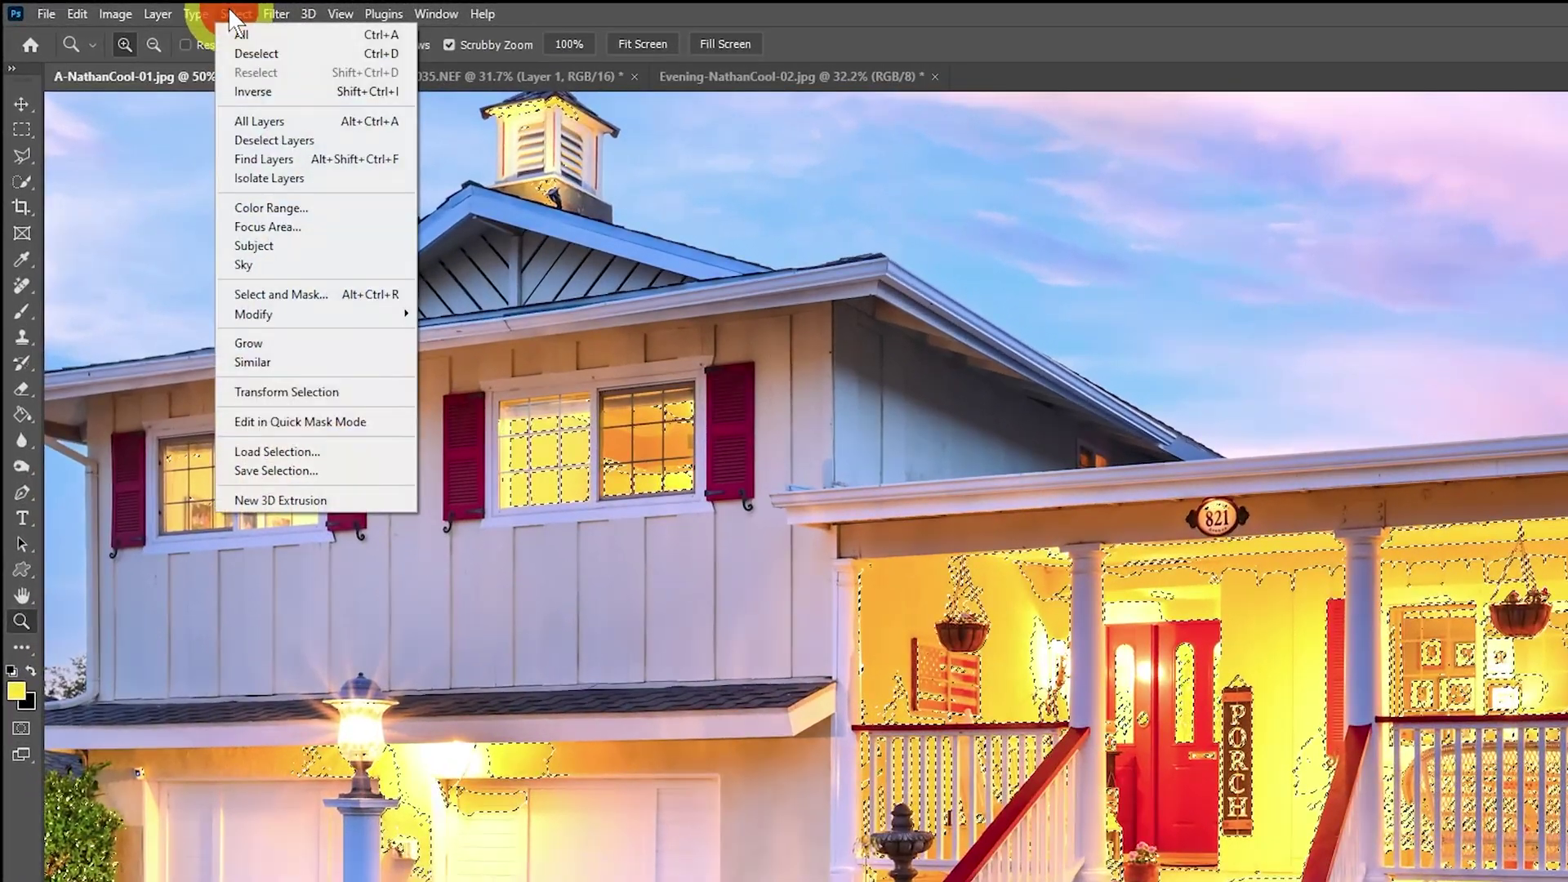
mouse_move(343, 316)
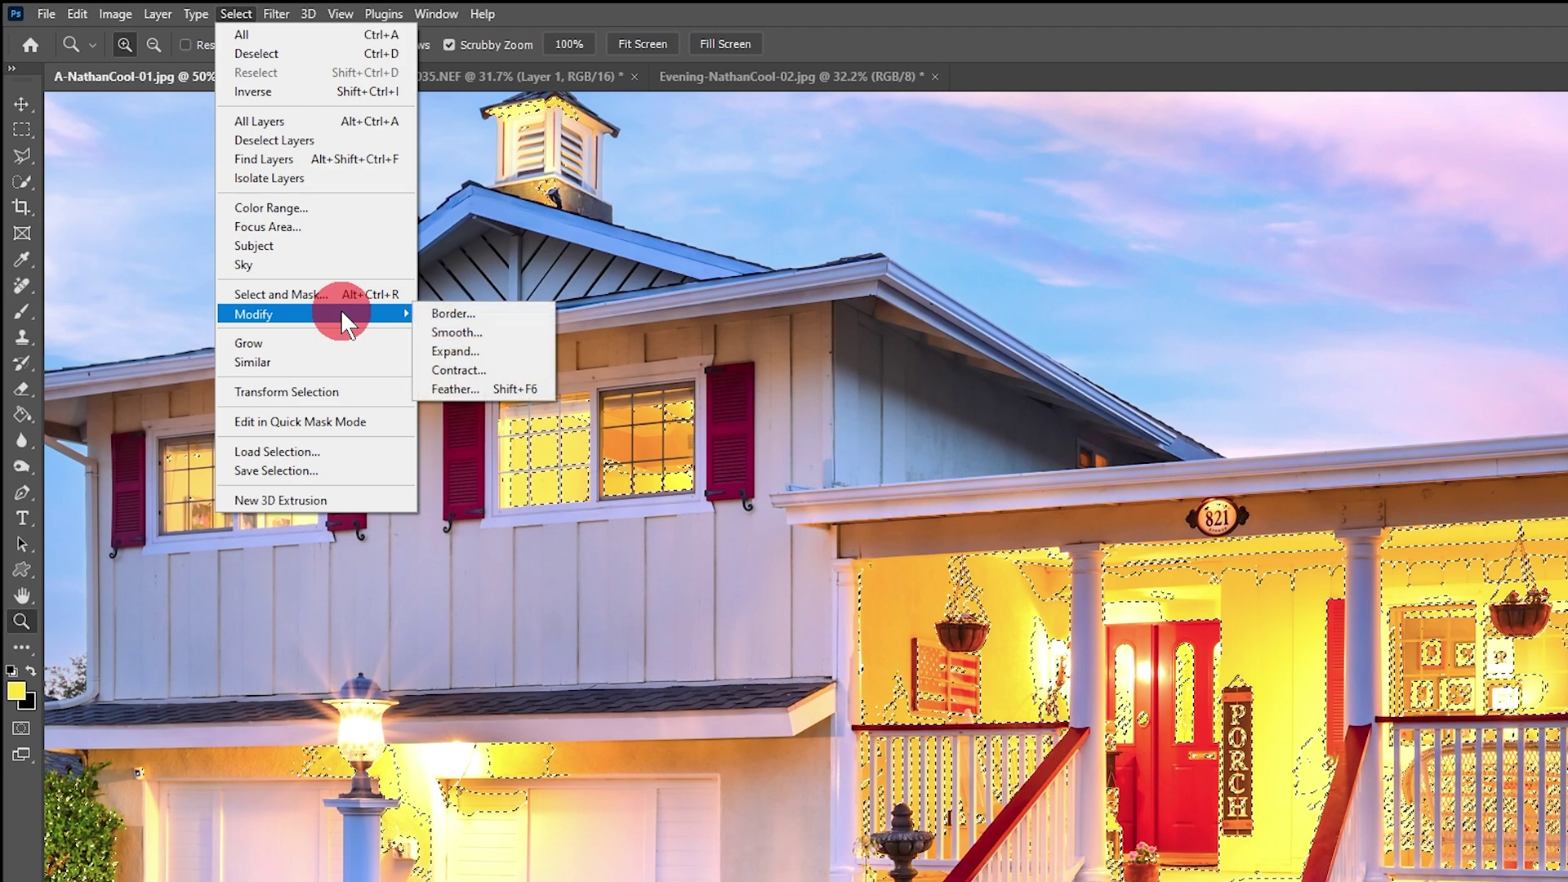
left_click(493, 389)
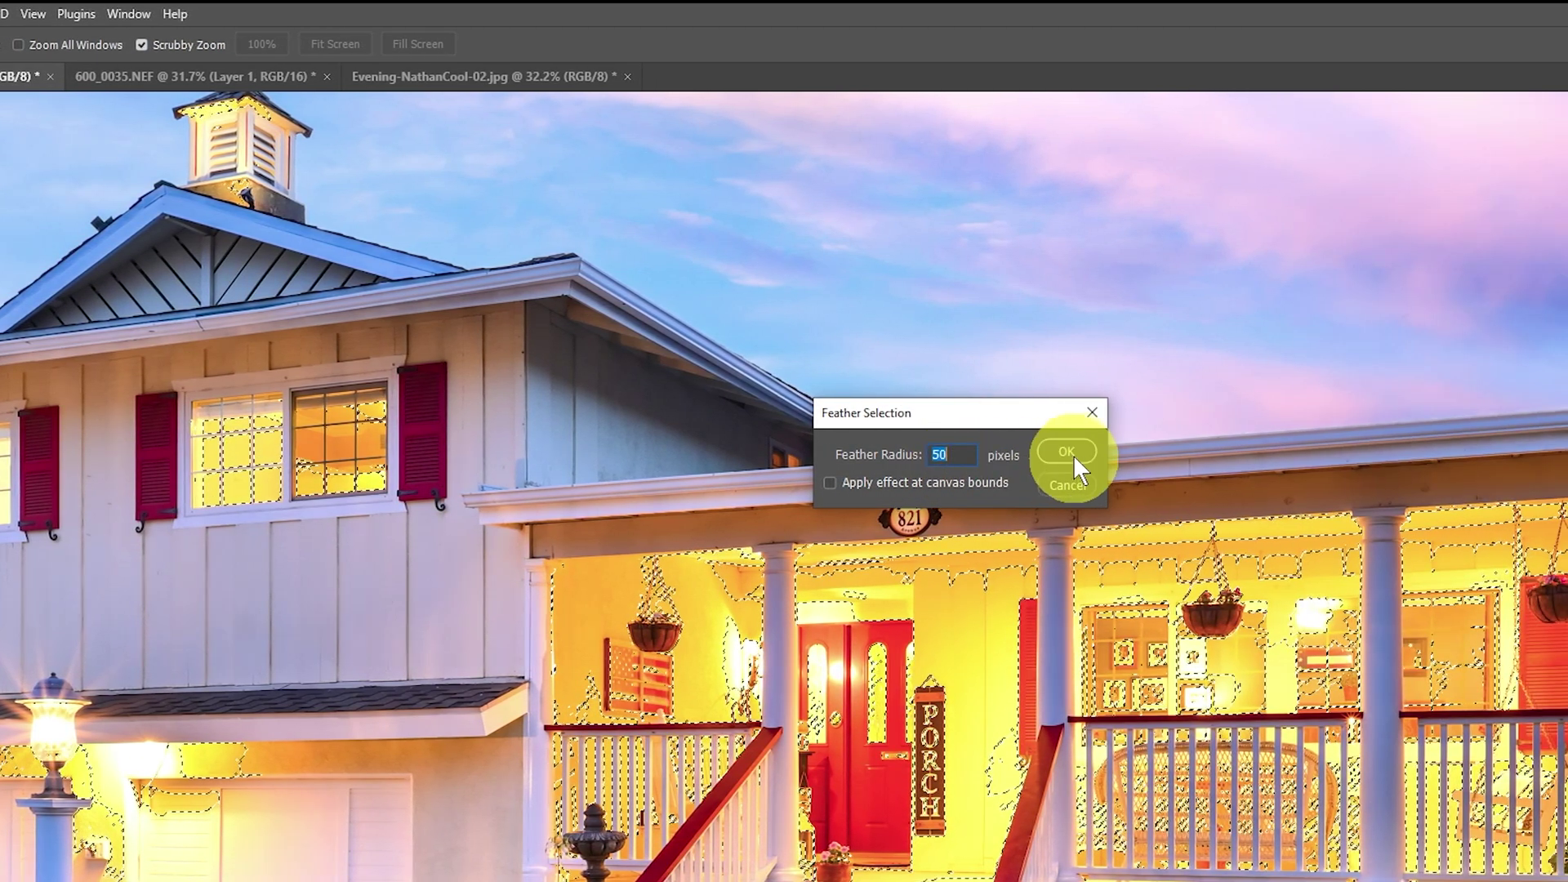
left_click(1069, 456)
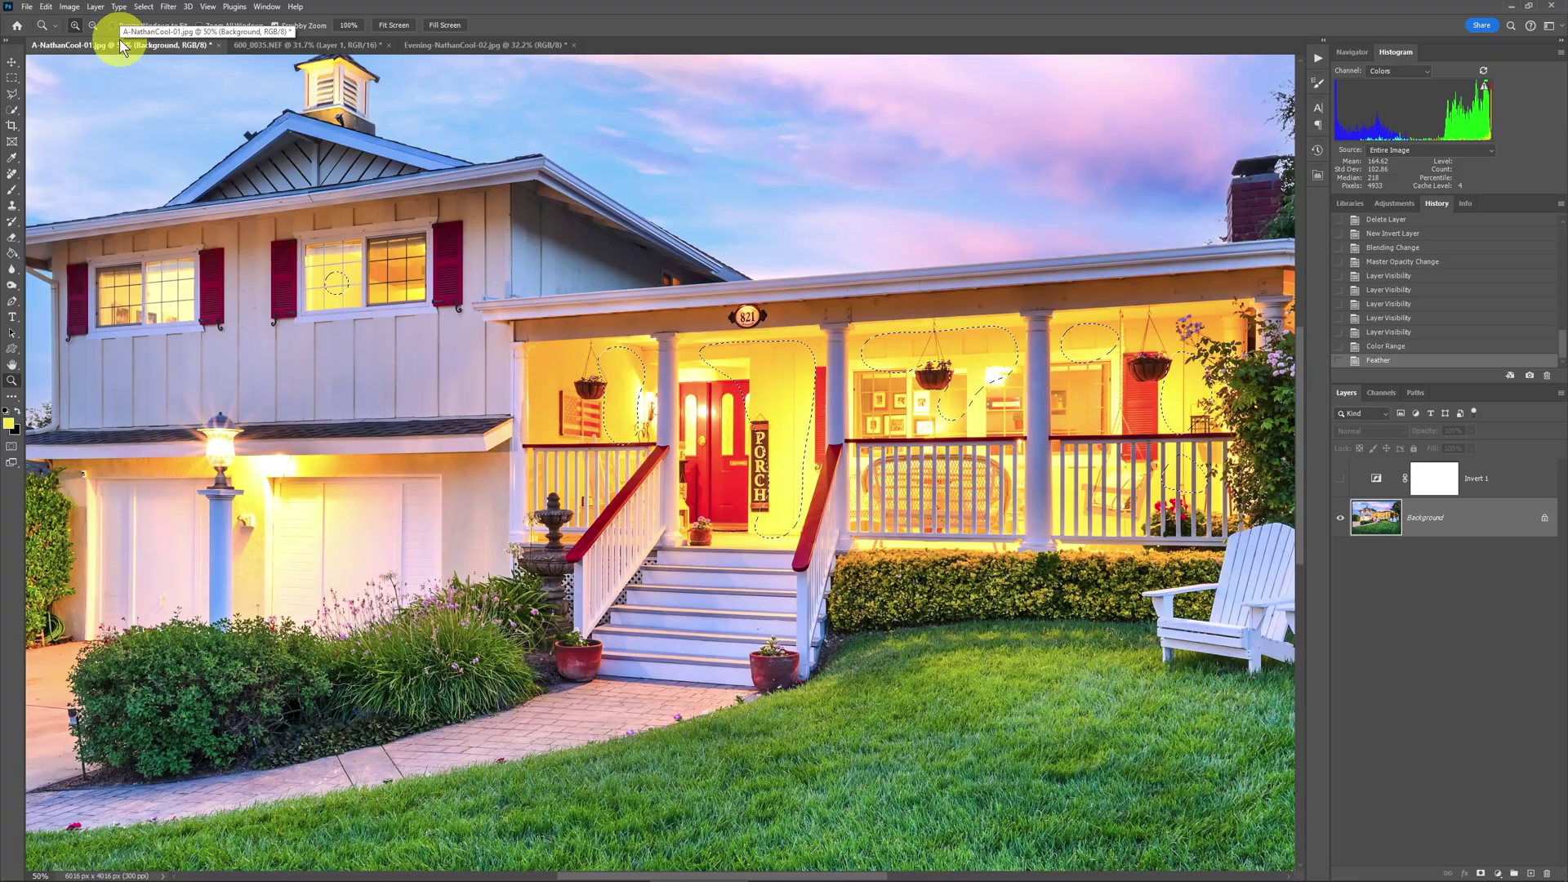
Add a Hue/Saturation adjustment layer named Yellows from the feathered selection and set its saturation to -23
left_click(95, 7)
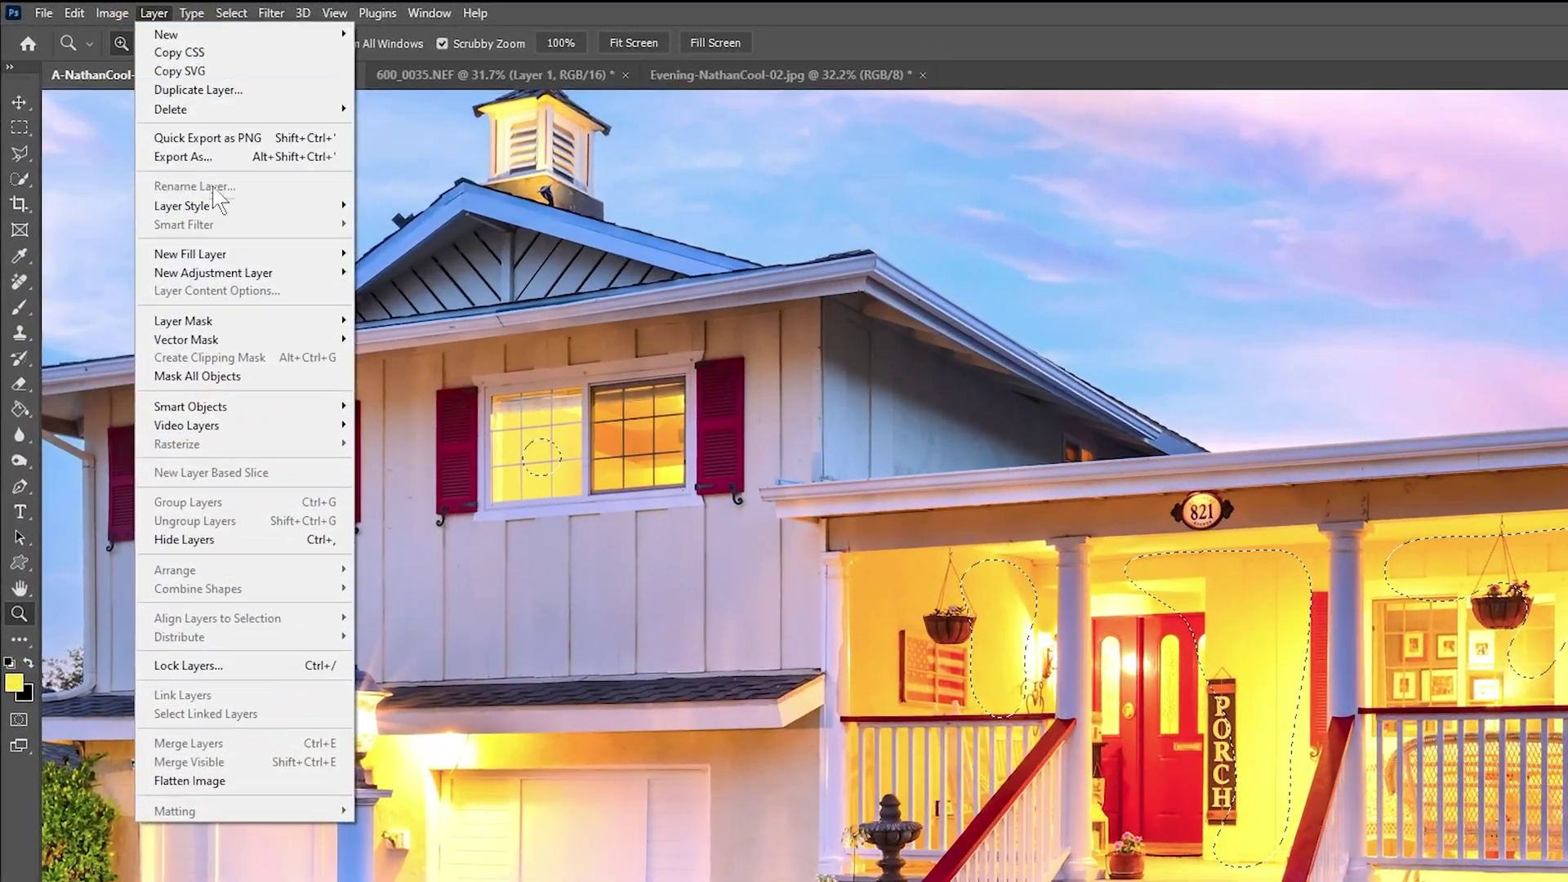
left_click(251, 270)
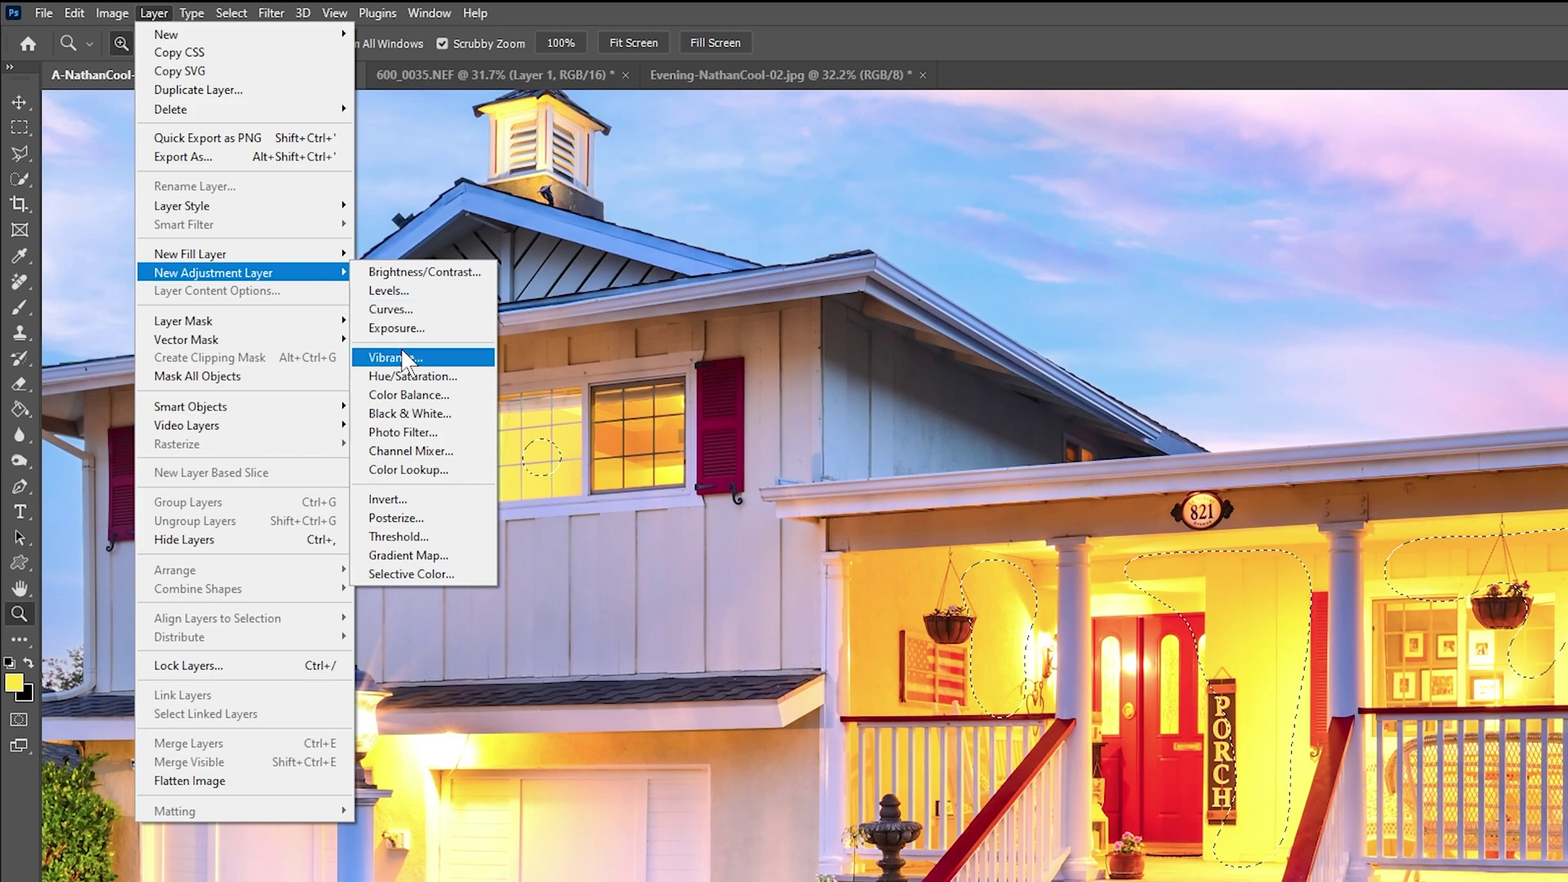
left_click(411, 372)
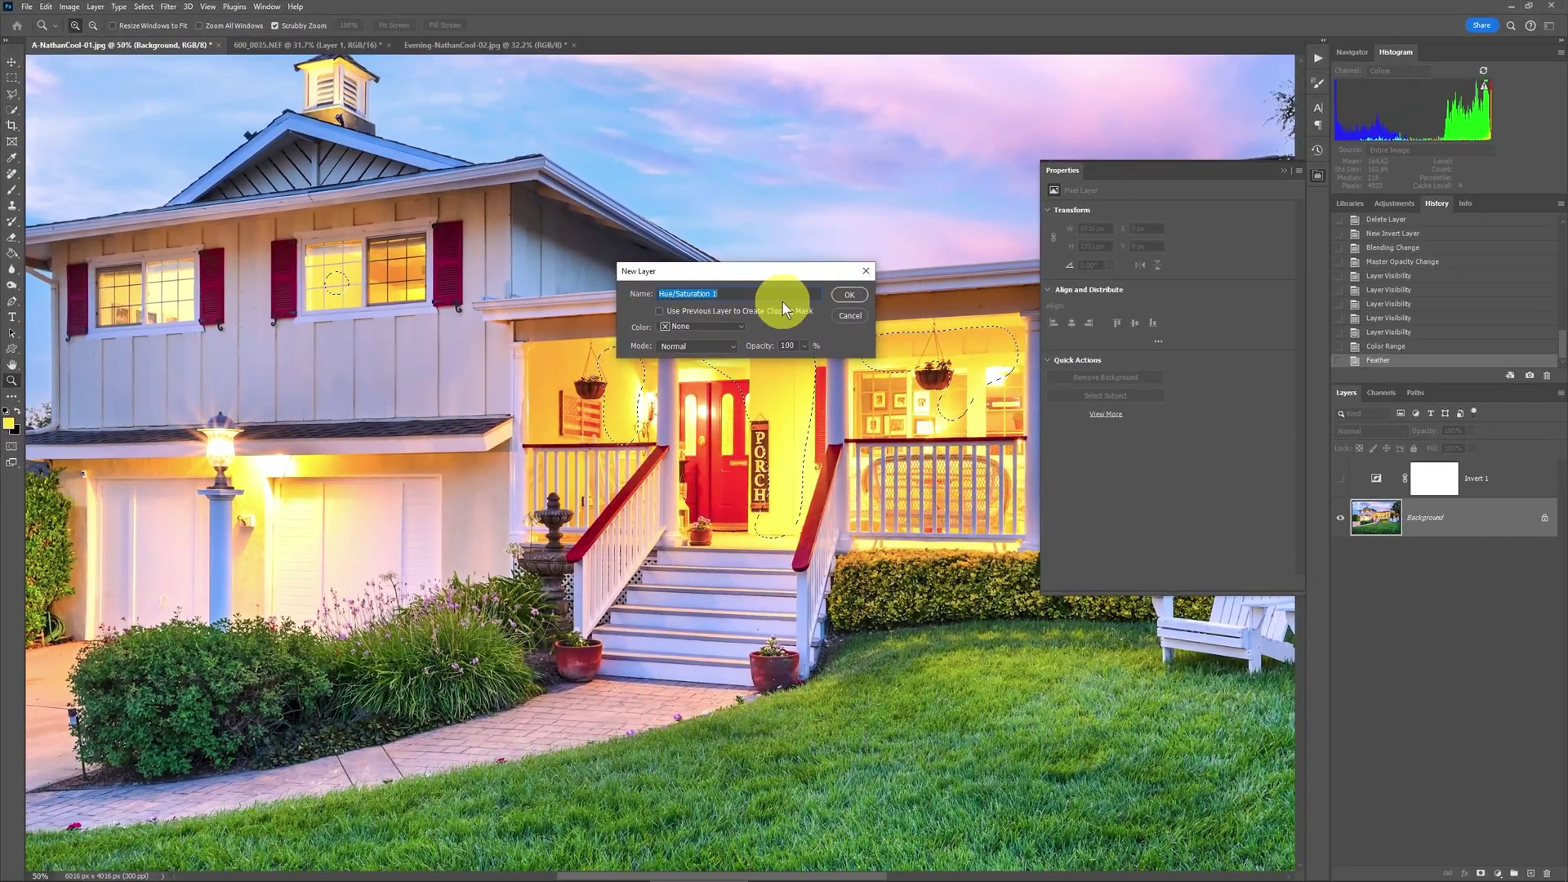
type("Yellows")
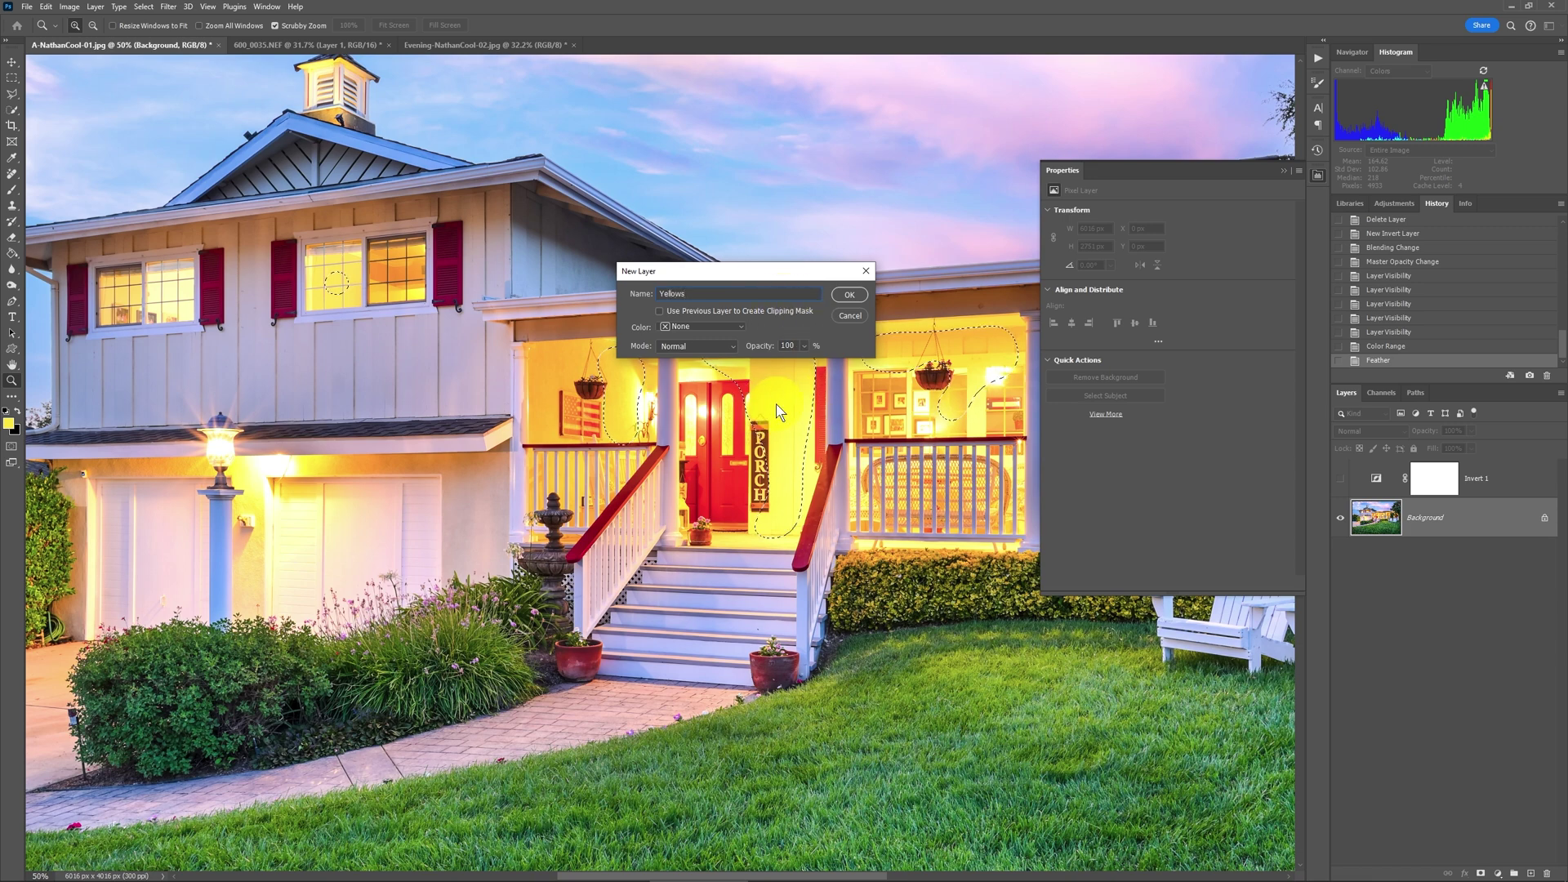
left_click(849, 295)
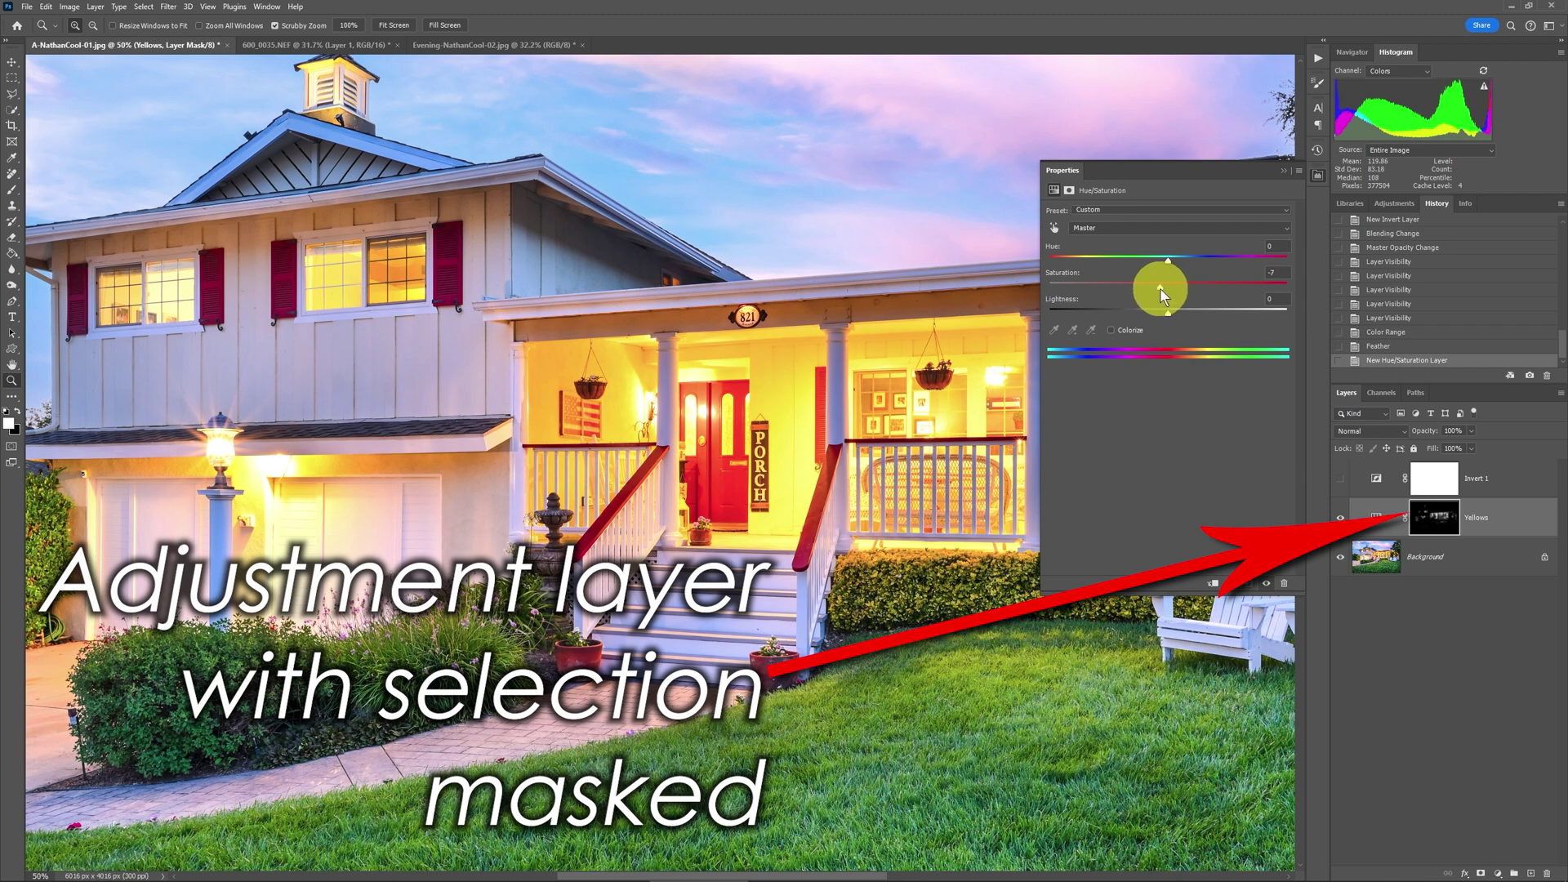
left_click_drag(1145, 290, 1140, 290)
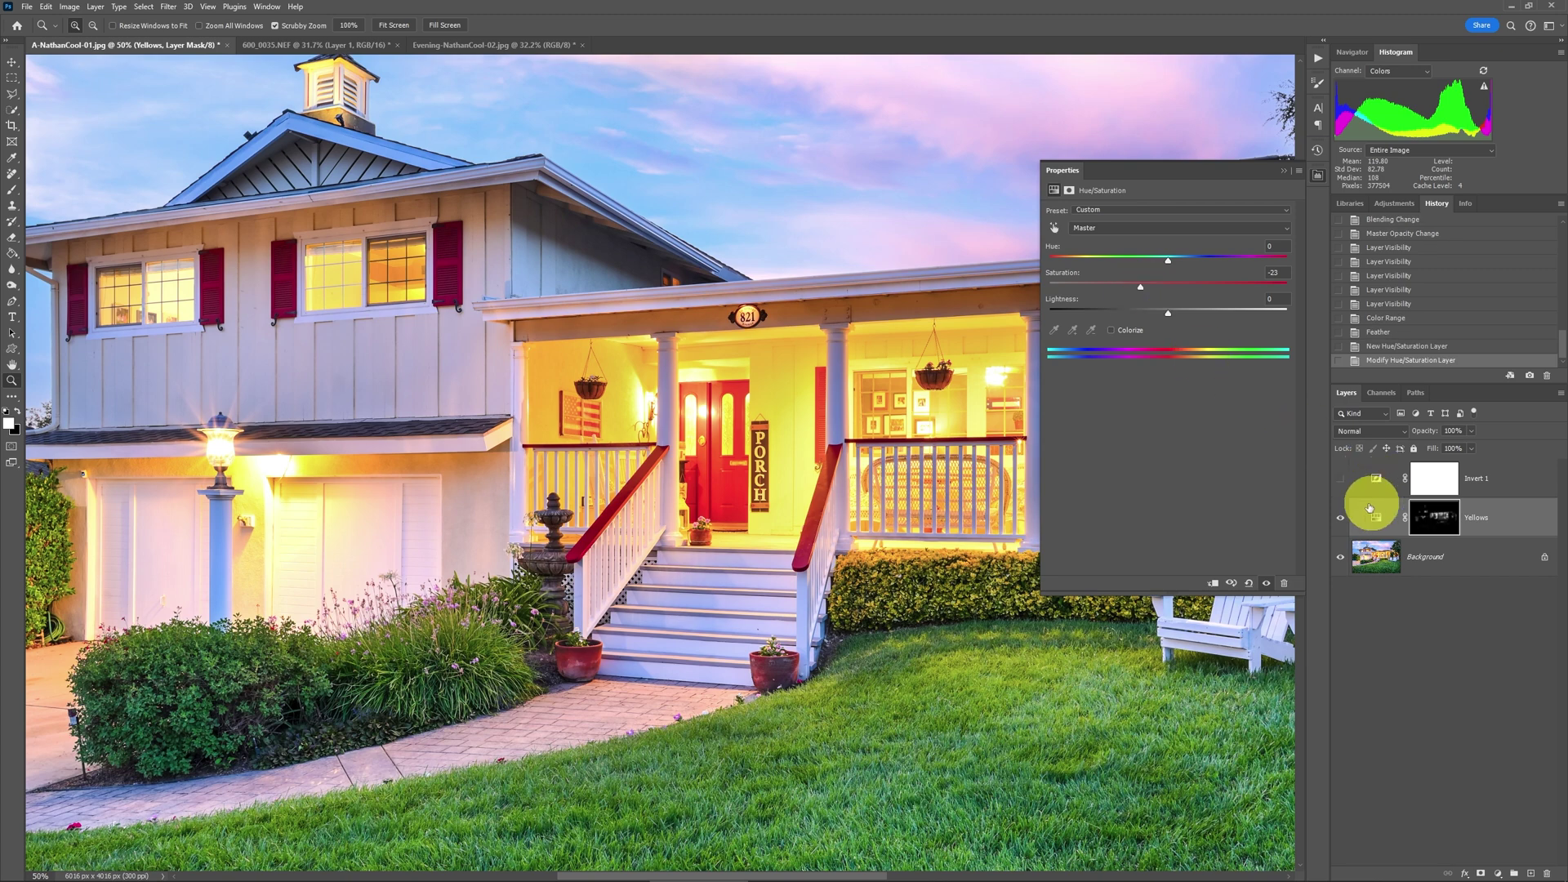
Show the Invert 1 layer, compare the porch colours with the Yellows layer on and off, and hide Invert 1 again
left_click(1341, 481)
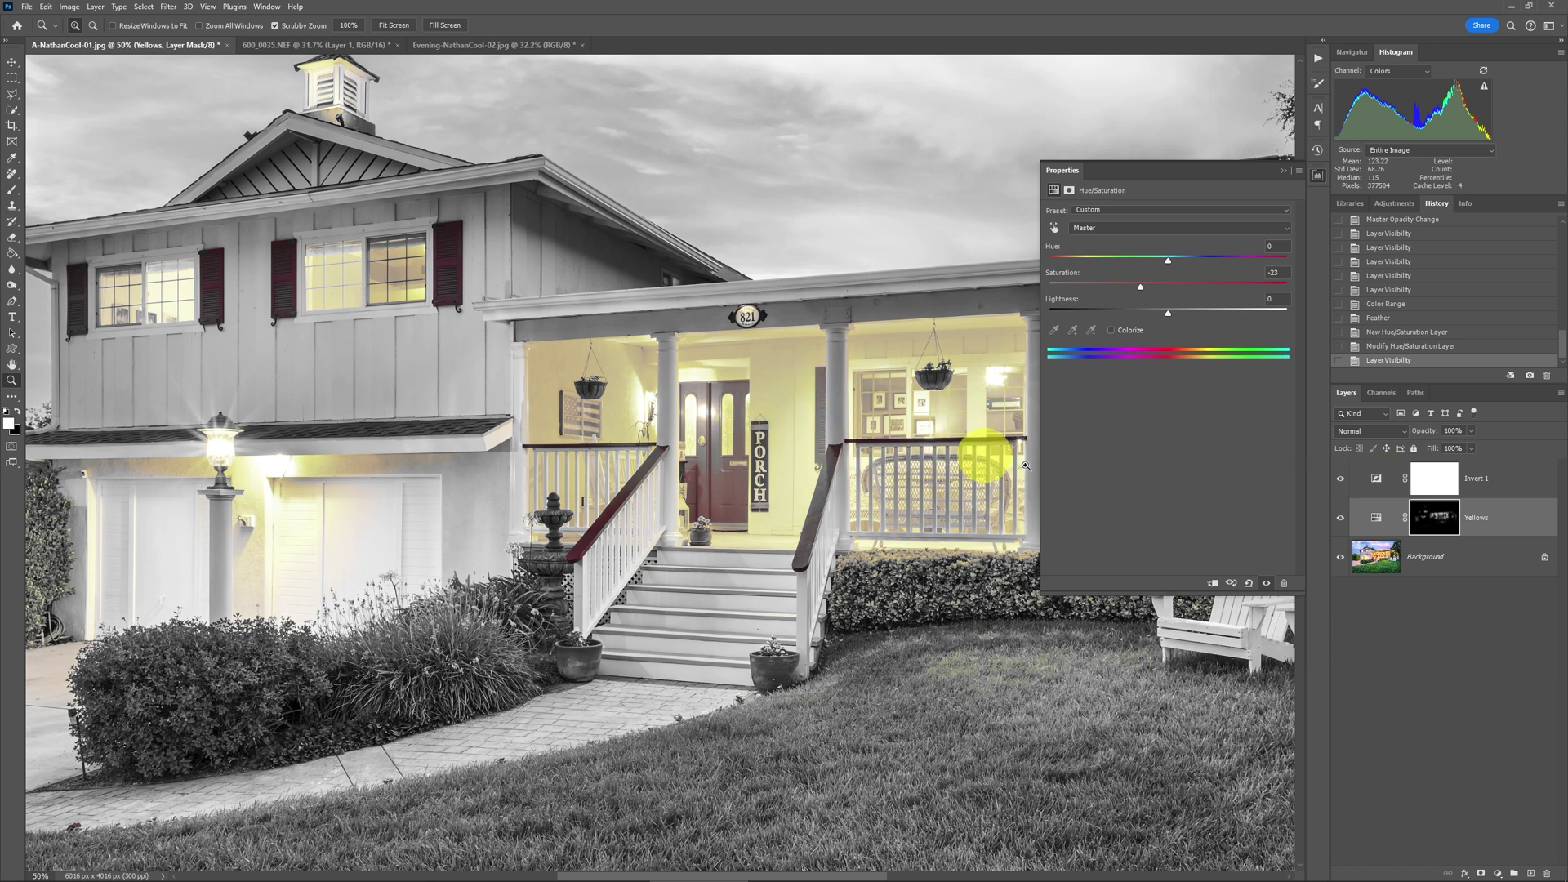
left_click(1341, 521)
left_click(1340, 523)
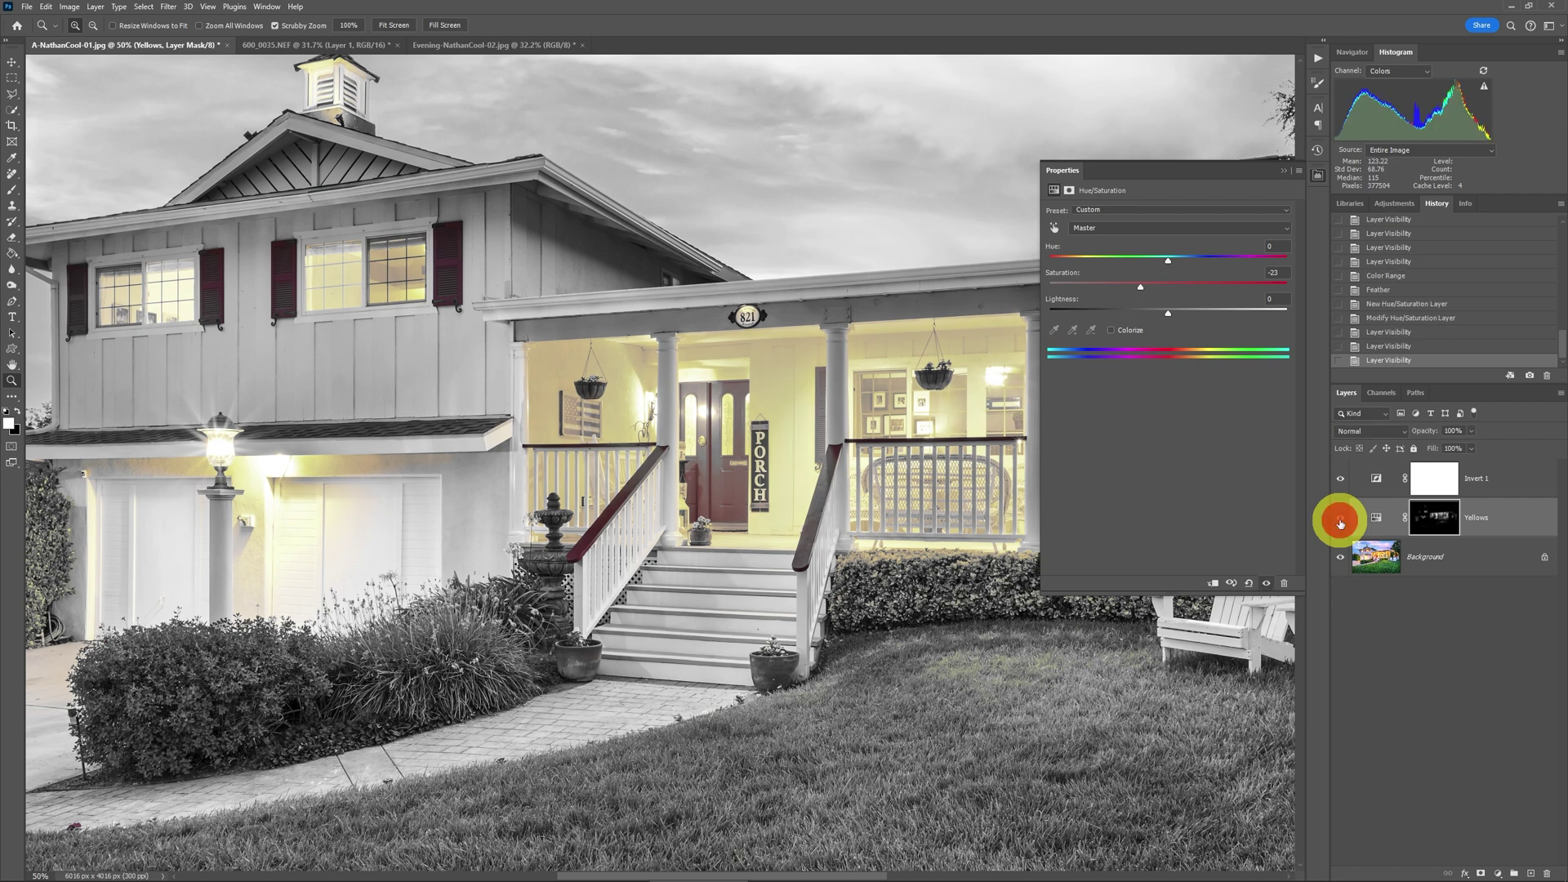
left_click(1340, 523)
left_click(1340, 523)
left_click(1340, 523)
left_click(1340, 480)
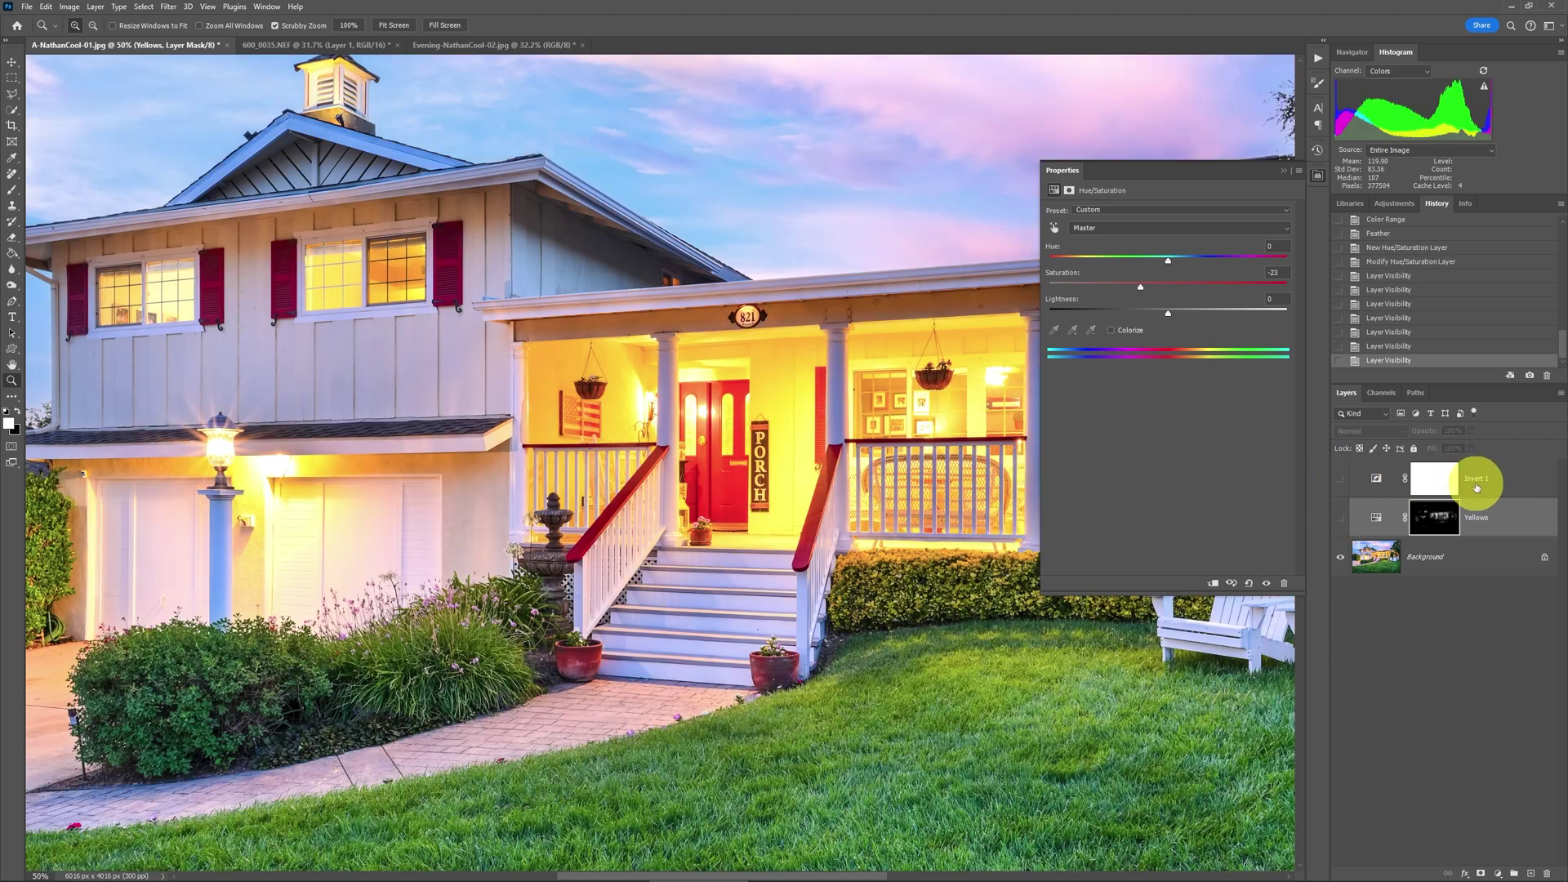
Collapse the layer properties, fit the whole photo in view, and compare it with and without Yellows, leaving the layer visible
left_click(1343, 520)
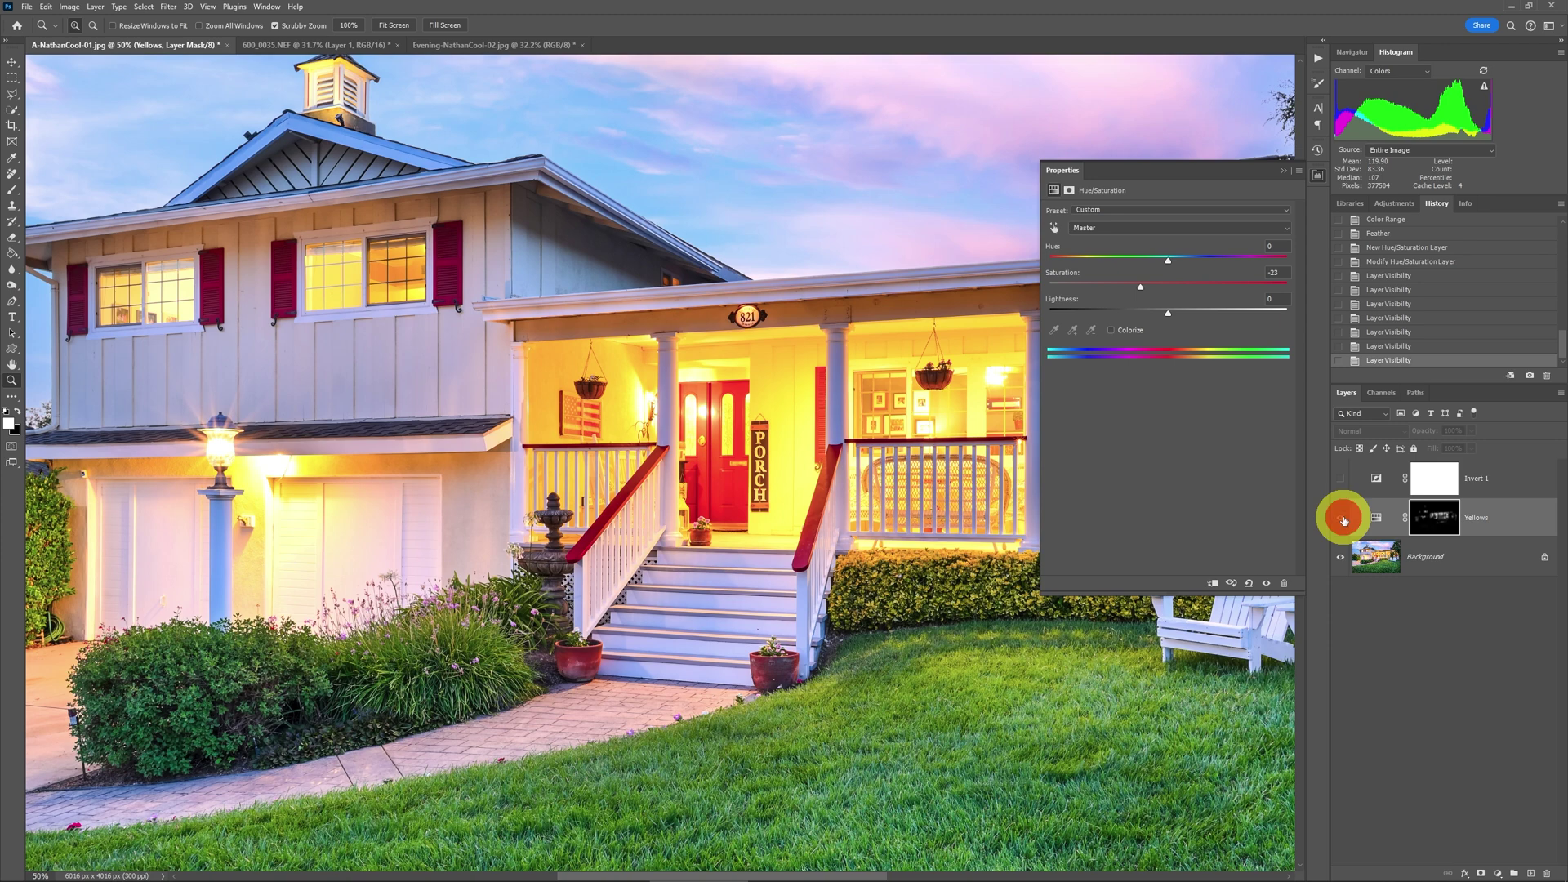
left_click(1283, 174)
key("ctrl+0")
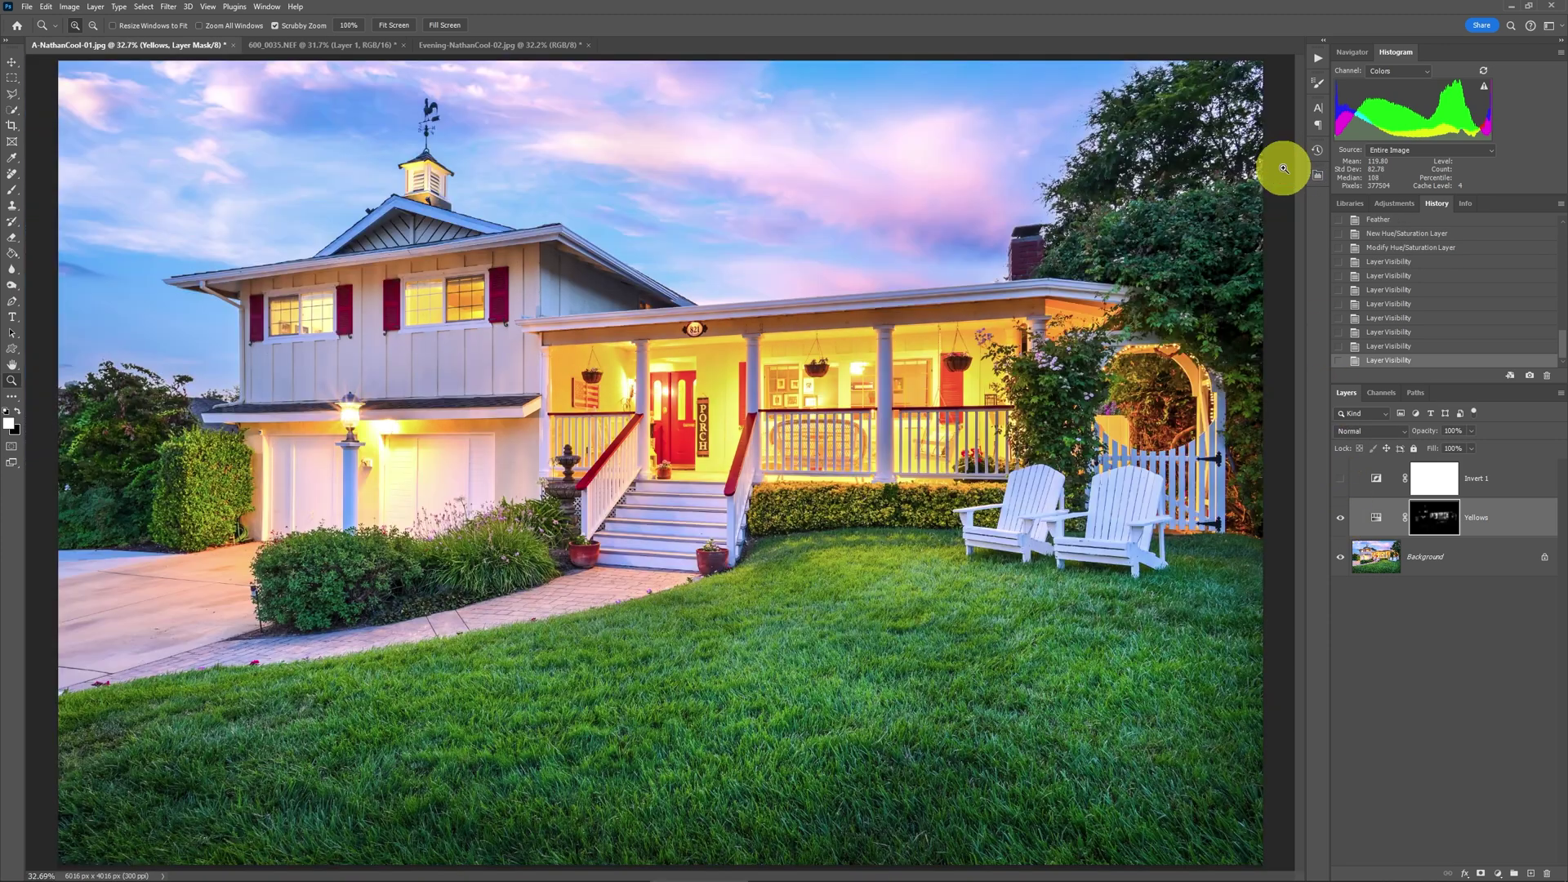
left_click(1341, 519)
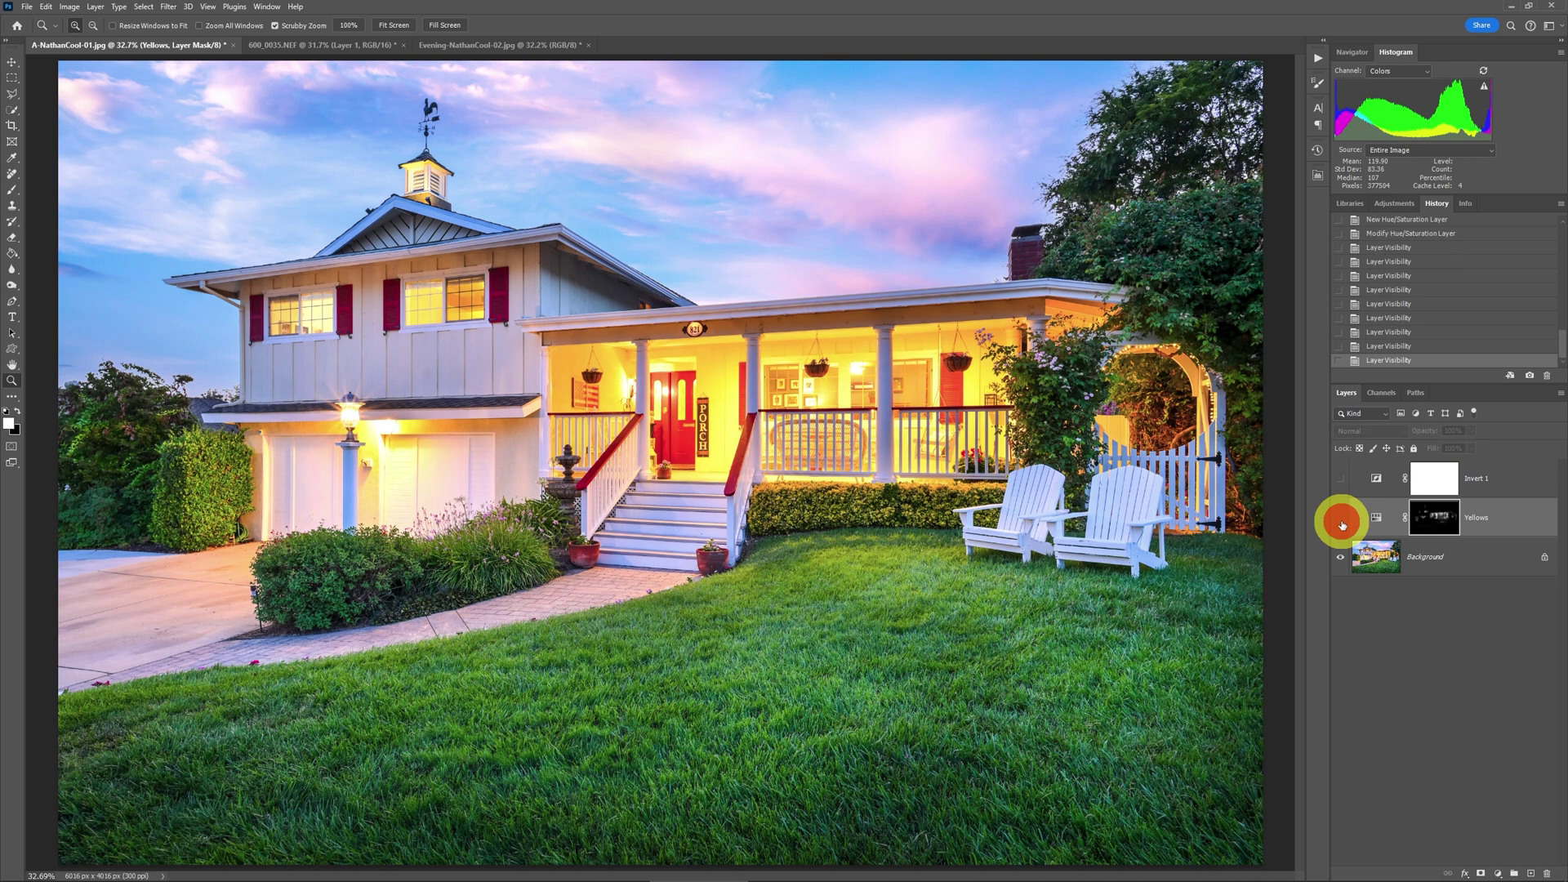
left_click(1341, 521)
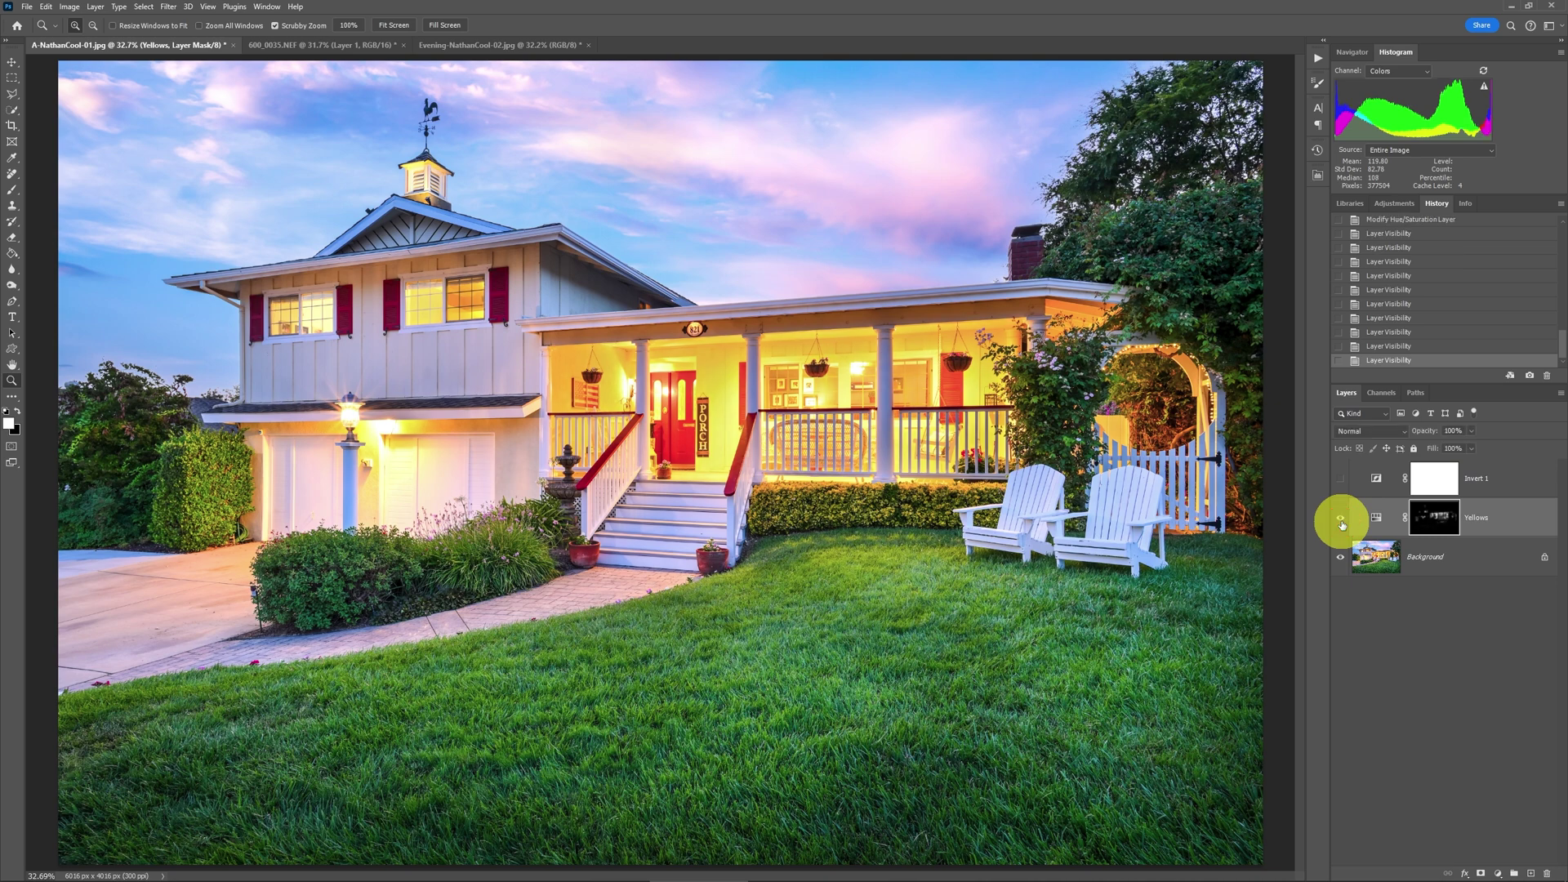
Set the Yellows layer's saturation to -28 and its lightness to +9
double_click(1377, 521)
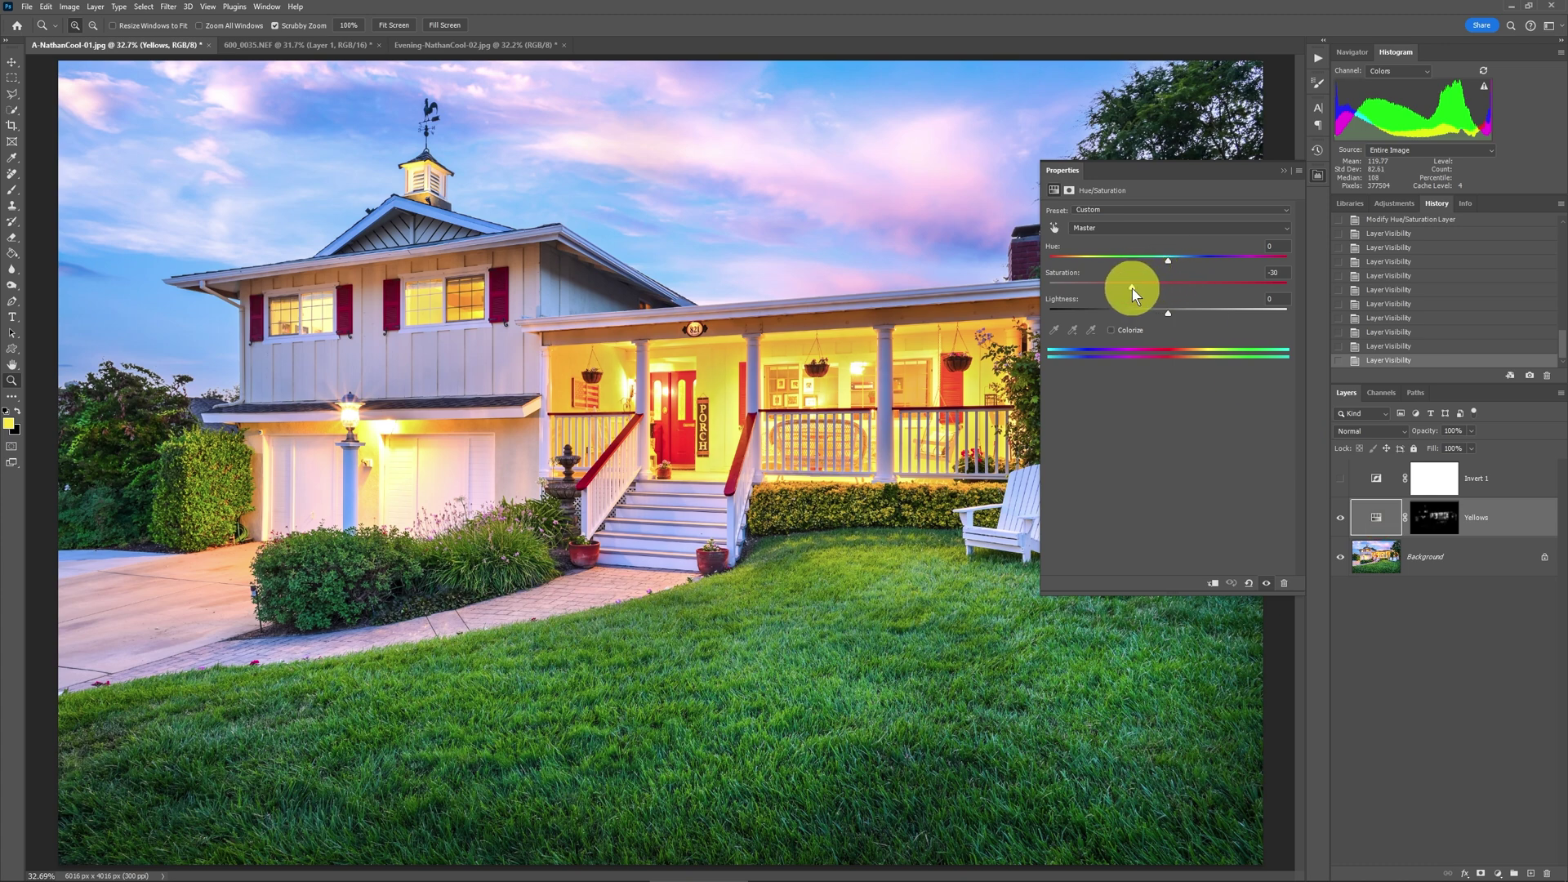
left_click_drag(1129, 289, 1126, 288)
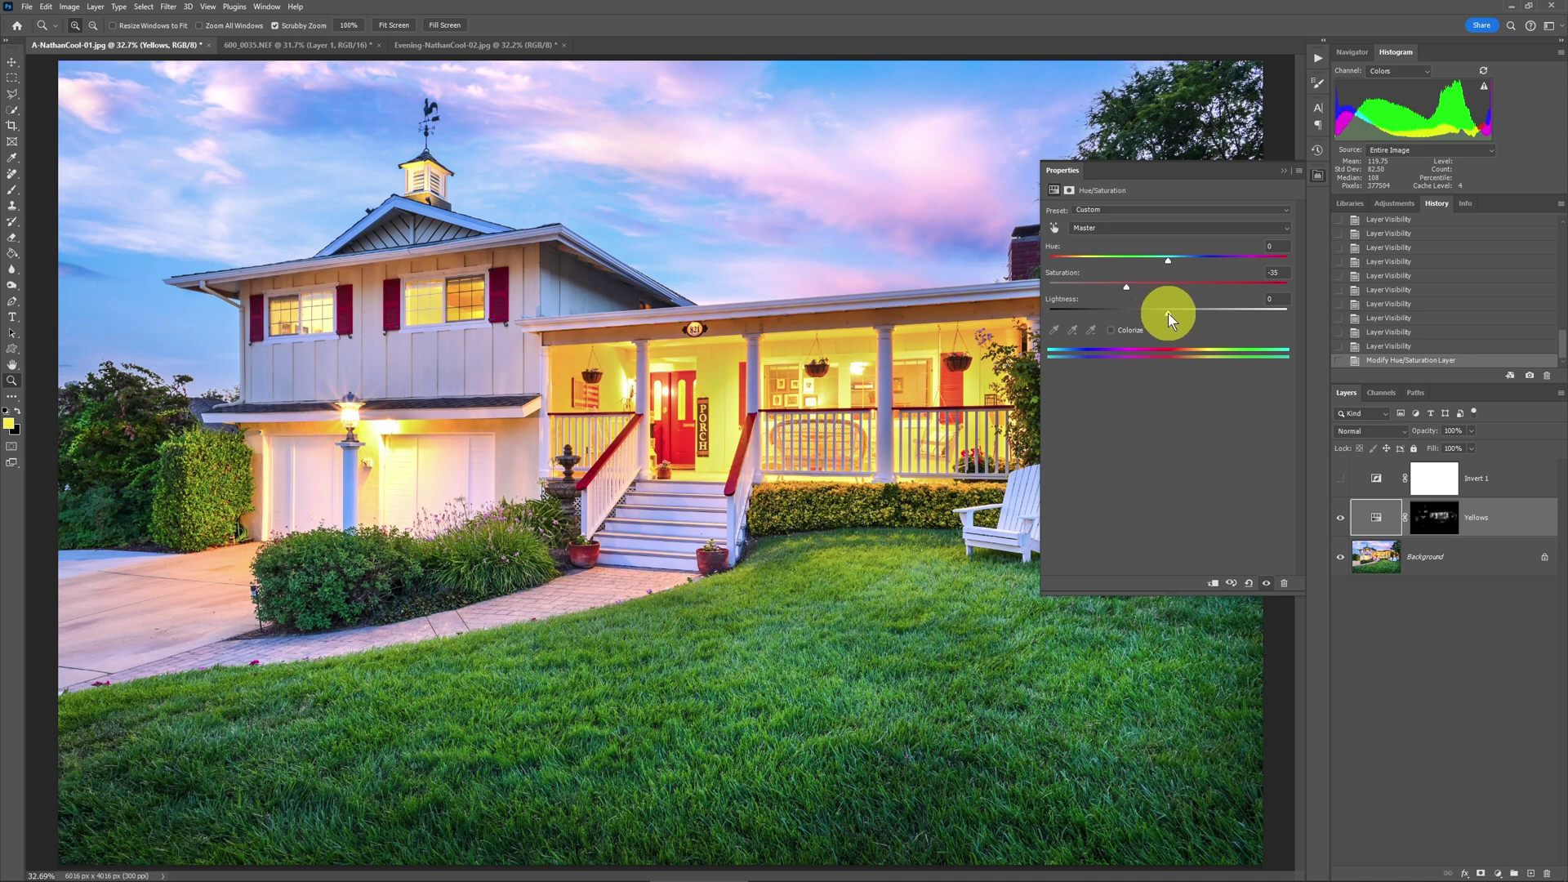
left_click_drag(1179, 312, 1195, 316)
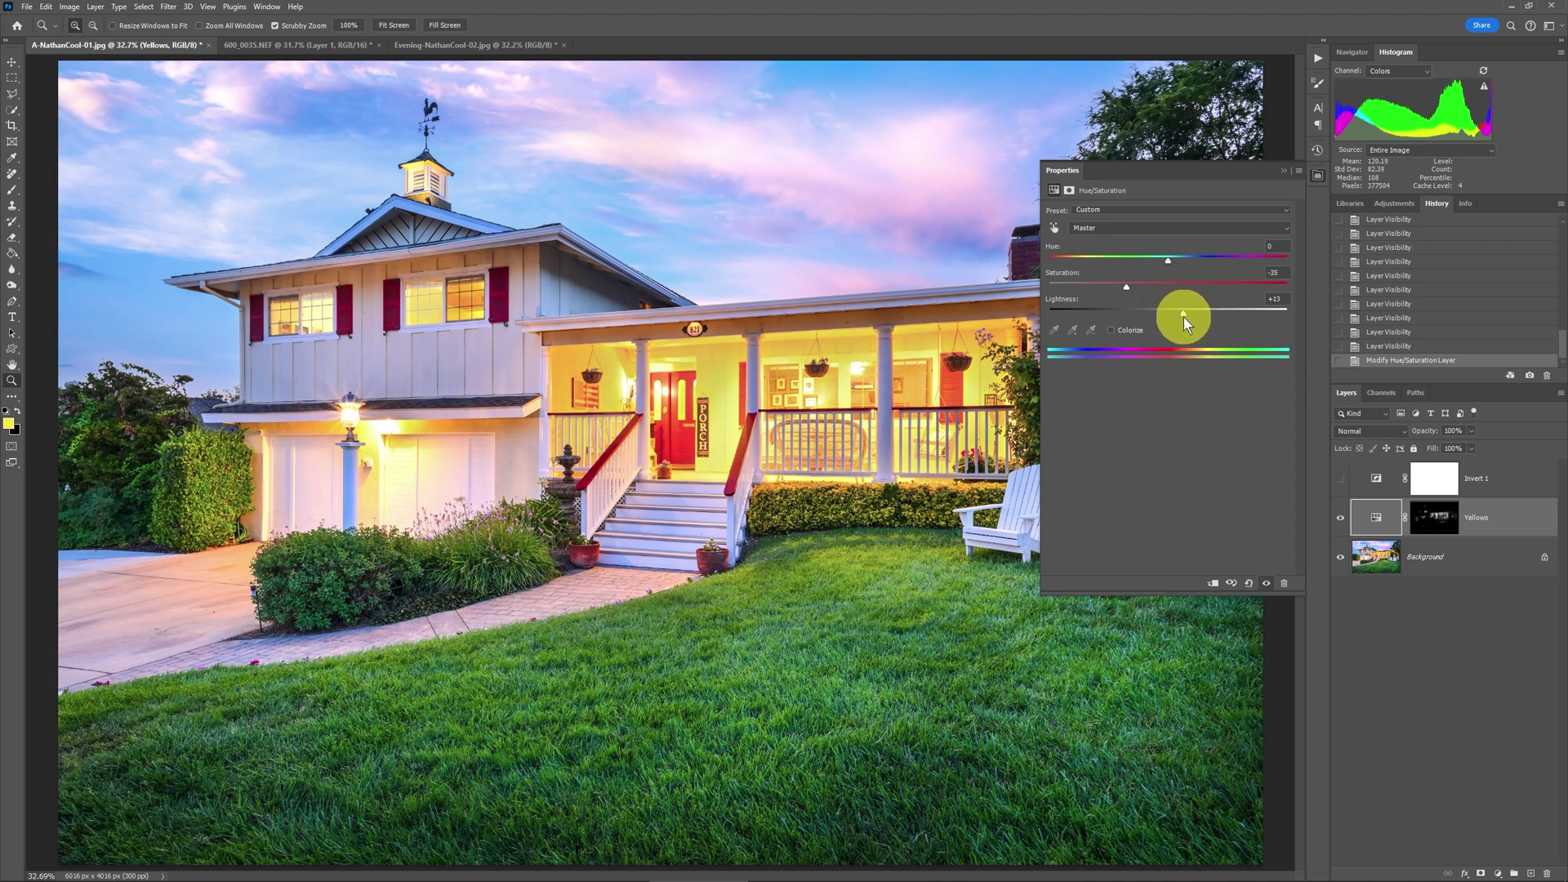
left_click(1100, 283)
left_click_drag(1108, 284, 1121, 286)
Compare the photo before and after the stronger Yellows correction, with its properties collapsed and the layer left visible
left_click(1340, 518)
left_click(1340, 519)
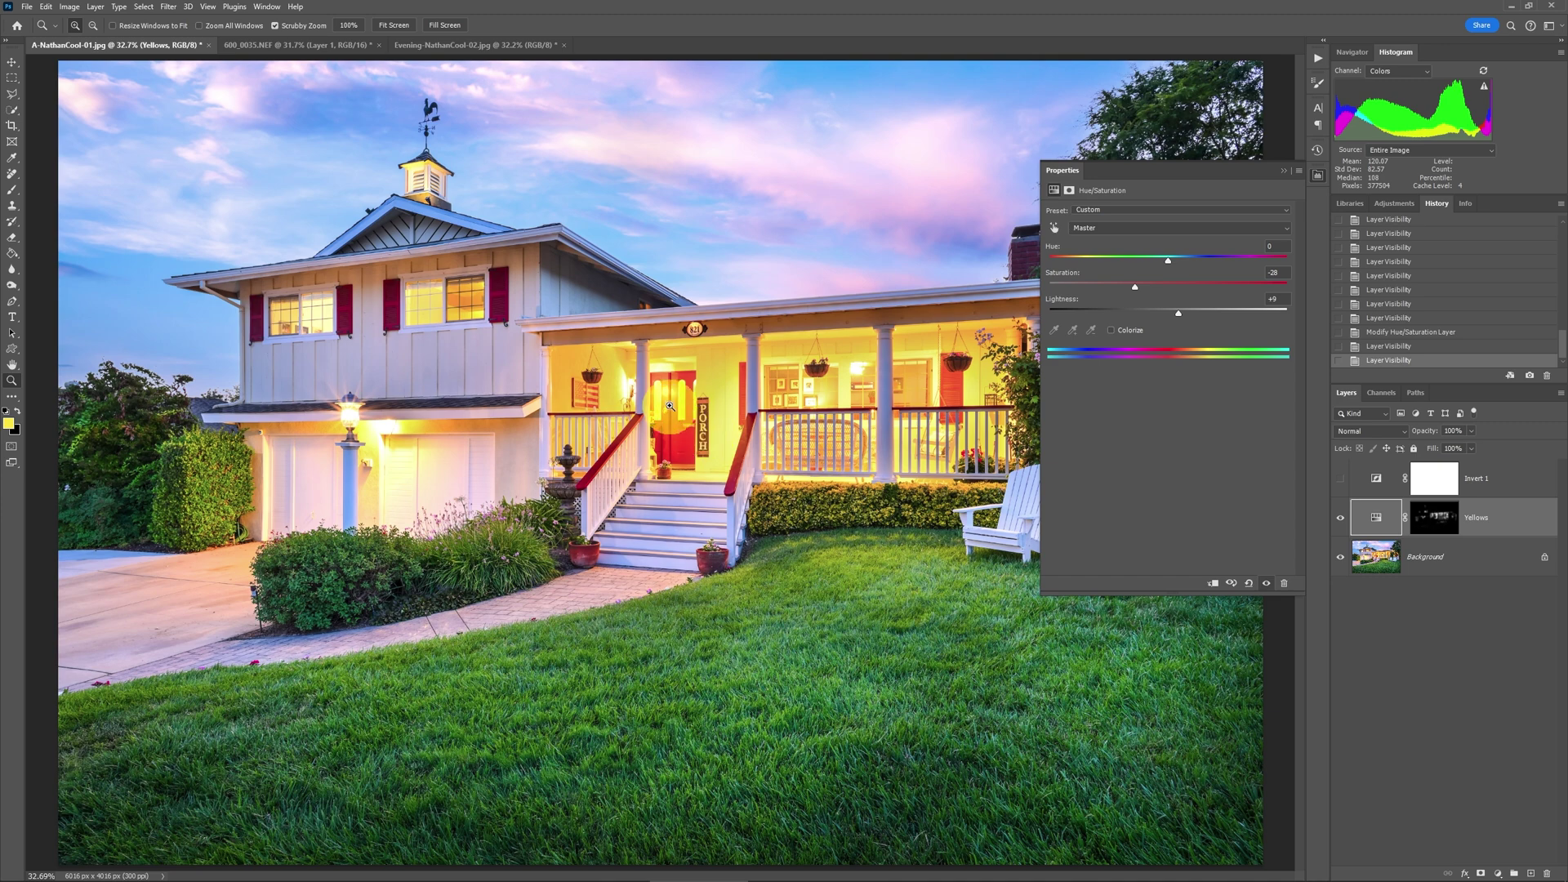
left_click(1284, 170)
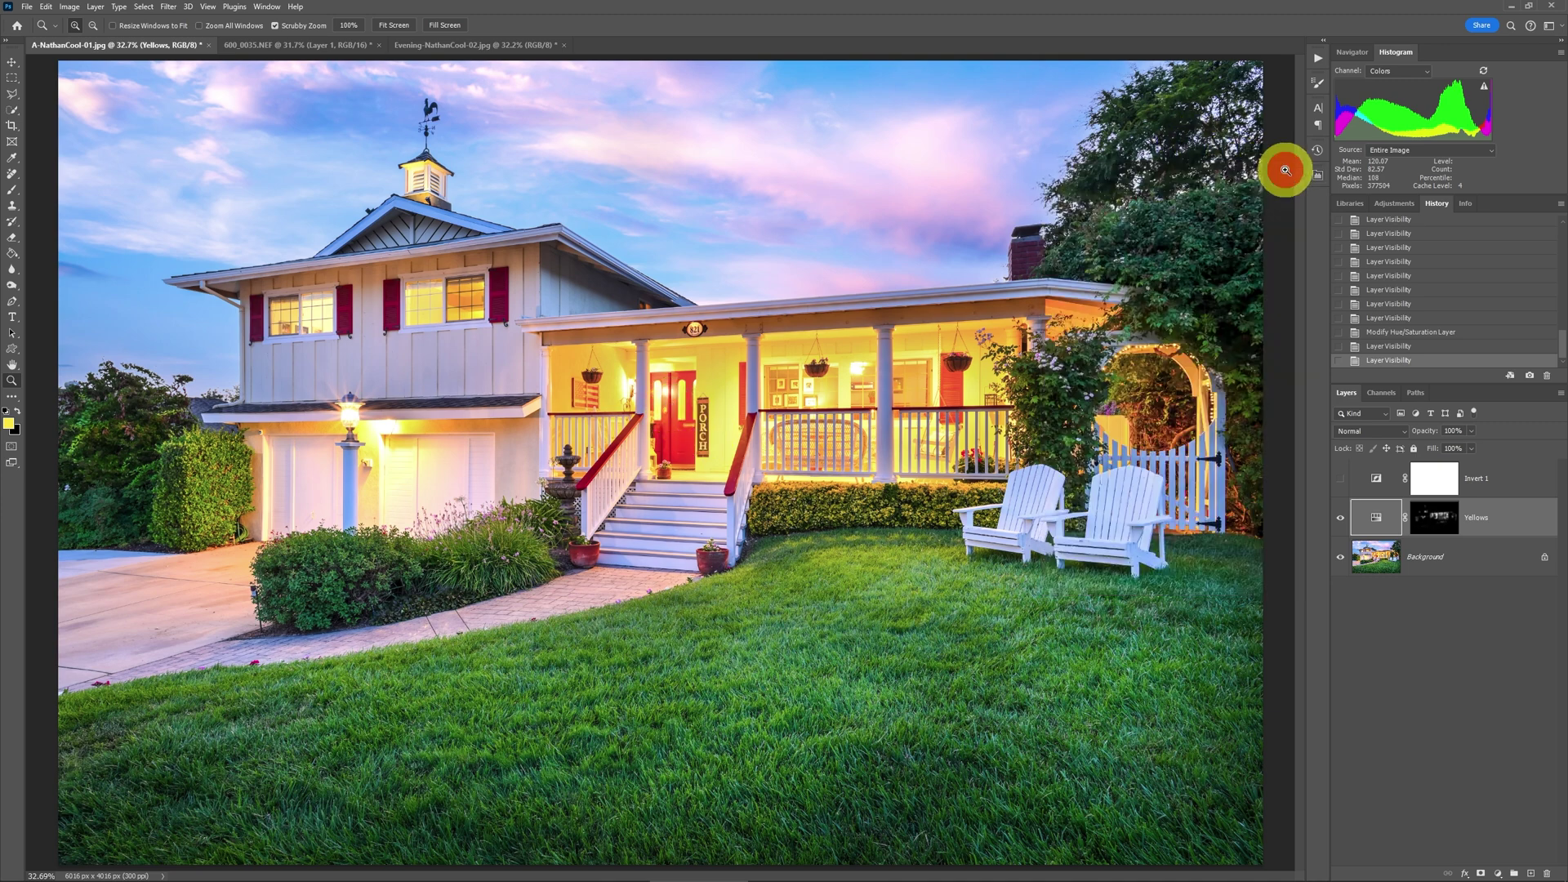
left_click(1340, 518)
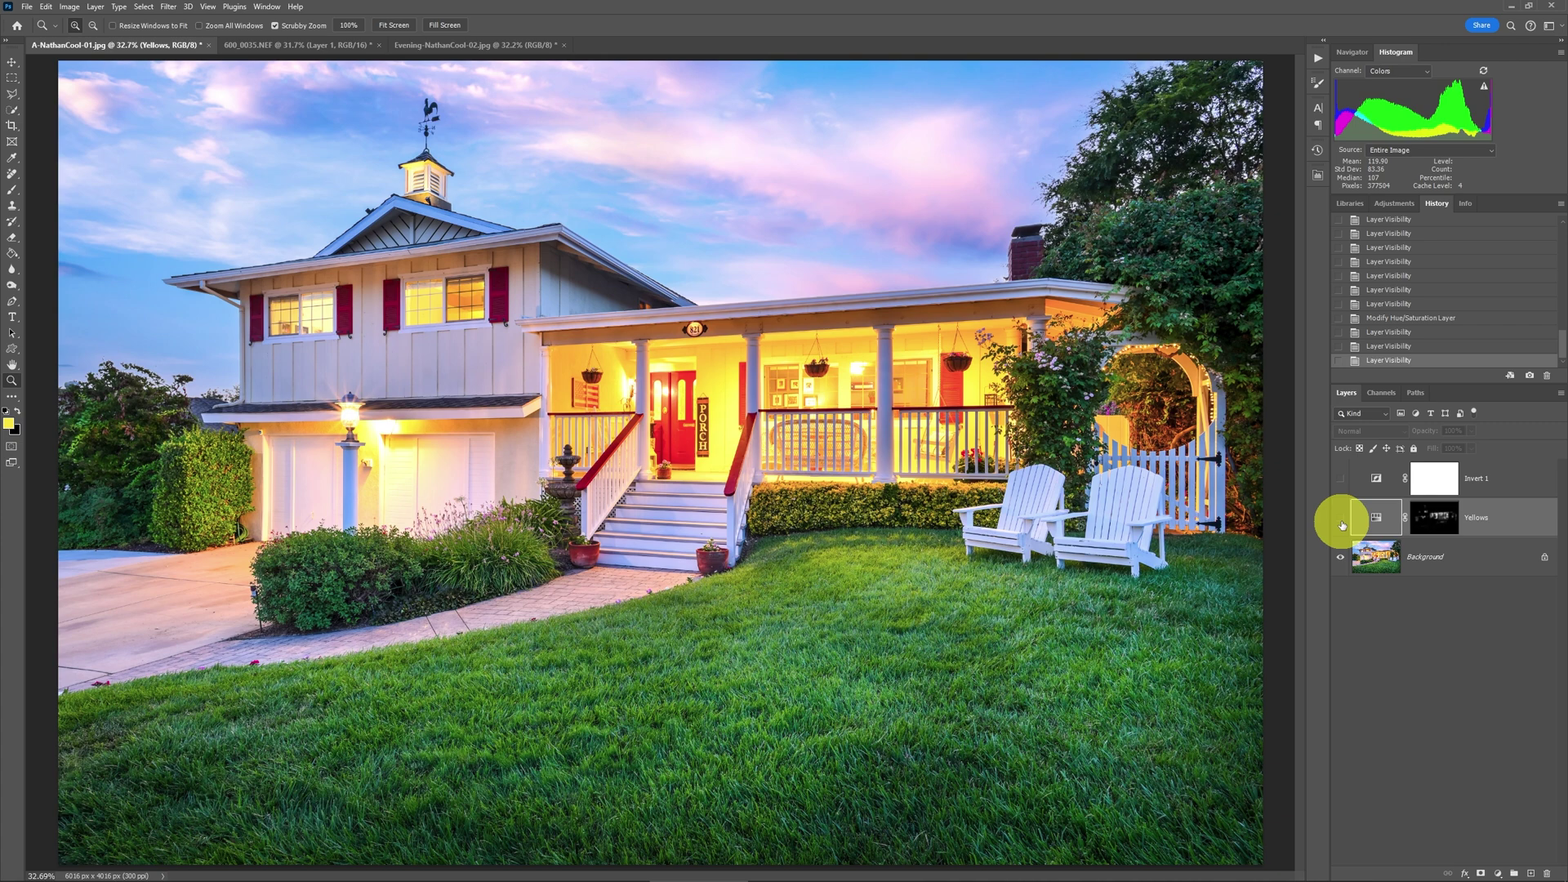
double_click(1339, 520)
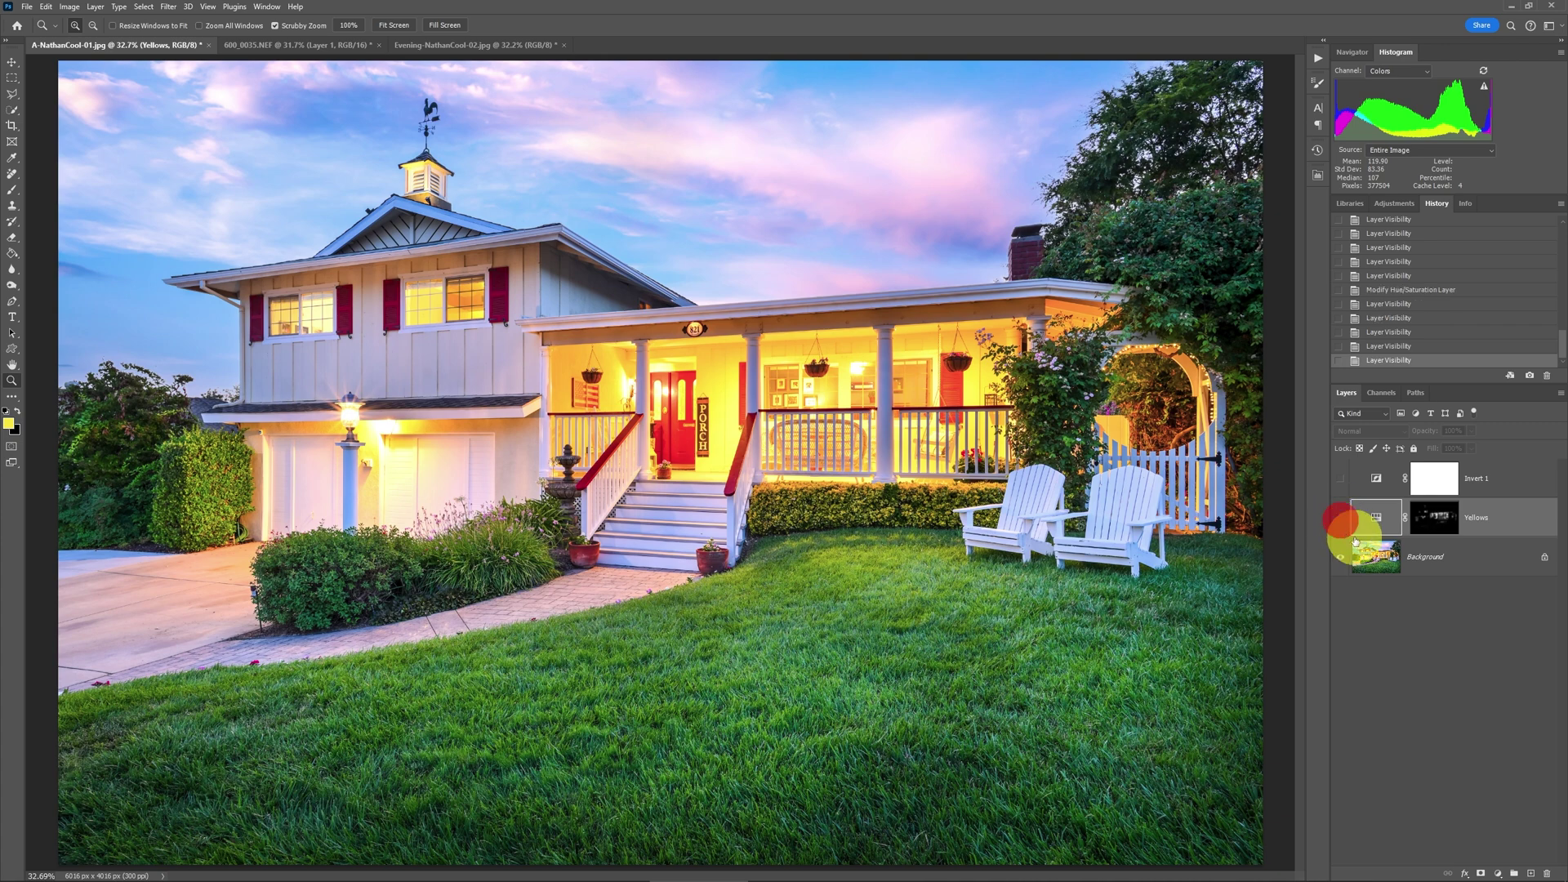
left_click(1339, 520)
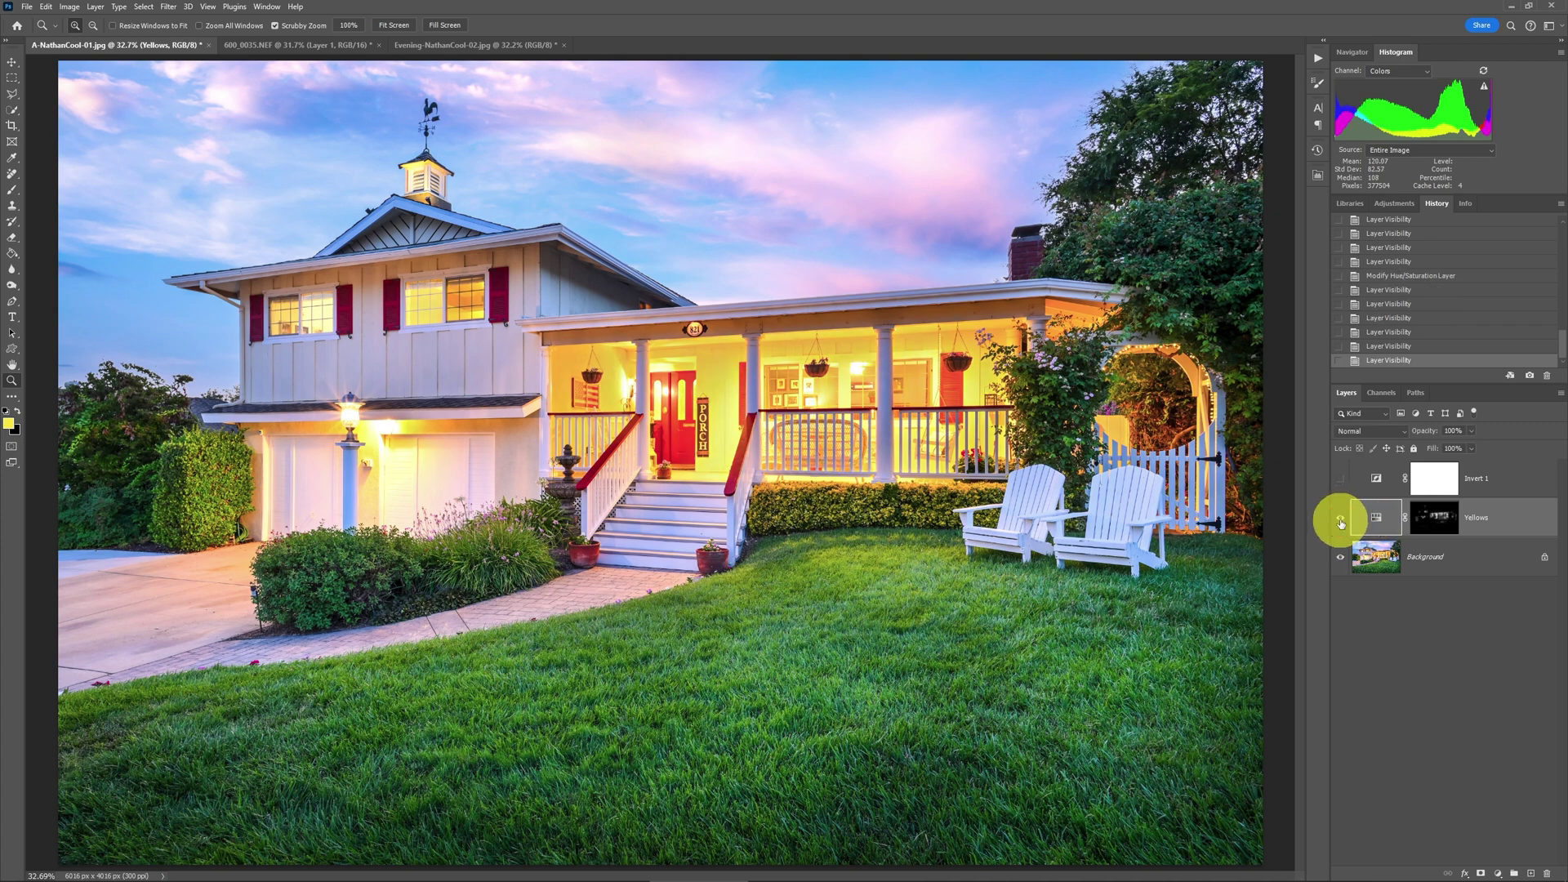
Select the Yellows layer mask and touch it up with white Brush tool strokes over the porch
left_click(1436, 521)
left_click(1436, 521, "shift")
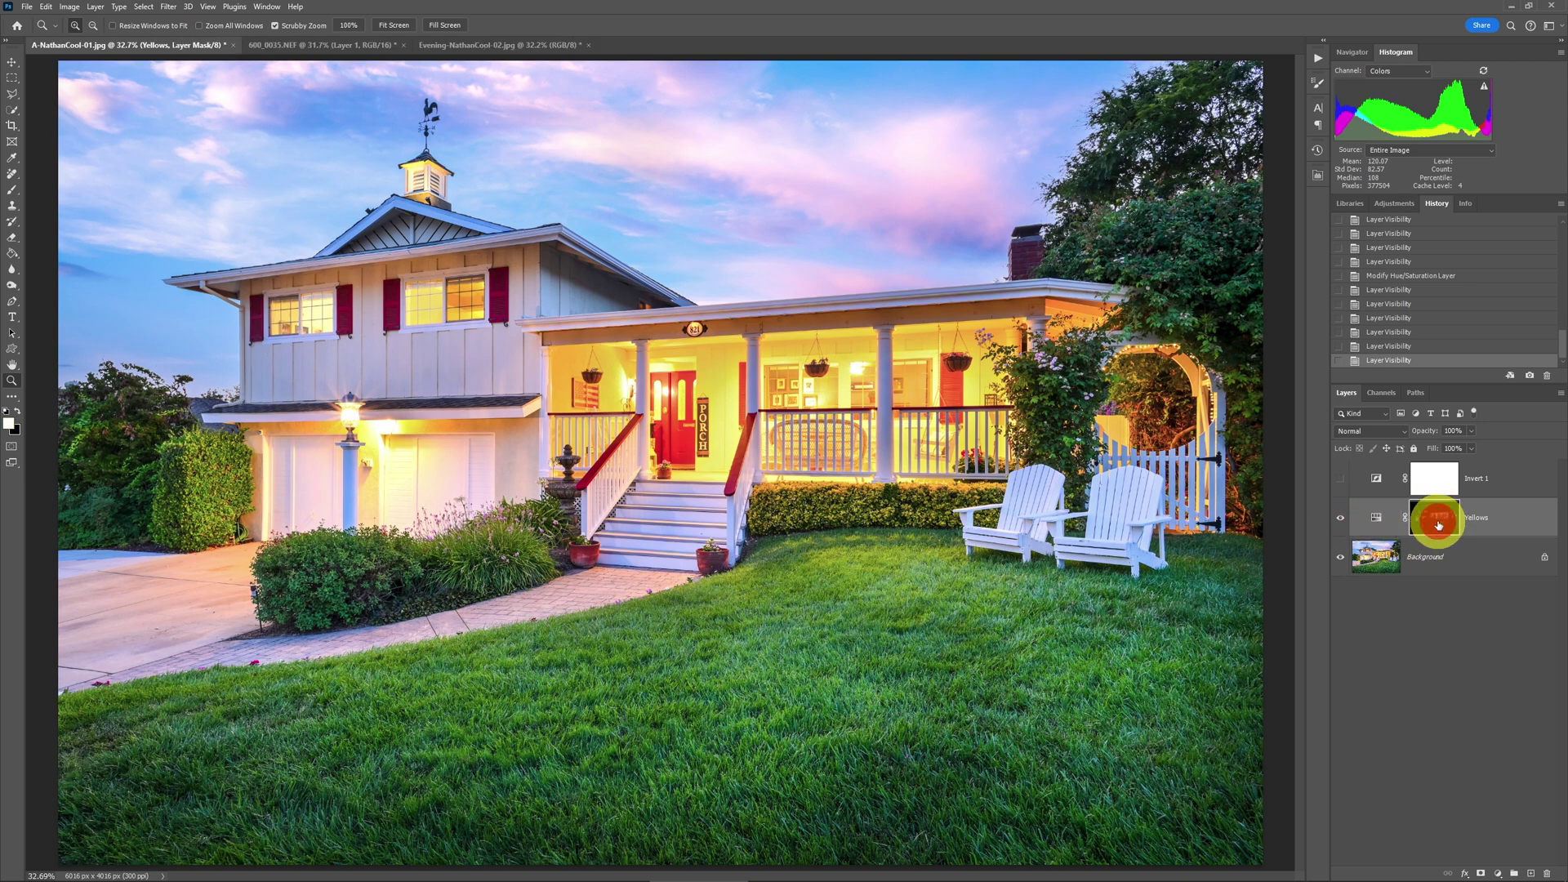
left_click(1438, 522, "shift")
left_click(1437, 523, "shift")
left_click(1438, 523, "shift")
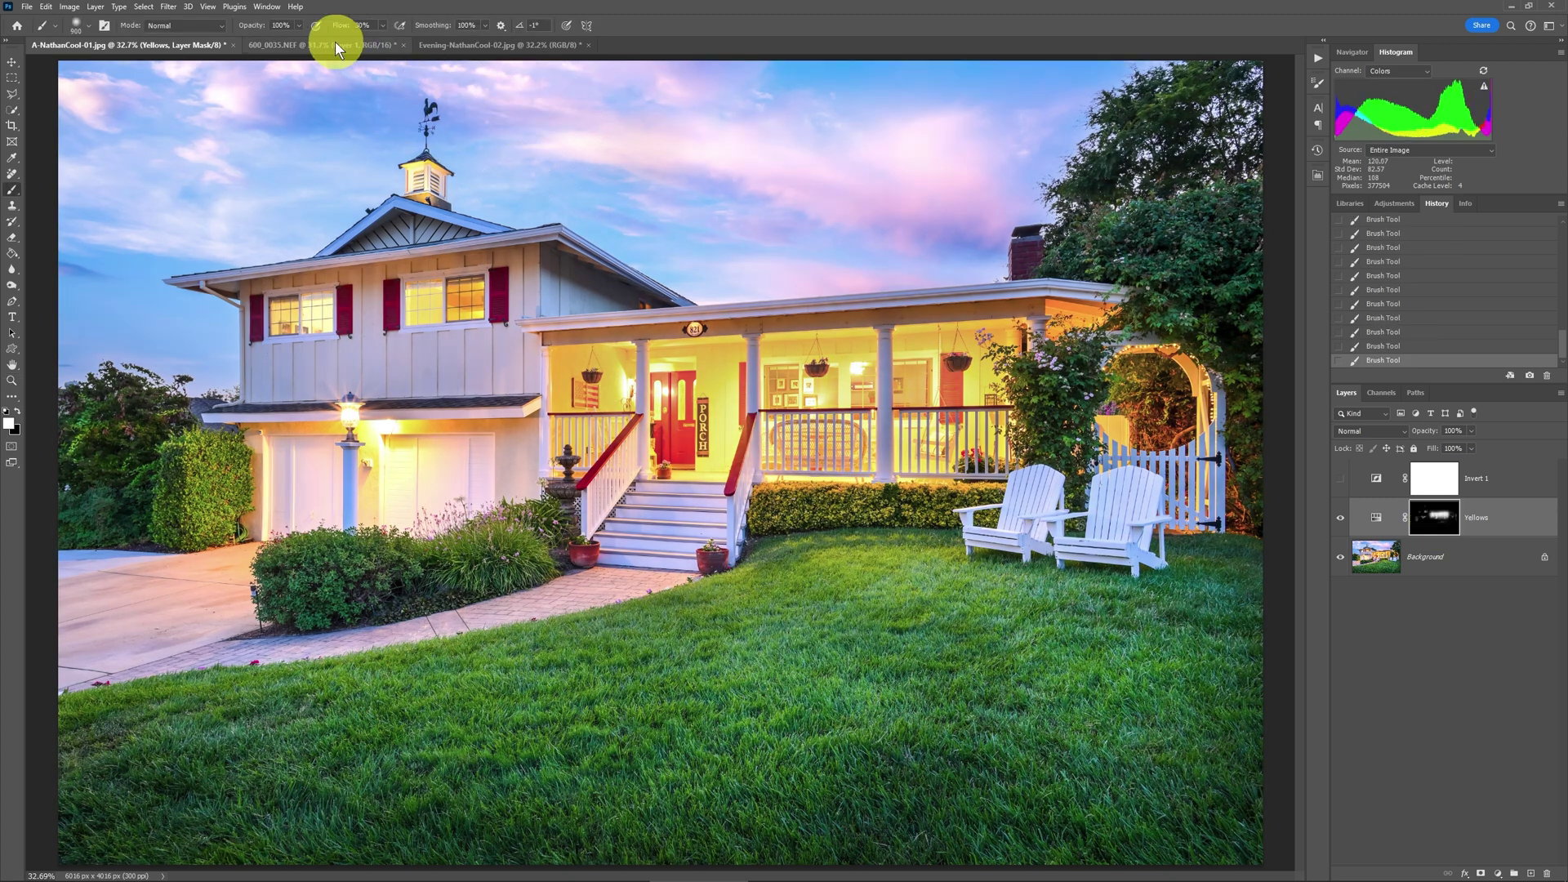
Switch to the 600_0035.NEF beach photo and compare it with Layer 1 hidden and shown
left_click(328, 44)
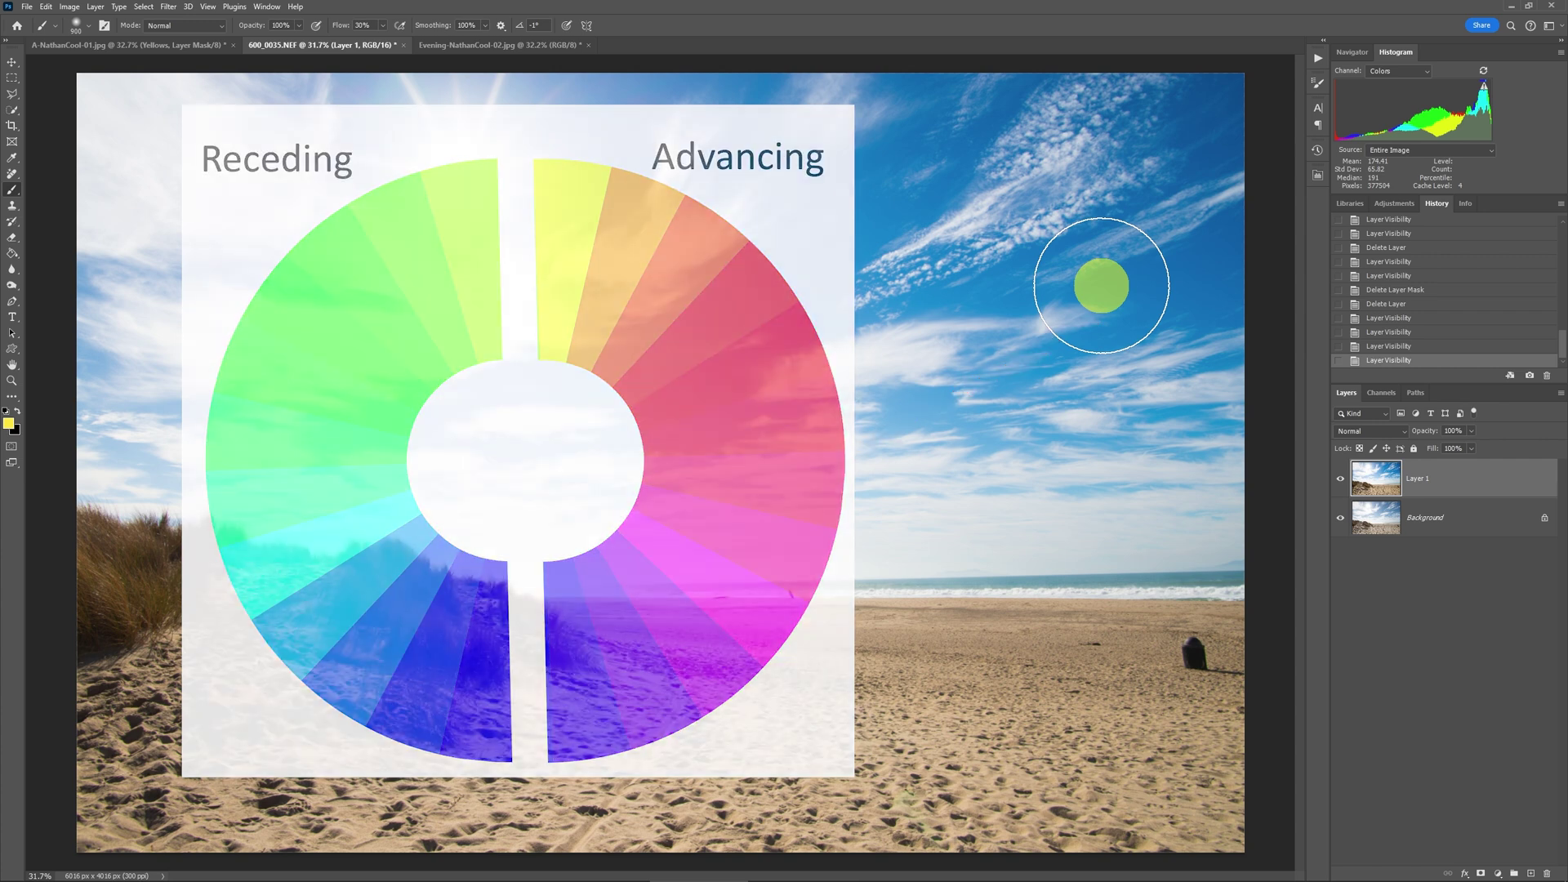
left_click(1340, 480)
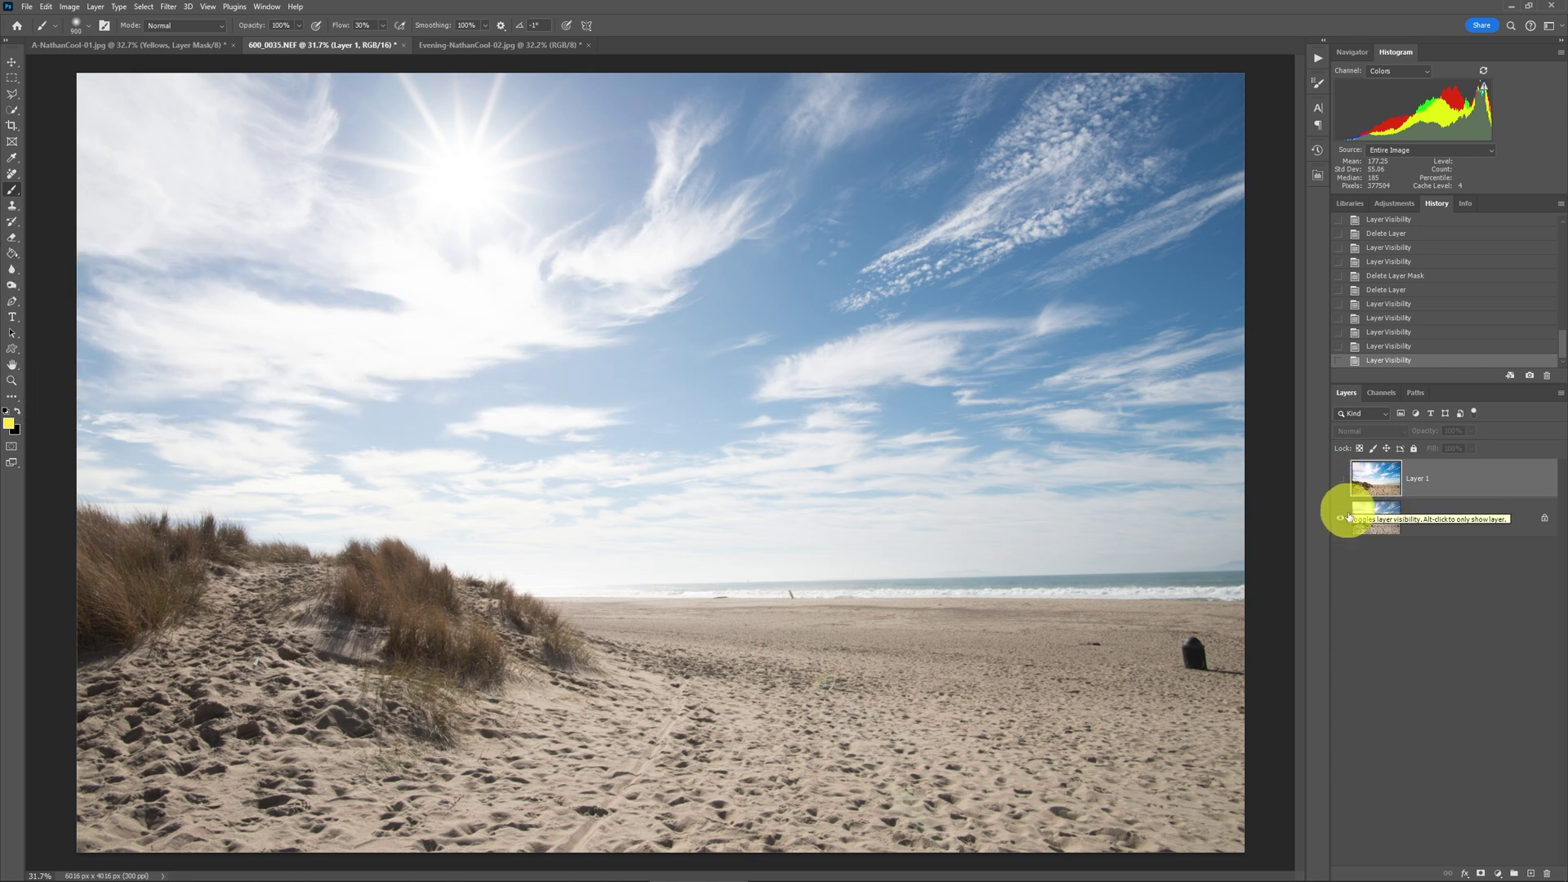
left_click(1343, 484)
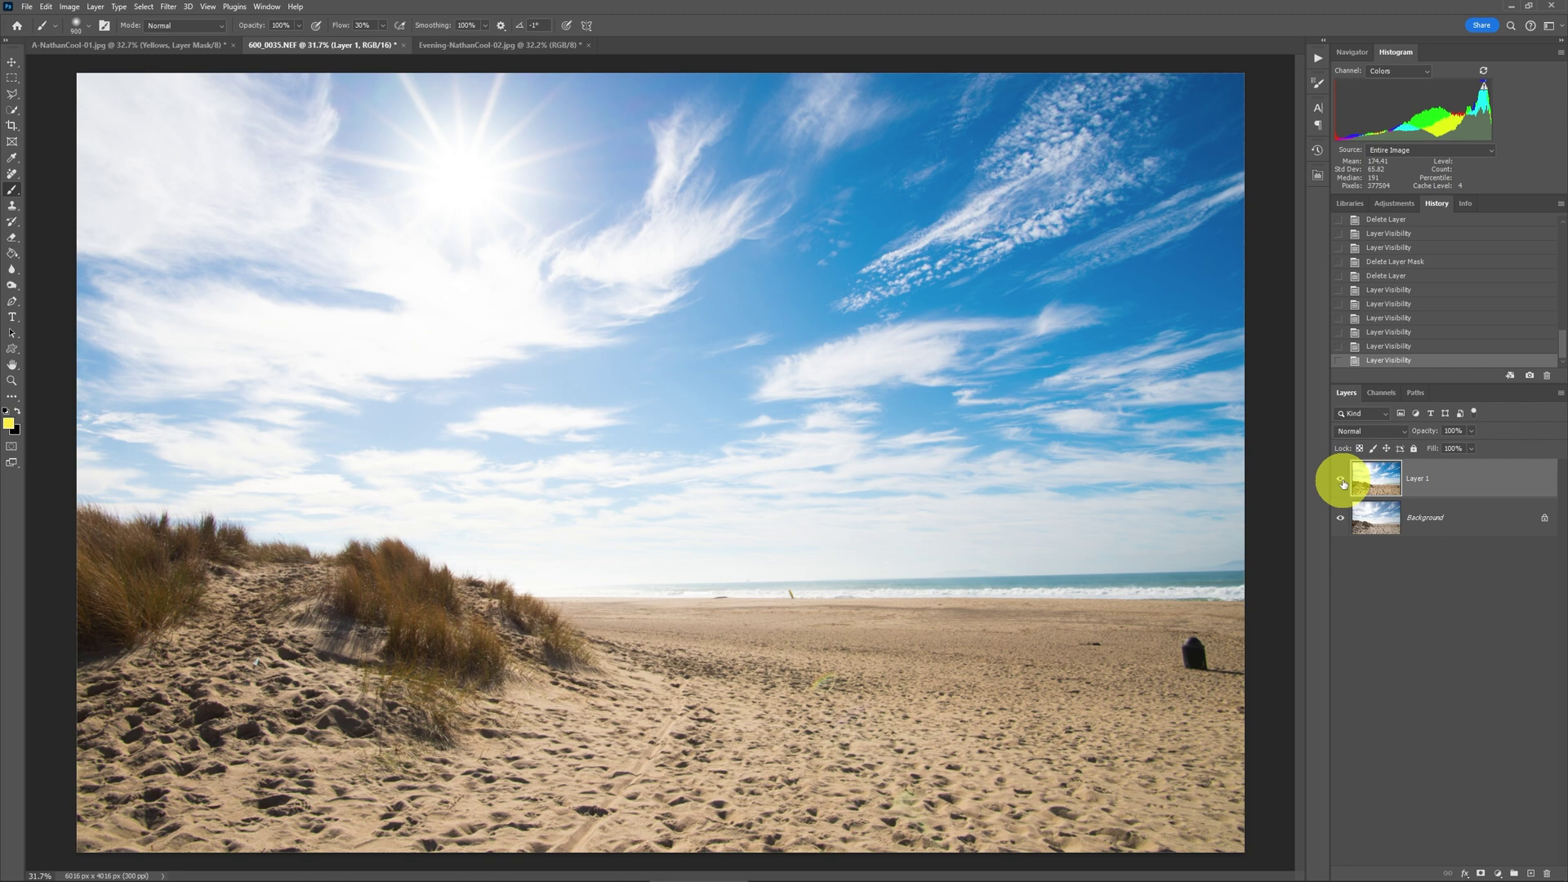
Sample the deep blue sky in the foreground Color Picker to read its saturation, and cancel without changing the colour
left_click(9, 425)
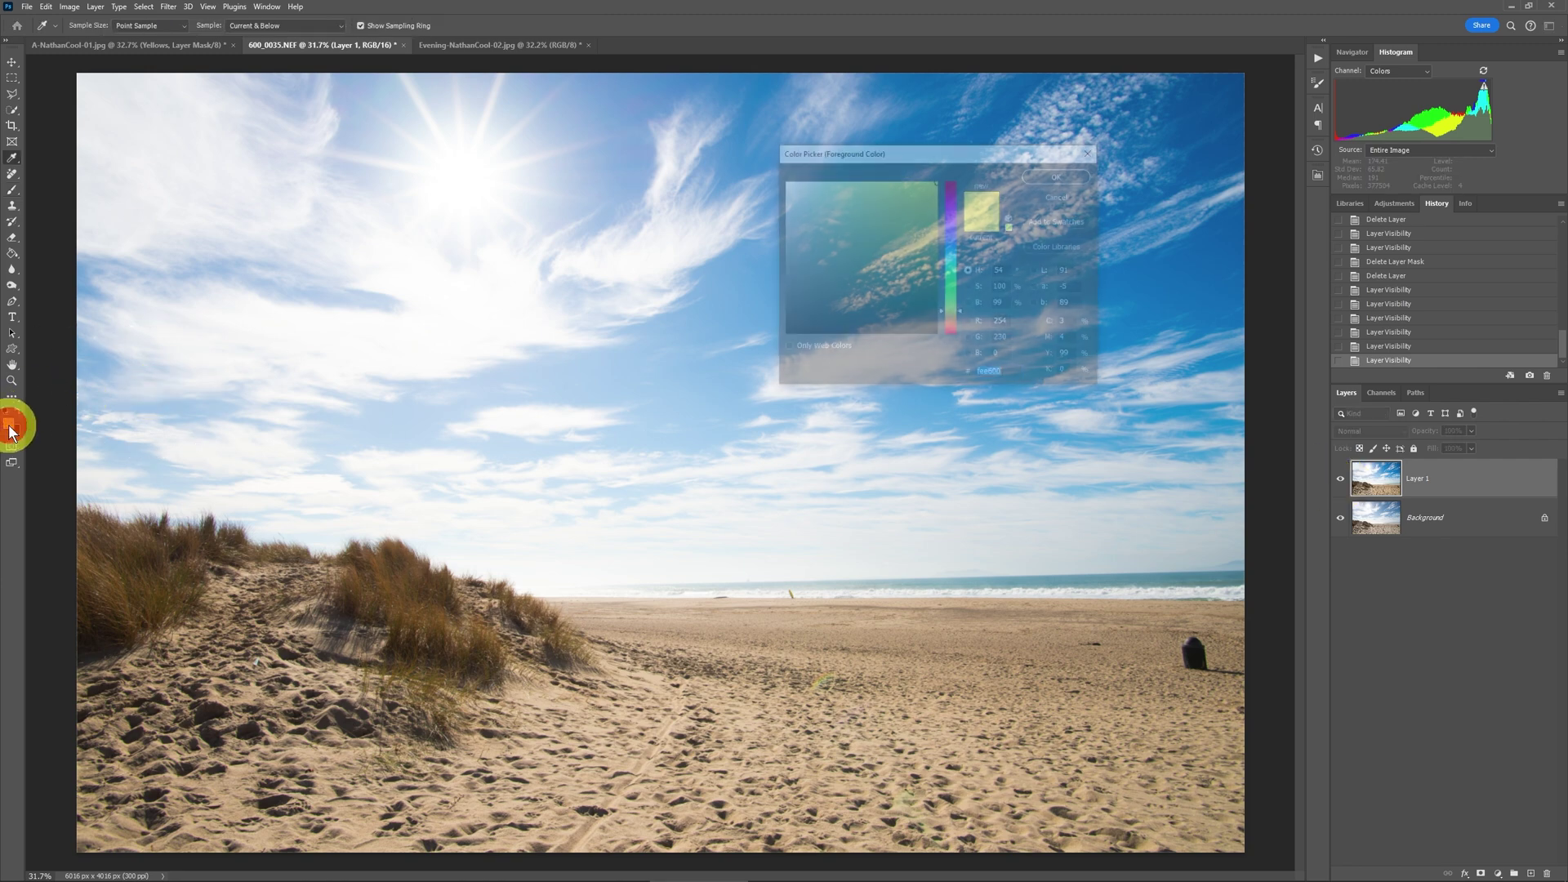
left_click(1150, 282)
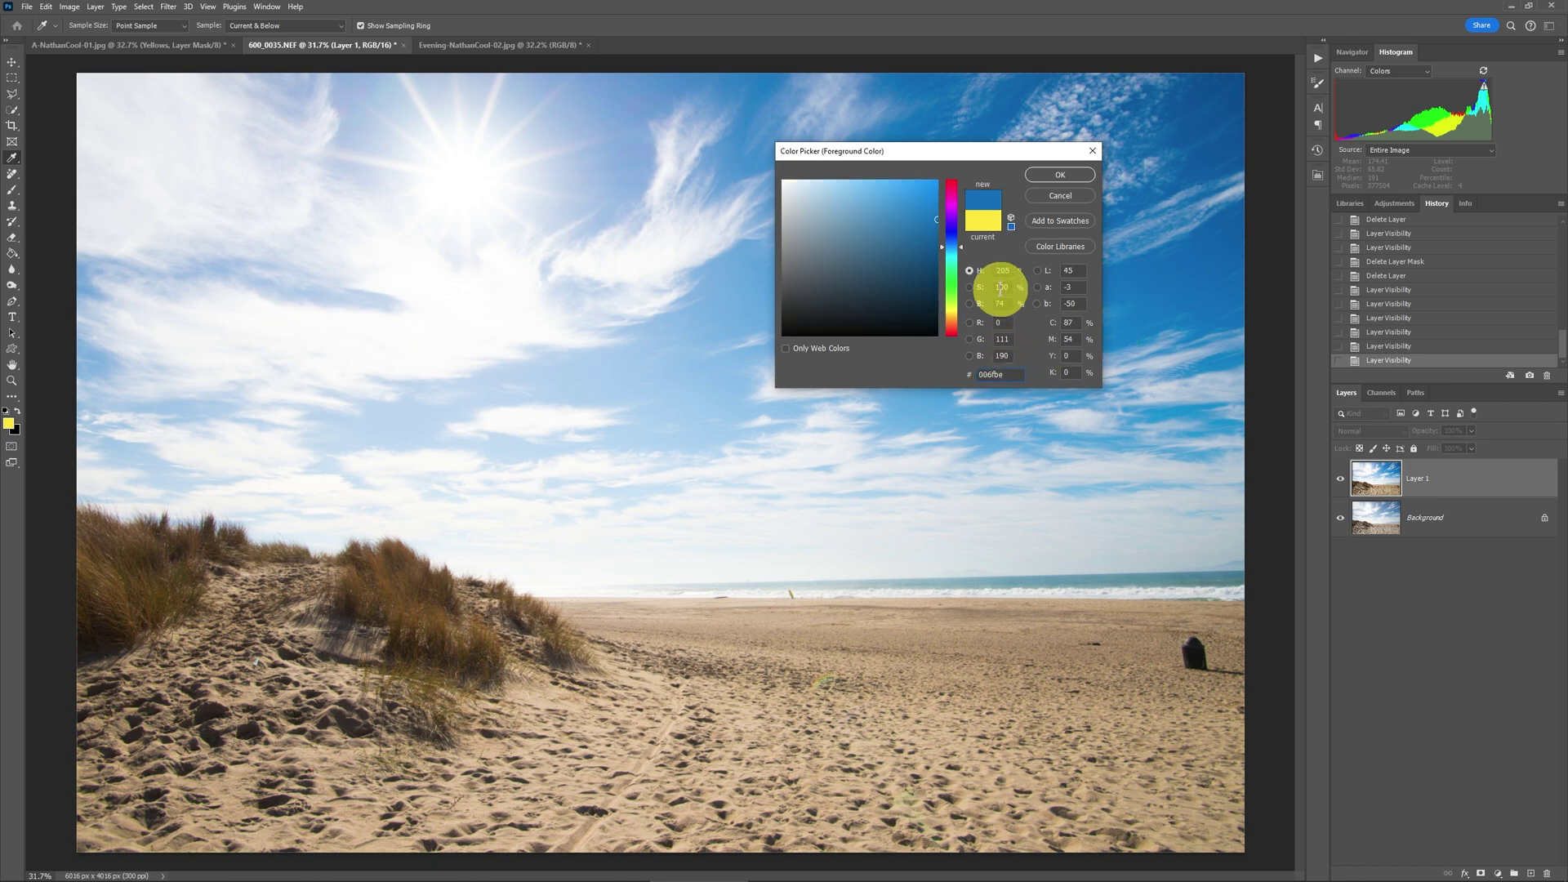
left_click(1060, 195)
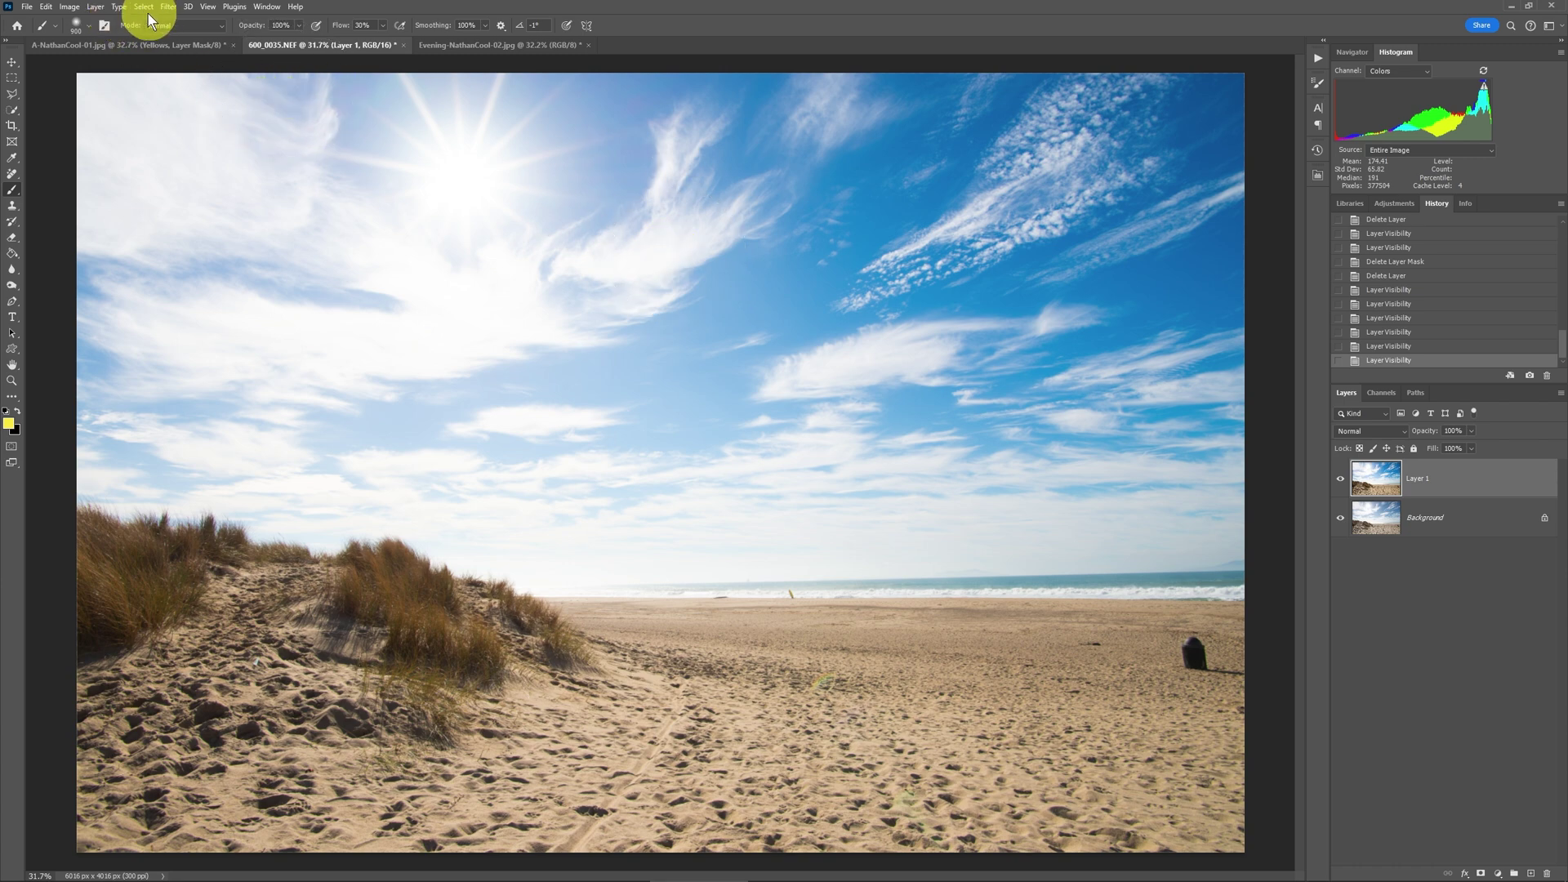
Add an Invert adjustment layer above Layer 1 and set it to Color blend mode at 50% opacity
left_click(95, 7)
left_click(153, 168)
left_click(272, 312)
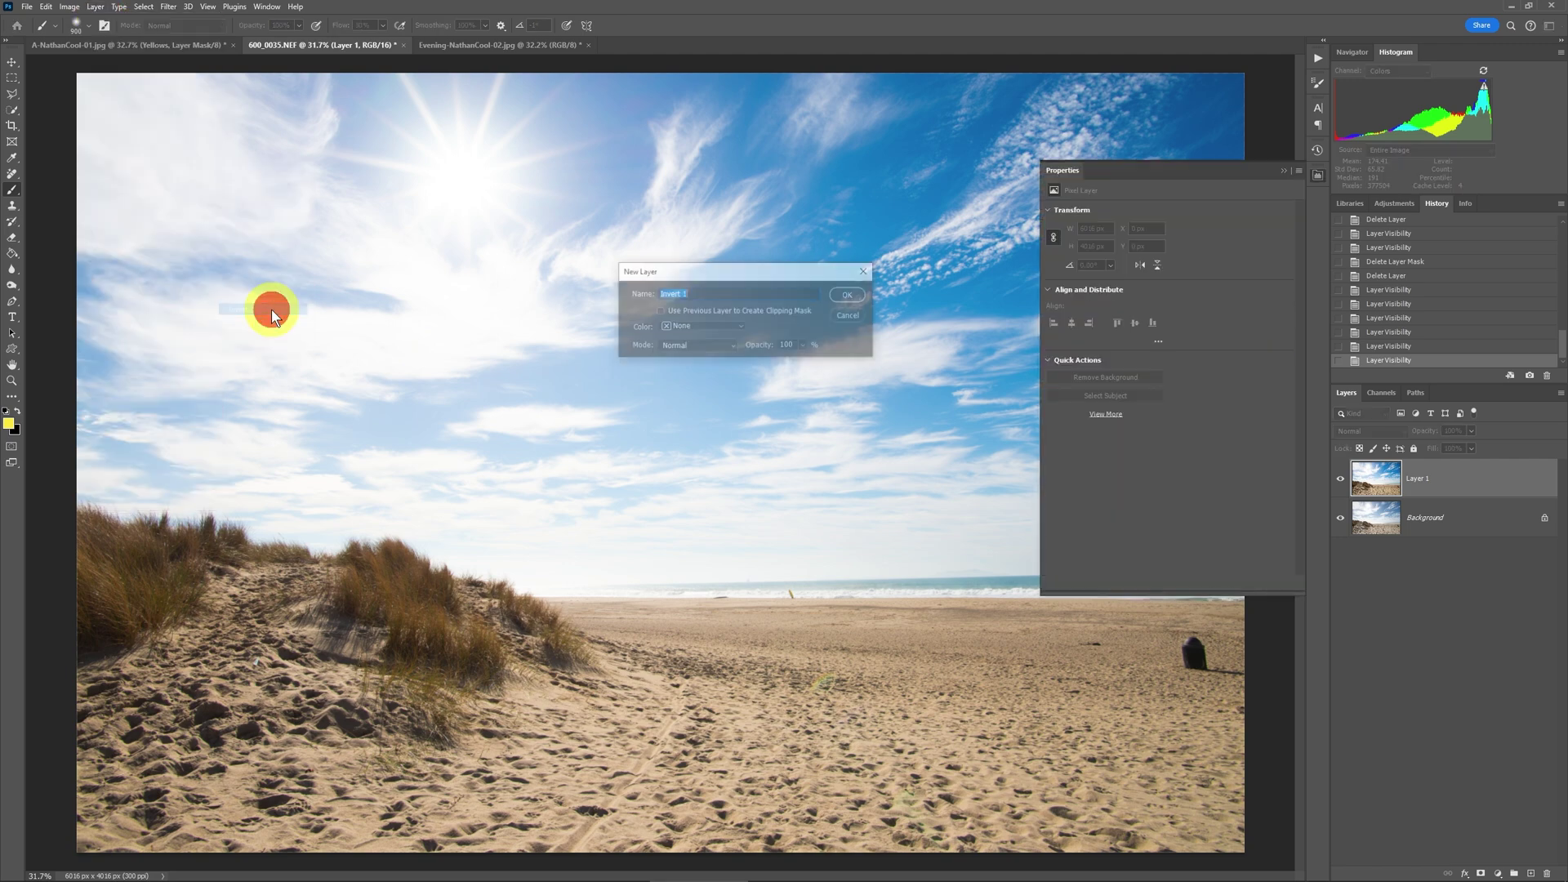
left_click(851, 302)
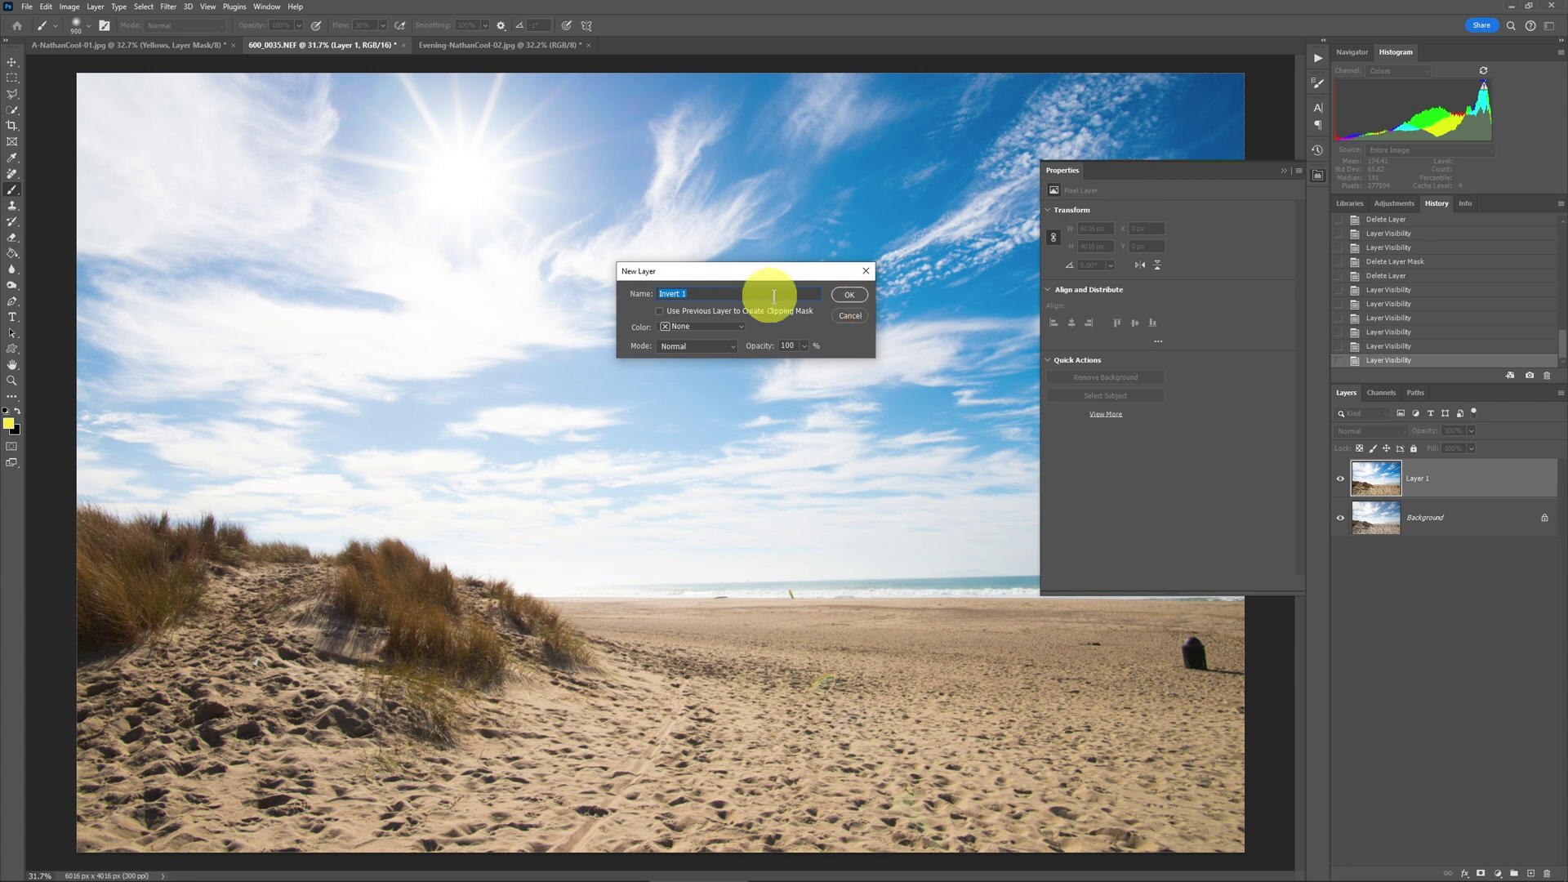
left_click(1370, 760)
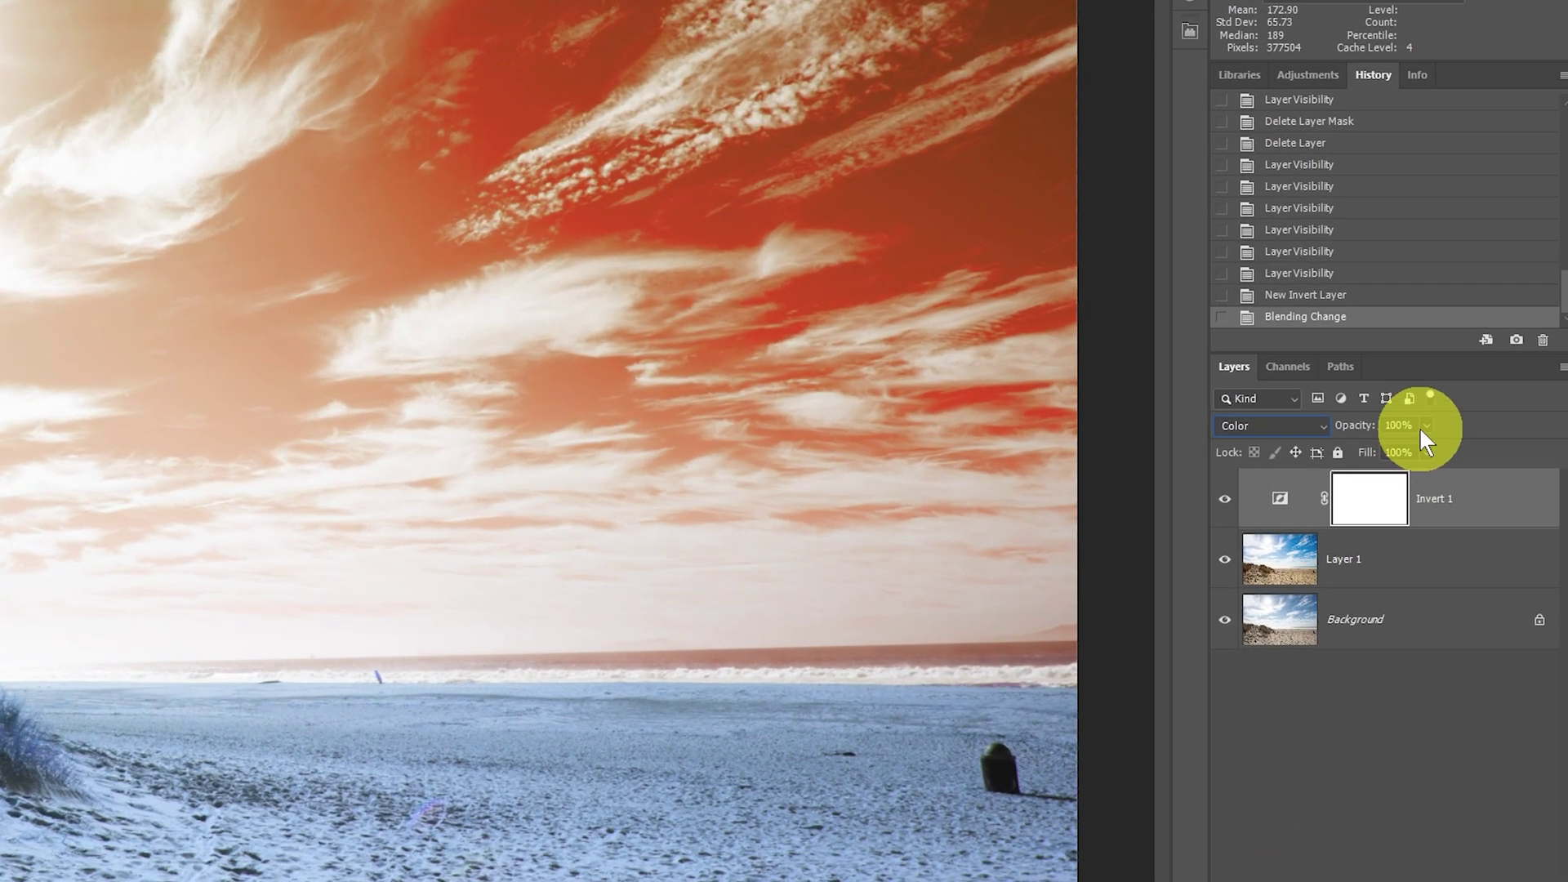
key("5")
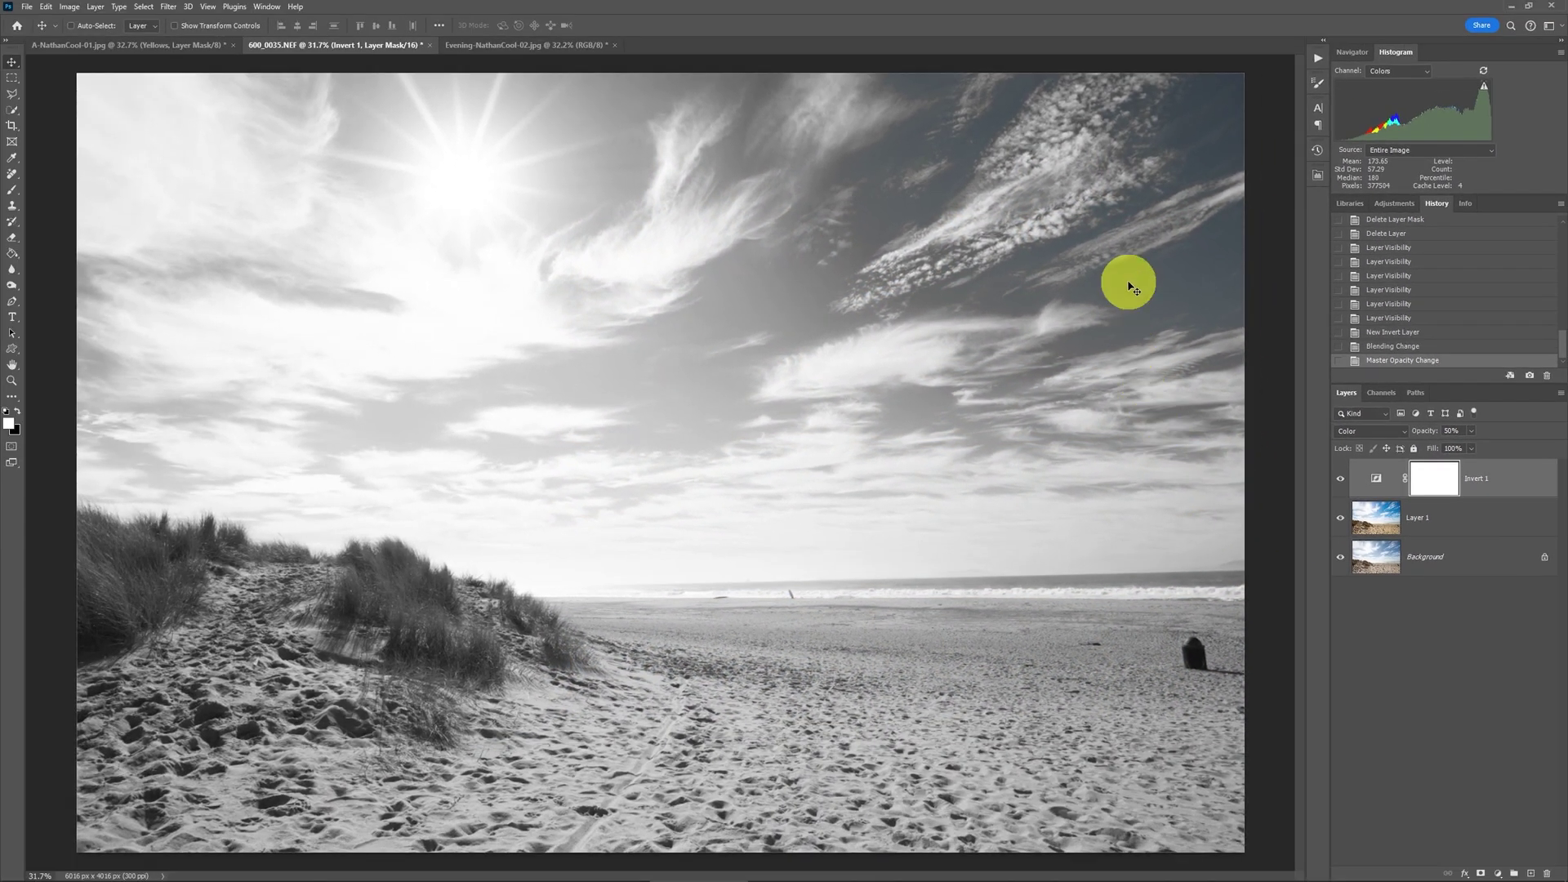
Examine the deepest blue area of the sky and set the Invert 1 layer's opacity to 40%
key("z")
left_click(1201, 263)
left_click(1202, 269)
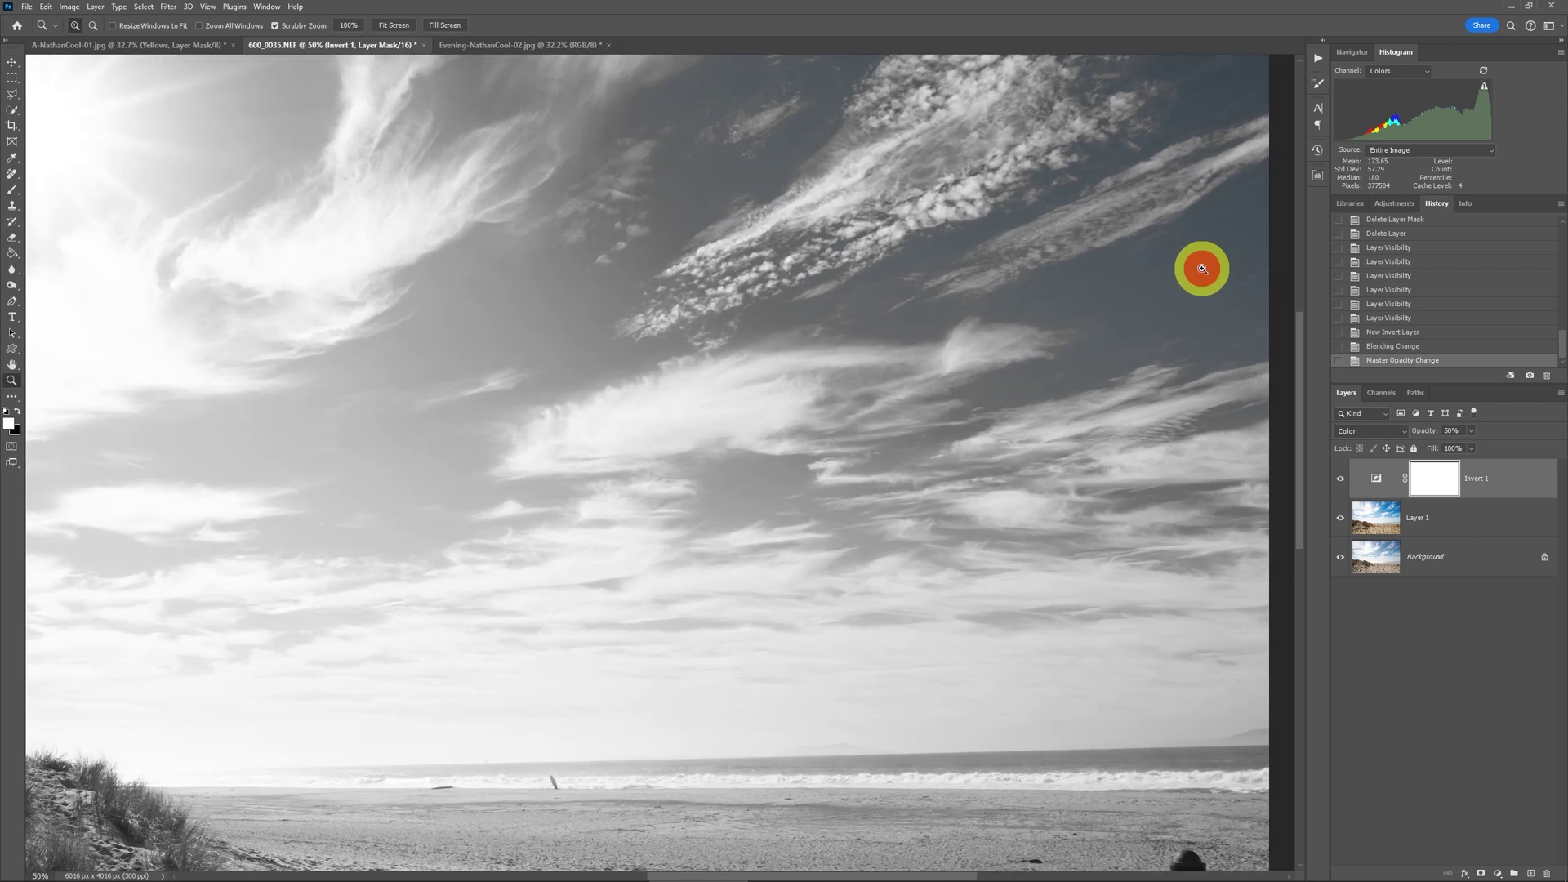
left_click_drag(1202, 263, 1080, 357)
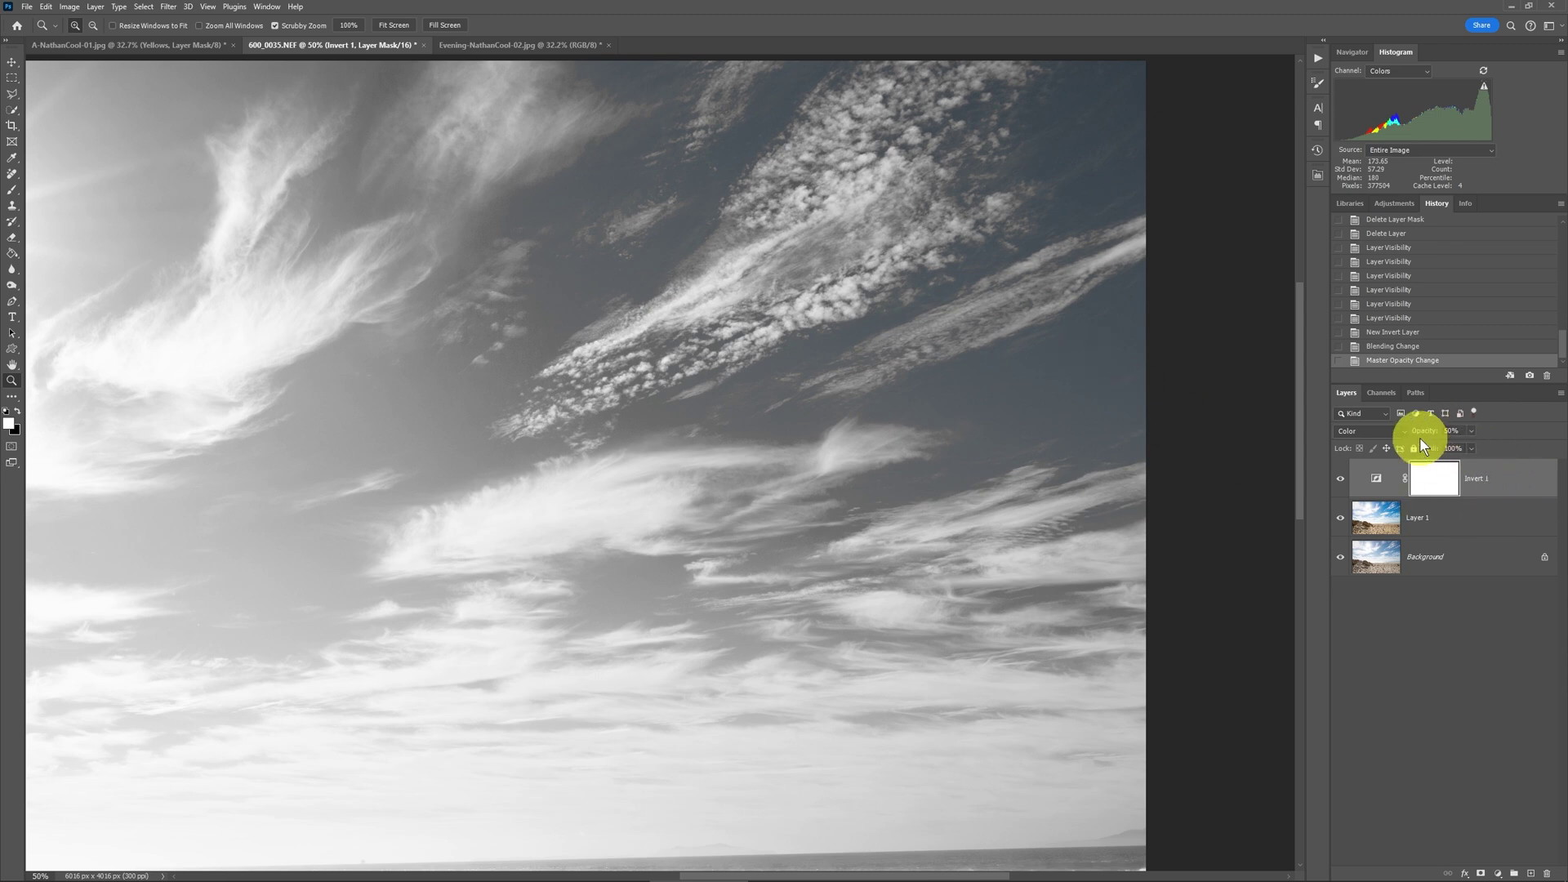
key("v")
key("2")
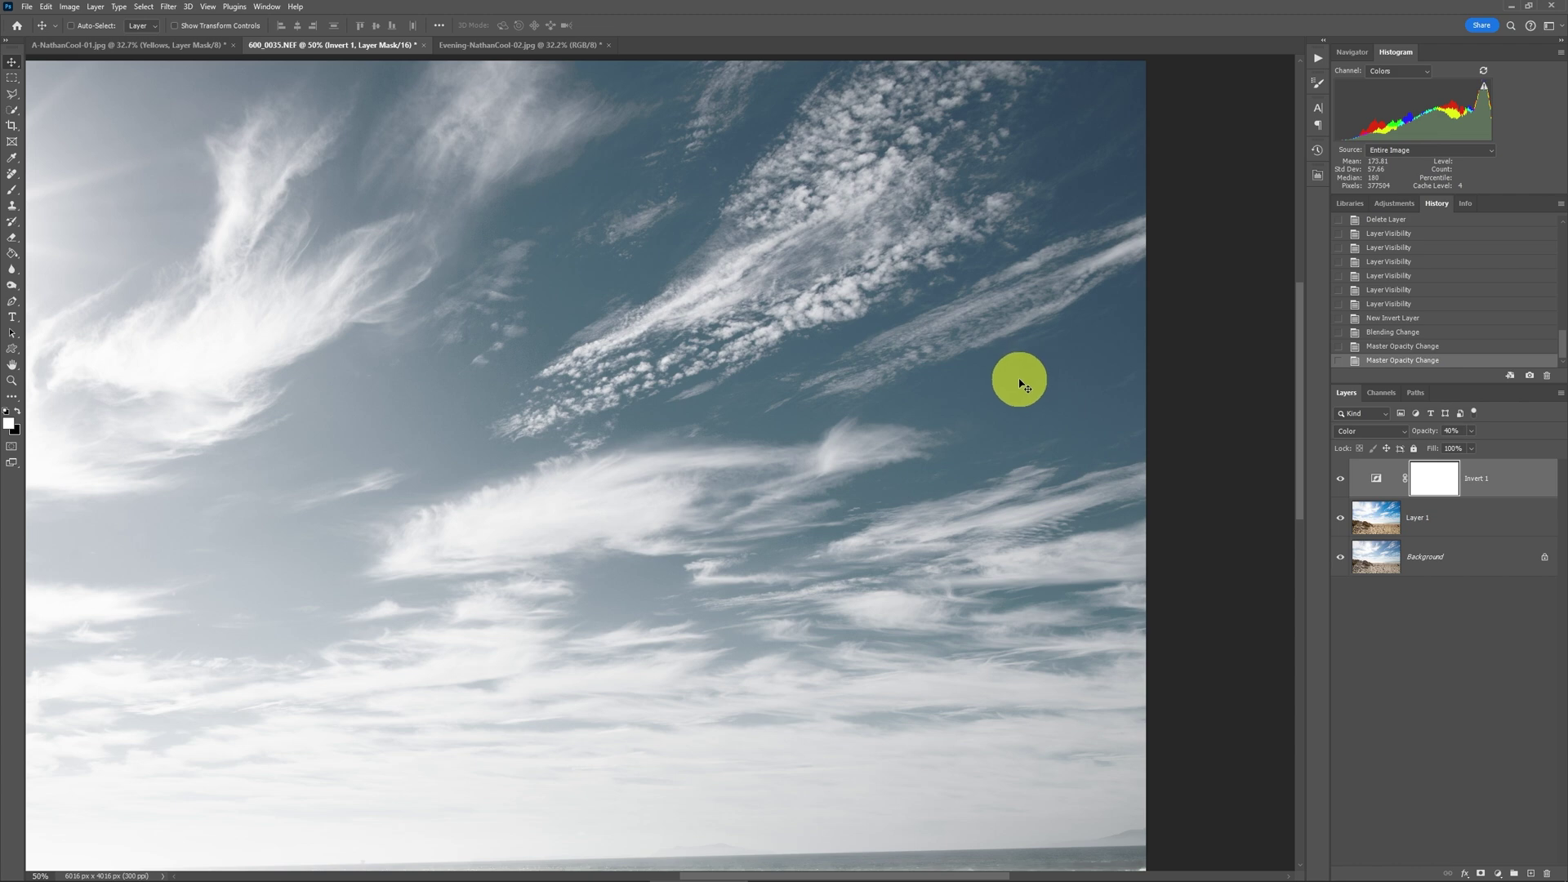
key("ctrl+0")
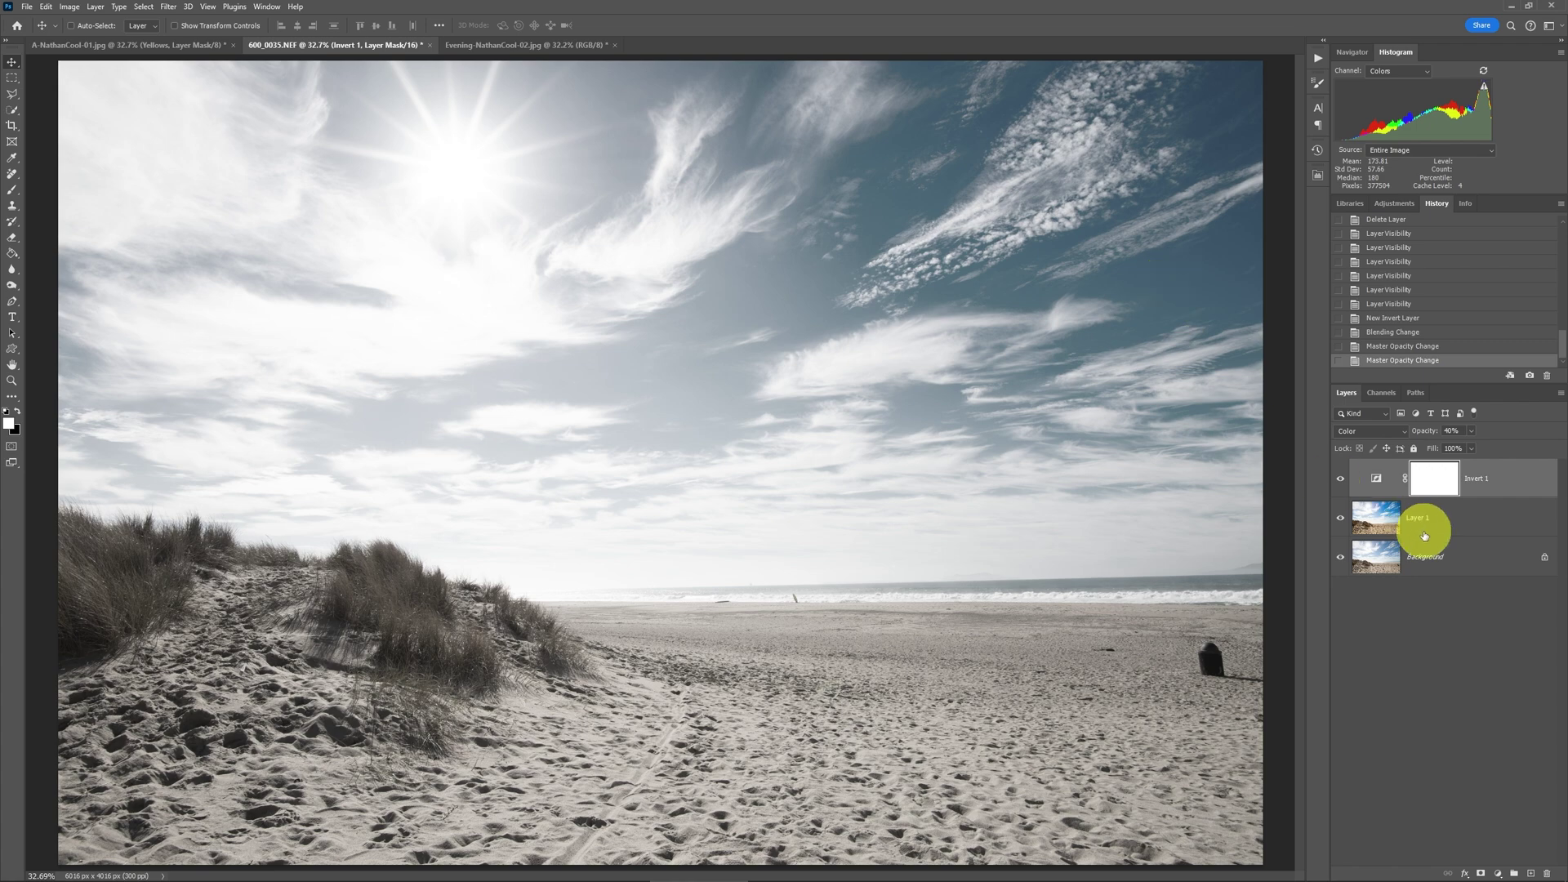
Select Layer 1 and set the foreground colour to a saturated blue sampled from the open sky
left_click(1386, 518)
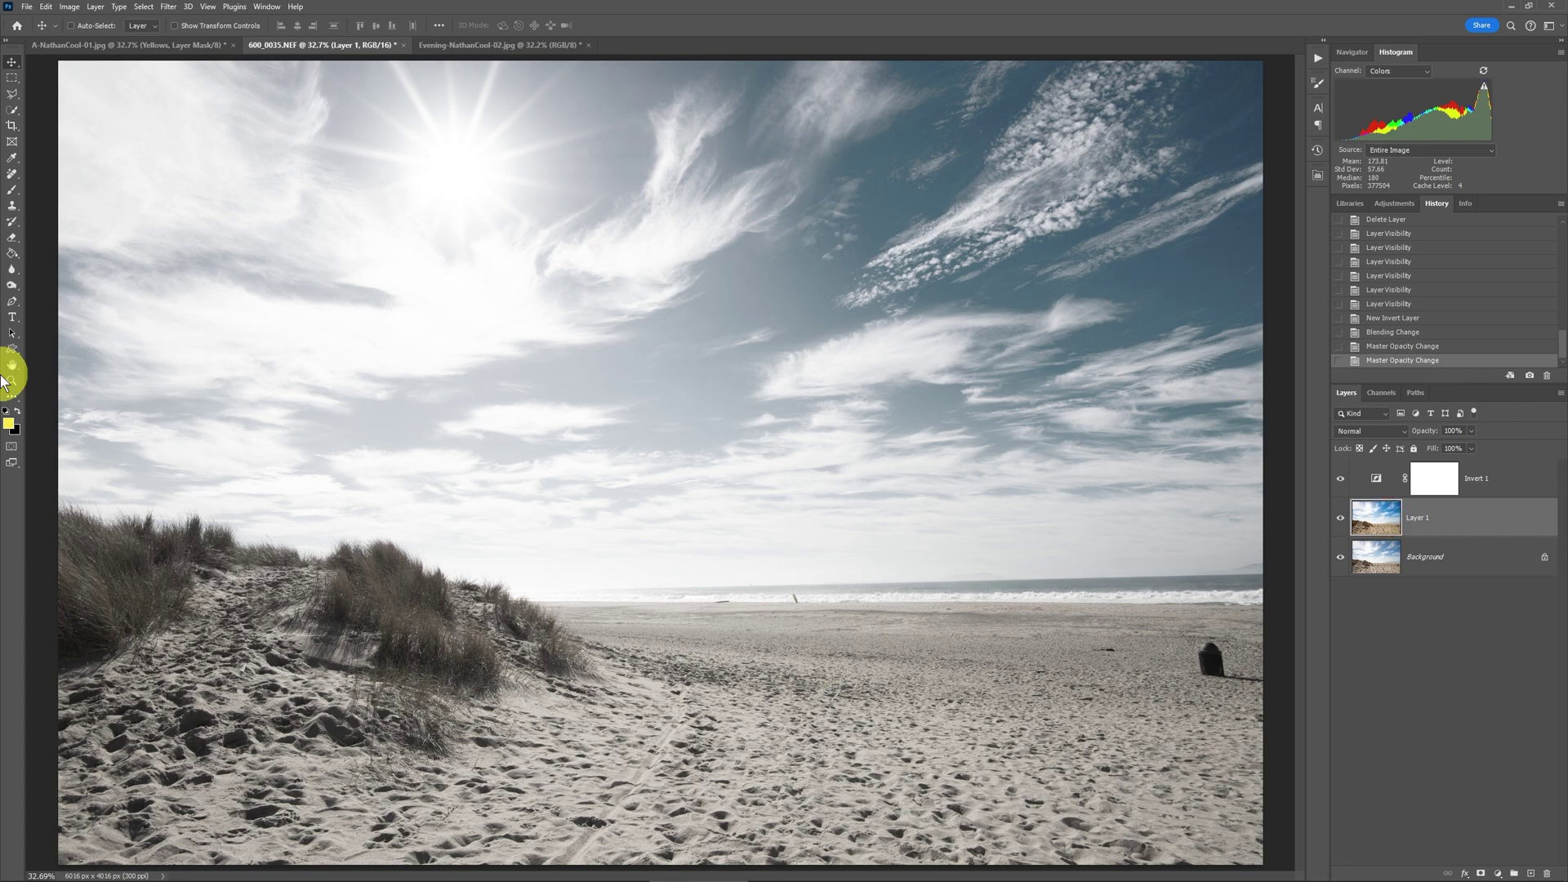
left_click(10, 427)
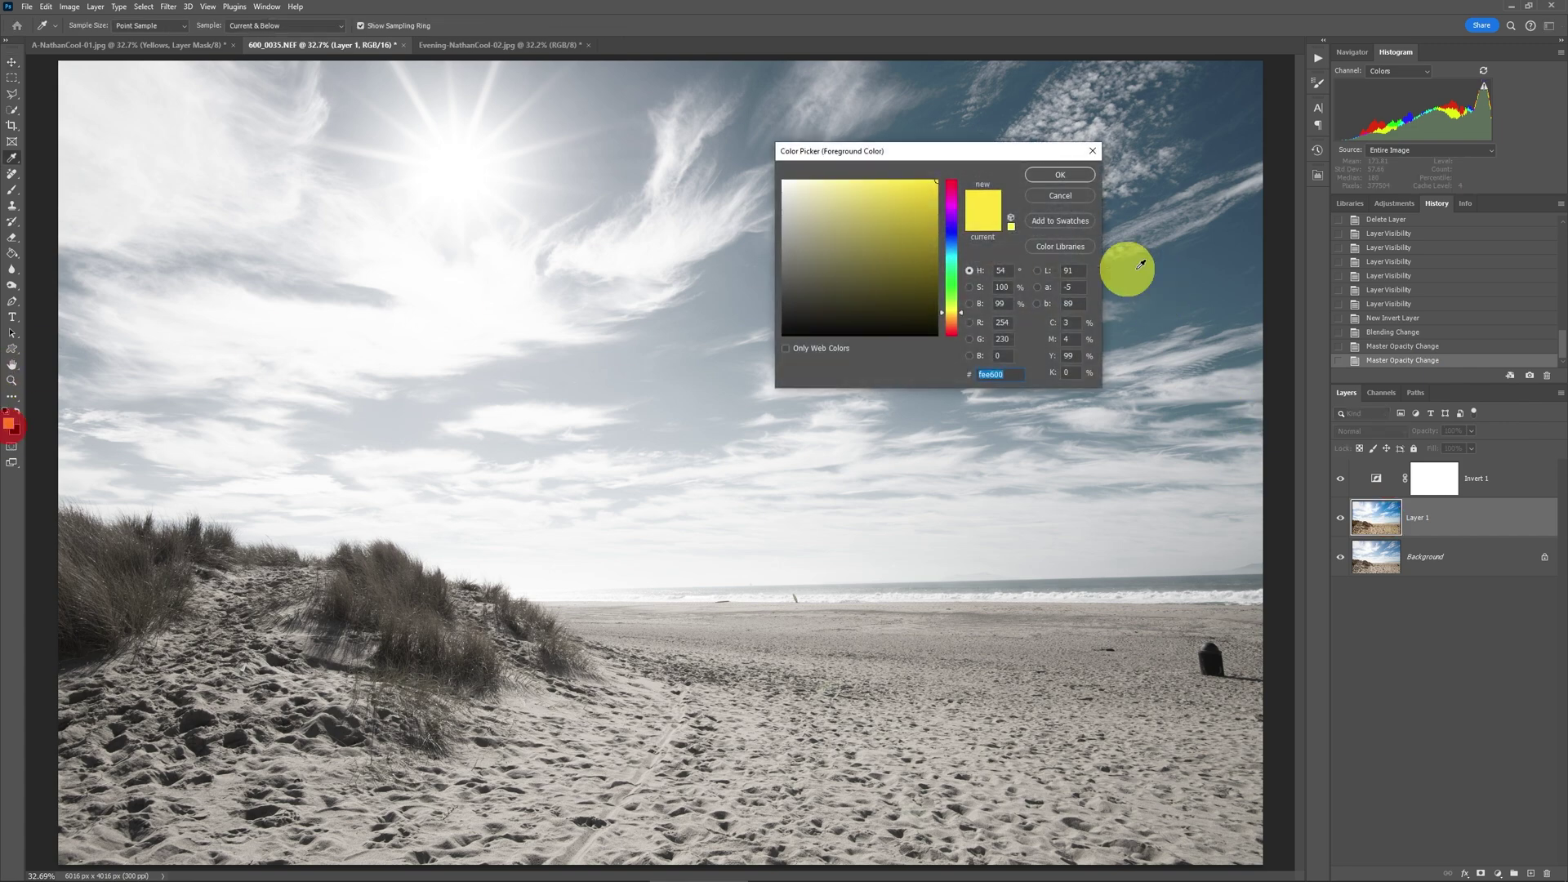
left_click(1180, 272)
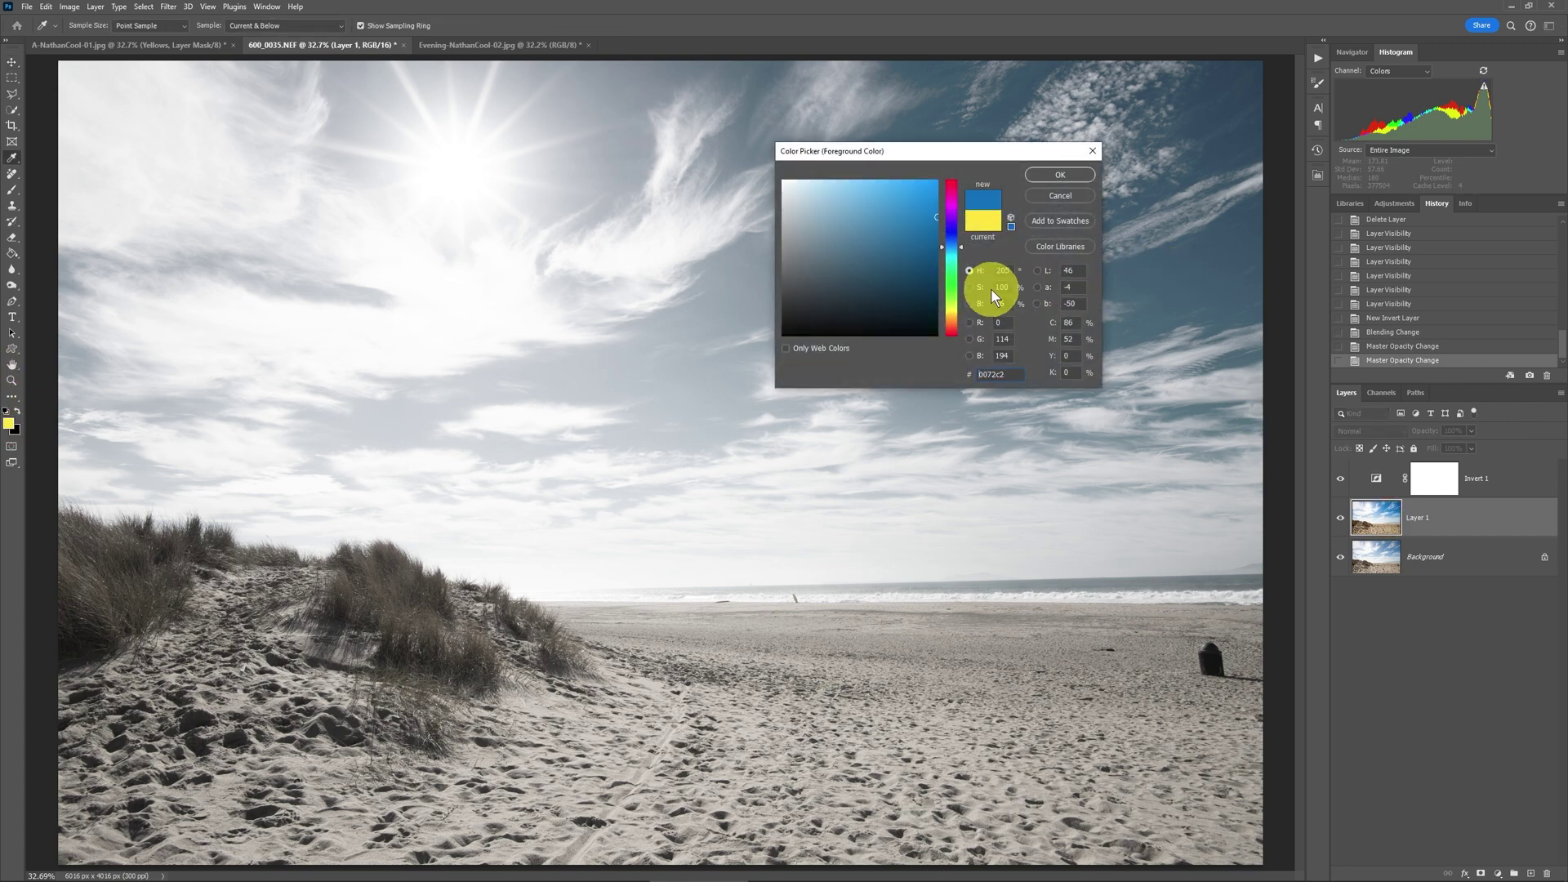
left_click(1070, 194)
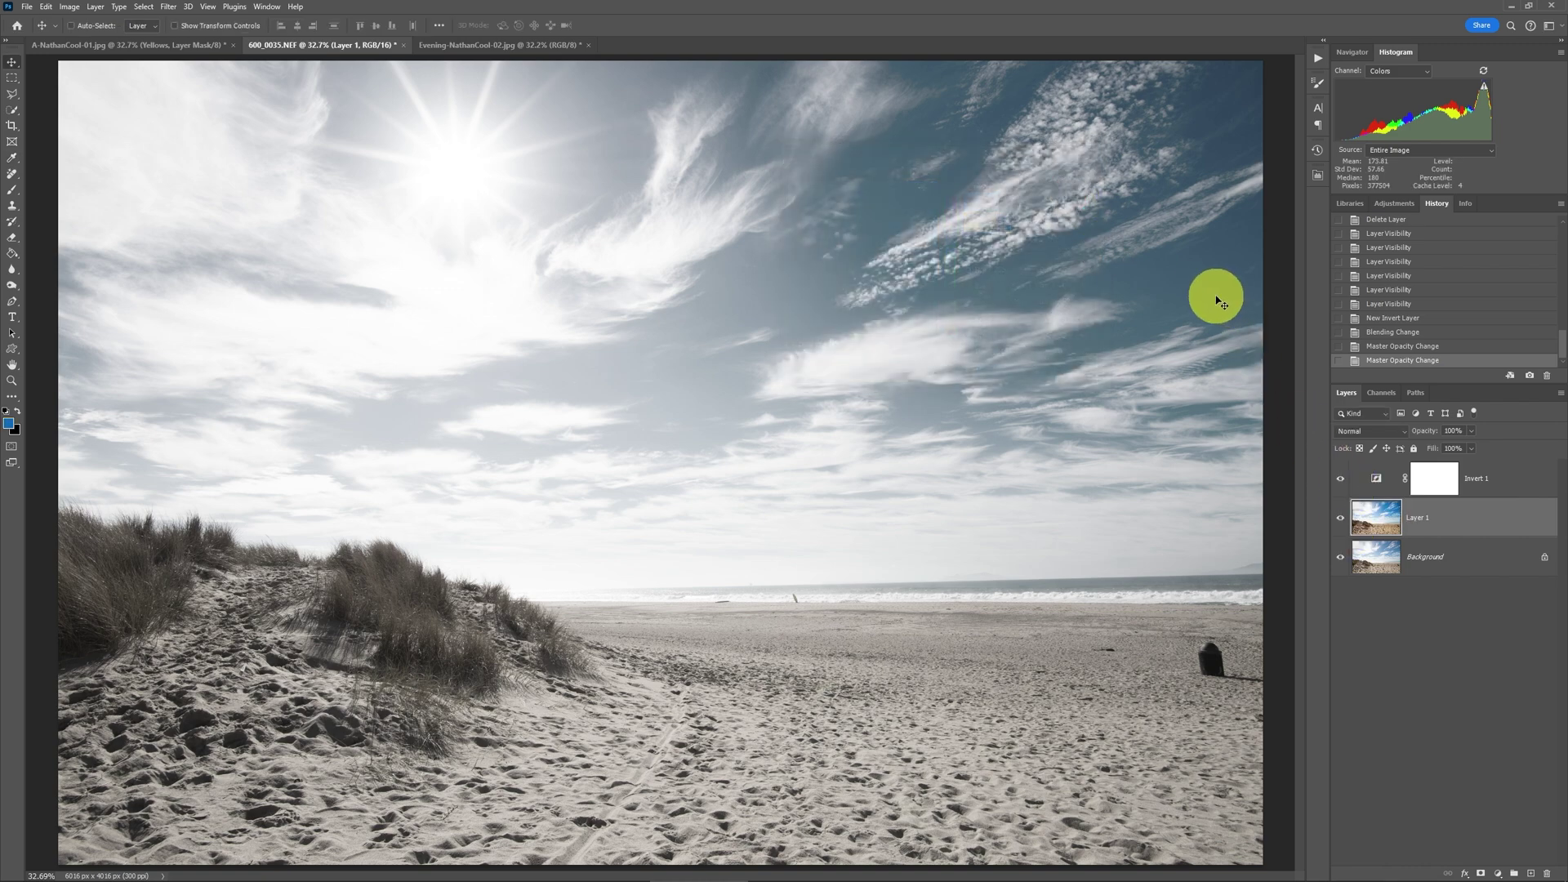
Hide the Invert 1 layer and sample the deep blue sky in Color Range with Selection Preview set to None
left_click(1340, 483)
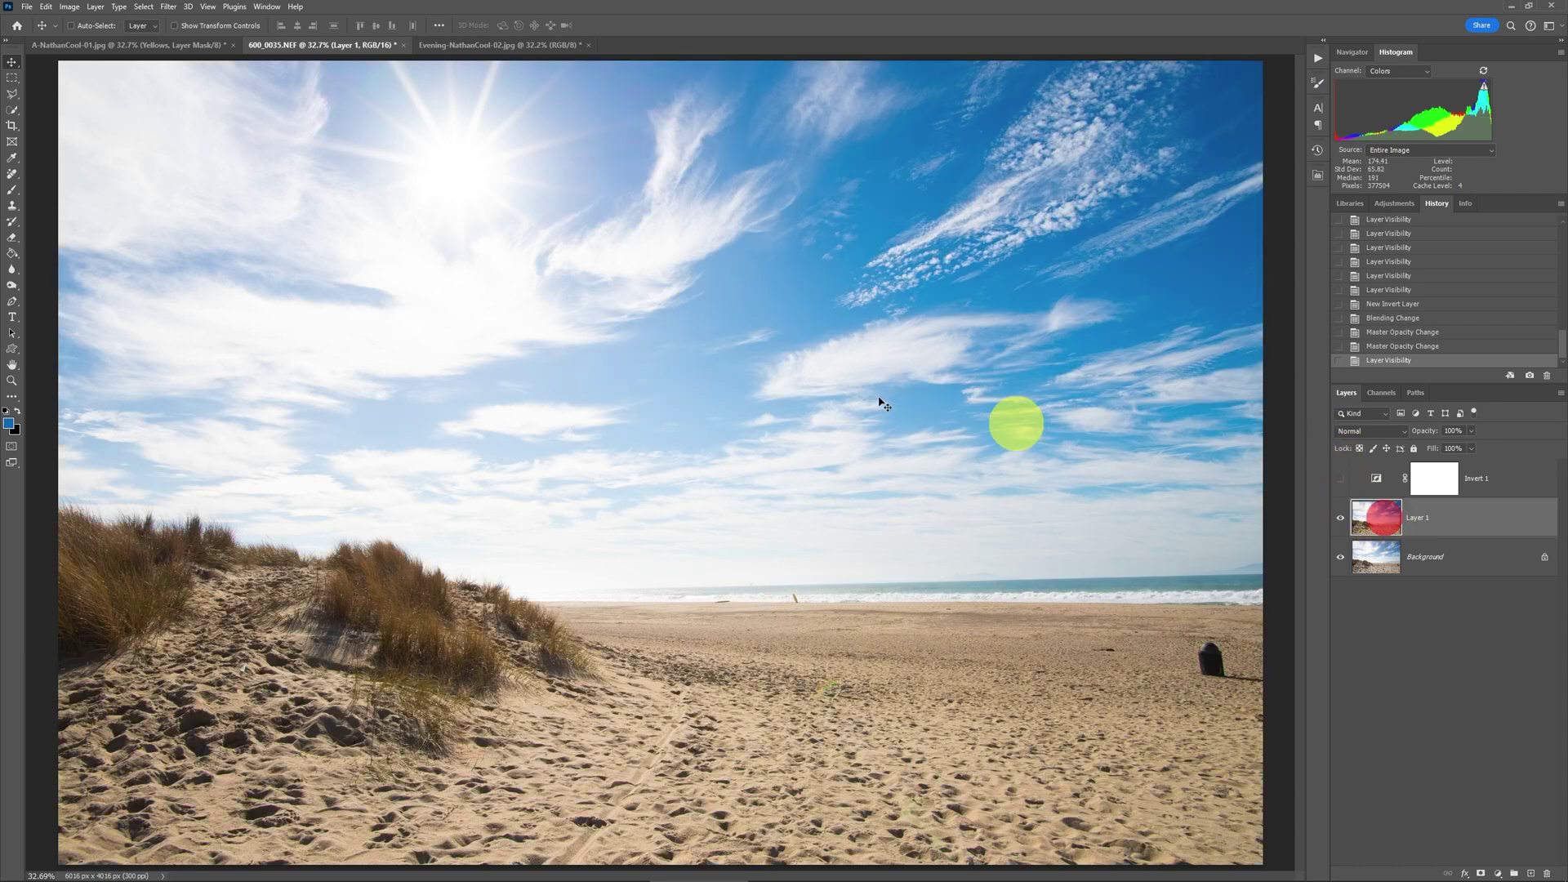
left_click(143, 6)
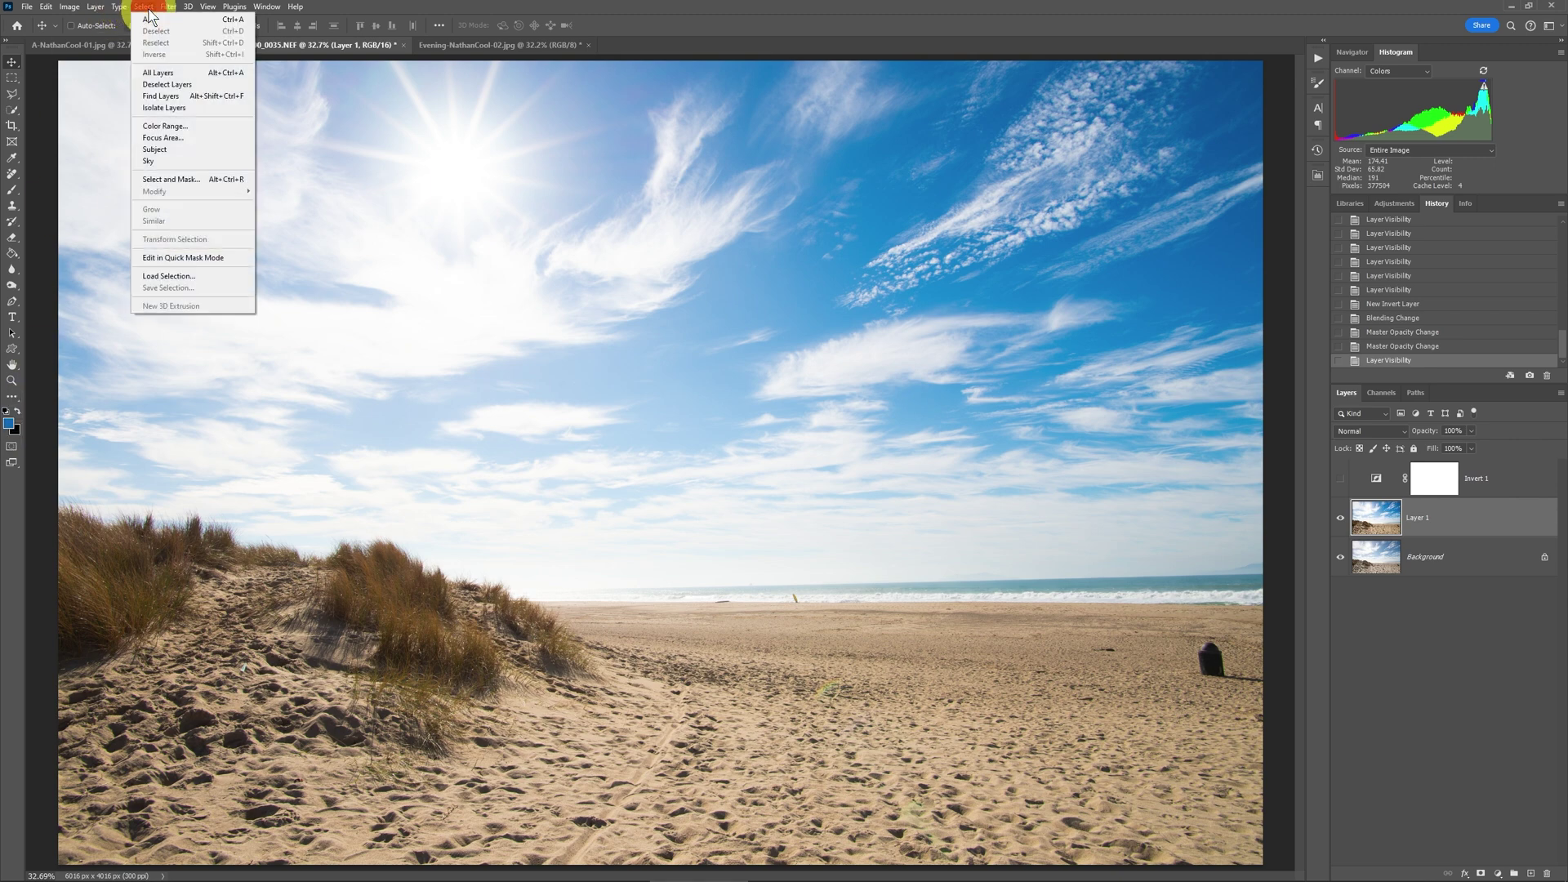
left_click(168, 127)
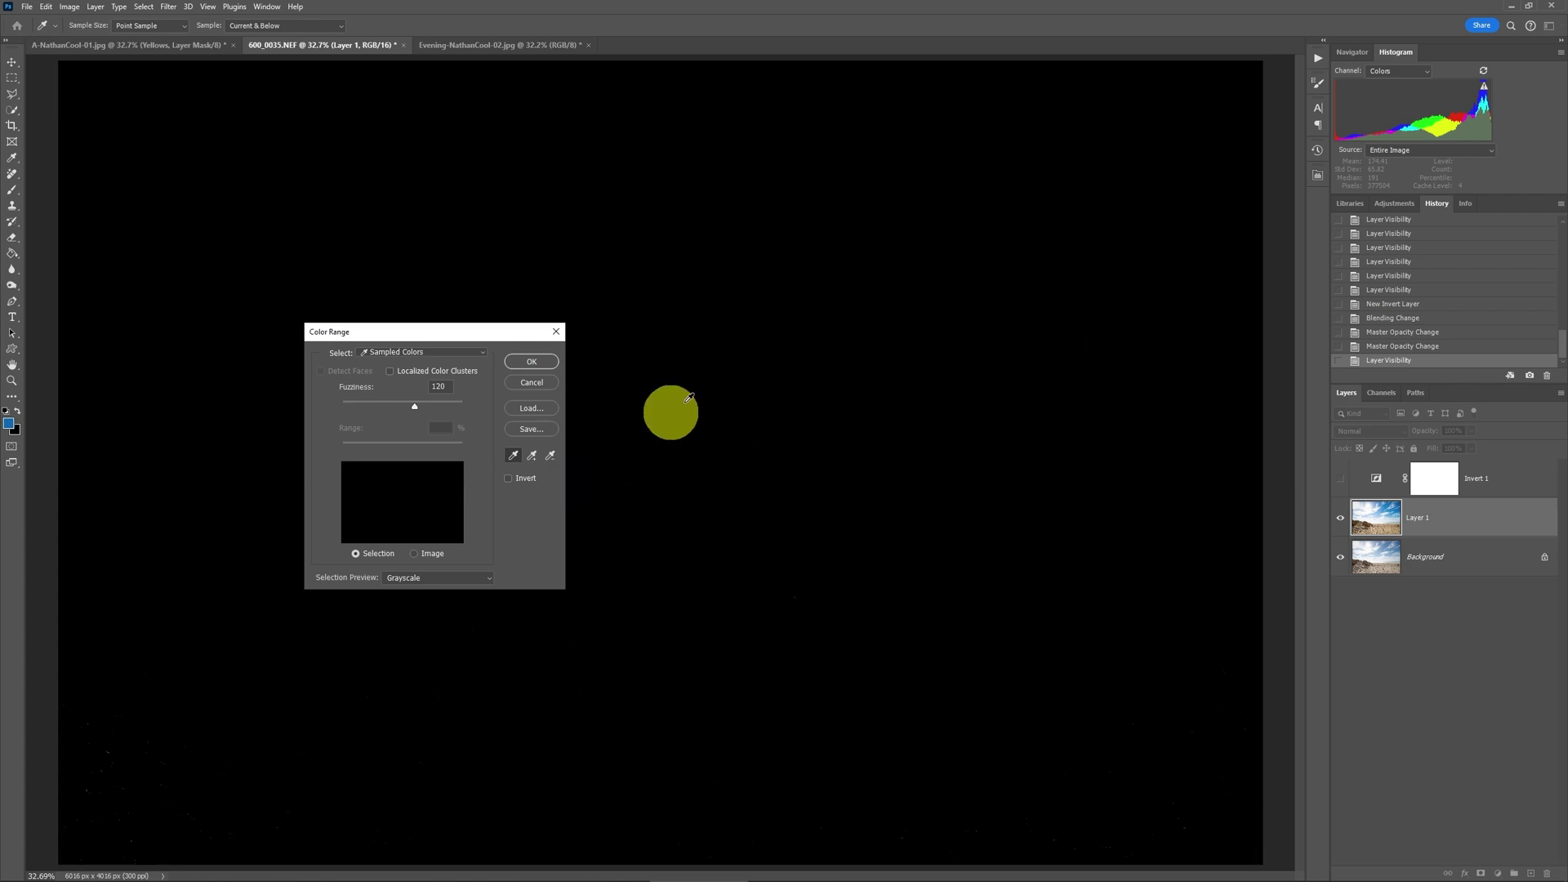
left_click(449, 580)
left_click(444, 590)
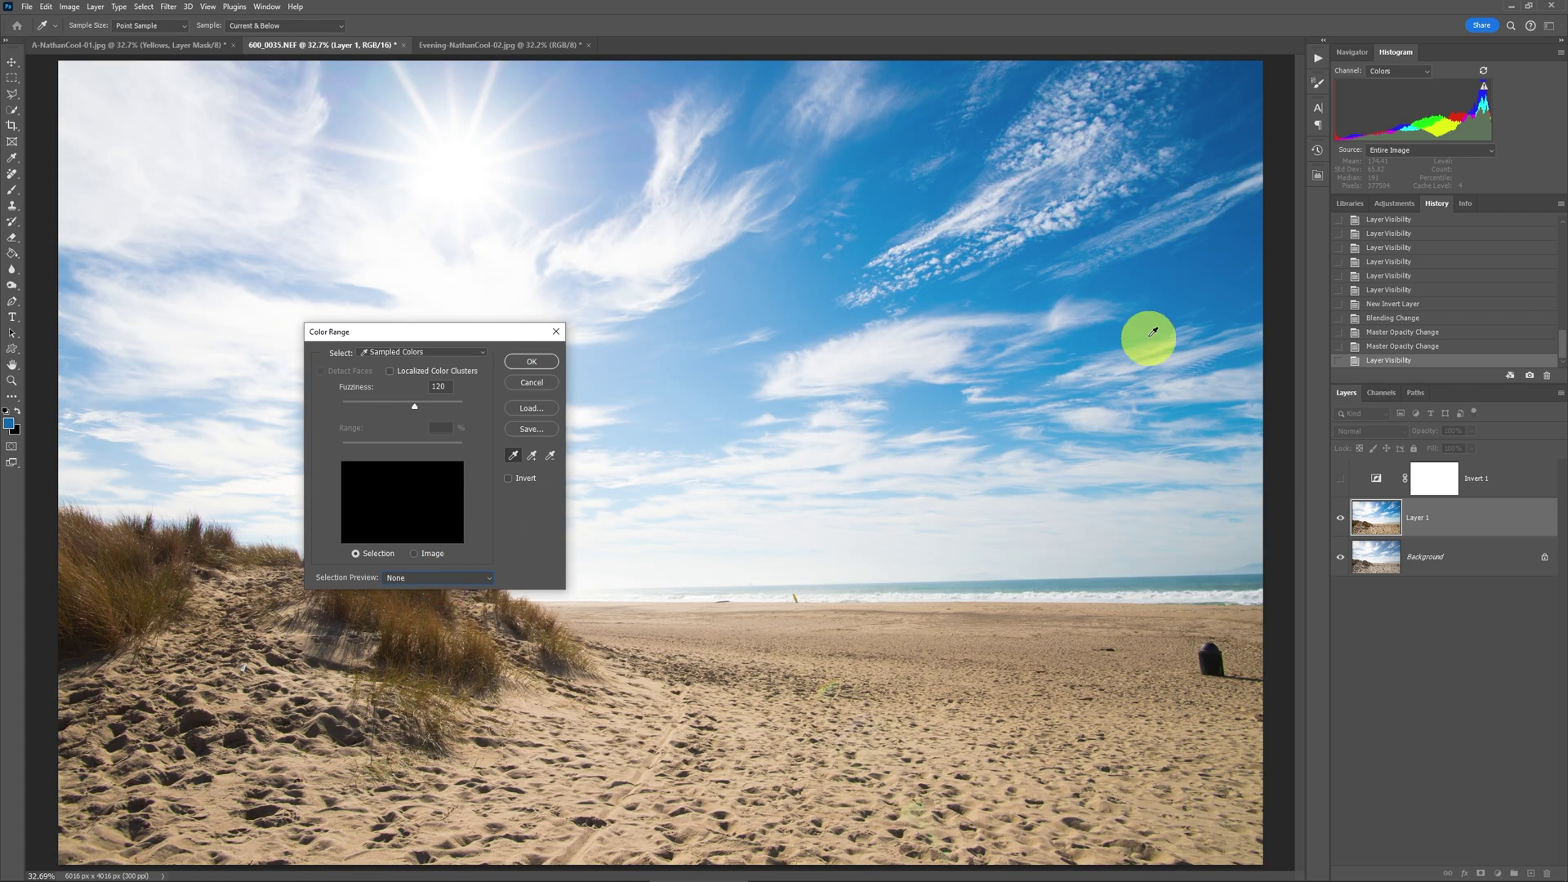
left_click(1146, 267)
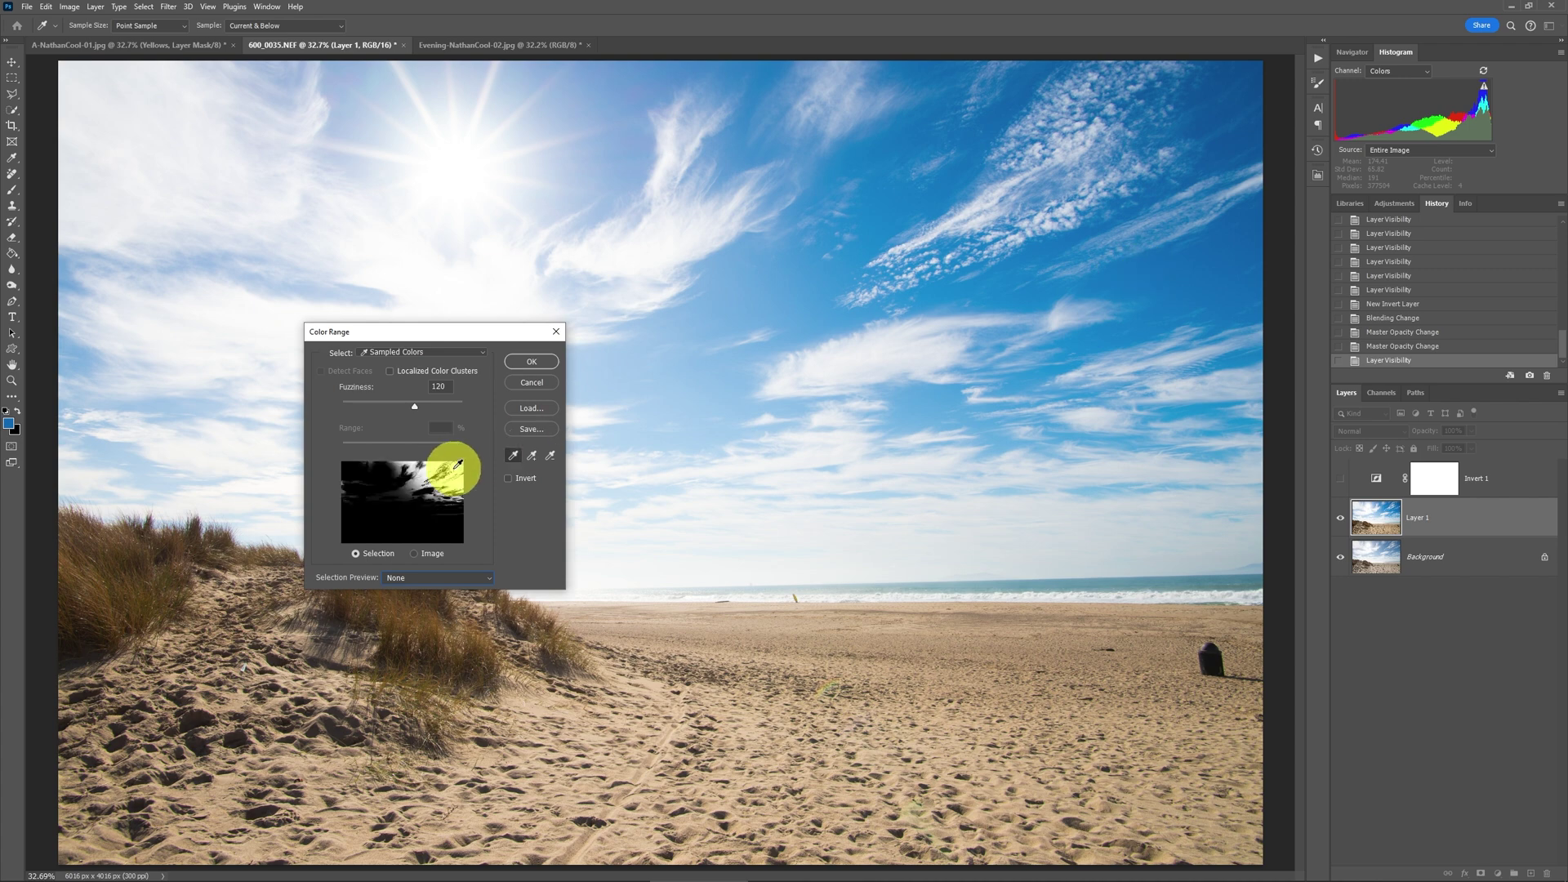
Preview the colour range in Grayscale, reduce Fuzziness to about 90, and create the blue-sky selection
left_click(440, 579)
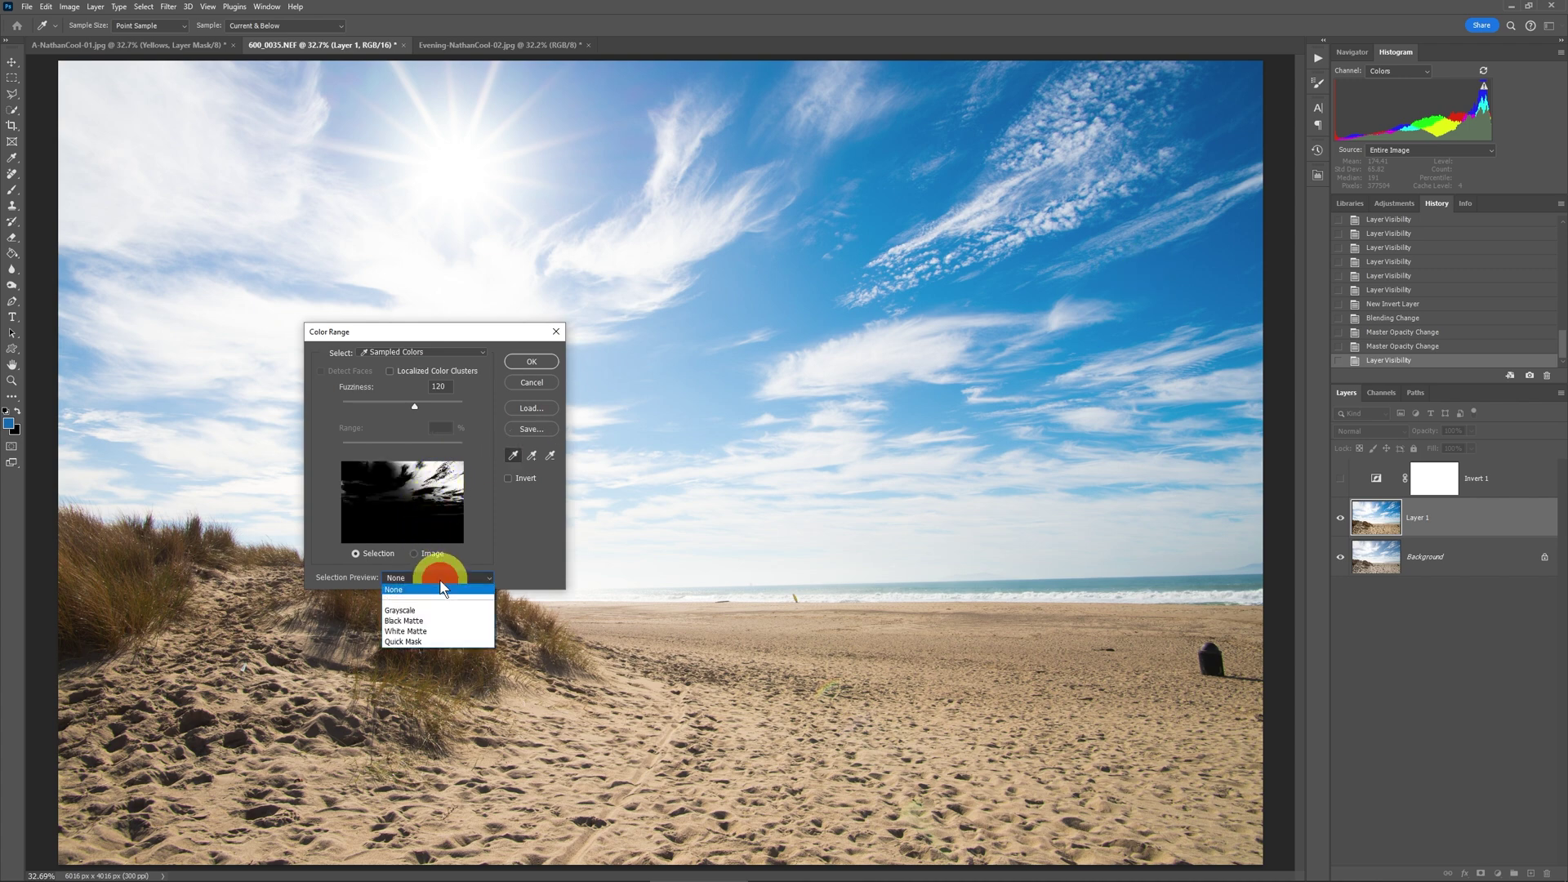
left_click(432, 613)
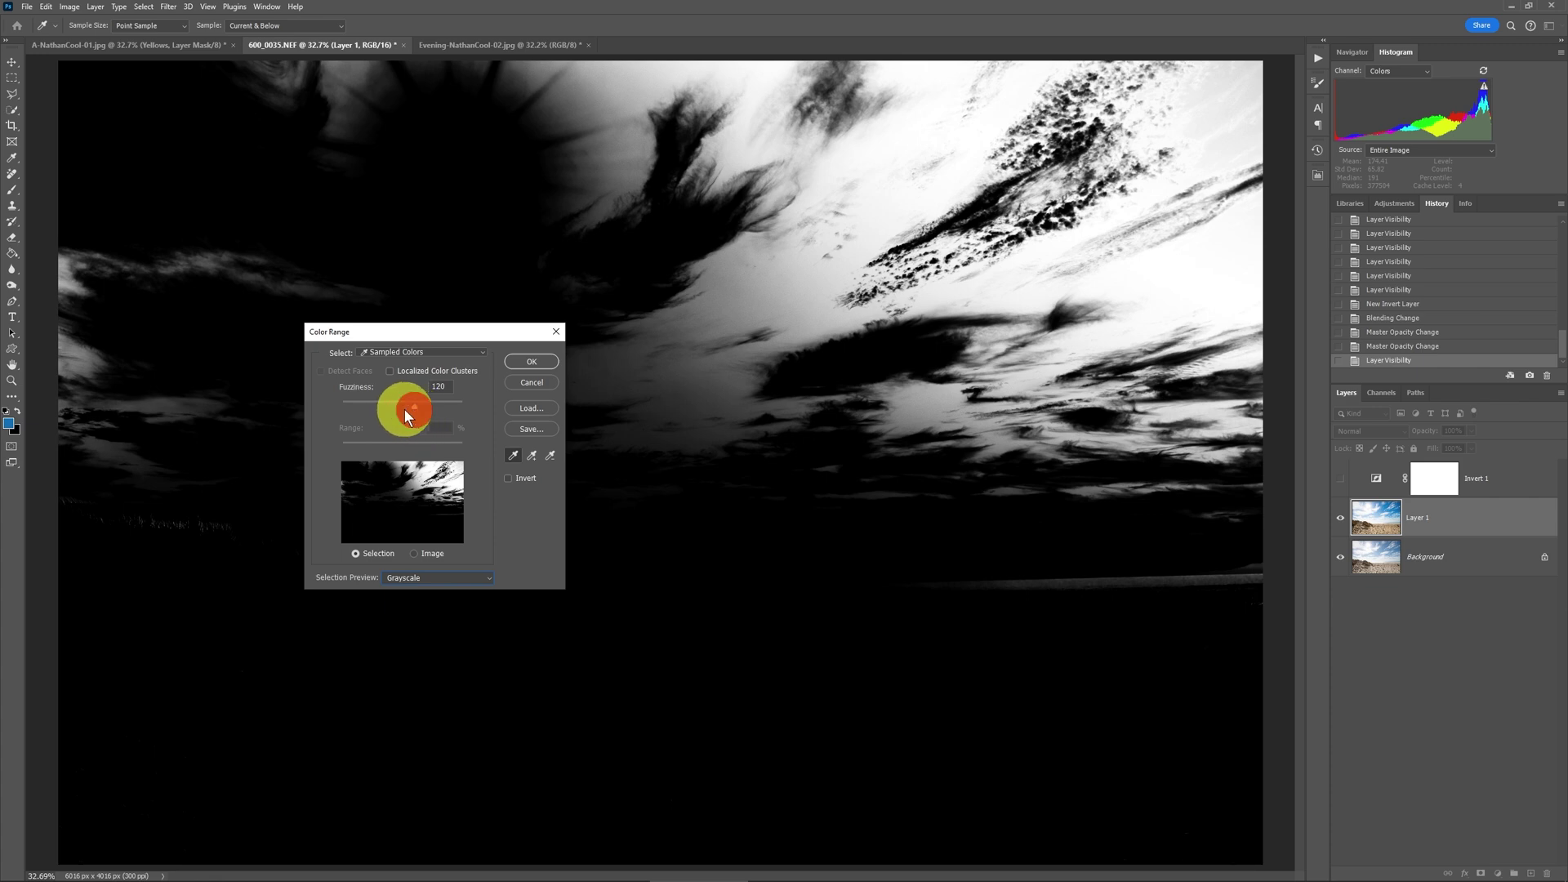
left_click_drag(407, 406, 397, 405)
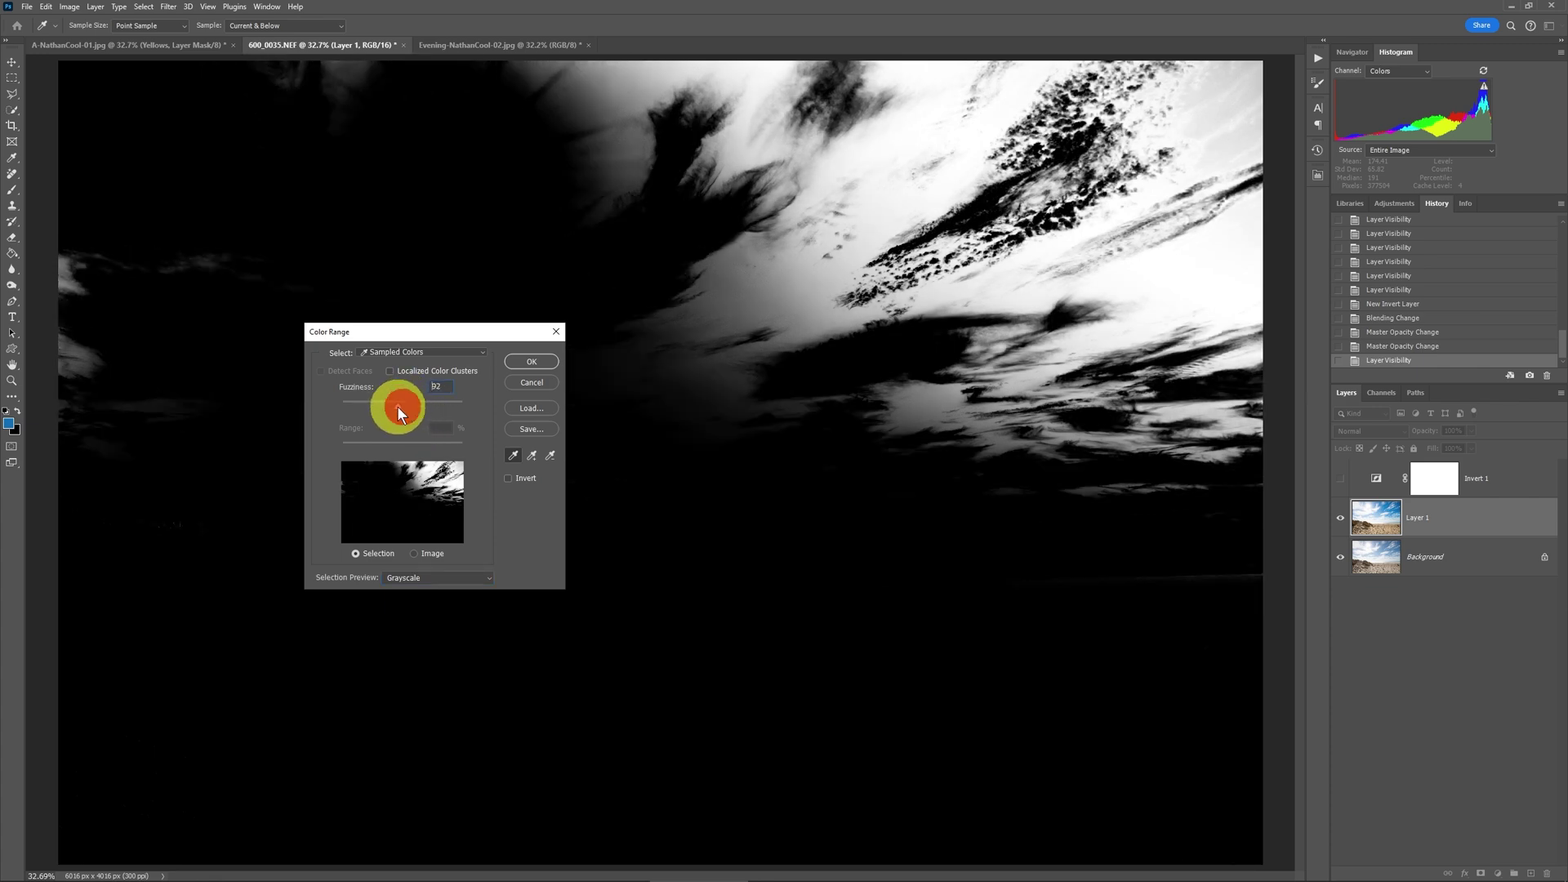
left_click(528, 361)
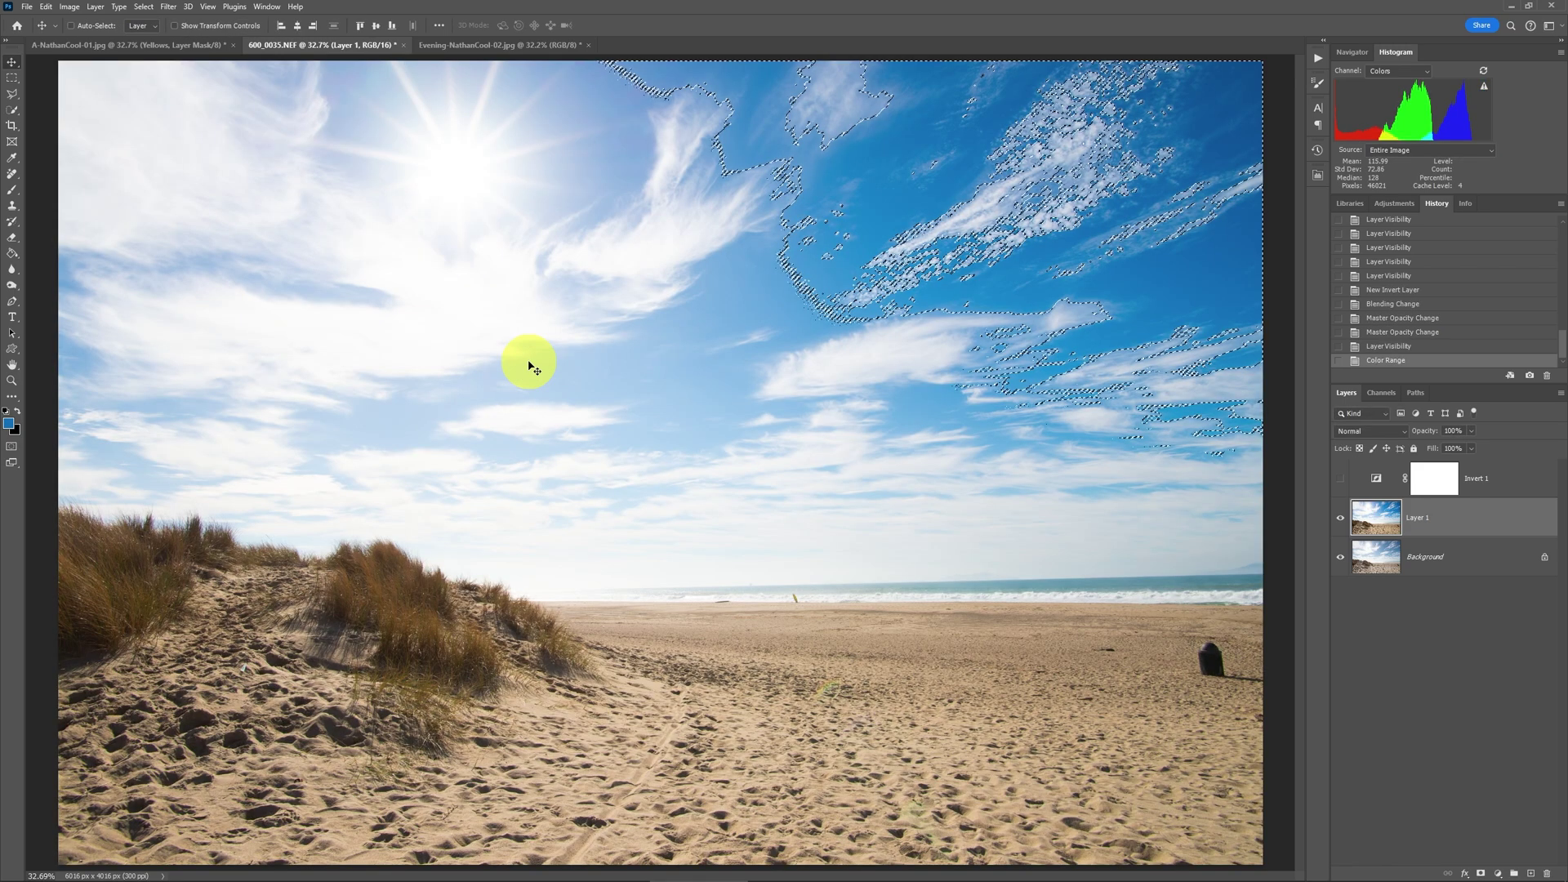
Compare the selected sky area with the Invert 1 layer shown and hidden, leaving Invert 1 hidden
left_click(1344, 485)
left_click(1343, 486)
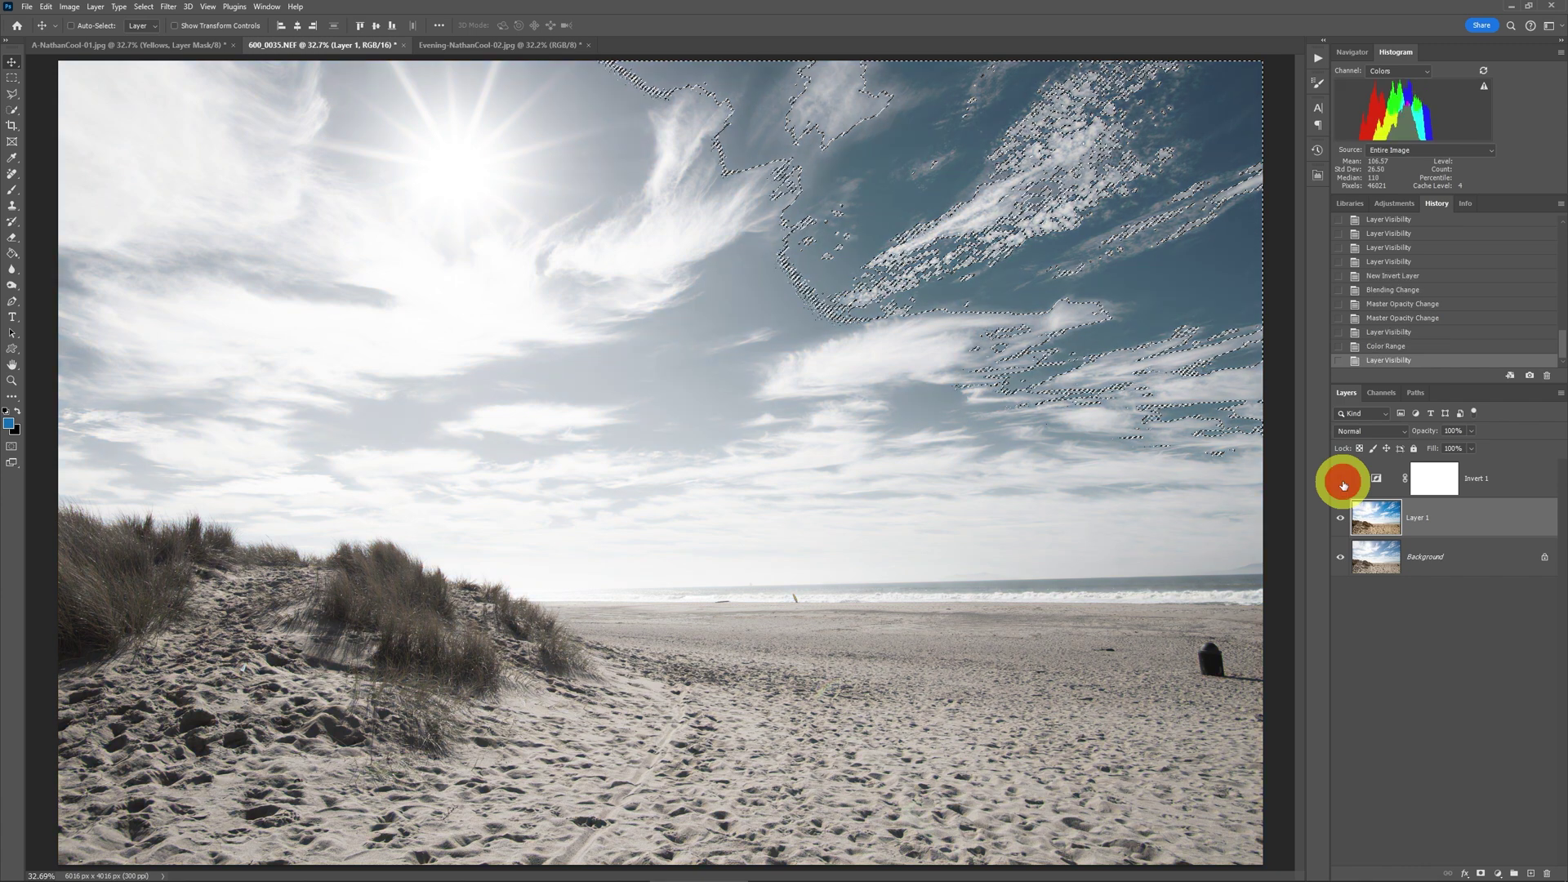
left_click(1343, 485)
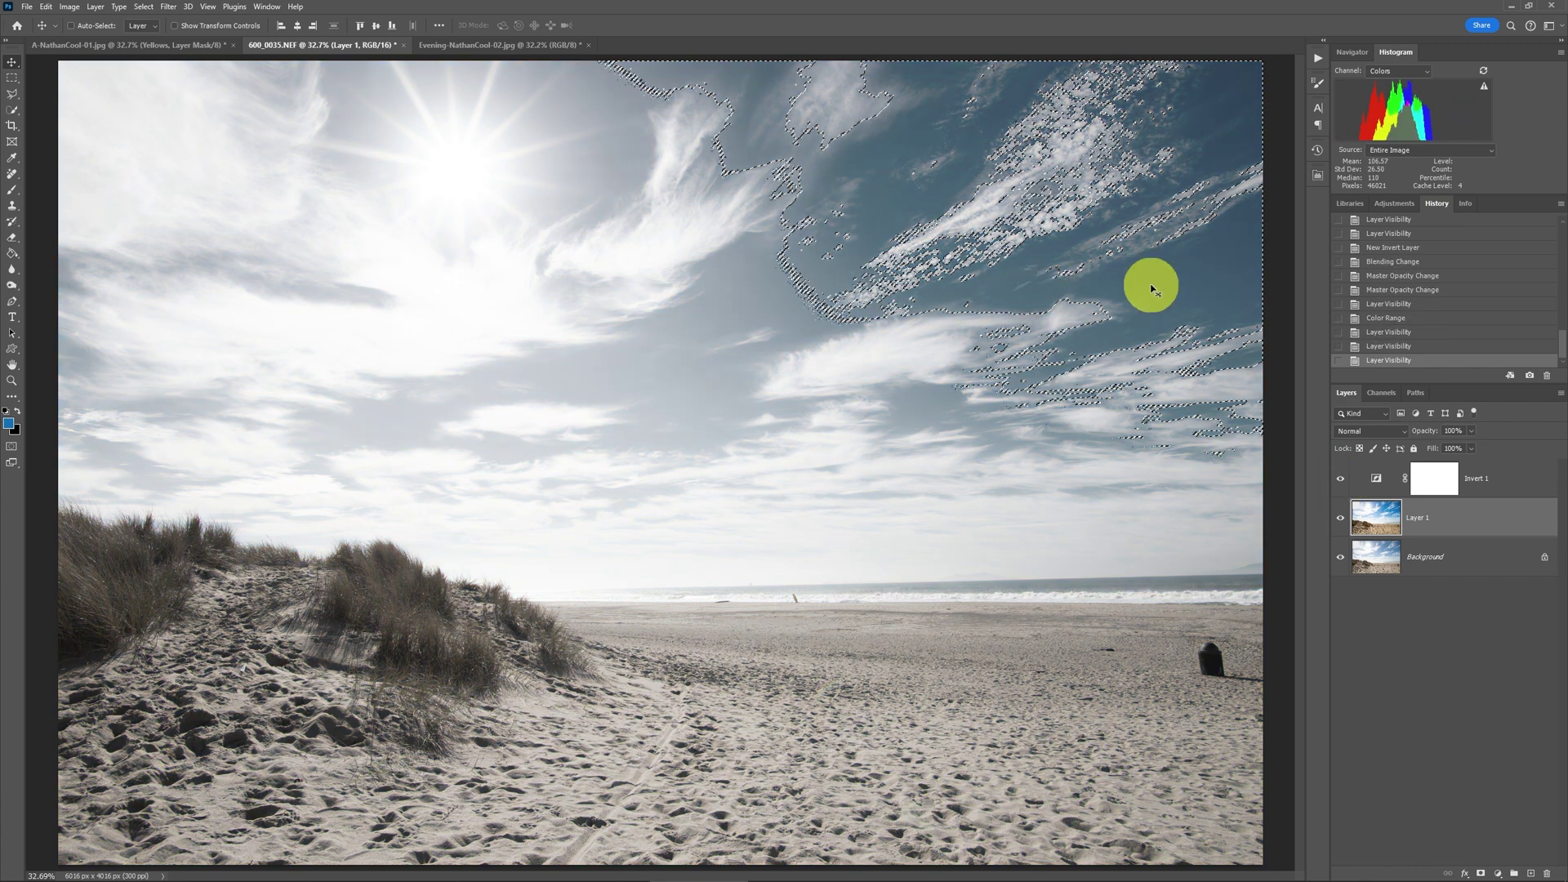
left_click(1343, 482)
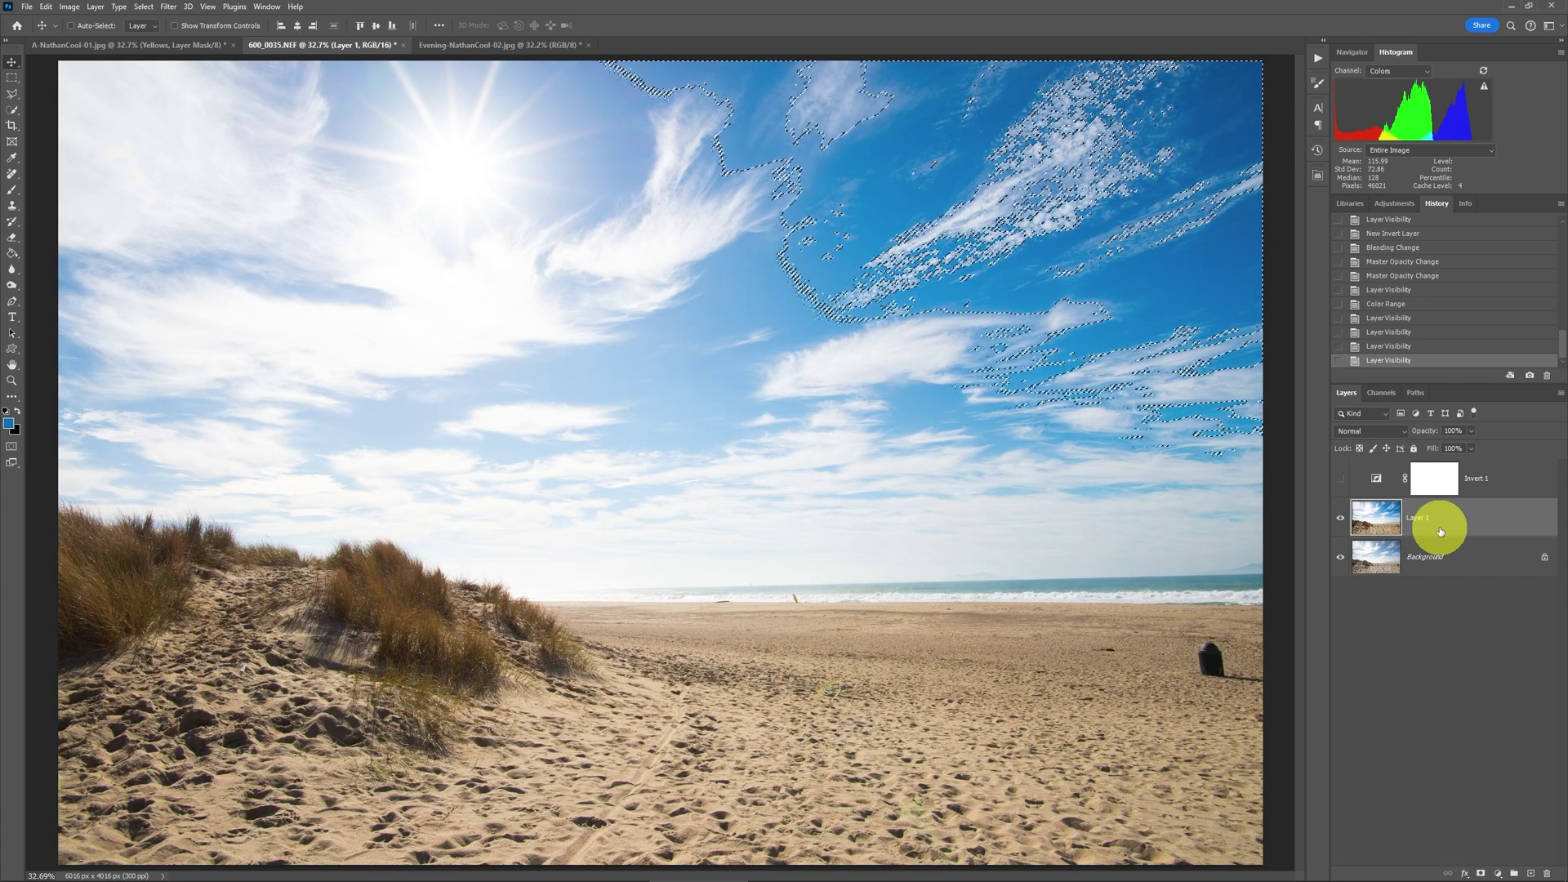
Feather the blue-sky selection by 50 pixels
key("alt+s")
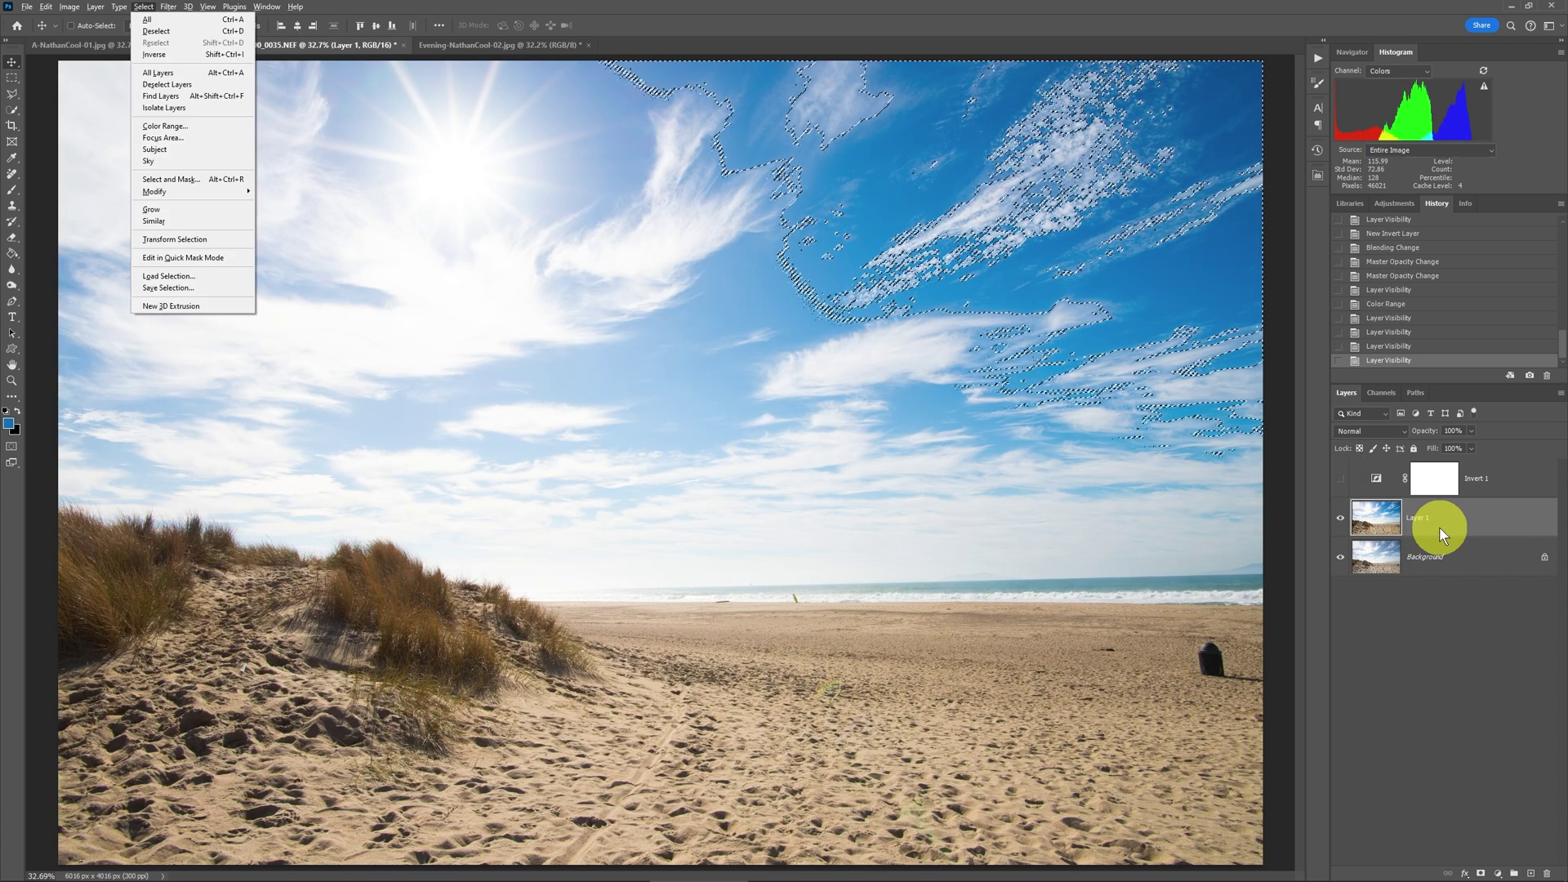
key("m")
key("f")
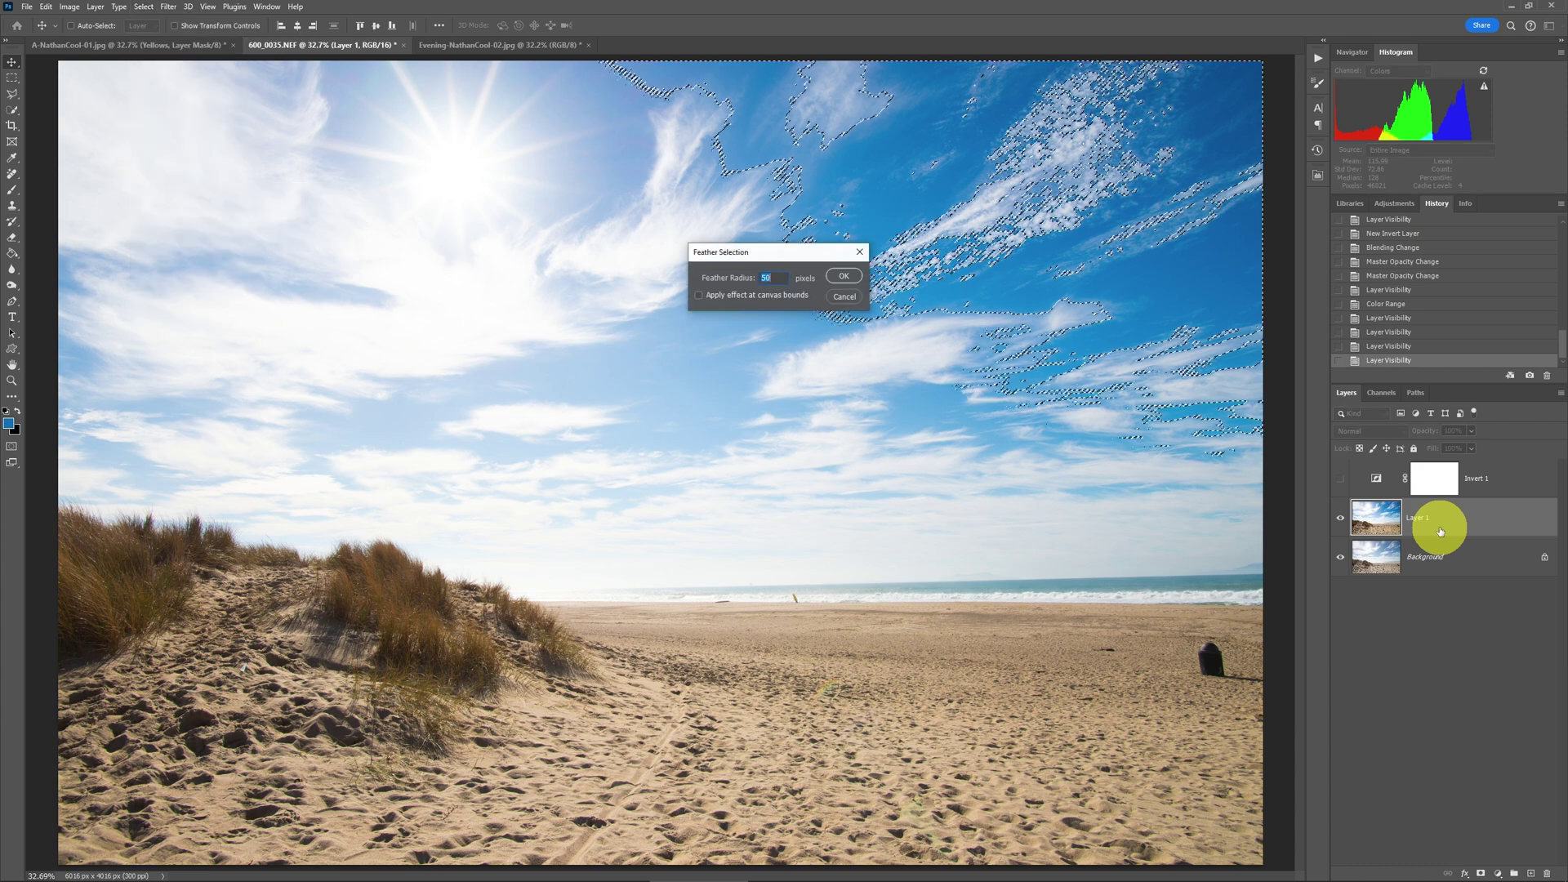
key("Return")
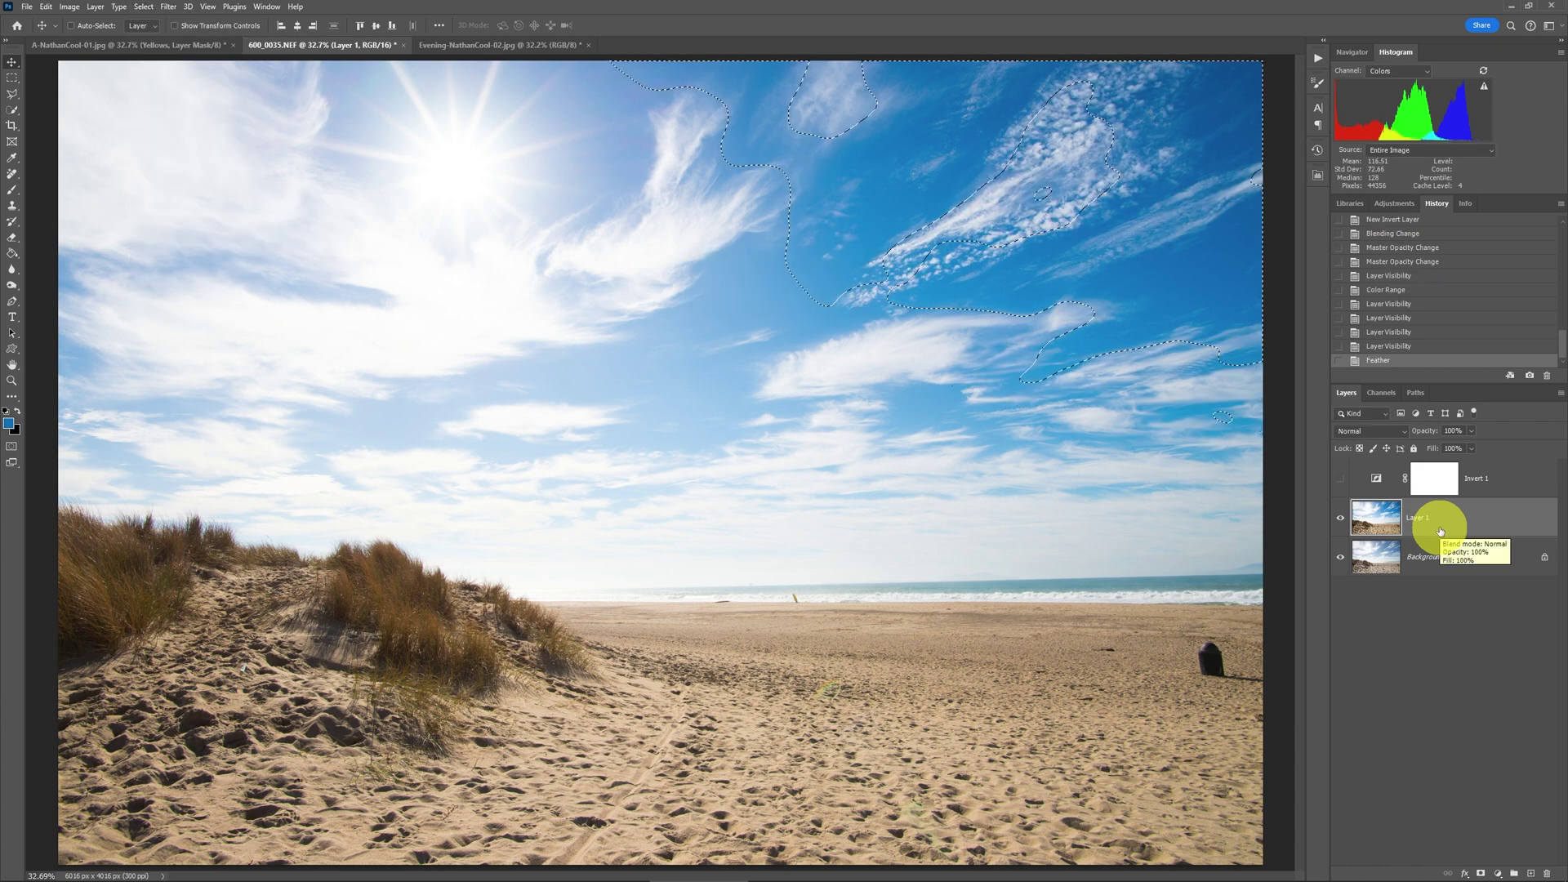
Add a Hue/Saturation adjustment layer above Layer 1, masked by the feathered blue-sky selection
key("alt+l")
key("j")
key("Down")
key("Down")
key("Down")
key("Down")
key("Down")
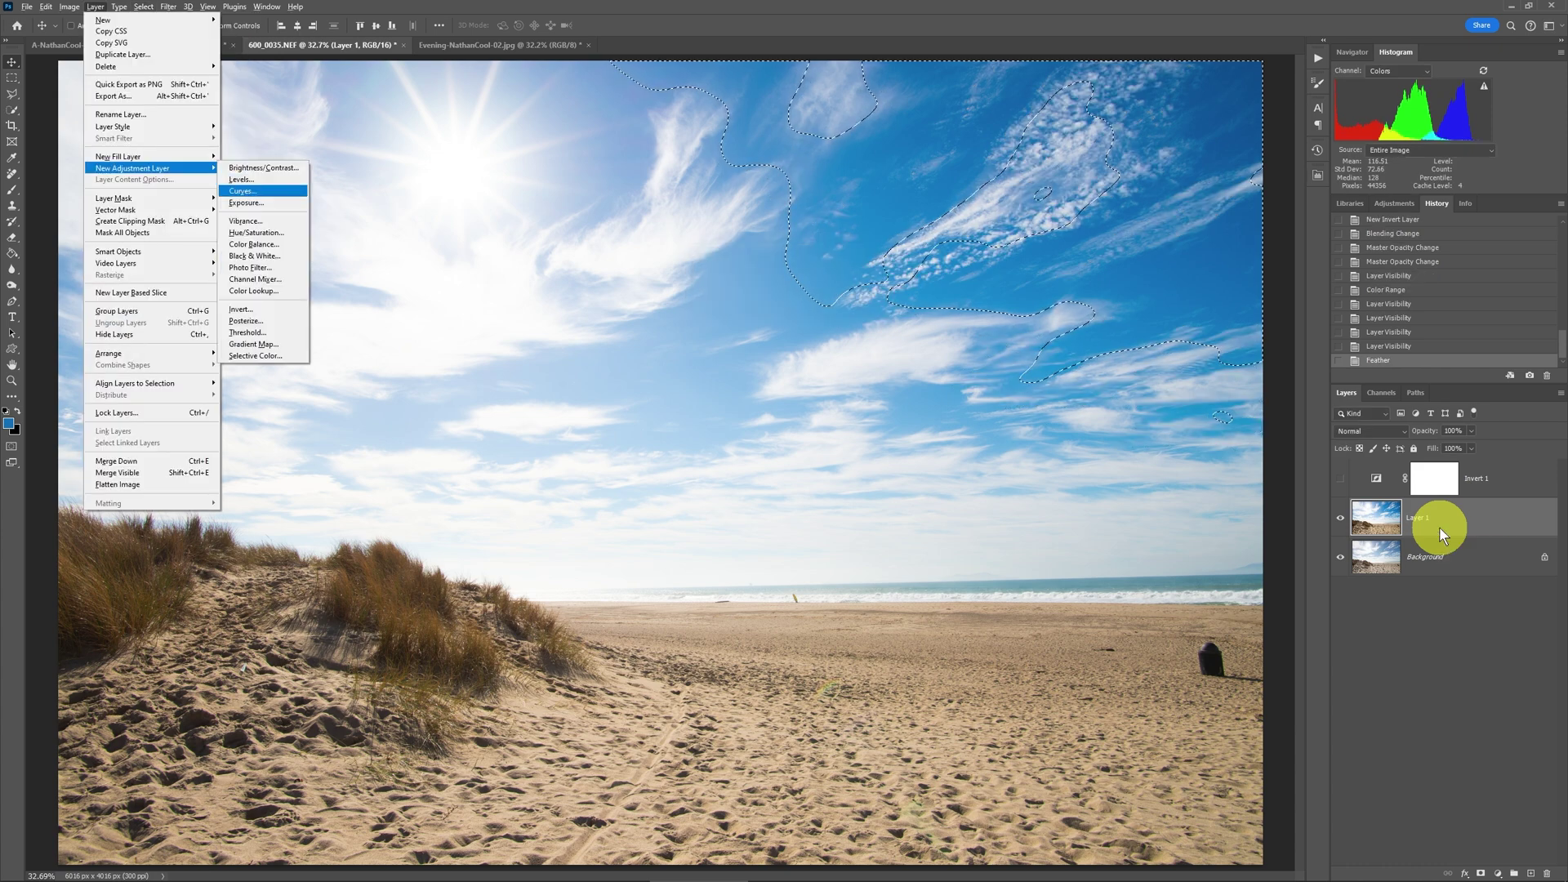
key("Return")
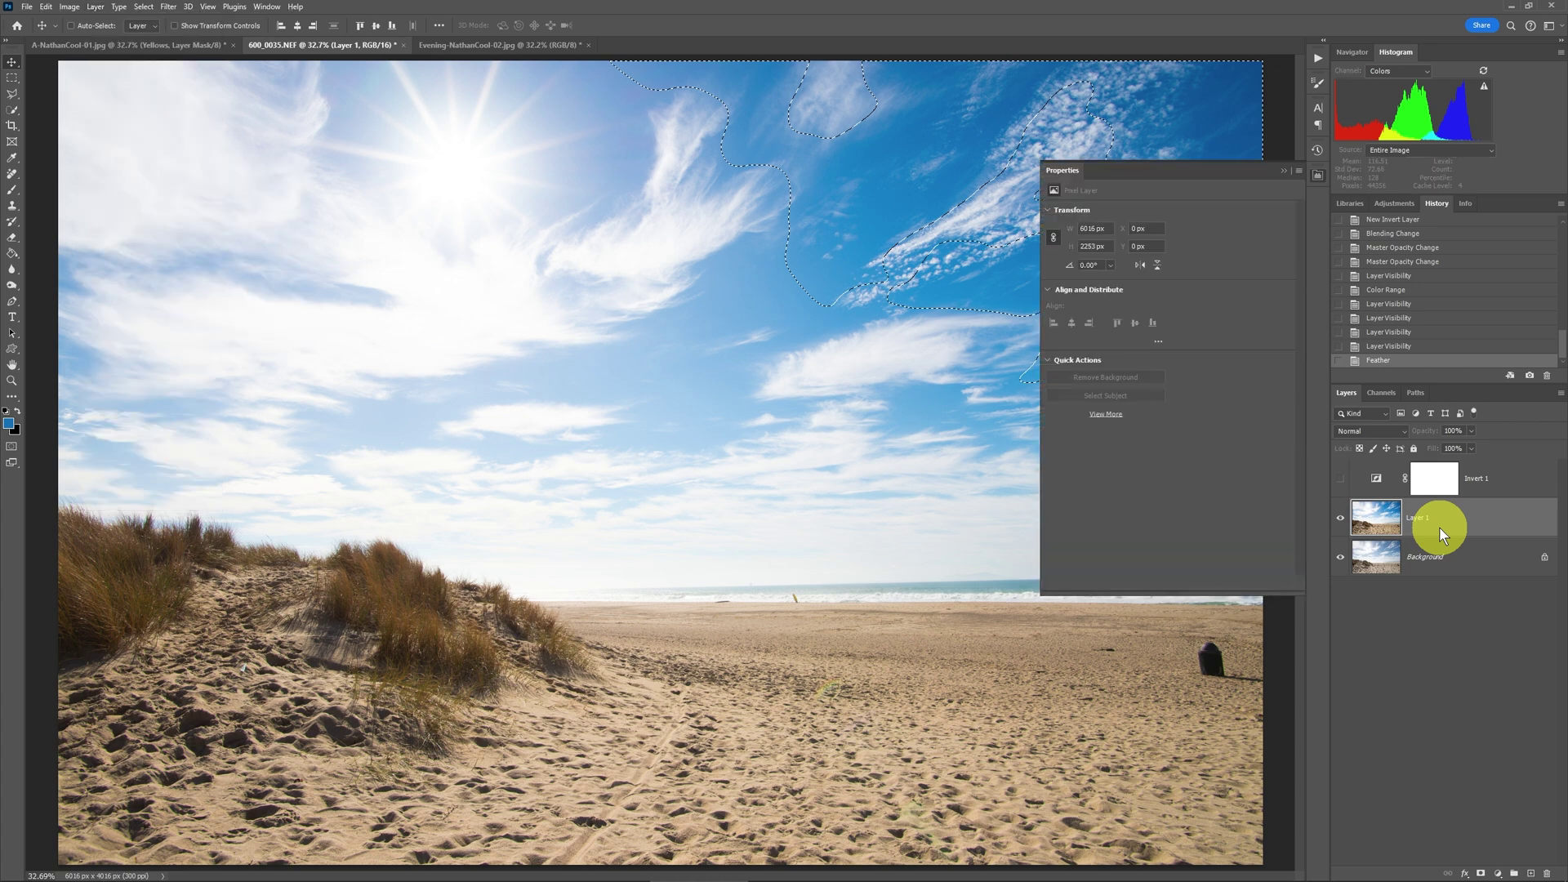
left_click(848, 294)
Reduce the blue sky's Saturation to about -26 in the Hue/Saturation adjustment, with its properties moved clear of the sky, and close them
left_click_drag(1243, 164, 759, 238)
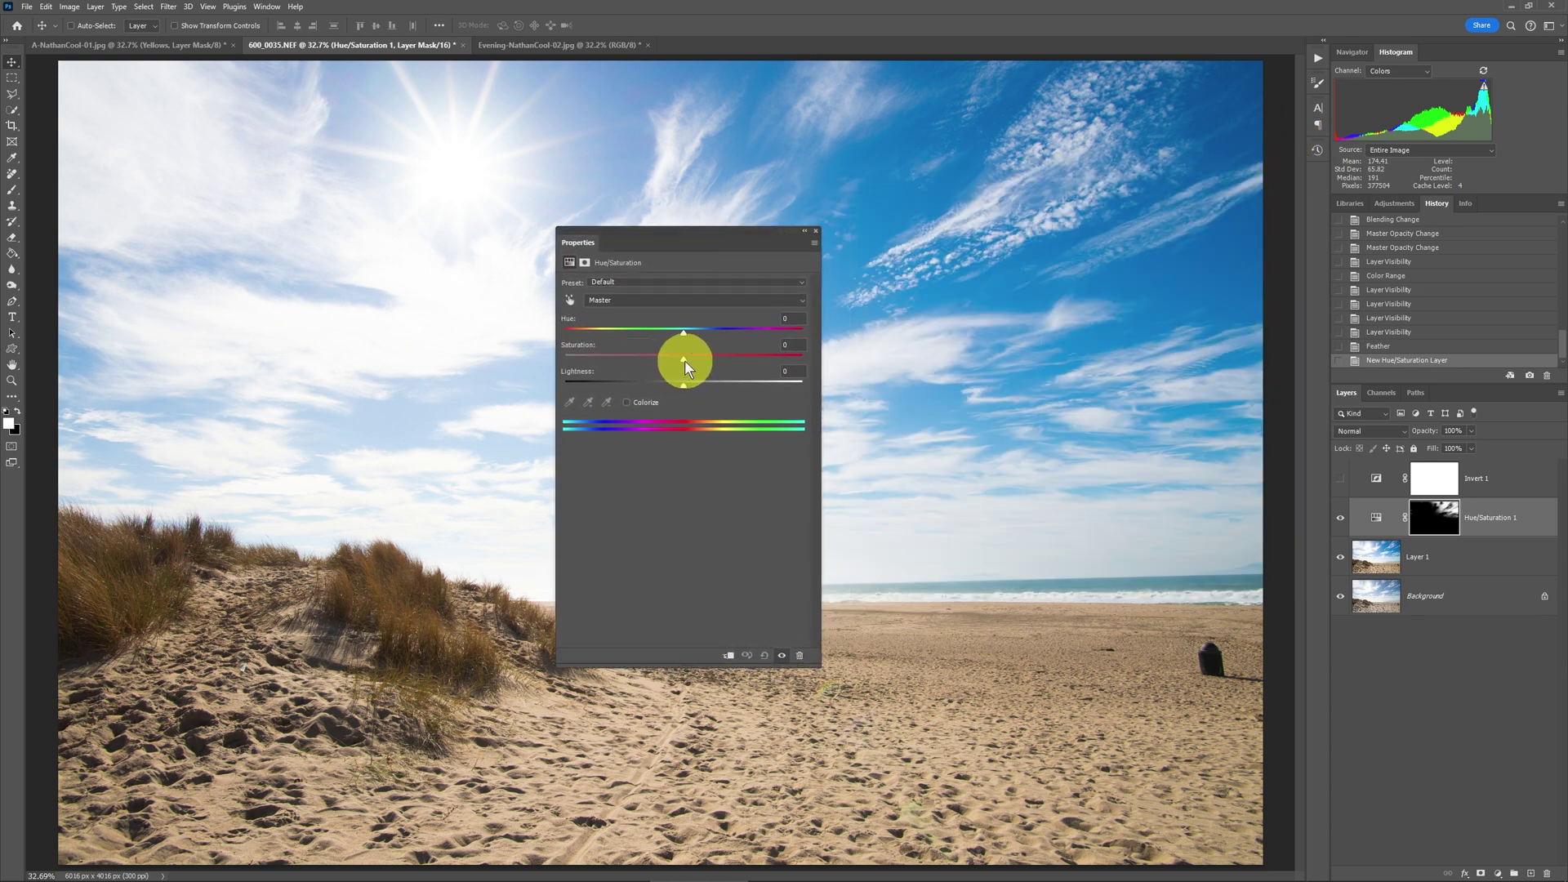
left_click_drag(685, 360, 678, 360)
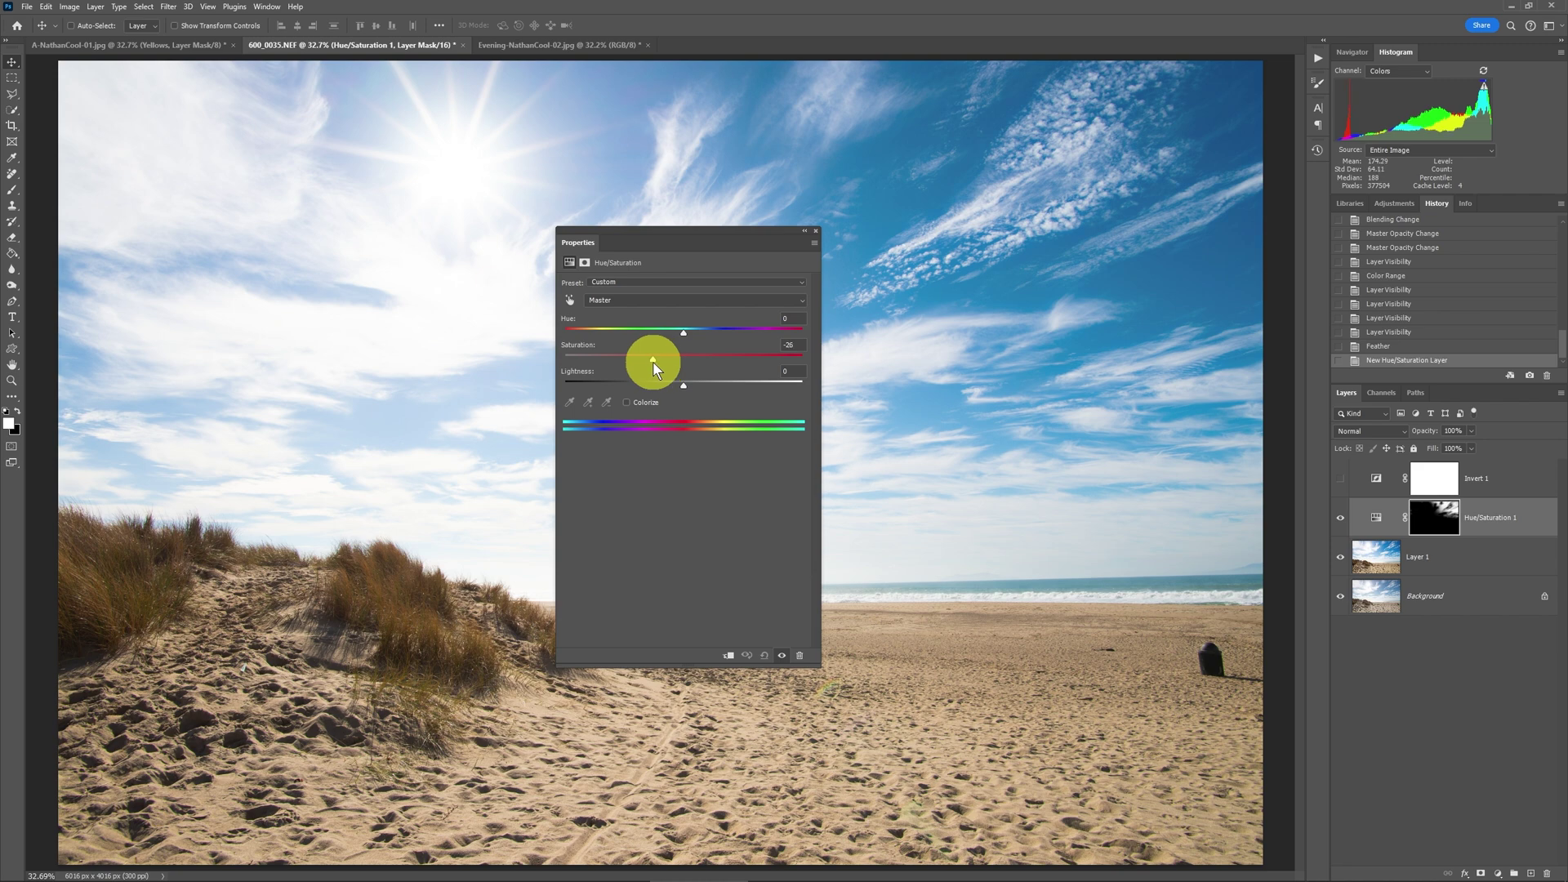
left_click_drag(636, 232, 1322, 184)
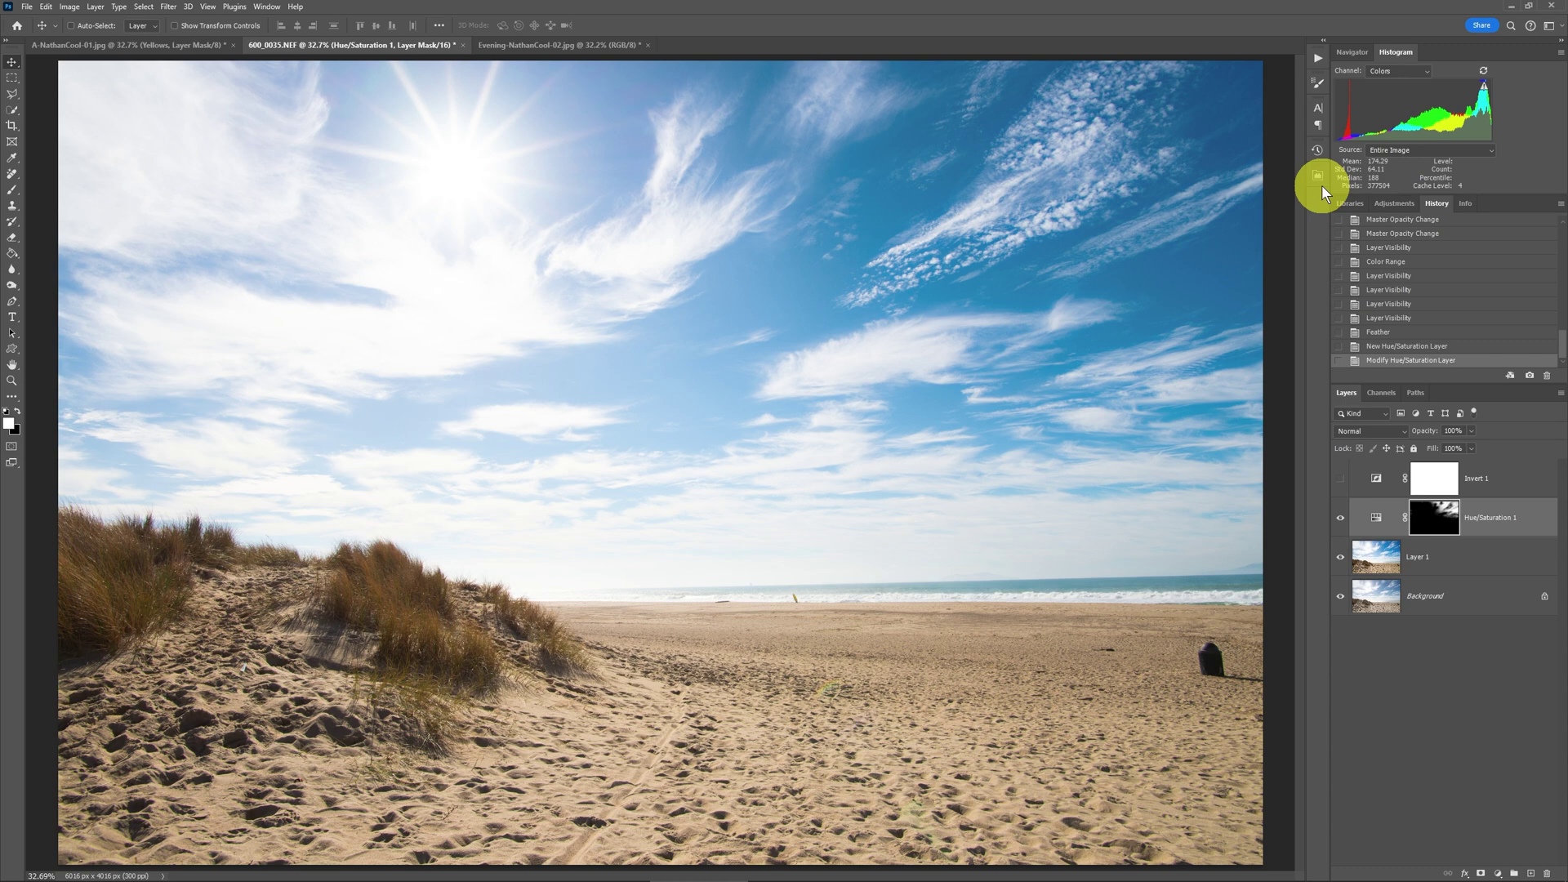
Show the Invert 1 layer to check the adjusted sky, hide it again, and target the Hue/Saturation 1 adjustment instead of its mask
left_click(1340, 481)
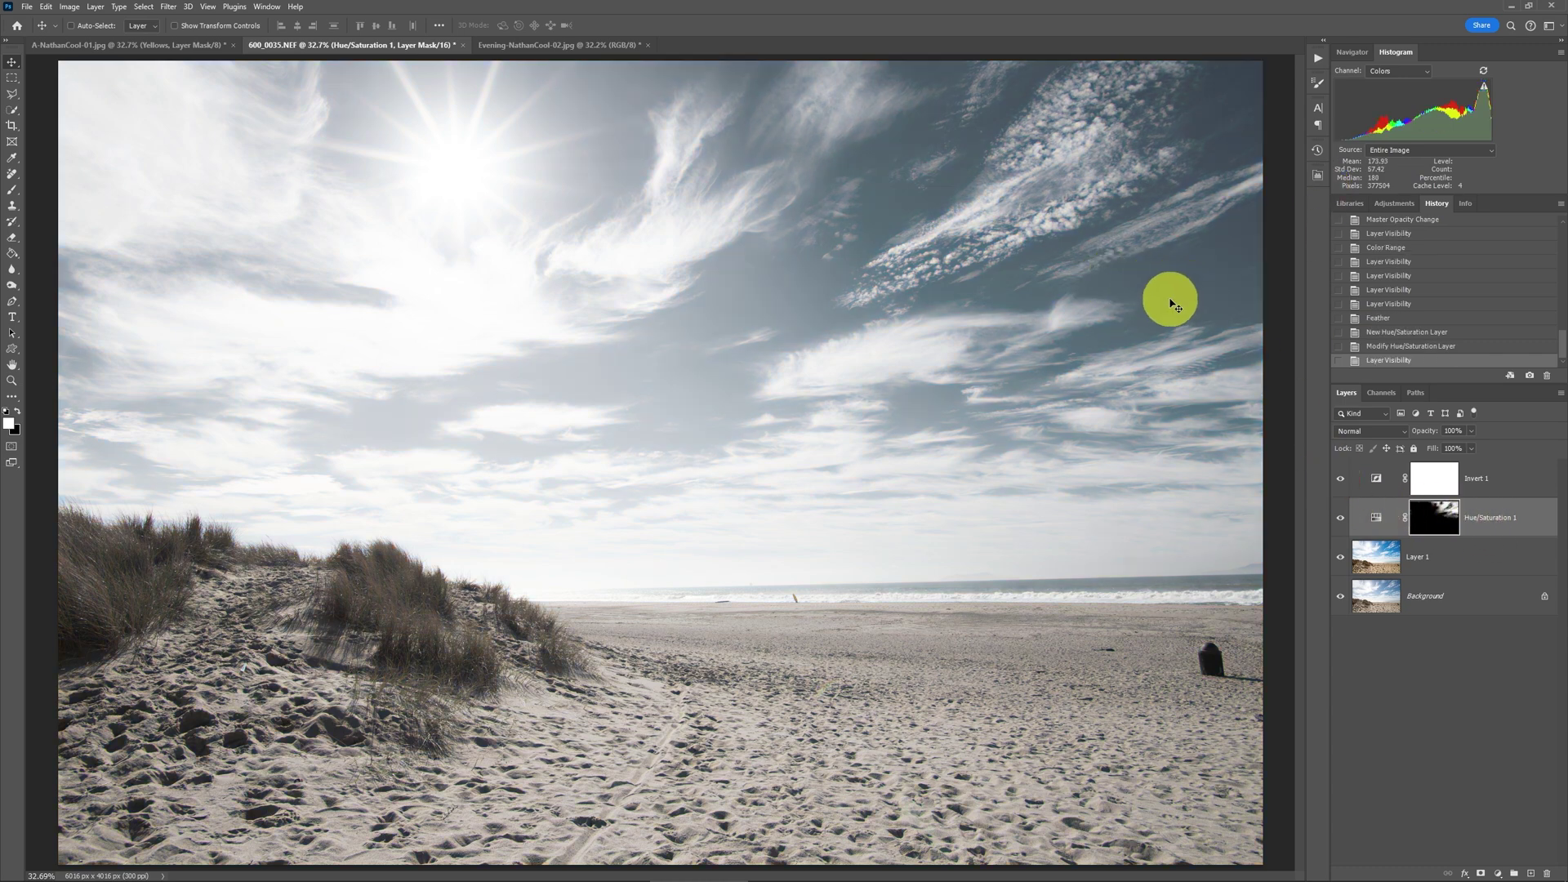
left_click(1341, 481)
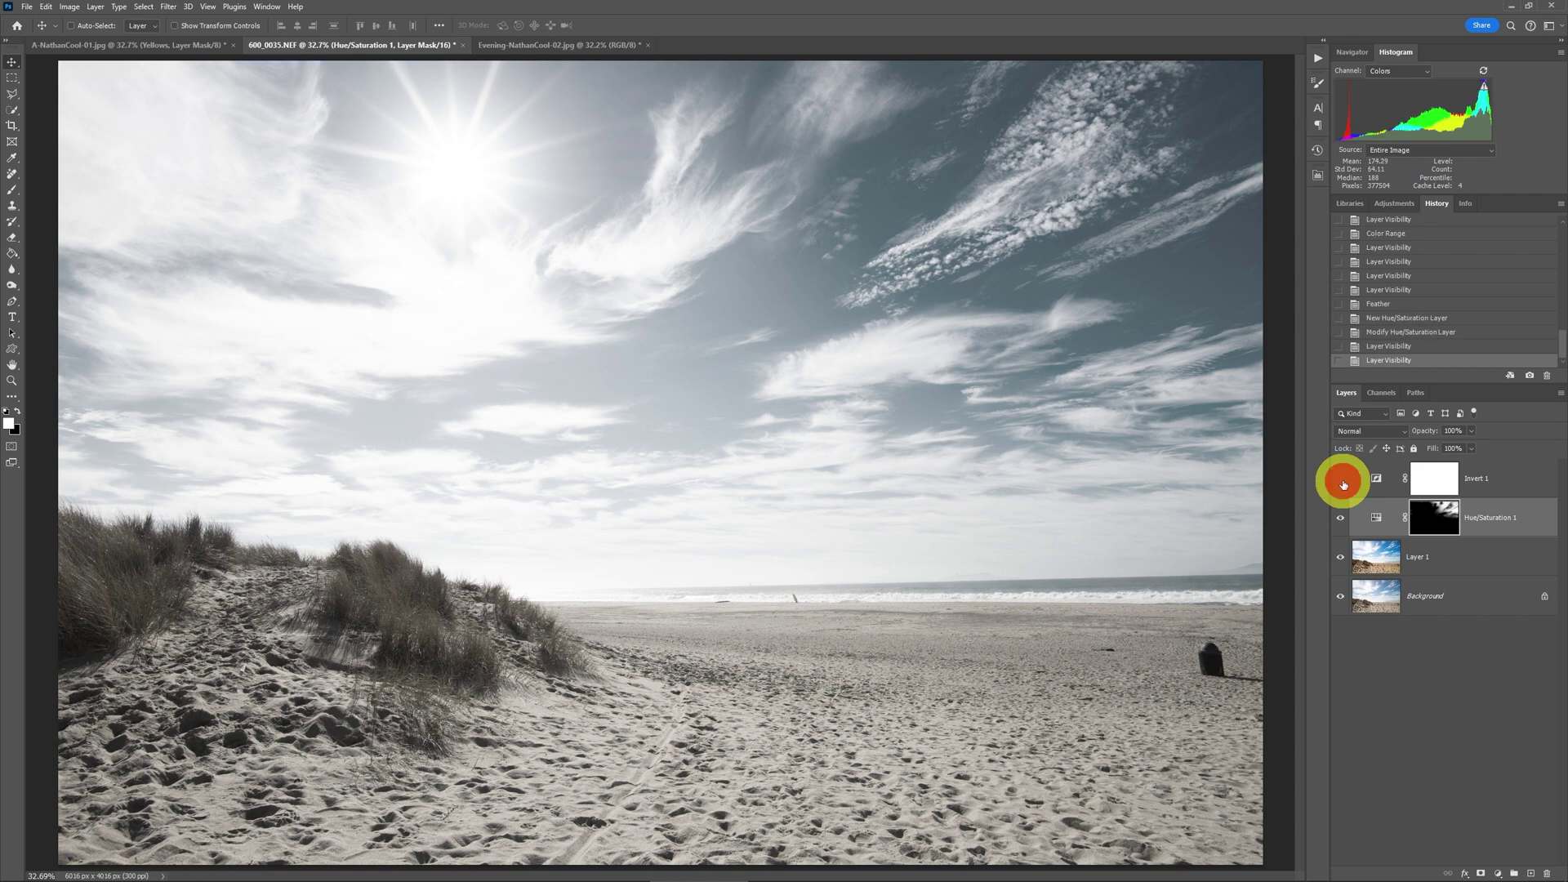
left_click(1375, 524)
left_click(1376, 527)
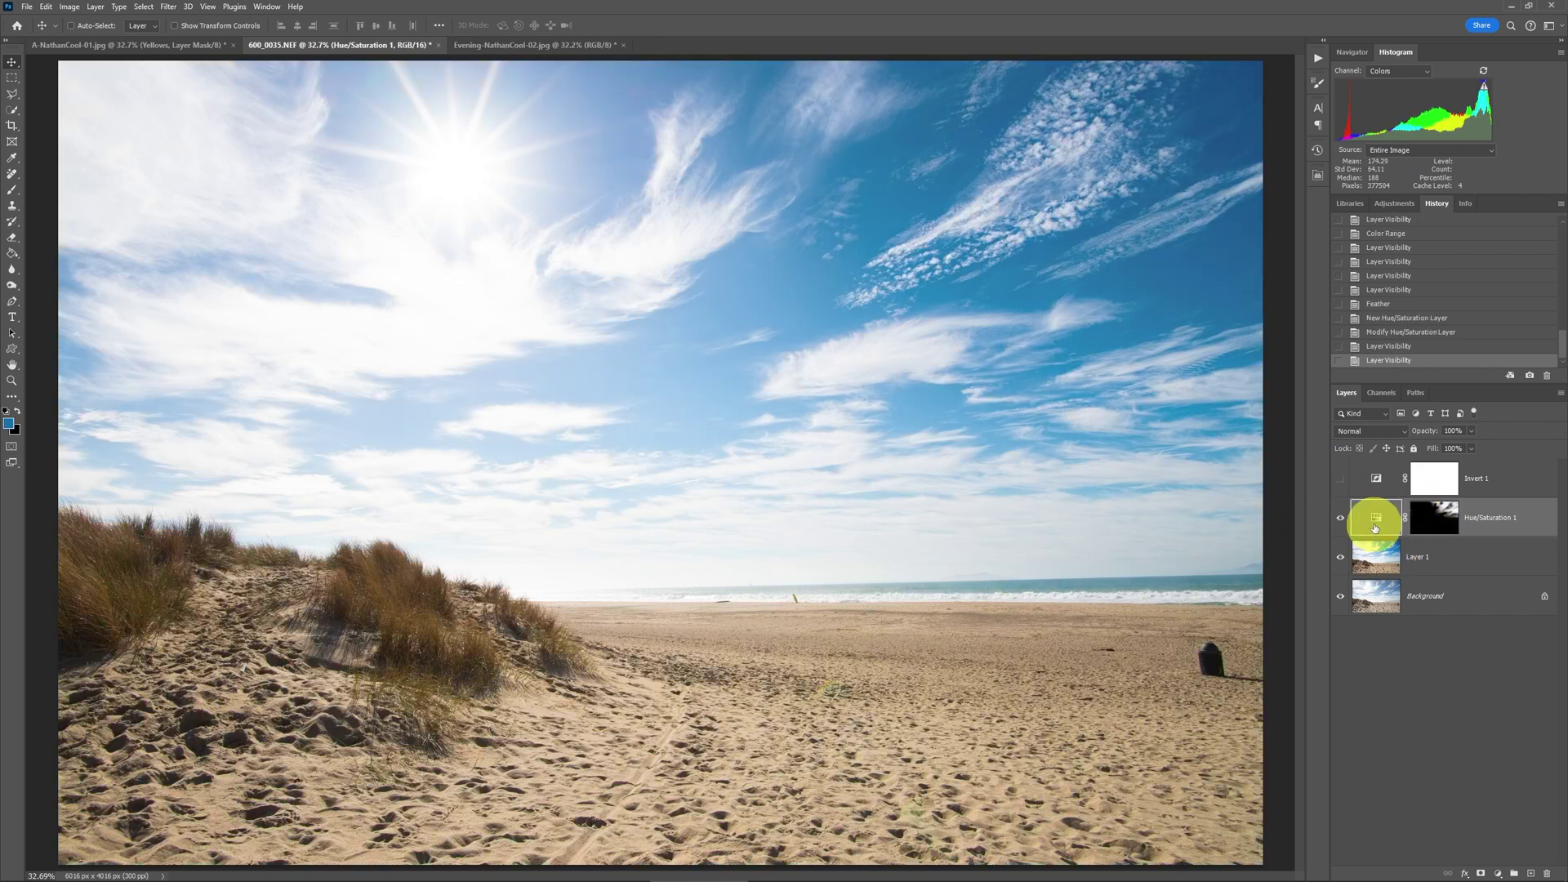
Sample the desaturated deep blue sky with the foreground Color Picker to read its saturation, and accept the sampled colour
left_click(10, 425)
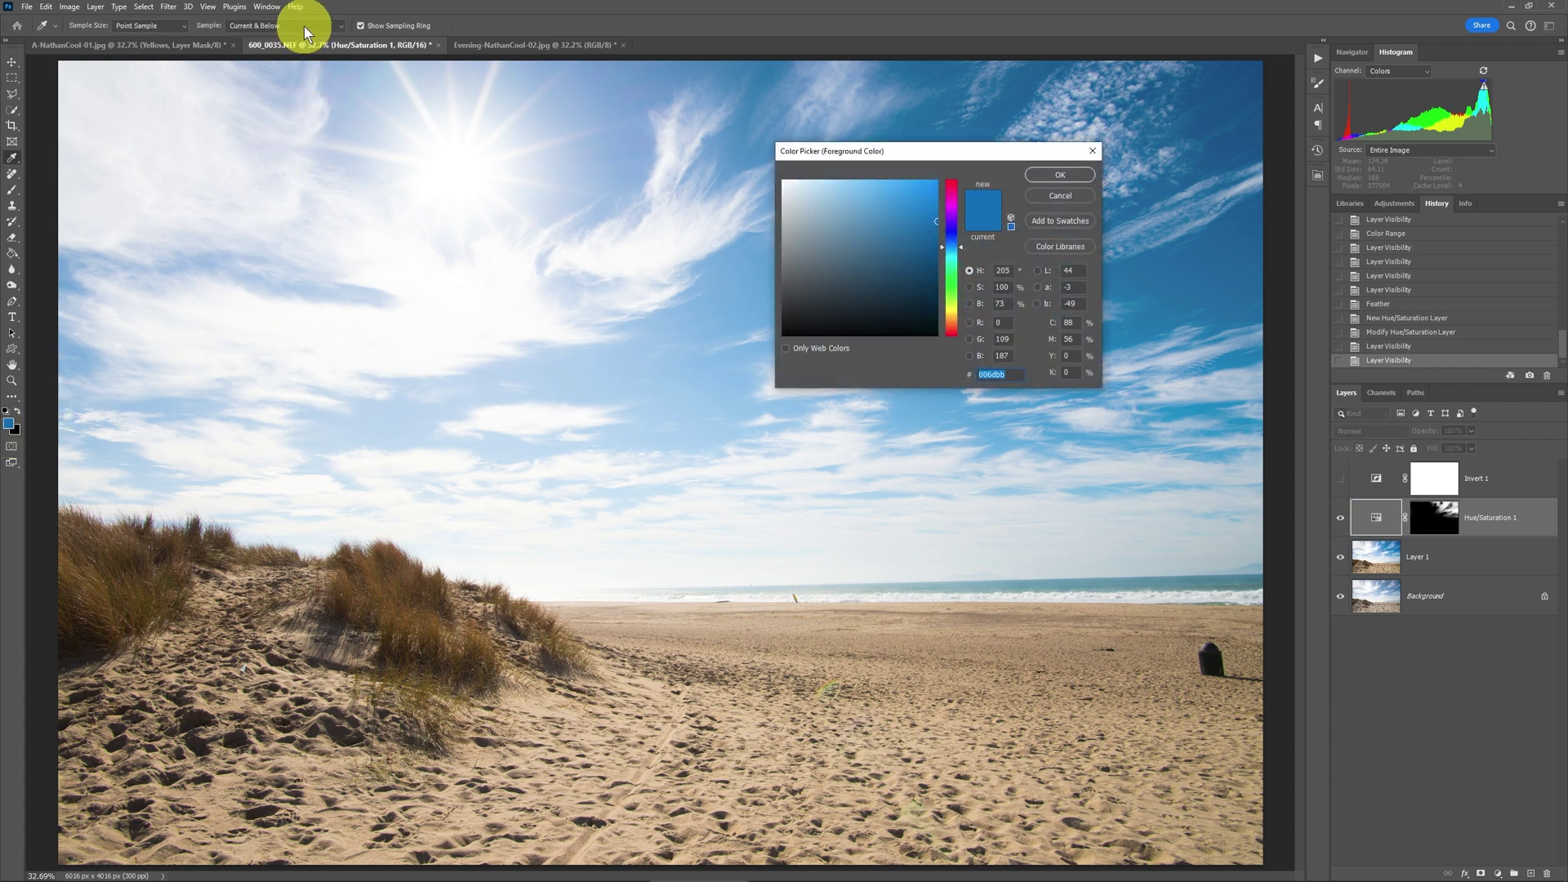
left_click_drag(980, 163, 784, 182)
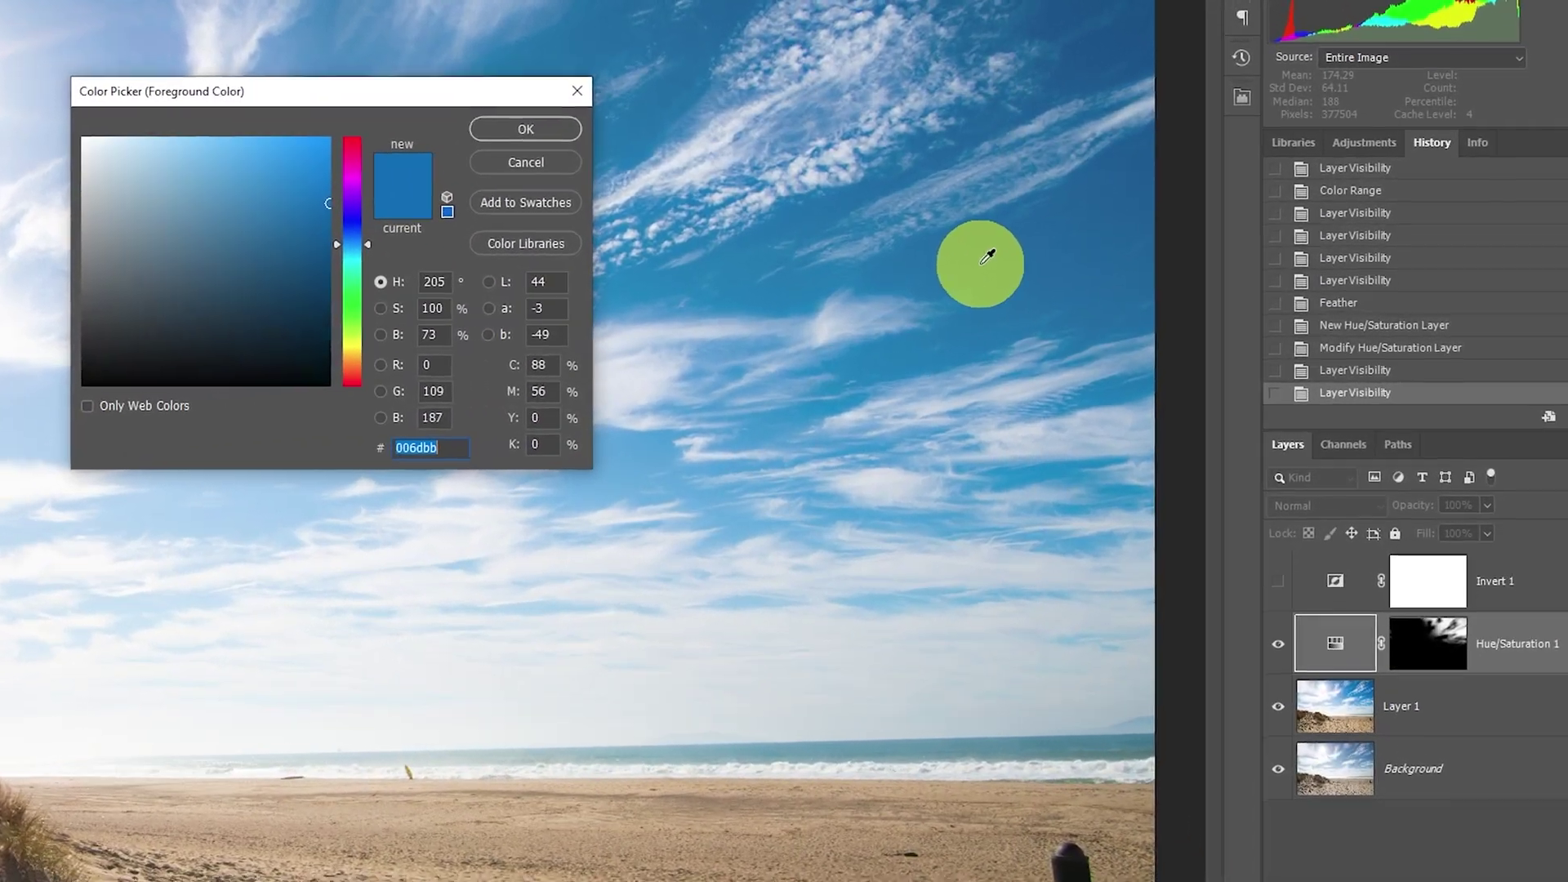
left_click(1082, 267)
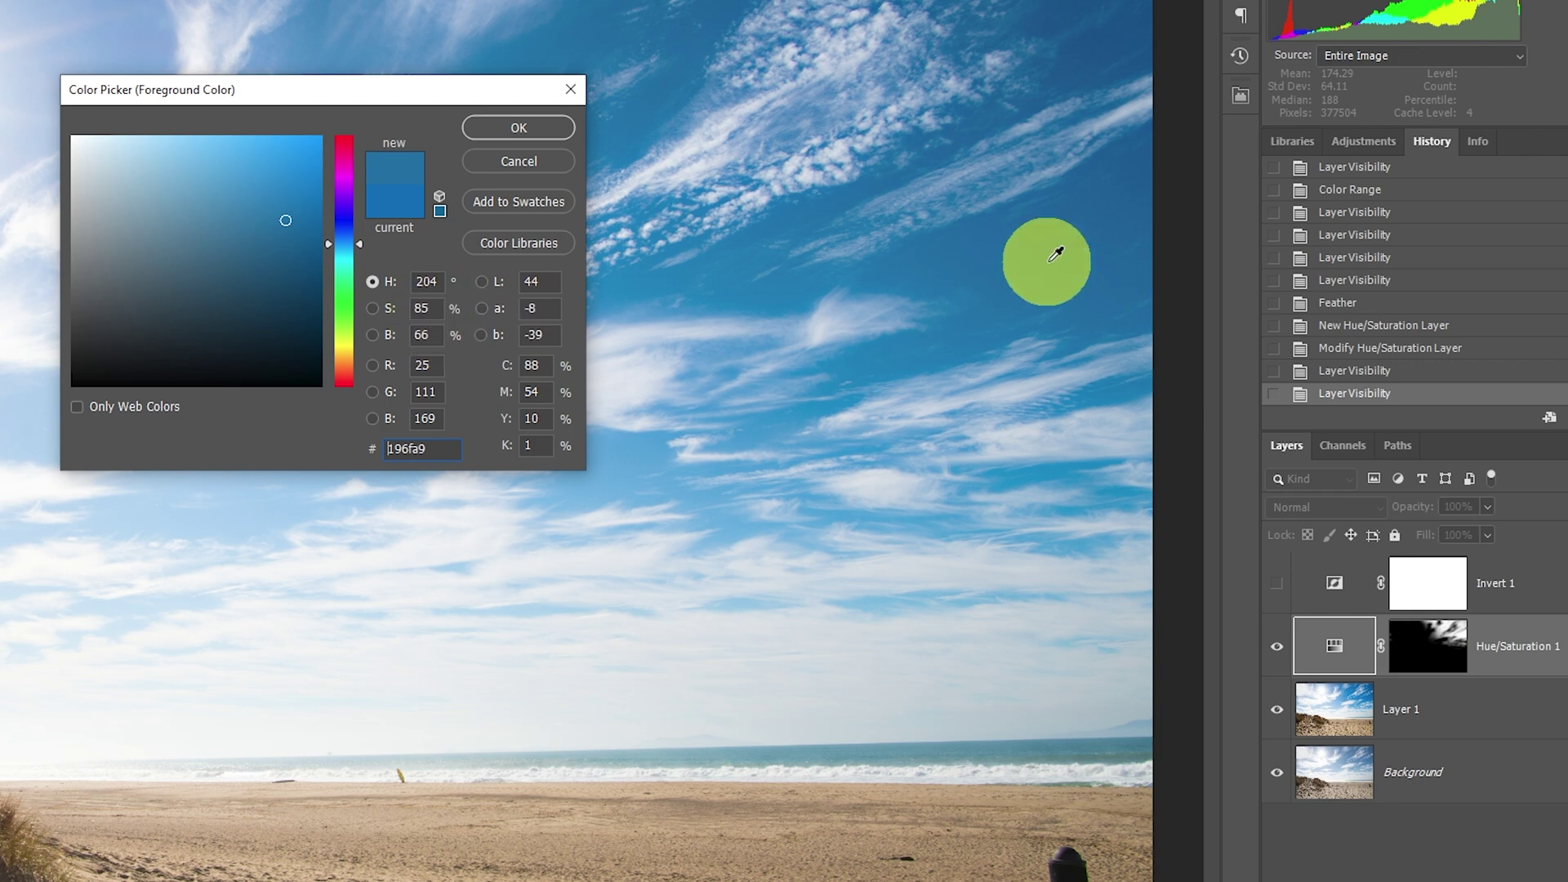
mouse_move(1017, 274)
left_mouse_down()
mouse_move(1015, 231)
mouse_move(938, 252)
mouse_move(1007, 262)
mouse_move(1002, 287)
mouse_move(1097, 201)
mouse_move(1029, 248)
left_mouse_up()
left_click(494, 128)
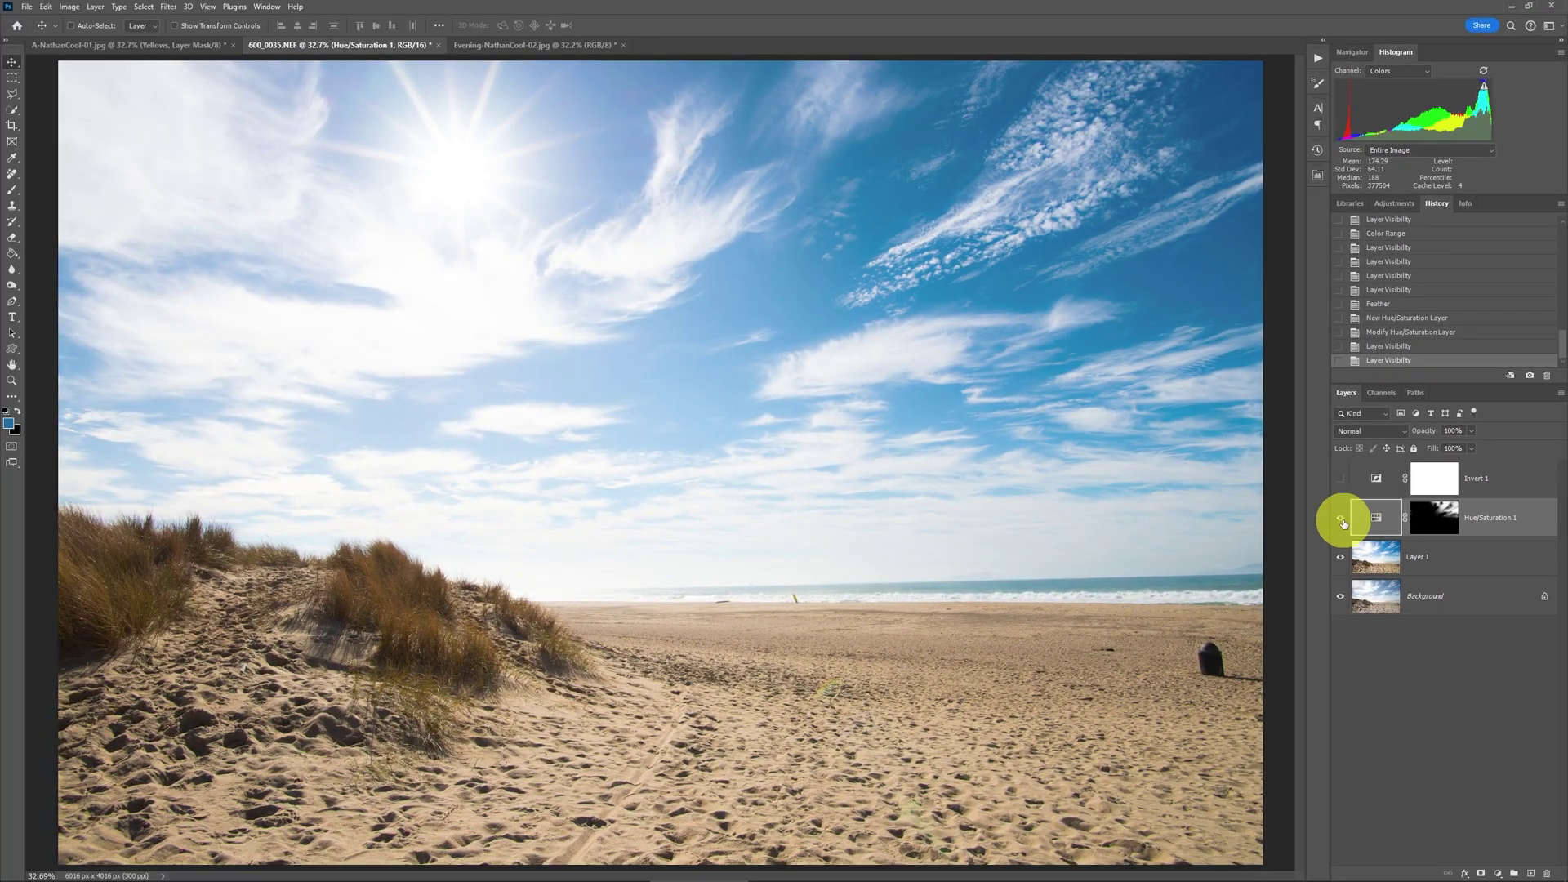
Hide the Hue/Saturation 1 layer, sample the same deep blue sky in the foreground Color Picker for comparison, and show the layer again
left_click(1276, 646)
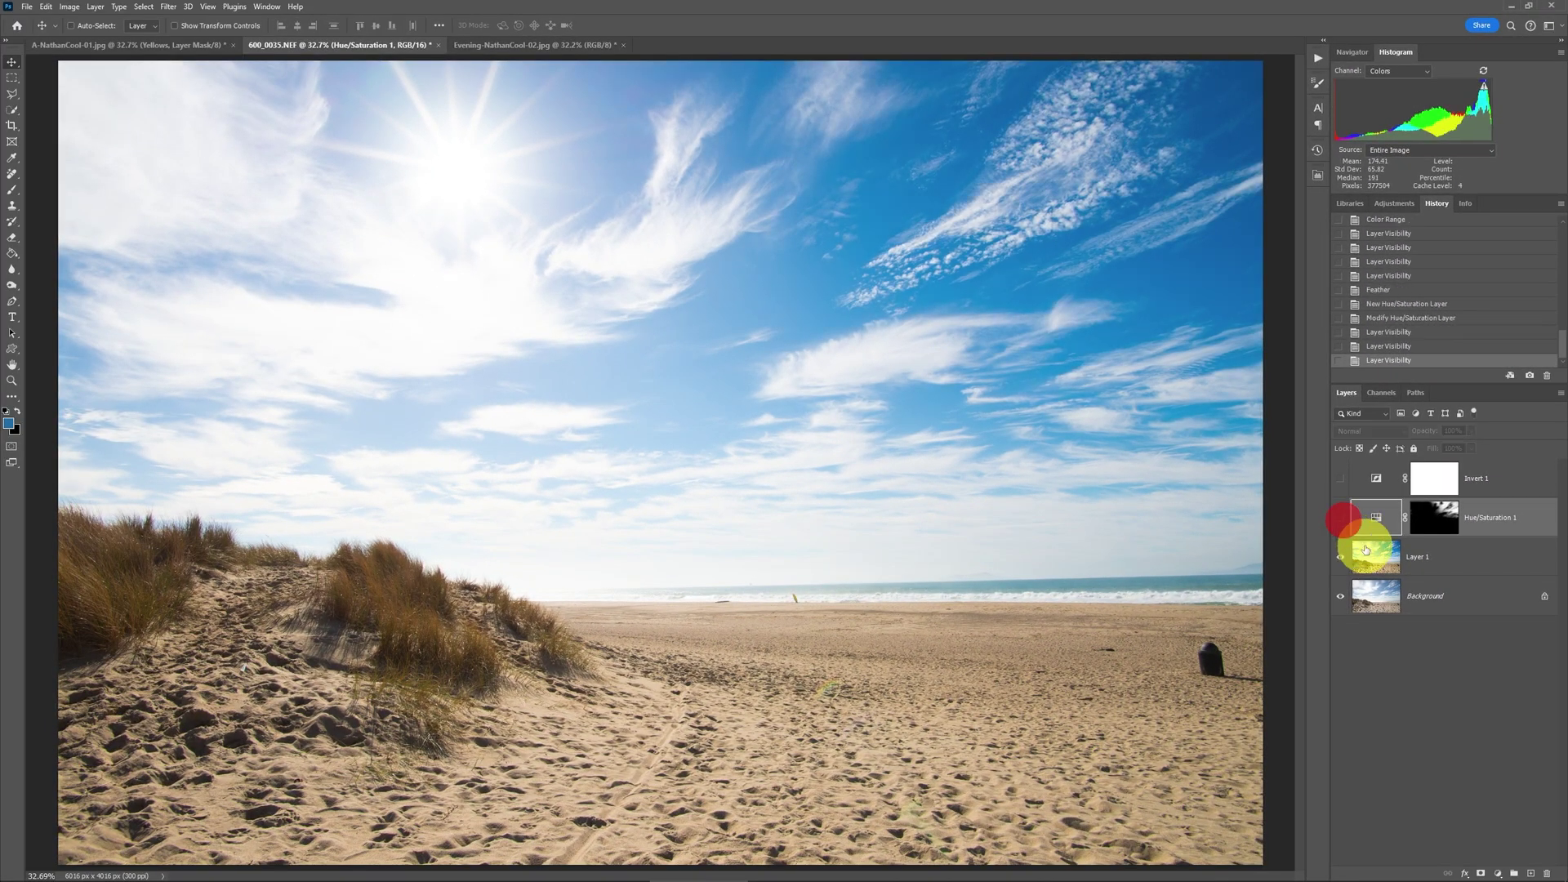
left_click(10, 424)
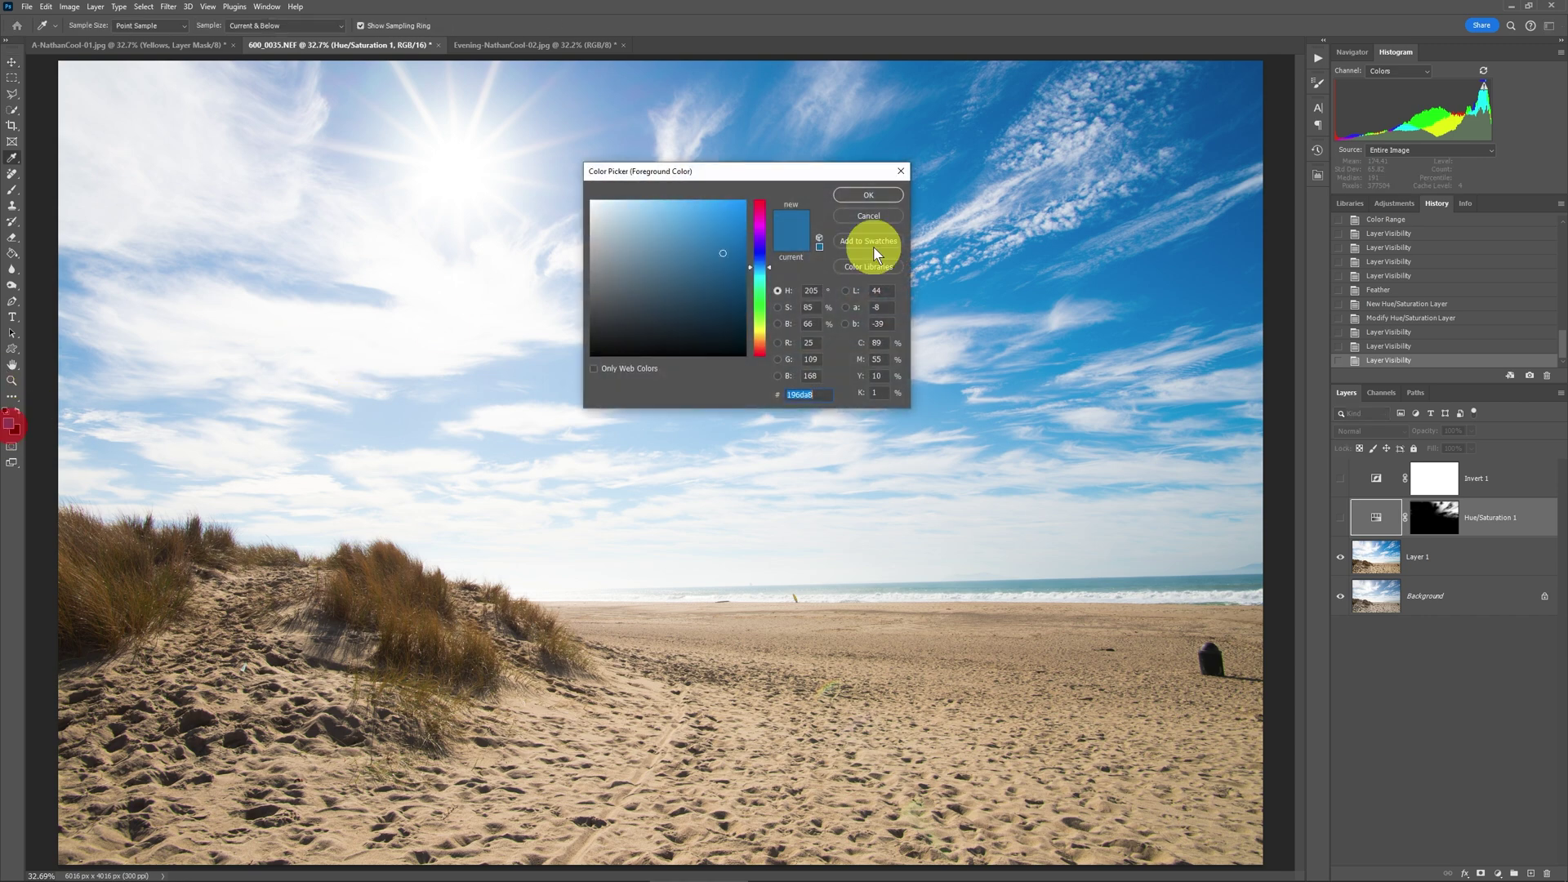
left_click(1152, 272)
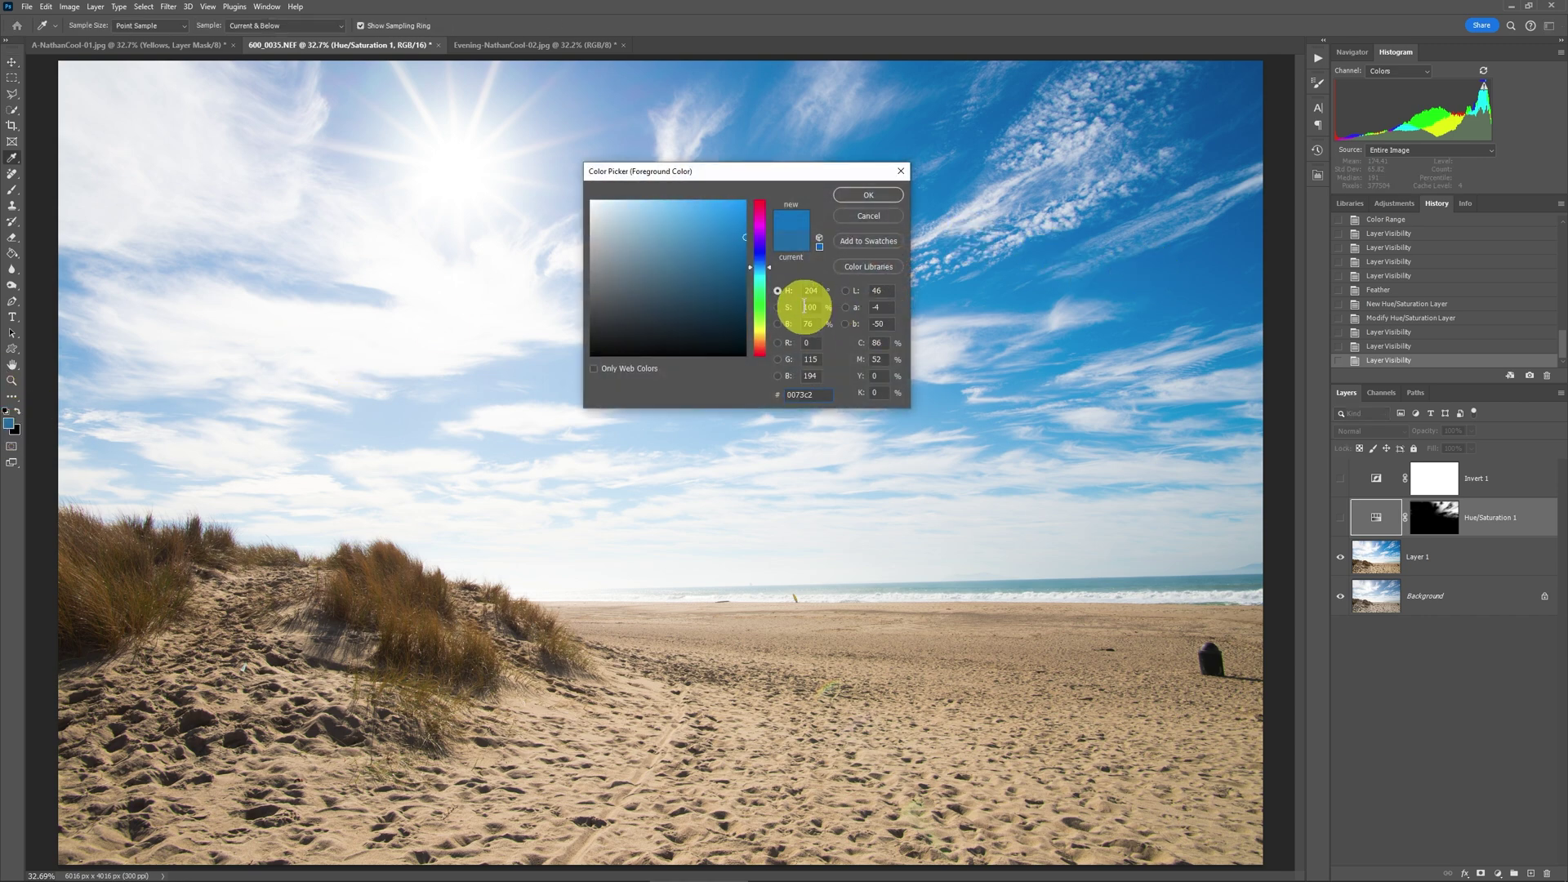
left_click_drag(1145, 273, 1197, 277)
left_click(868, 196)
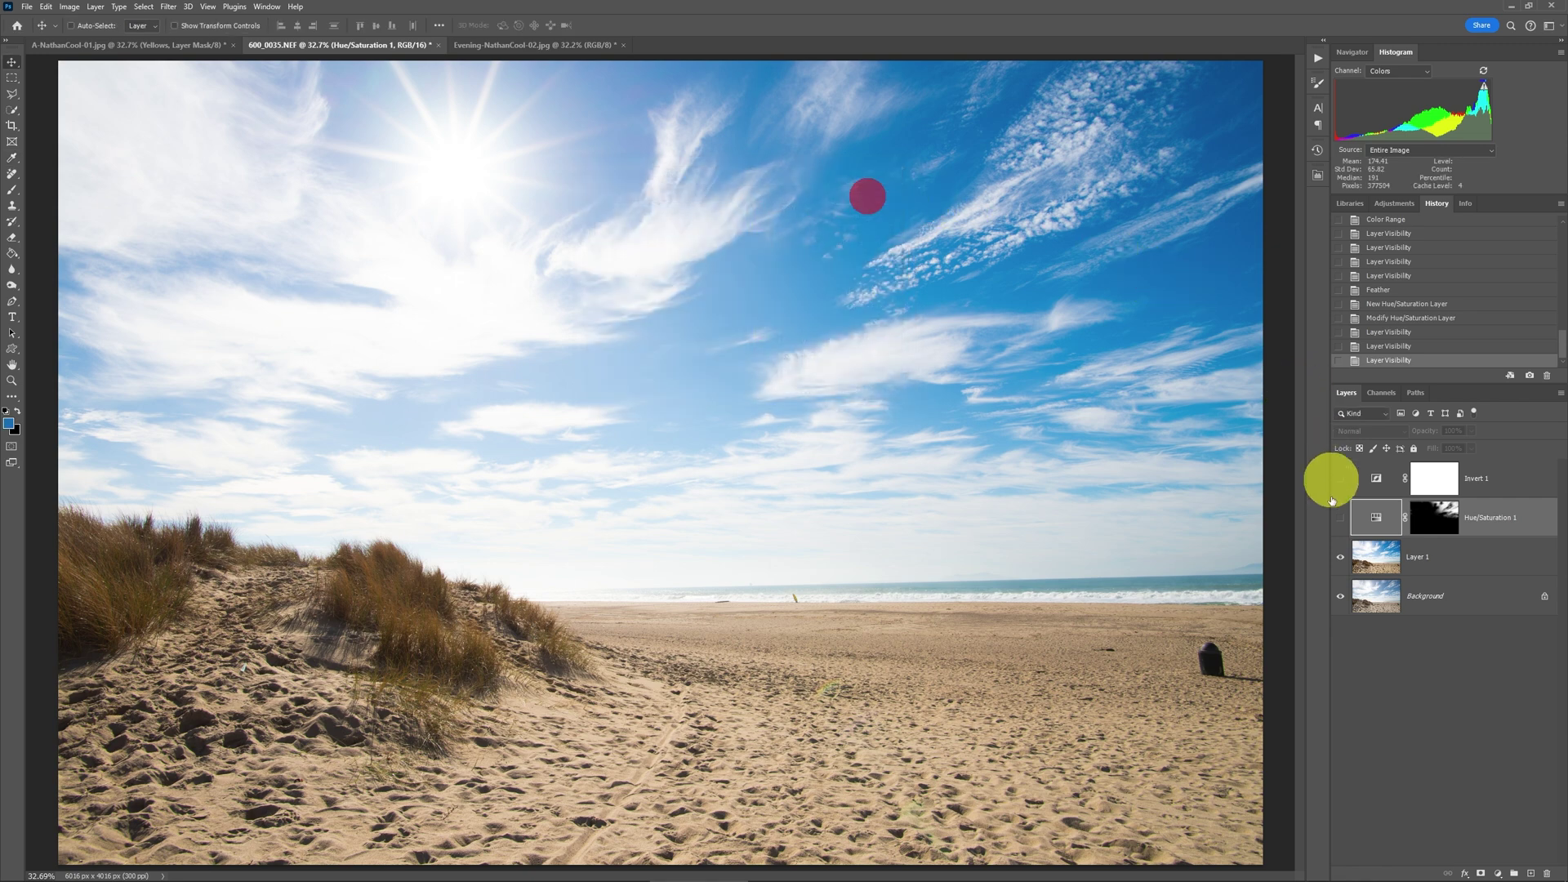
left_click(1340, 520)
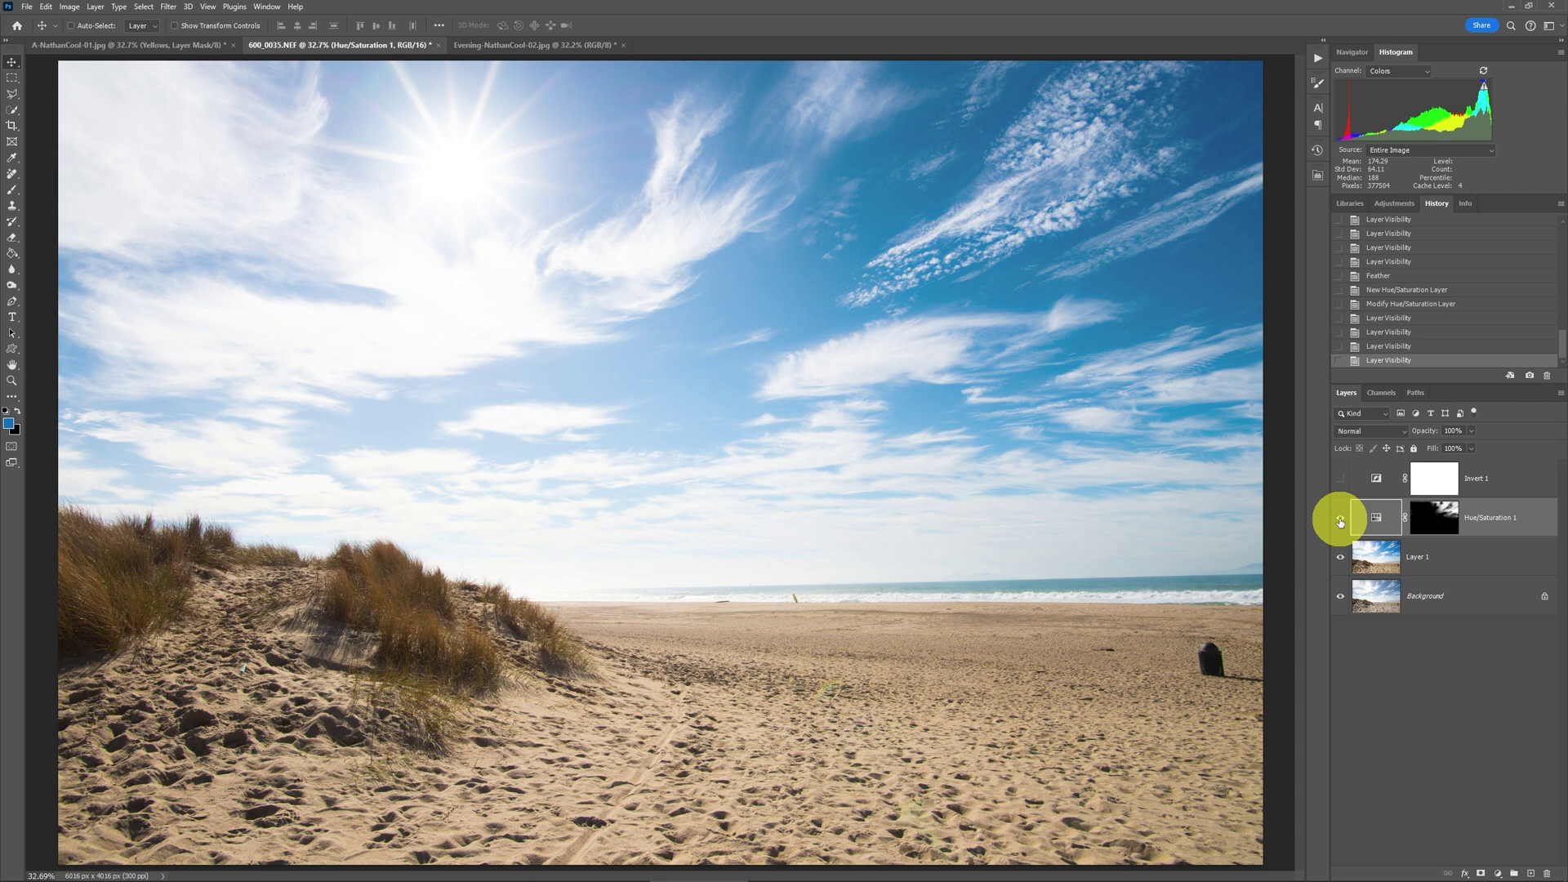
Switch to the evening lake photo and sample several spots of the pink clouds in the foreground Color Picker
left_click(521, 45)
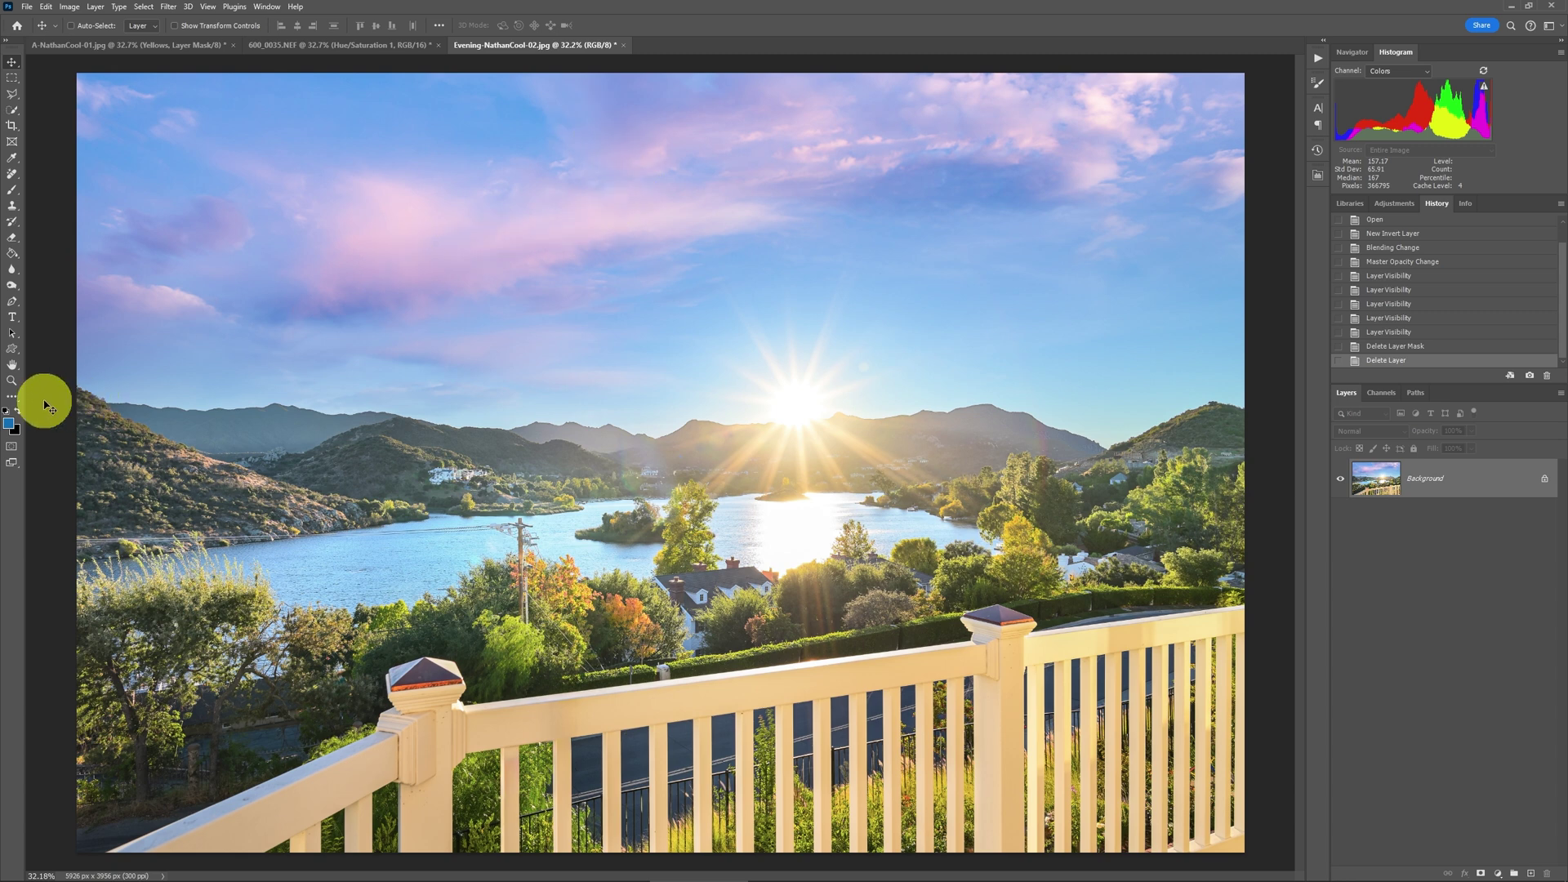
left_click(11, 425)
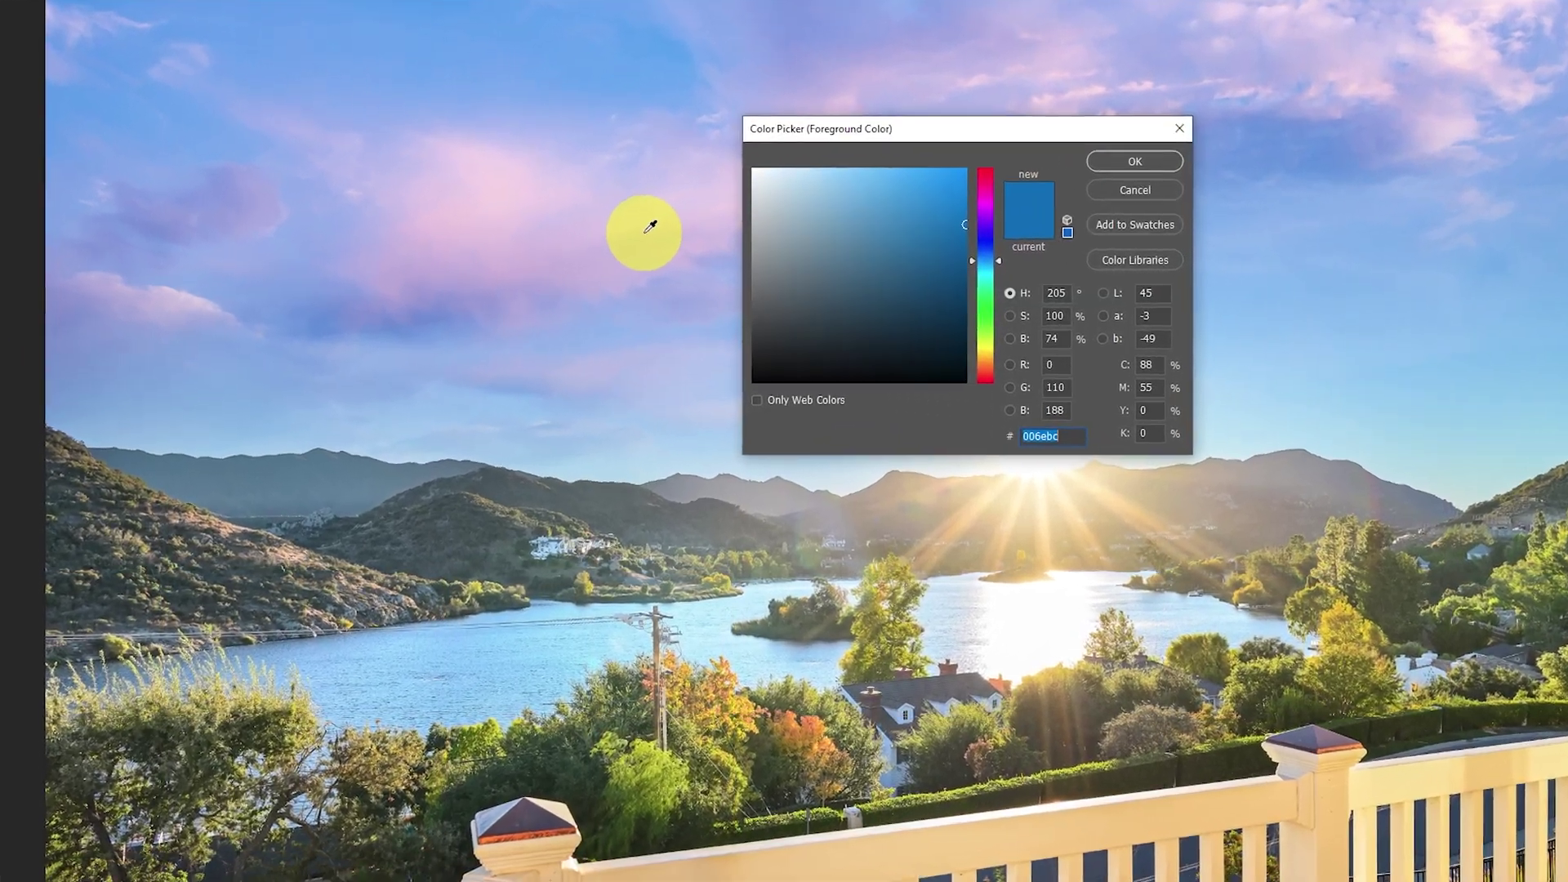
left_click(526, 234)
left_click(717, 201)
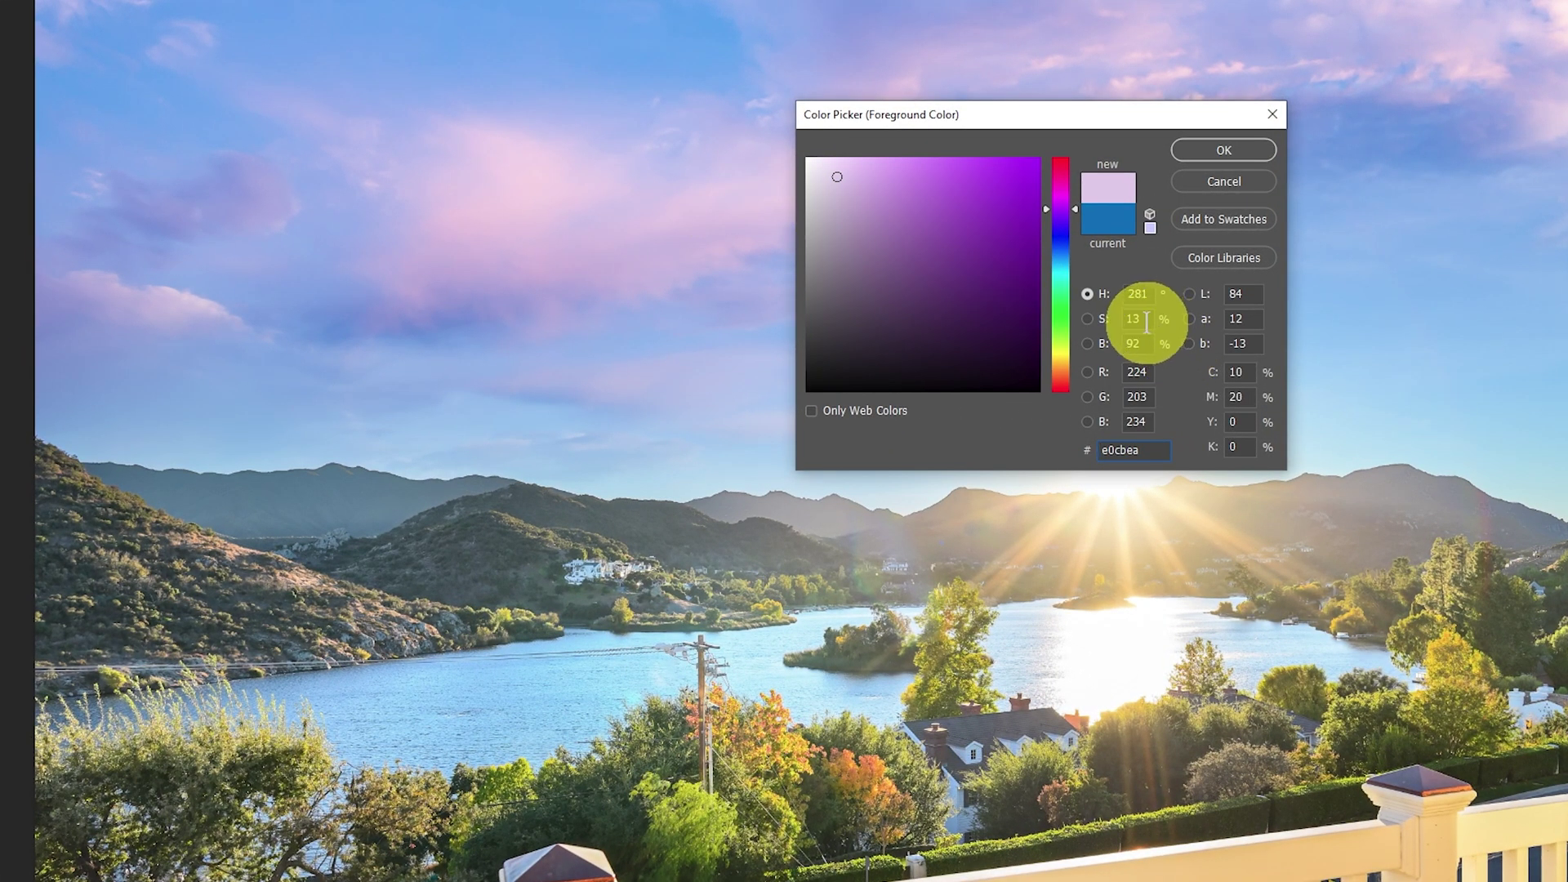
left_click(512, 200)
left_click_drag(540, 235, 568, 197)
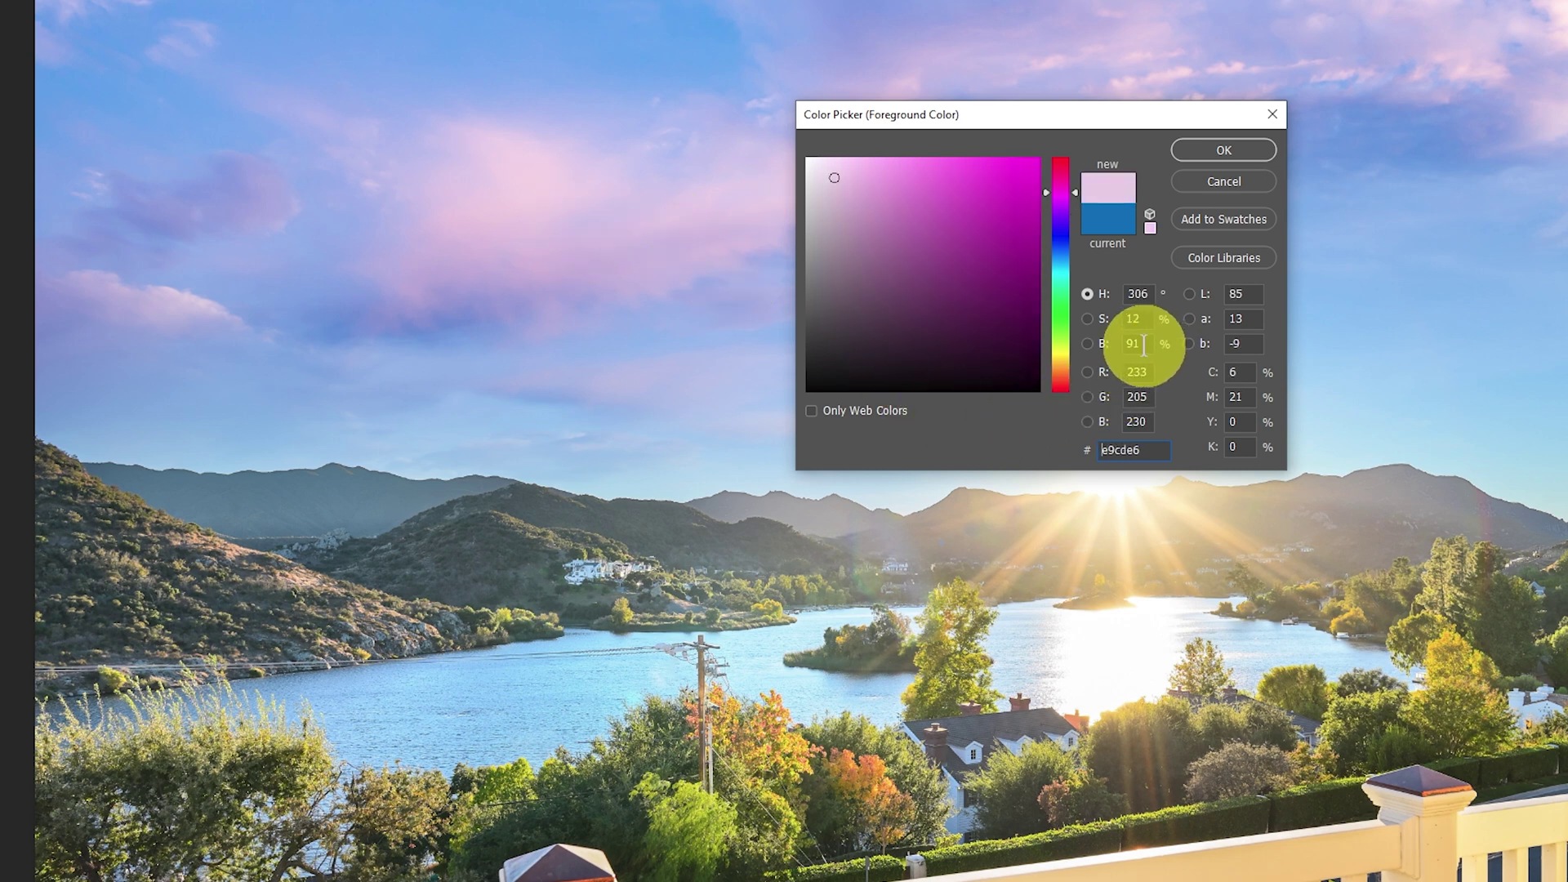
Move the Color Picker off the clouds, sample further pink and purple cloud areas to compare their saturation, and close the picker
left_click_drag(1000, 116, 1297, 151)
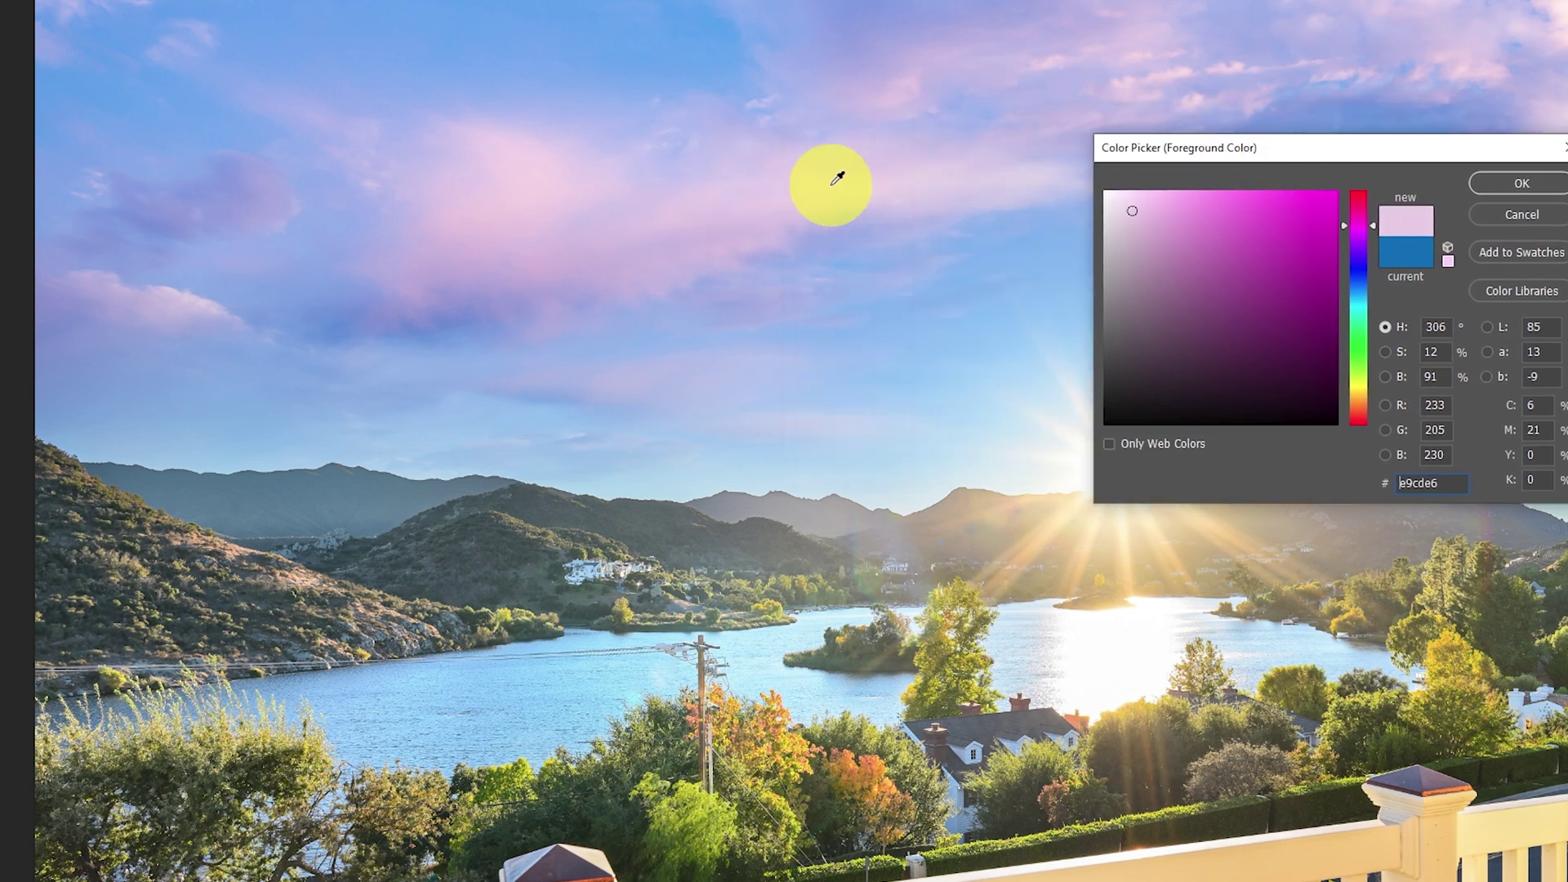
left_click_drag(837, 177, 781, 200)
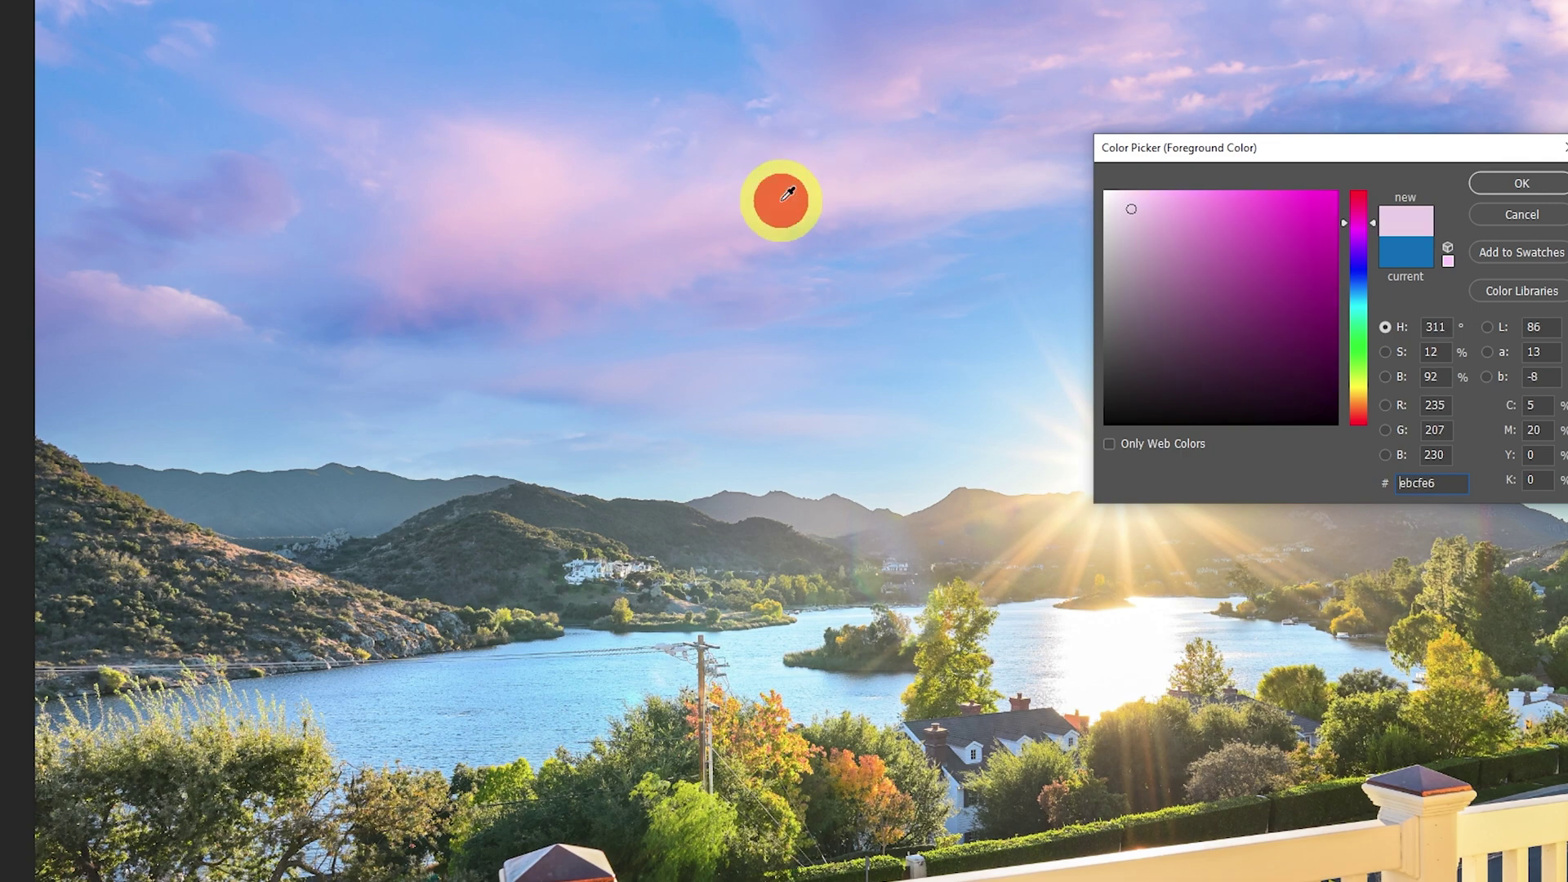
left_click(532, 270)
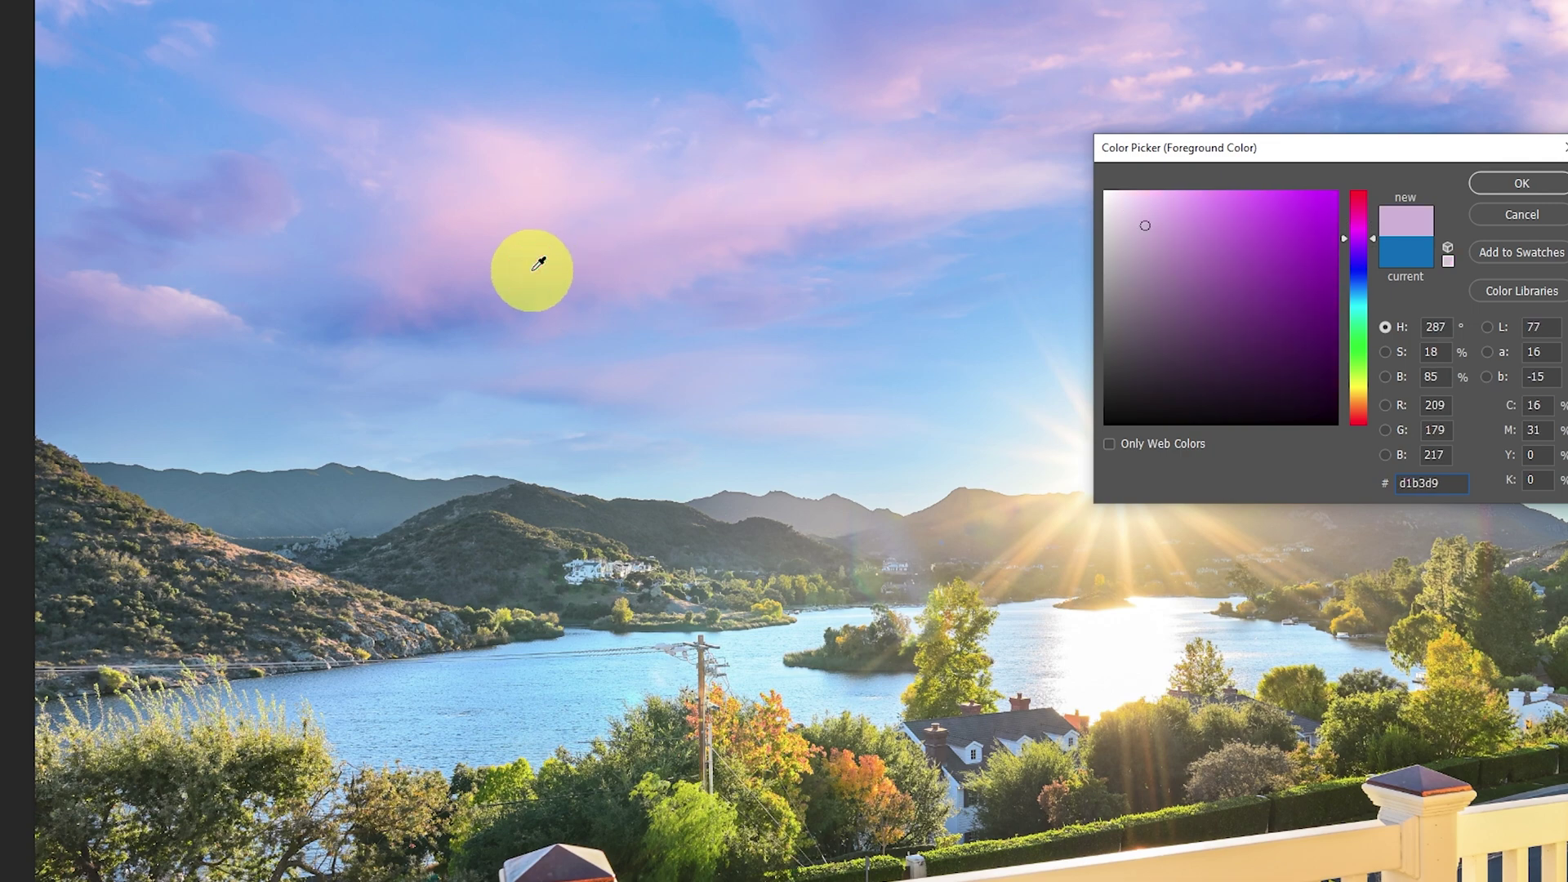
left_click(681, 229)
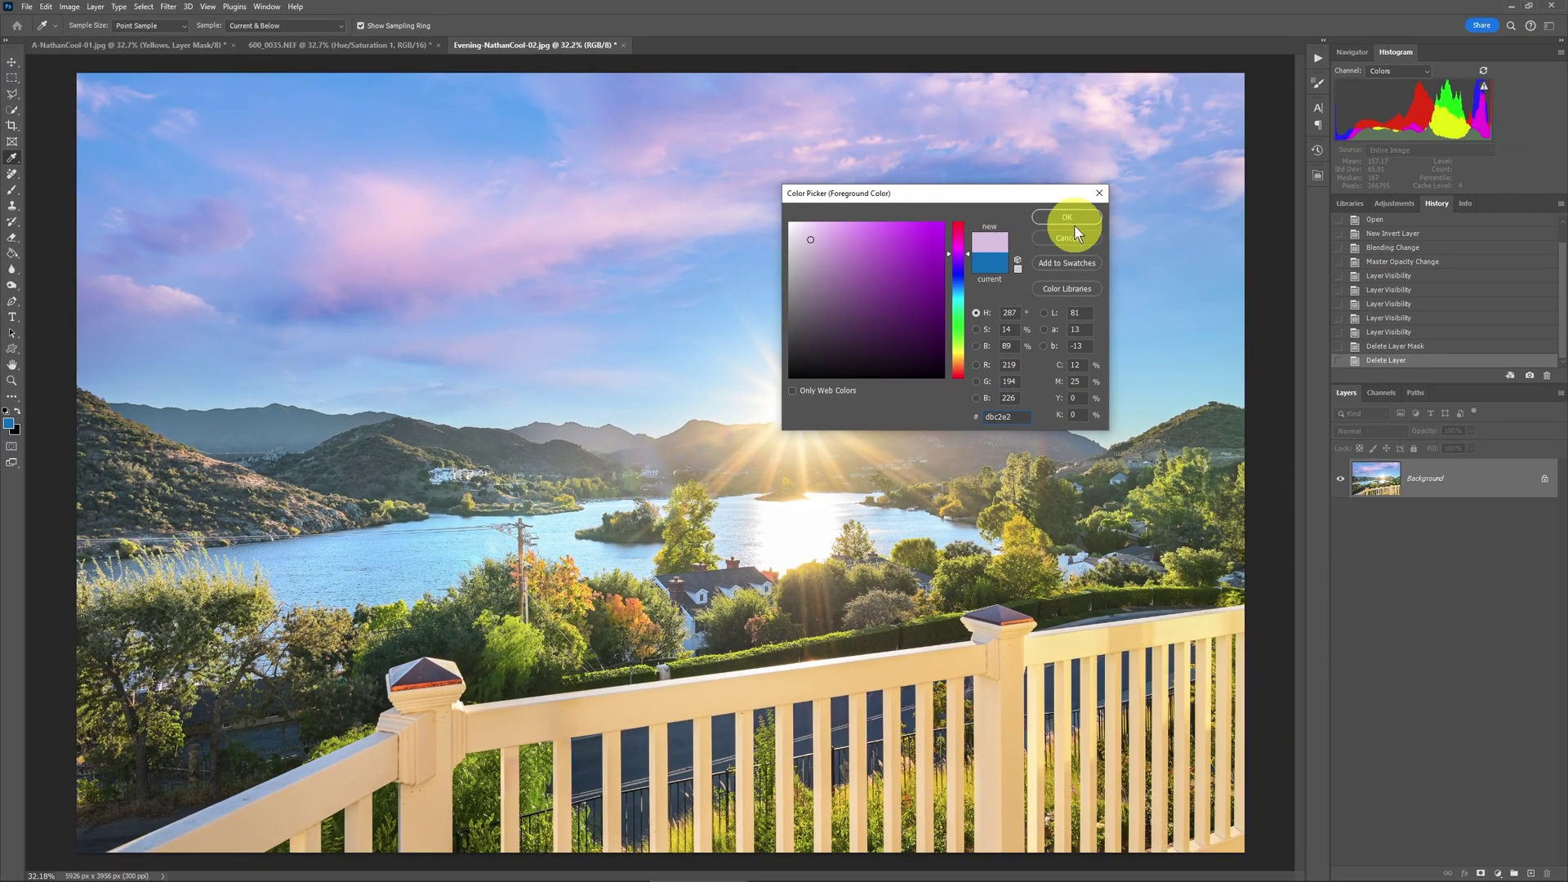
left_click(1192, 208)
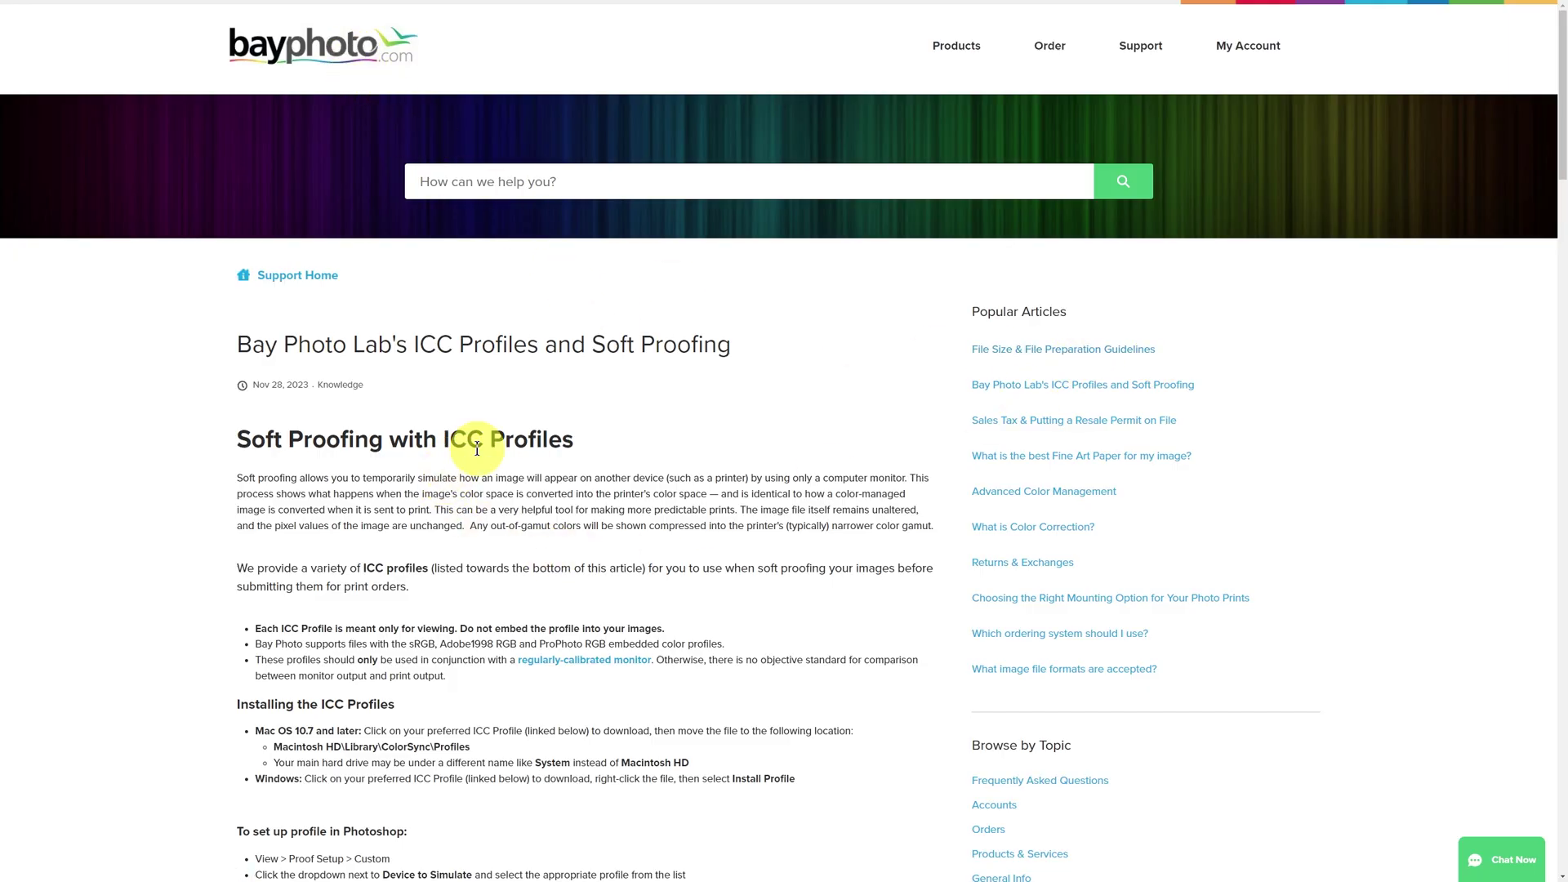
Look through Bay Photo Lab's ICC profile article, return to Photoshop, and set a custom proof simulating BayPhoto_Photographic_Lustre with Preserve RGB Numbers off
left_click_drag(1562, 121, 1551, 560)
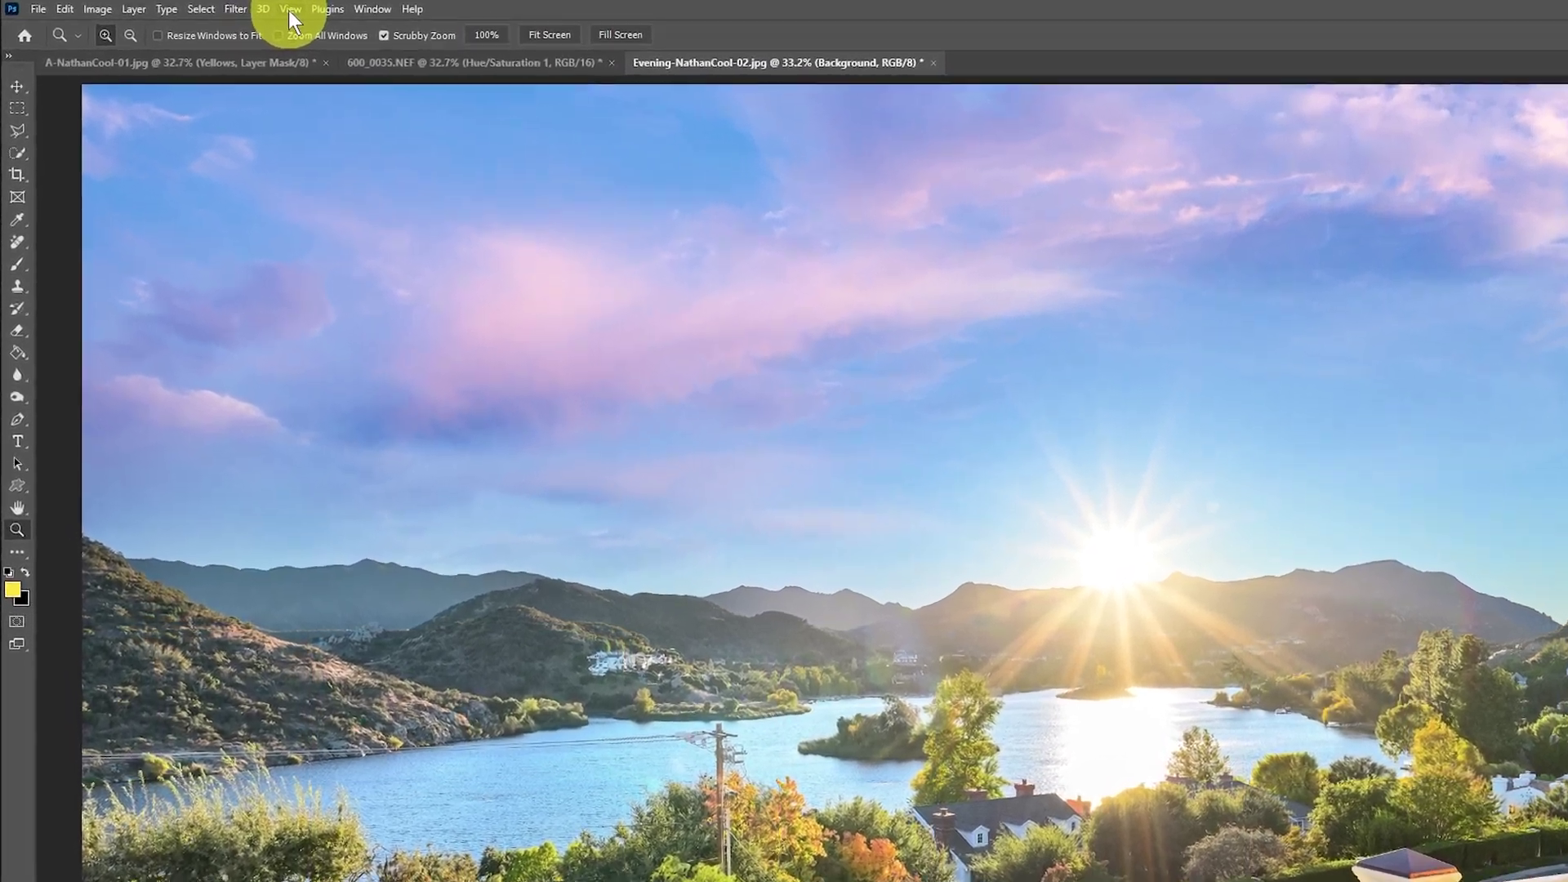
left_click(244, 9)
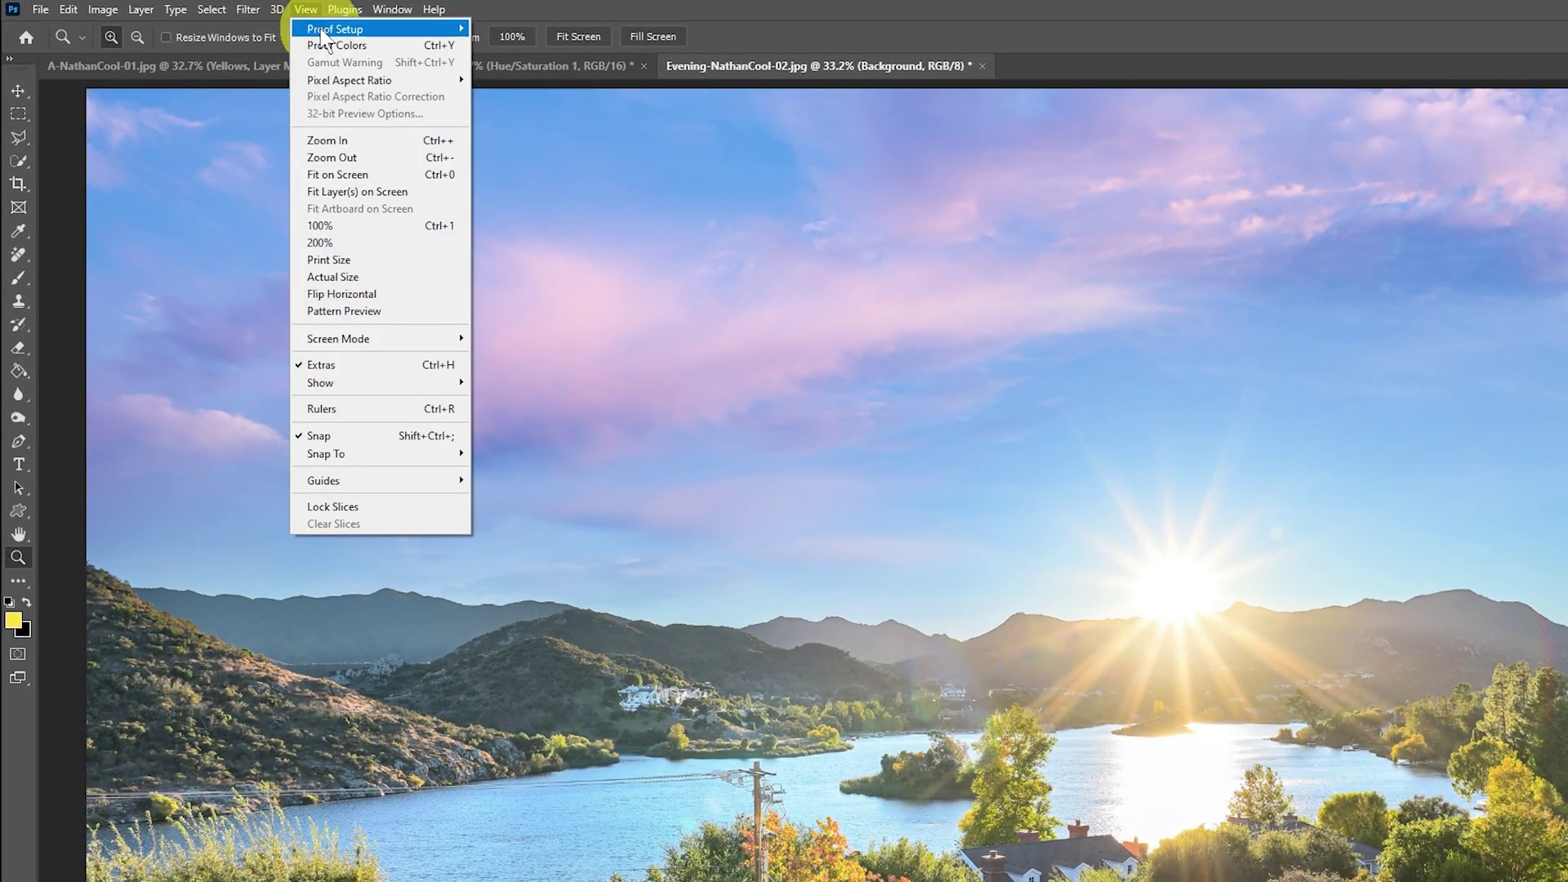
mouse_move(324, 37)
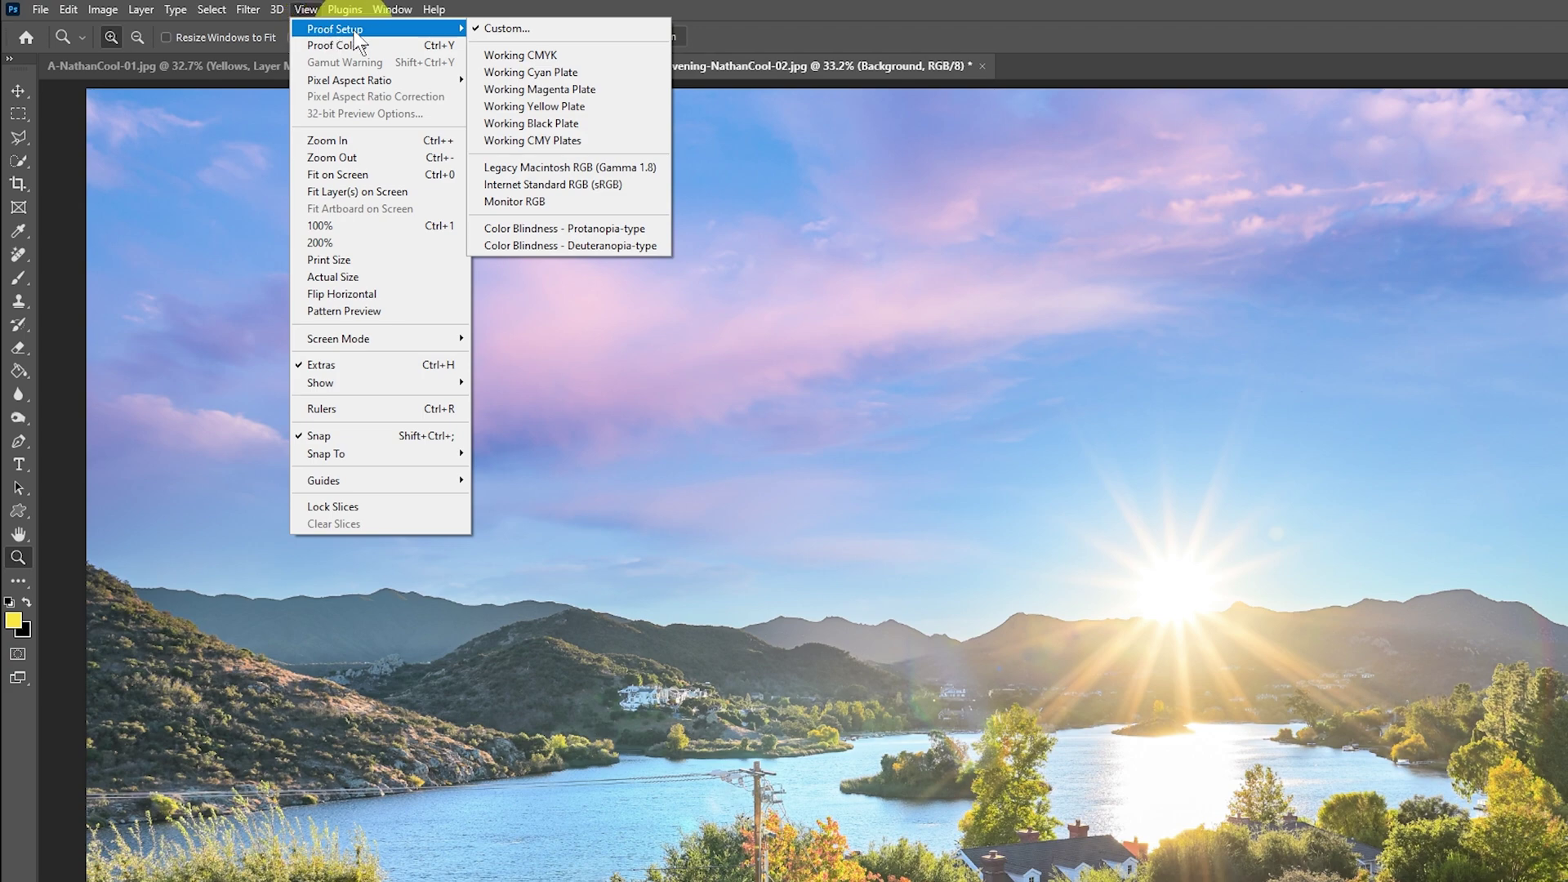
left_click(512, 28)
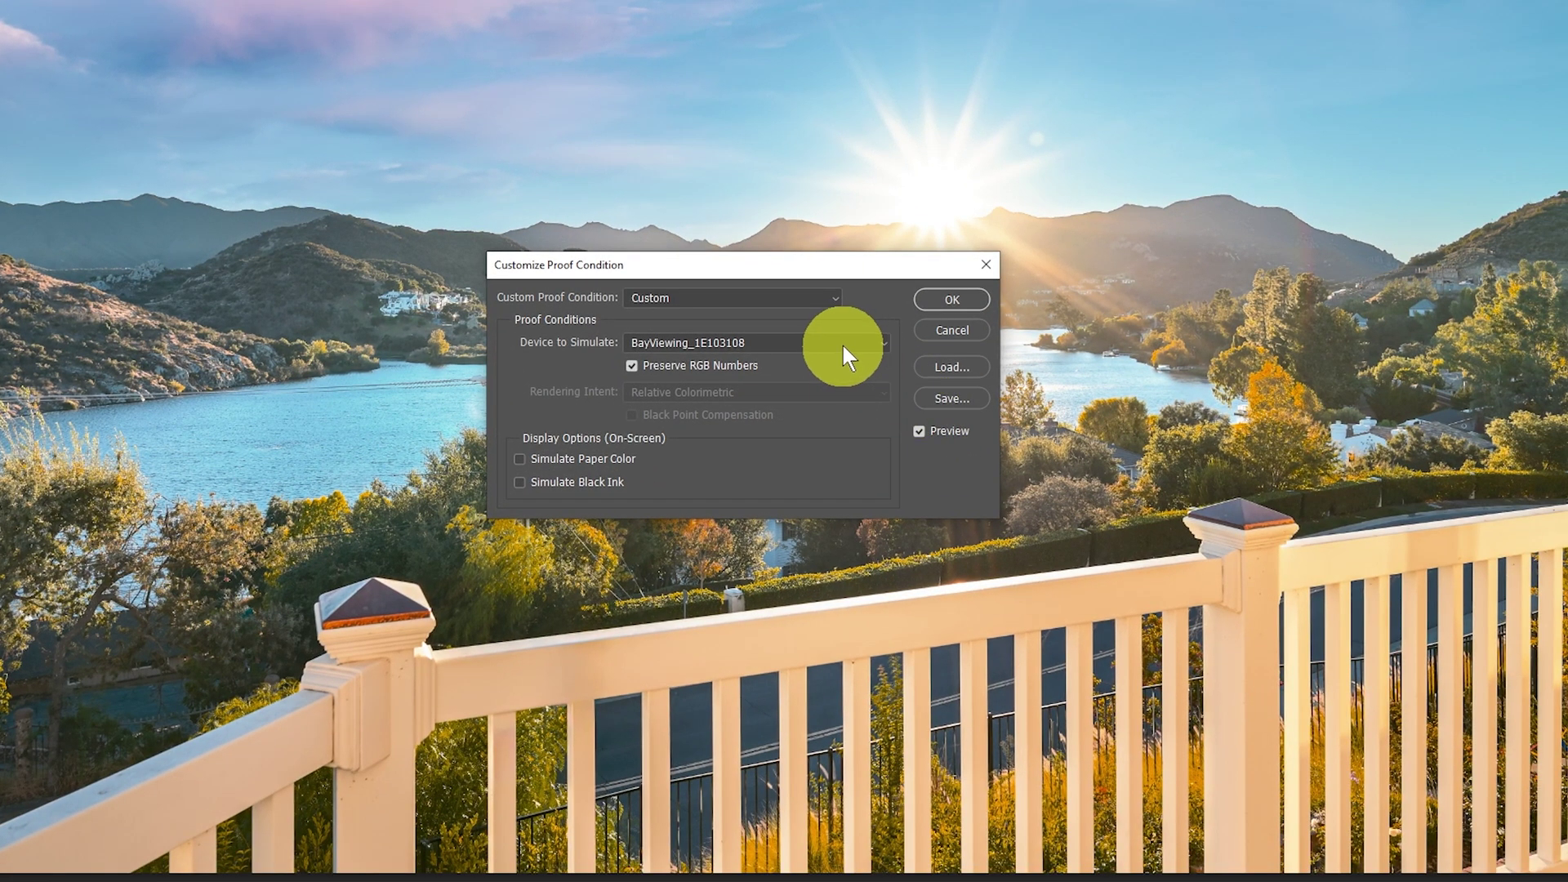
left_click(841, 343)
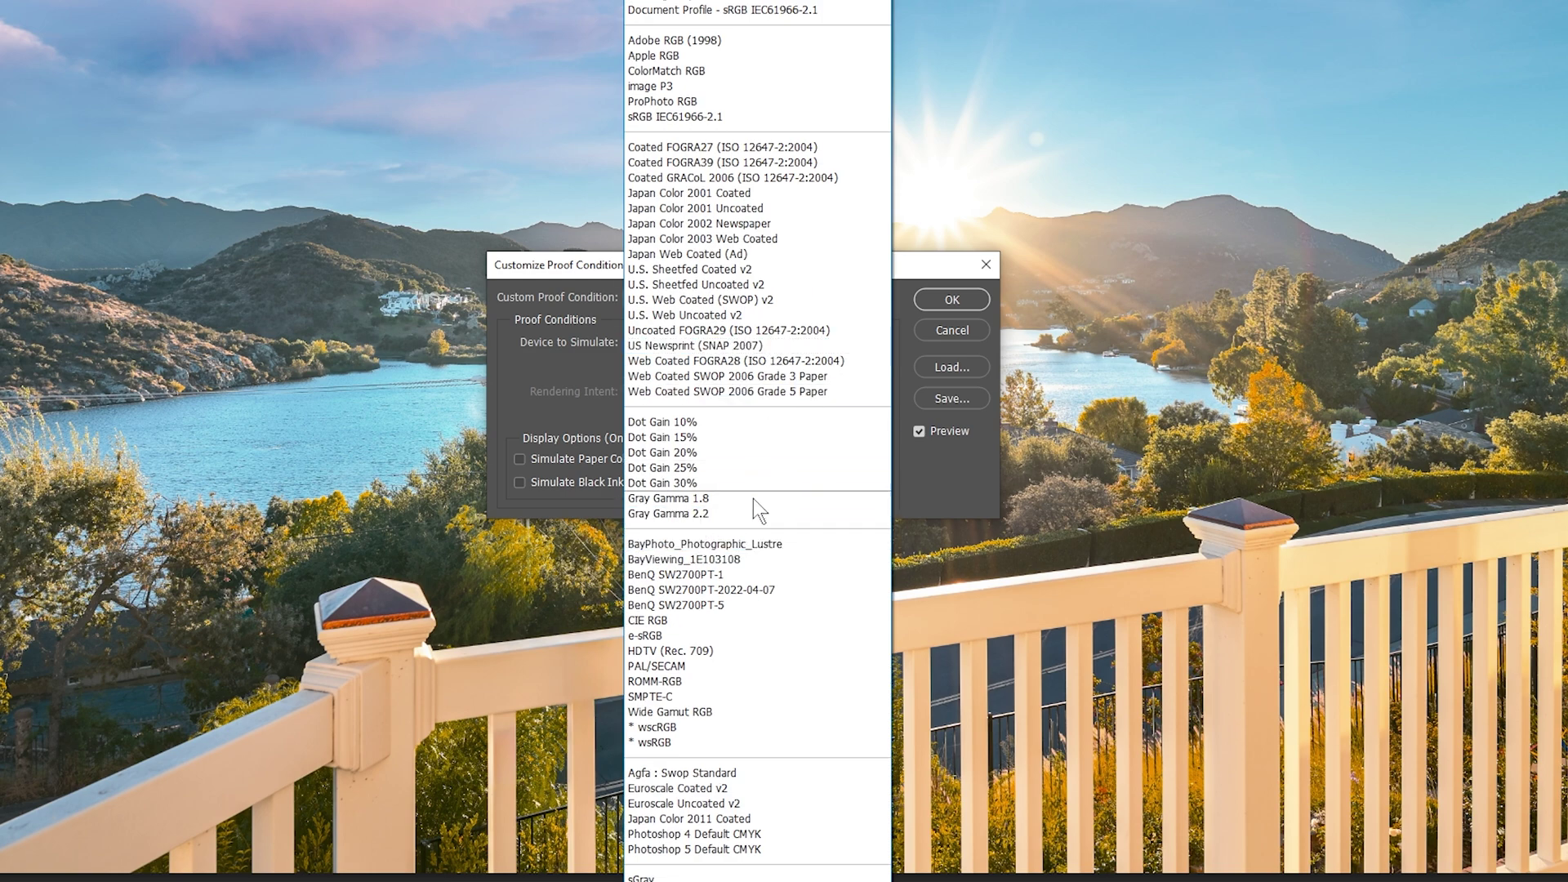
left_click(748, 544)
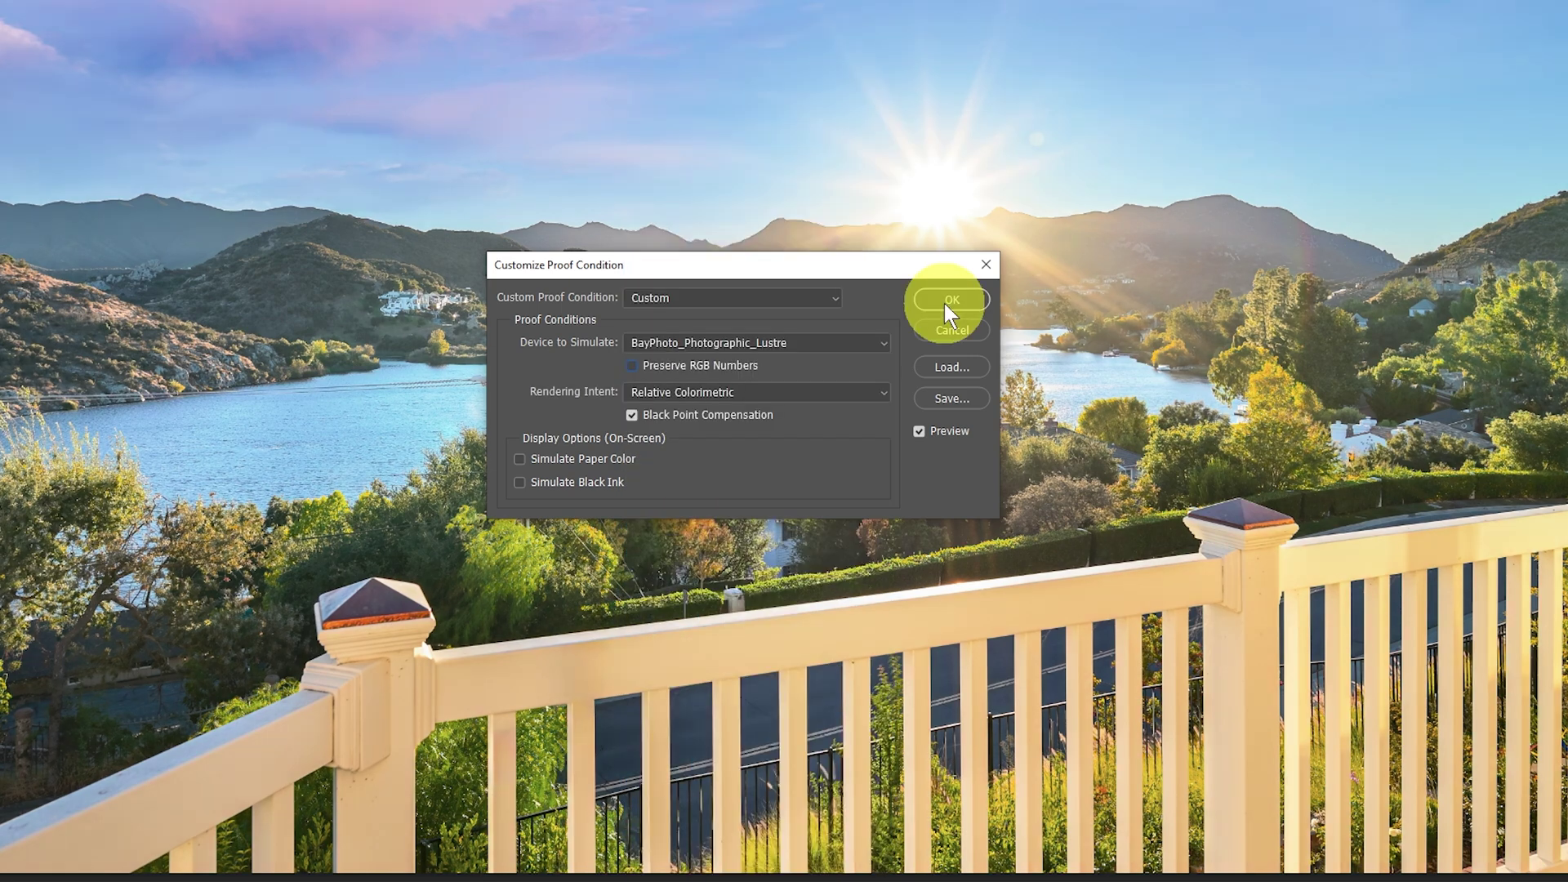
left_click(944, 302)
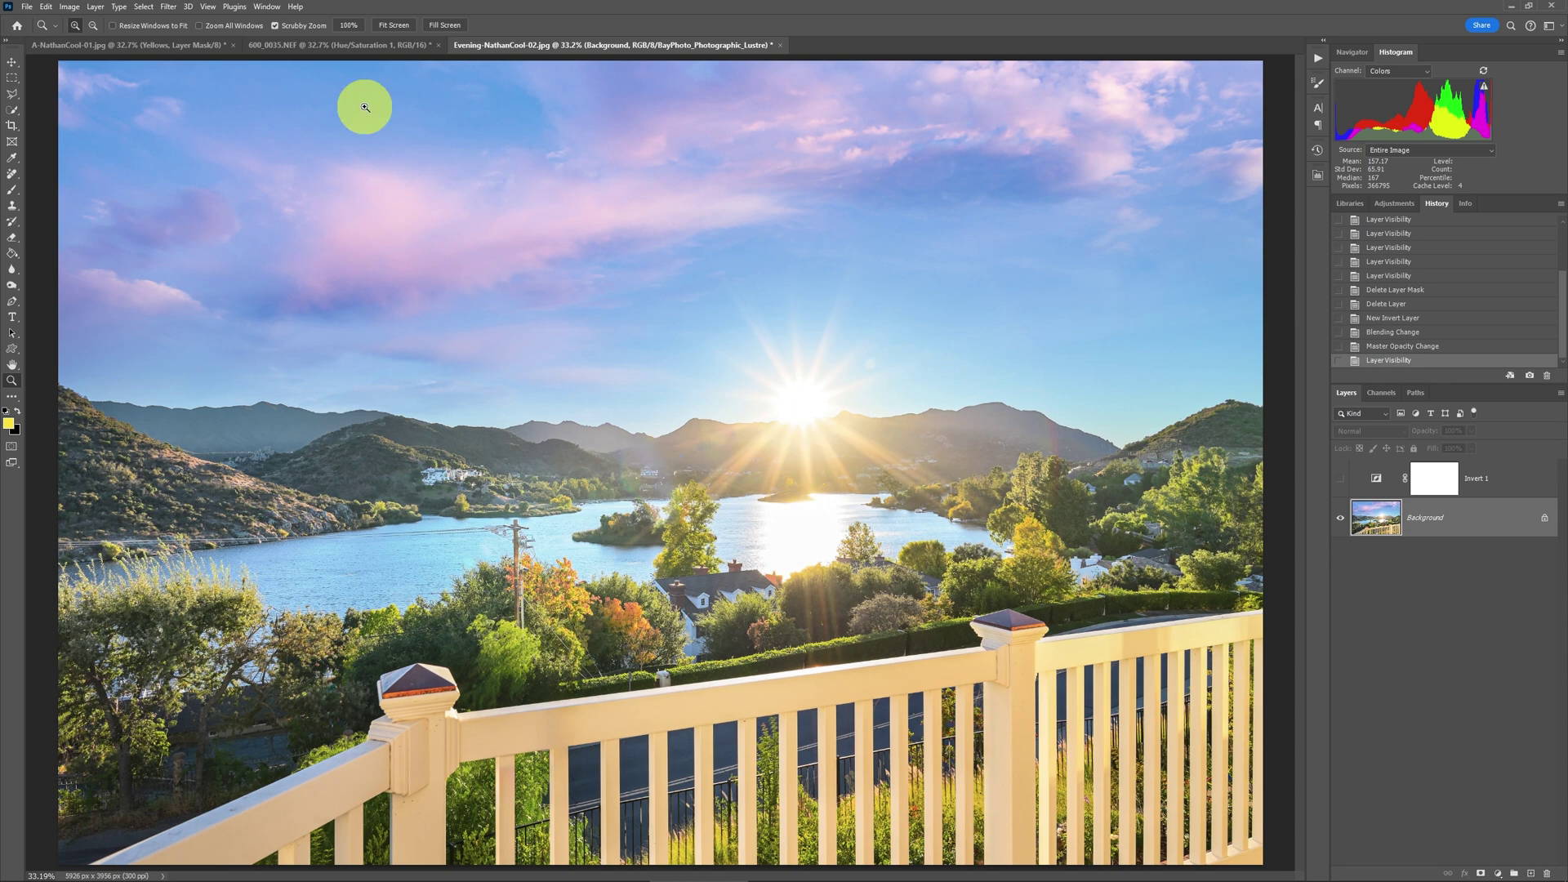
Turn off Proof Colors to view the evening lake photo without the print simulation
left_click(207, 8)
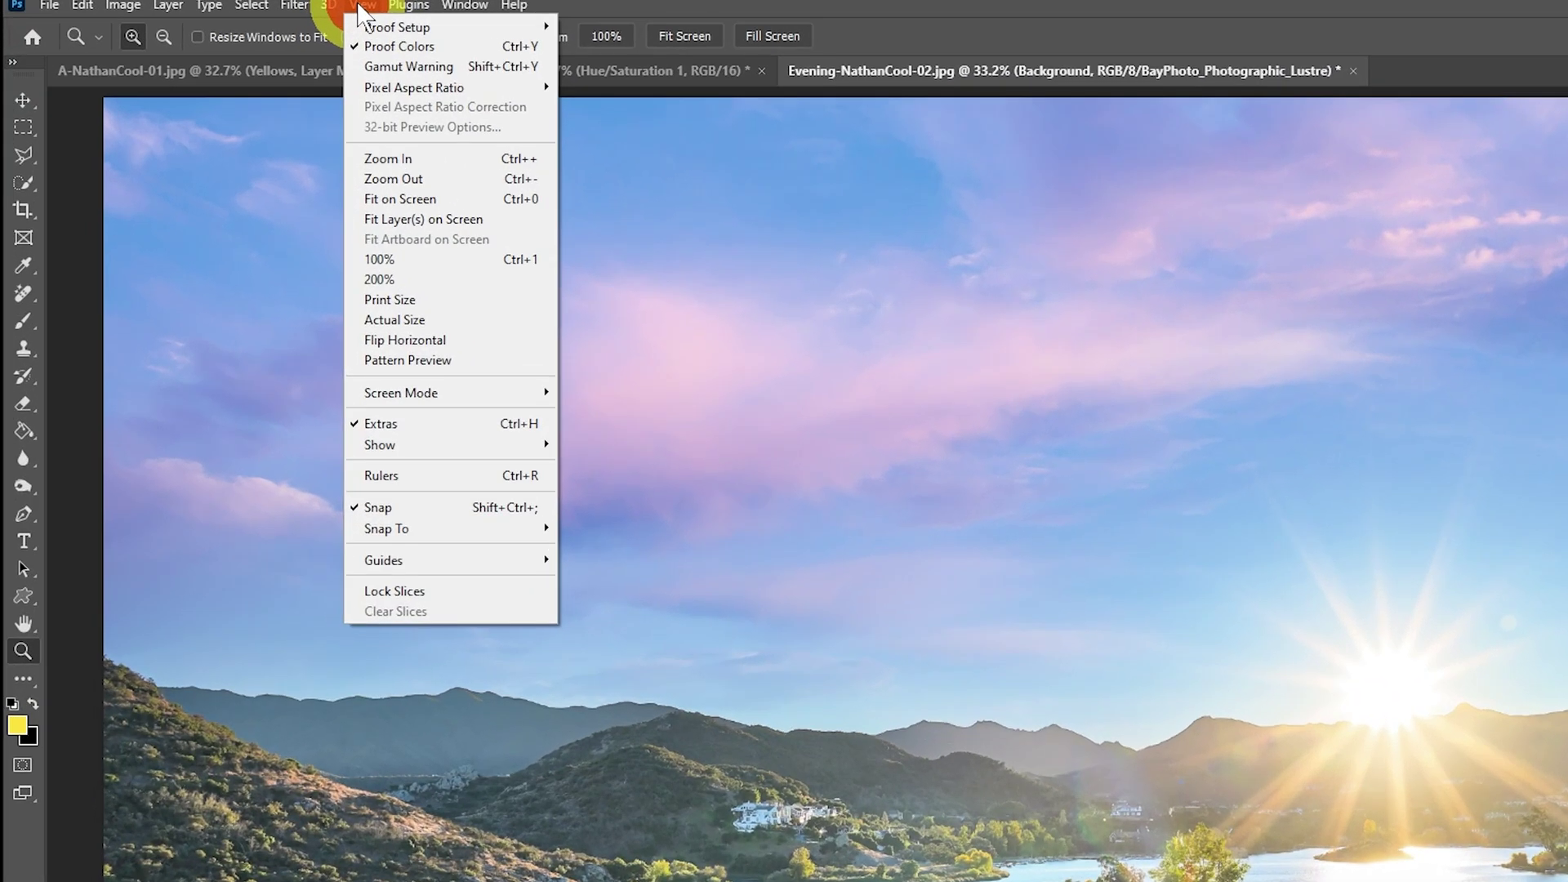
left_click(387, 44)
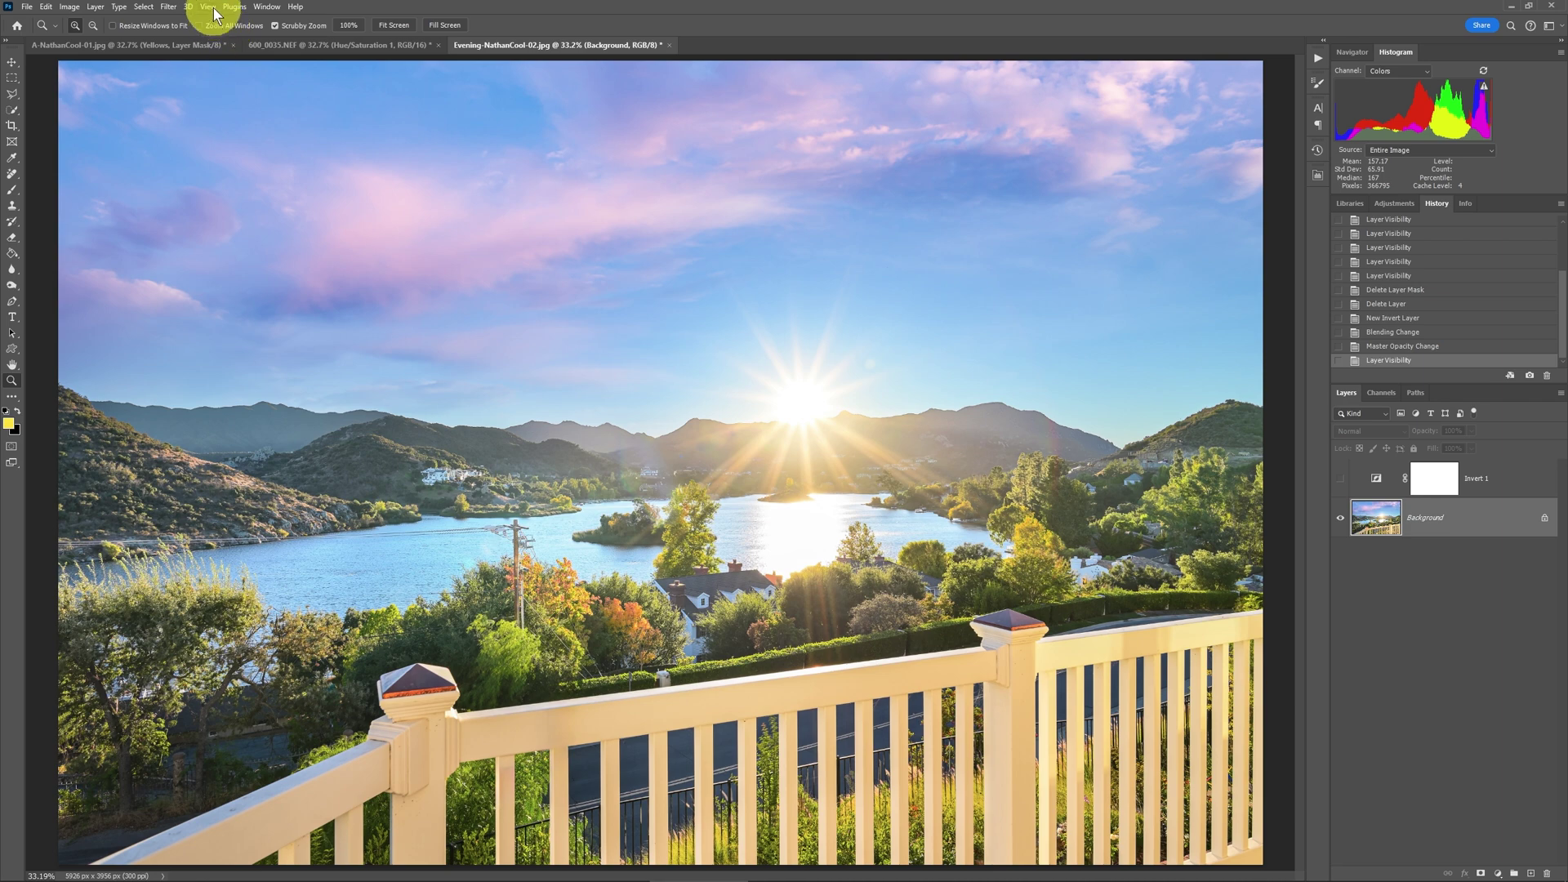
Turn Proof Colors back on for the evening lake photo, and get the MetalPrints ICC profile from Bay Photo's download page
left_click(212, 8)
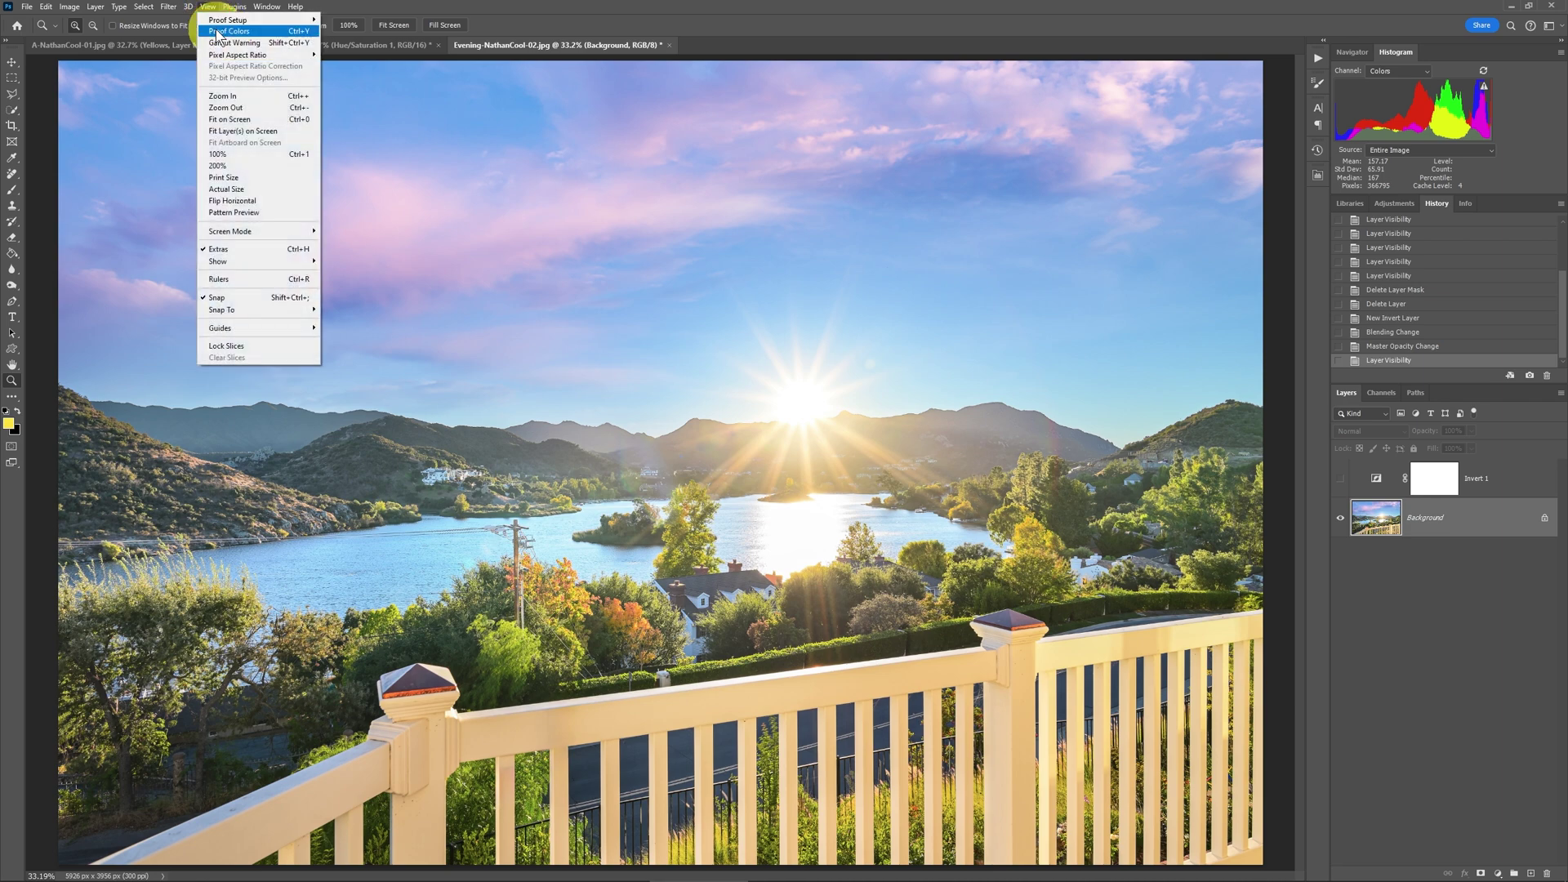
left_click(217, 30)
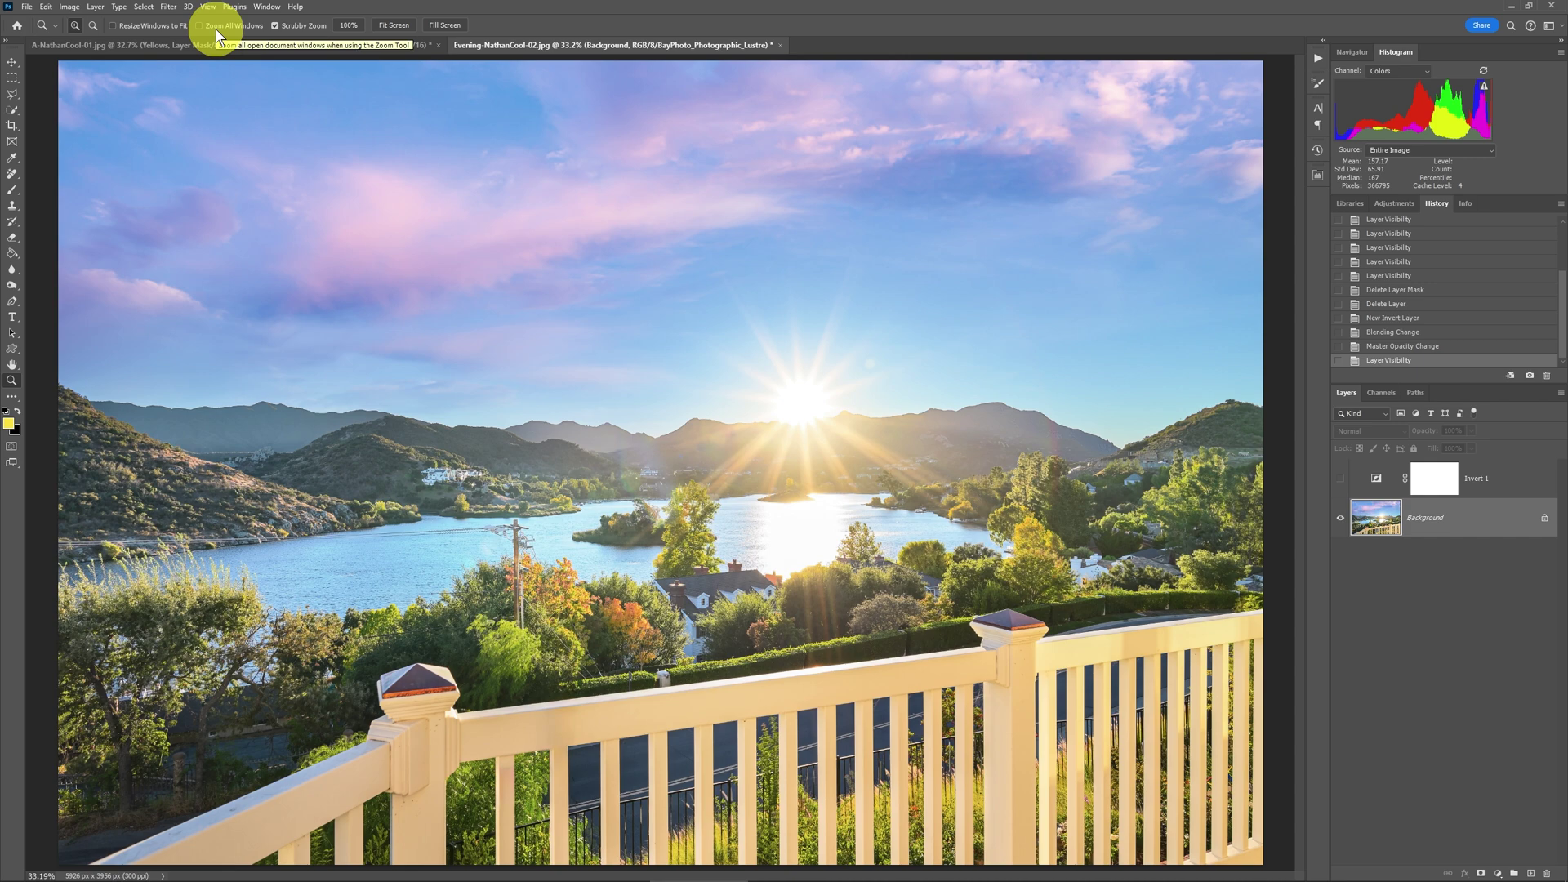
left_click(210, 8)
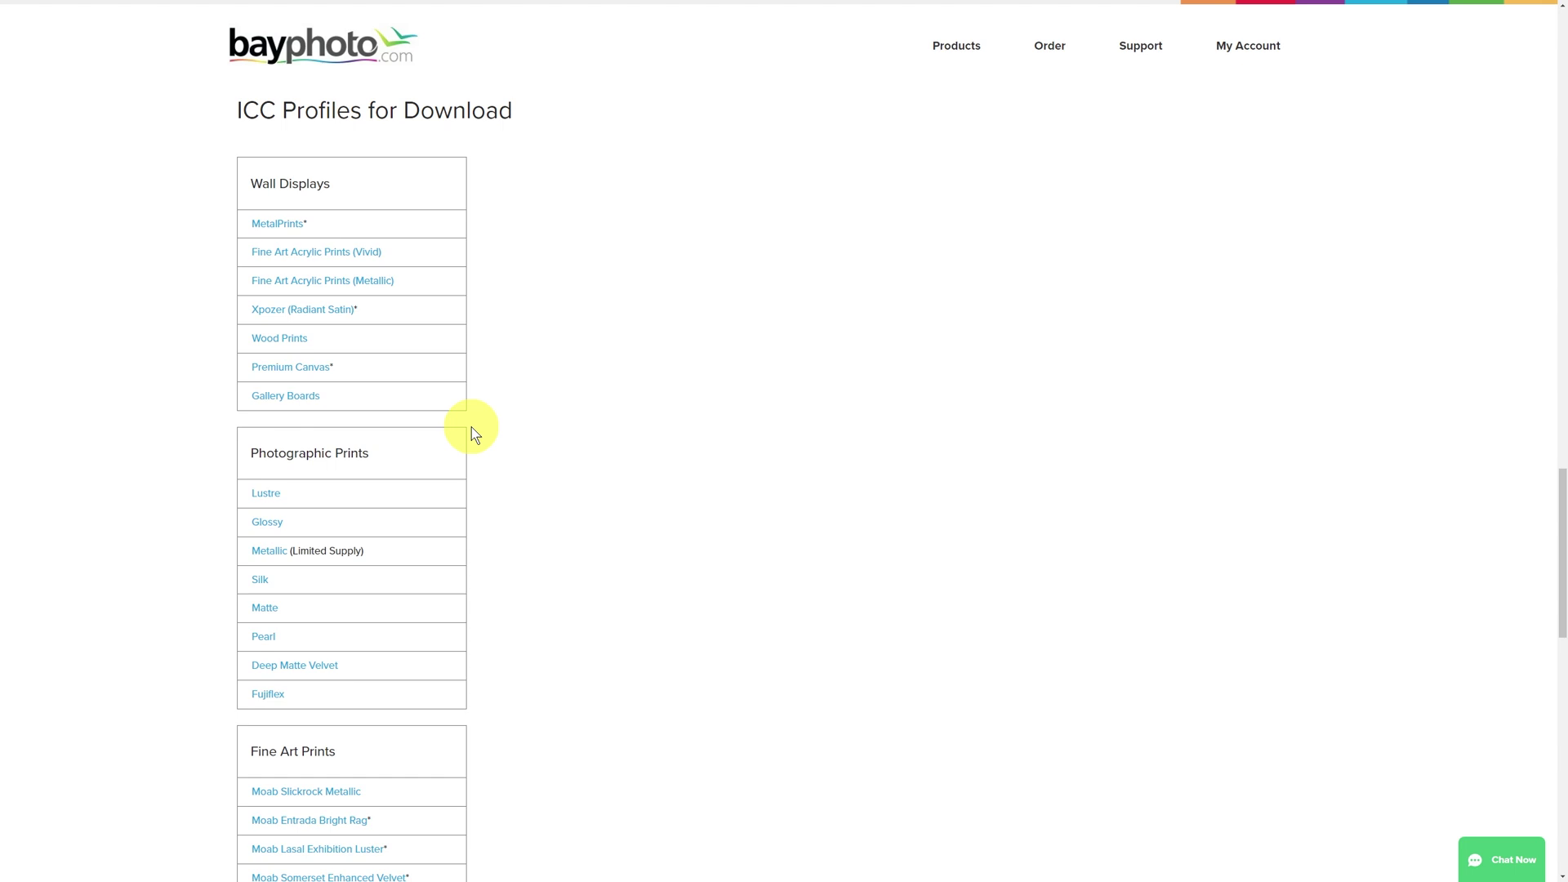
left_click(276, 228)
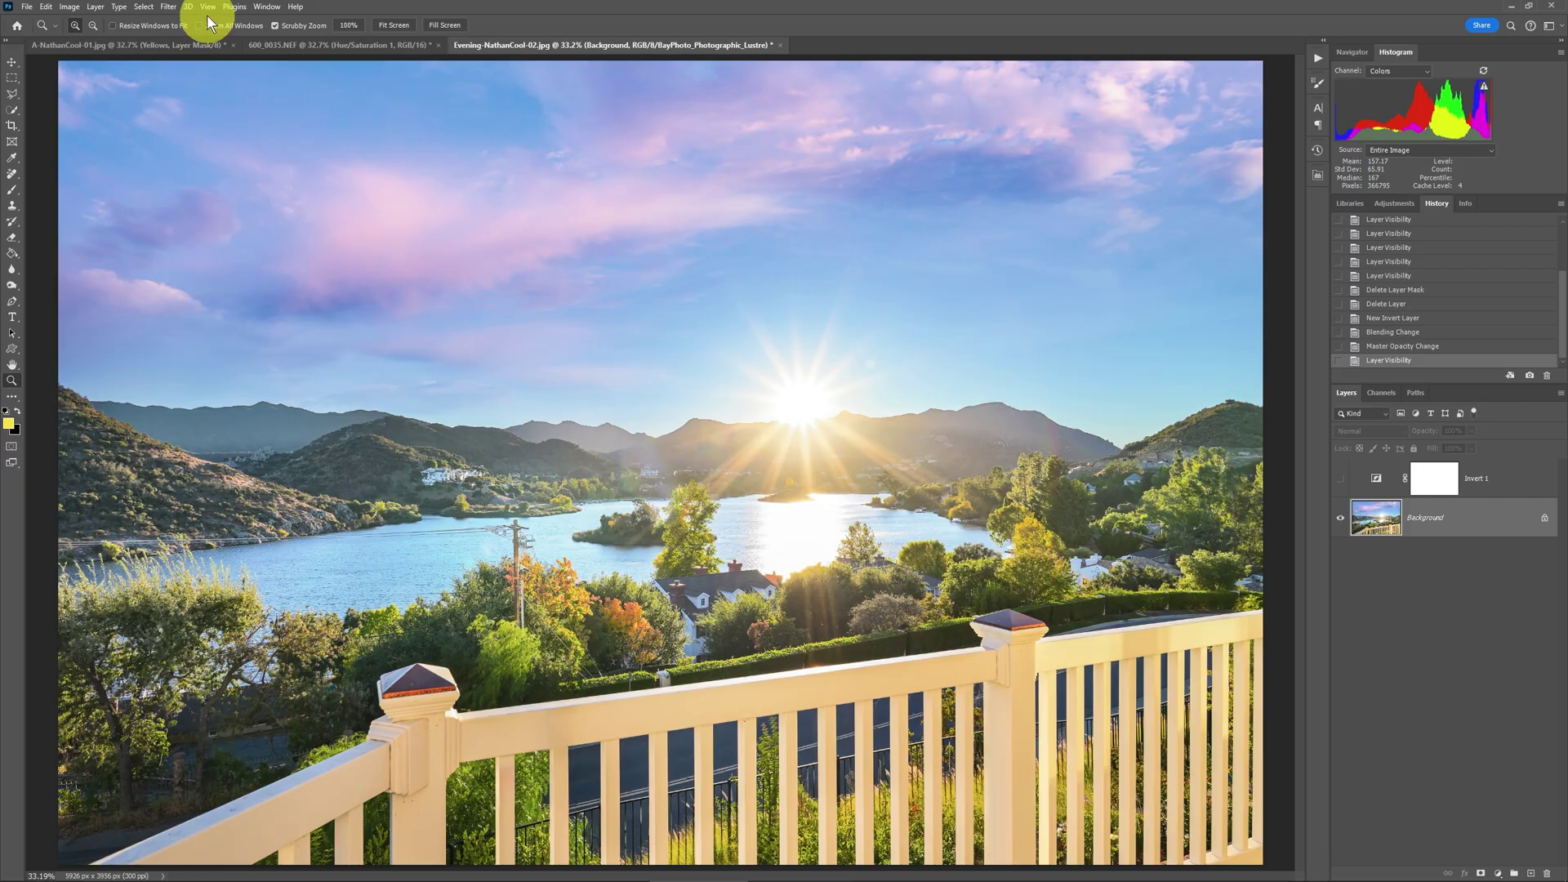
Back in Photoshop, customize the proof condition to simulate BayPhoto_MetalPrints for the evening lake photo and apply it
left_click(209, 8)
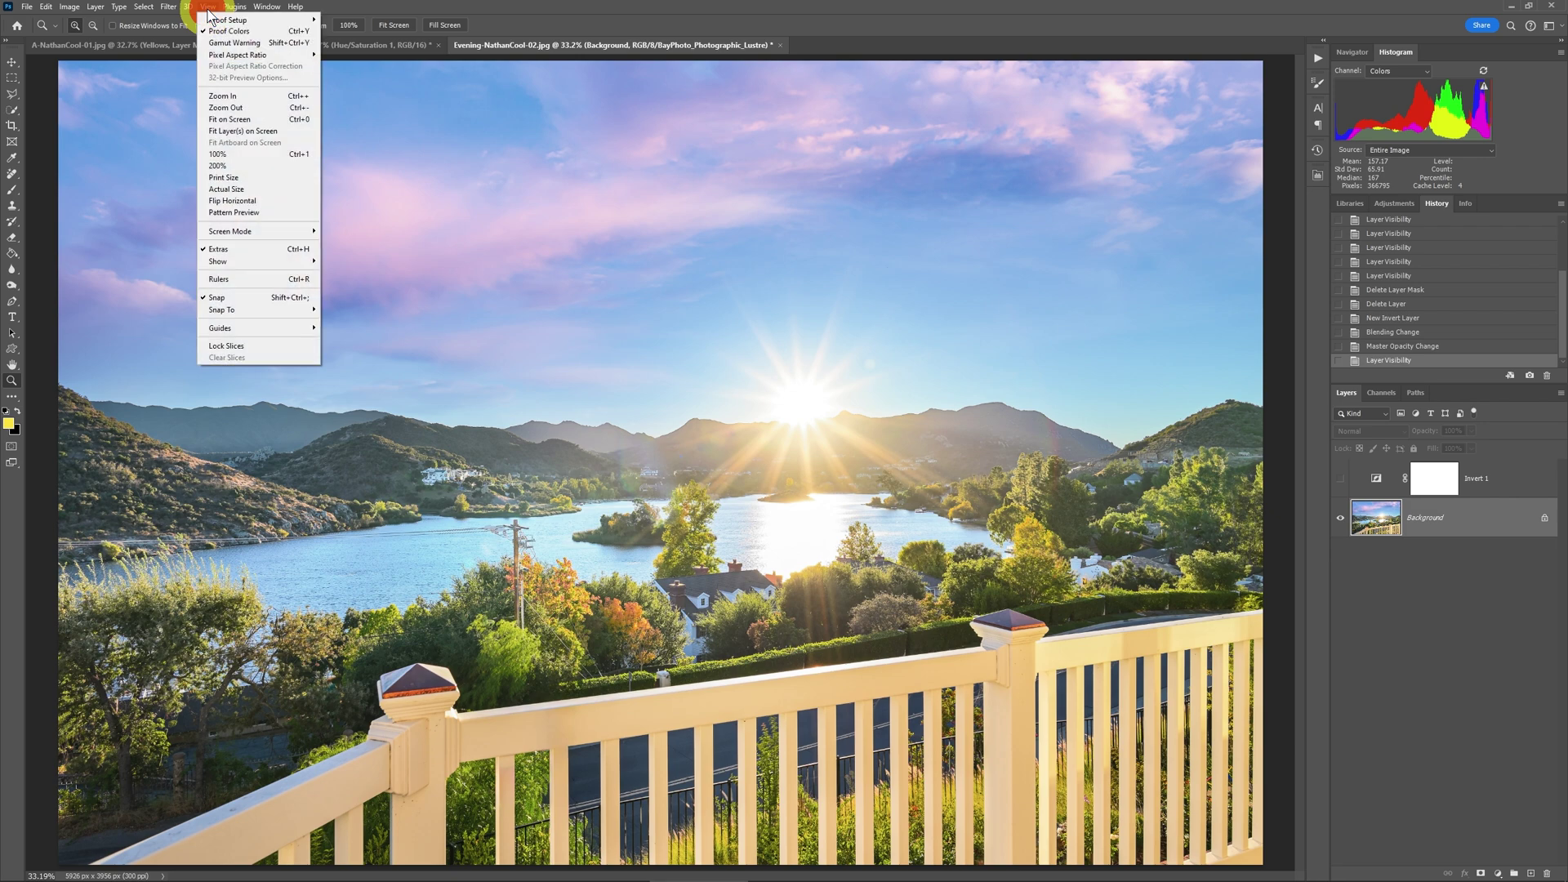
mouse_move(218, 23)
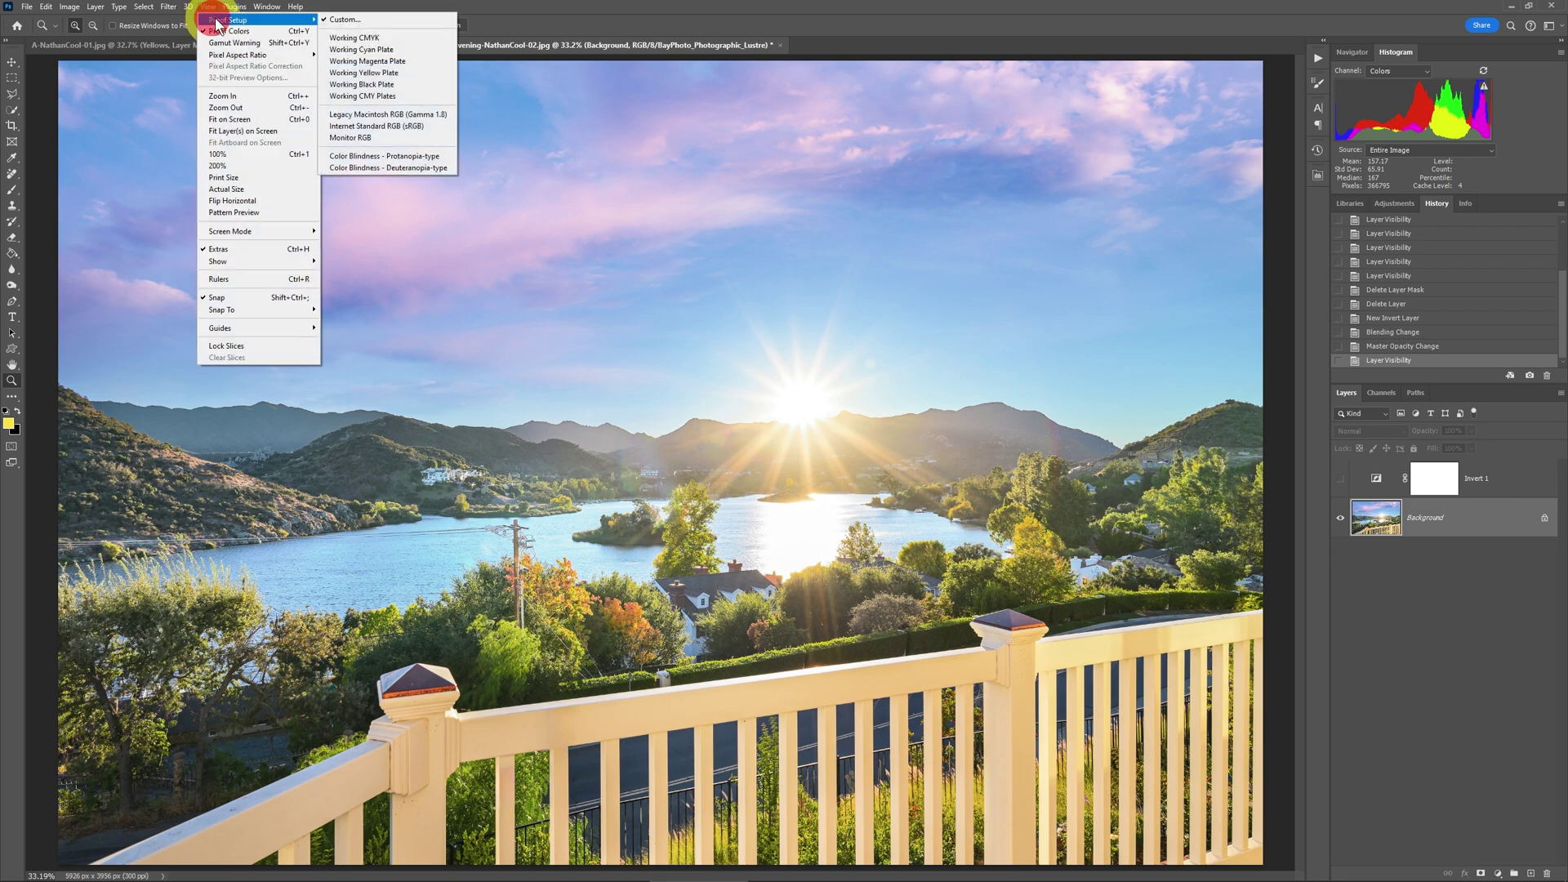
left_click(346, 19)
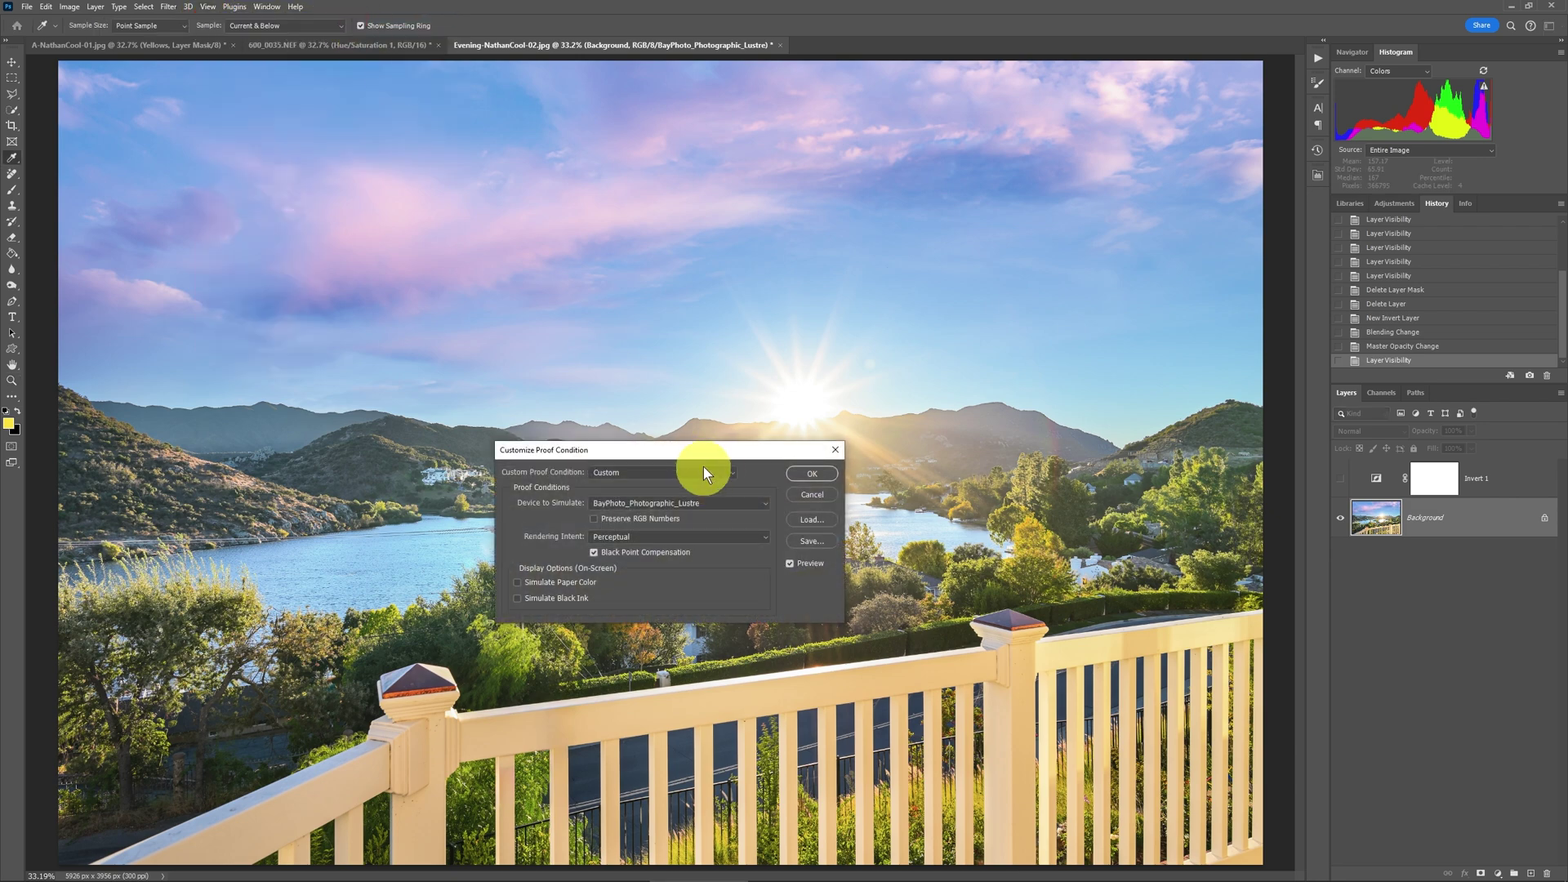
left_click_drag(692, 449, 658, 371)
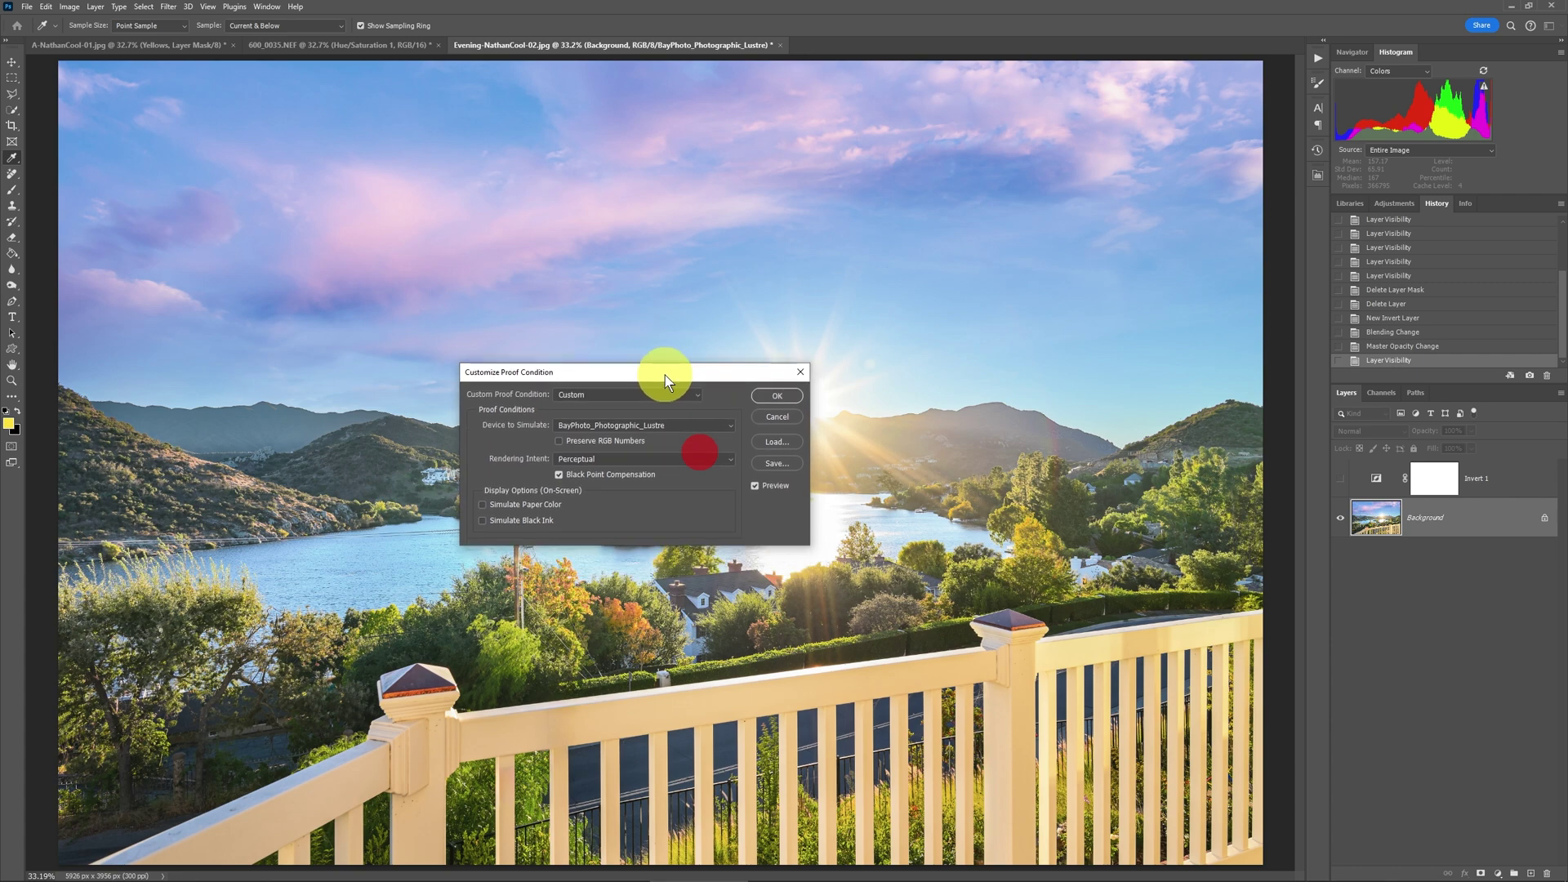
left_click(674, 423)
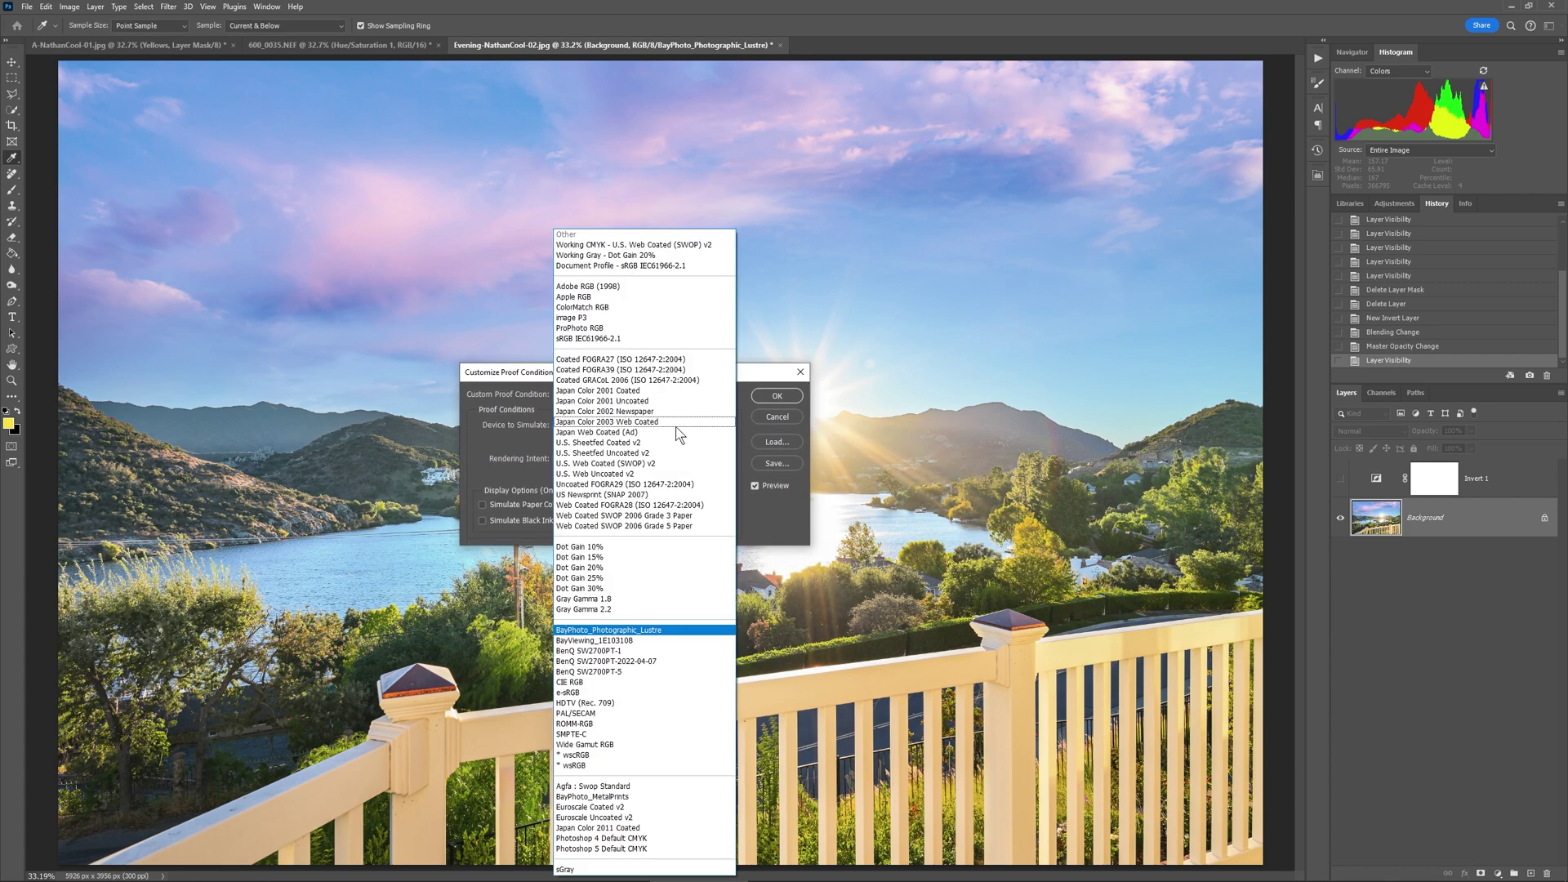
left_click(635, 798)
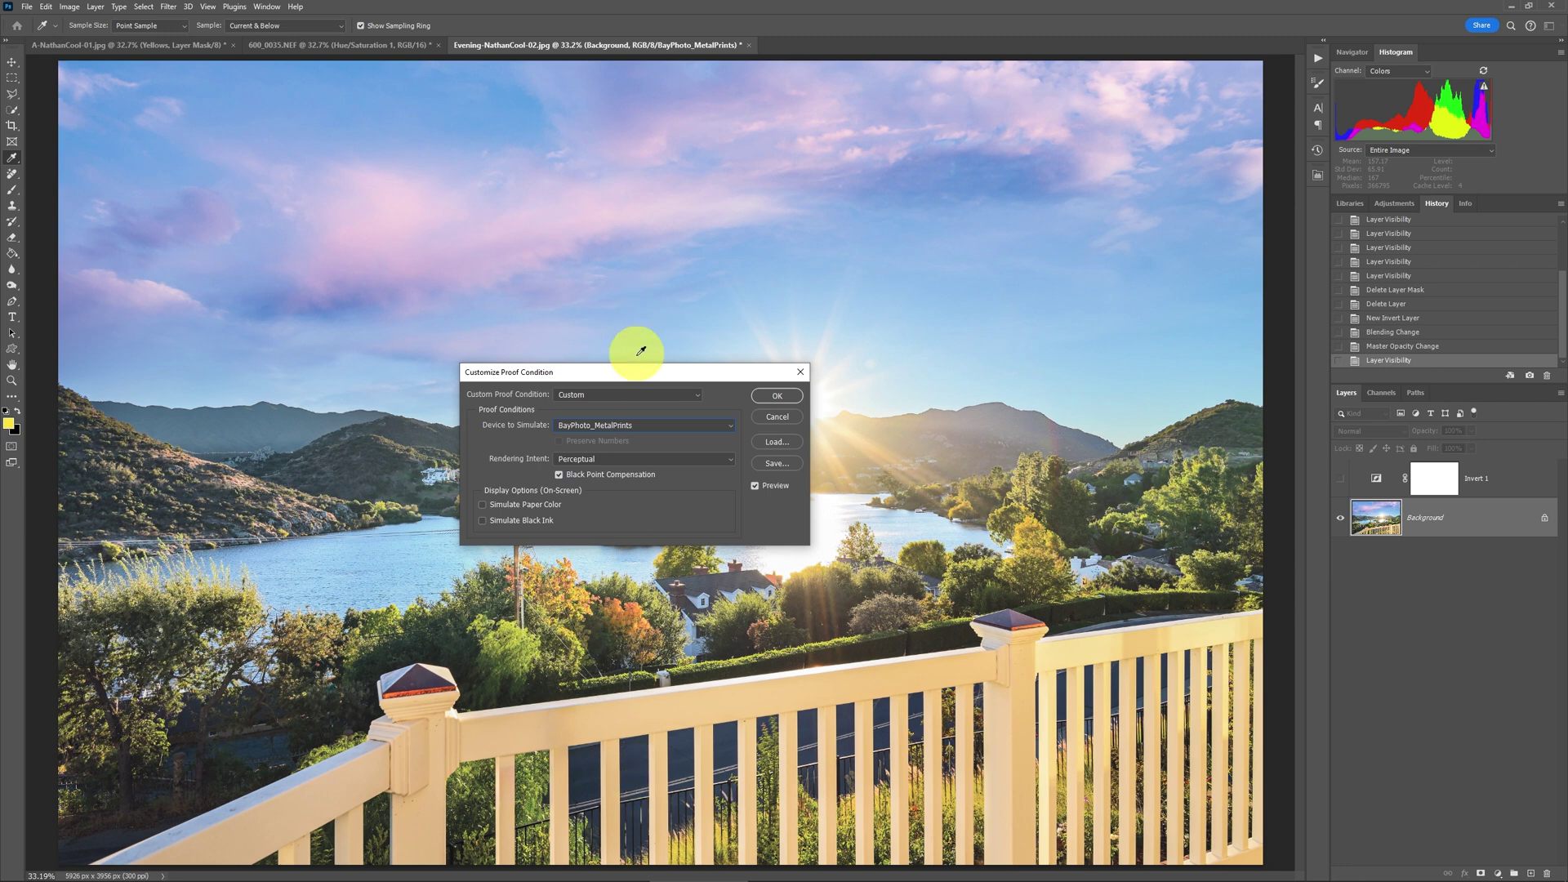
left_click_drag(634, 373, 727, 259)
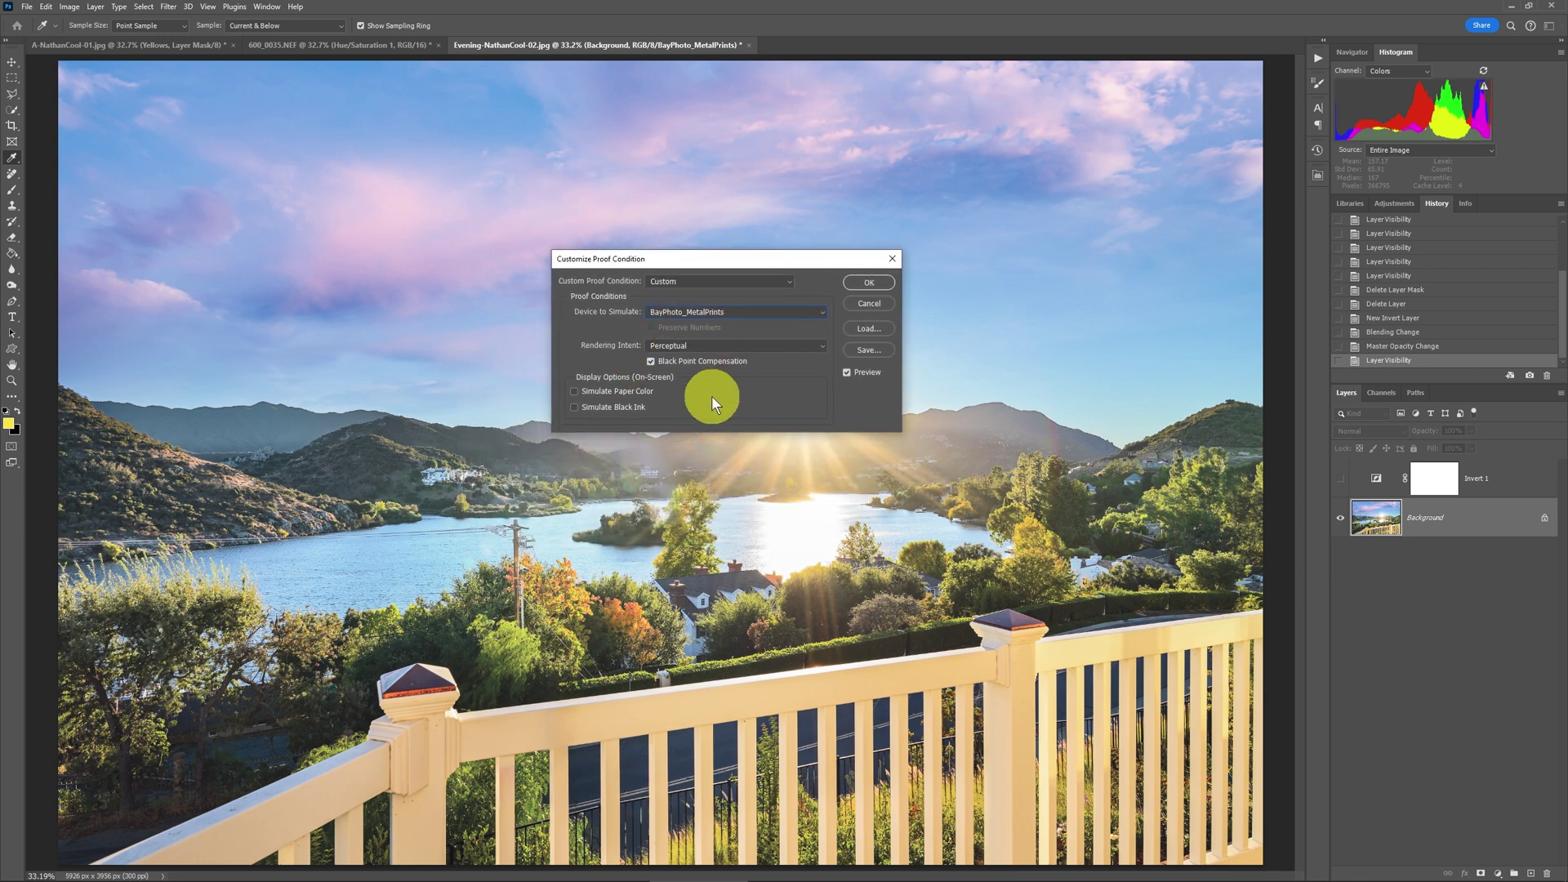
left_click(869, 282)
key("z")
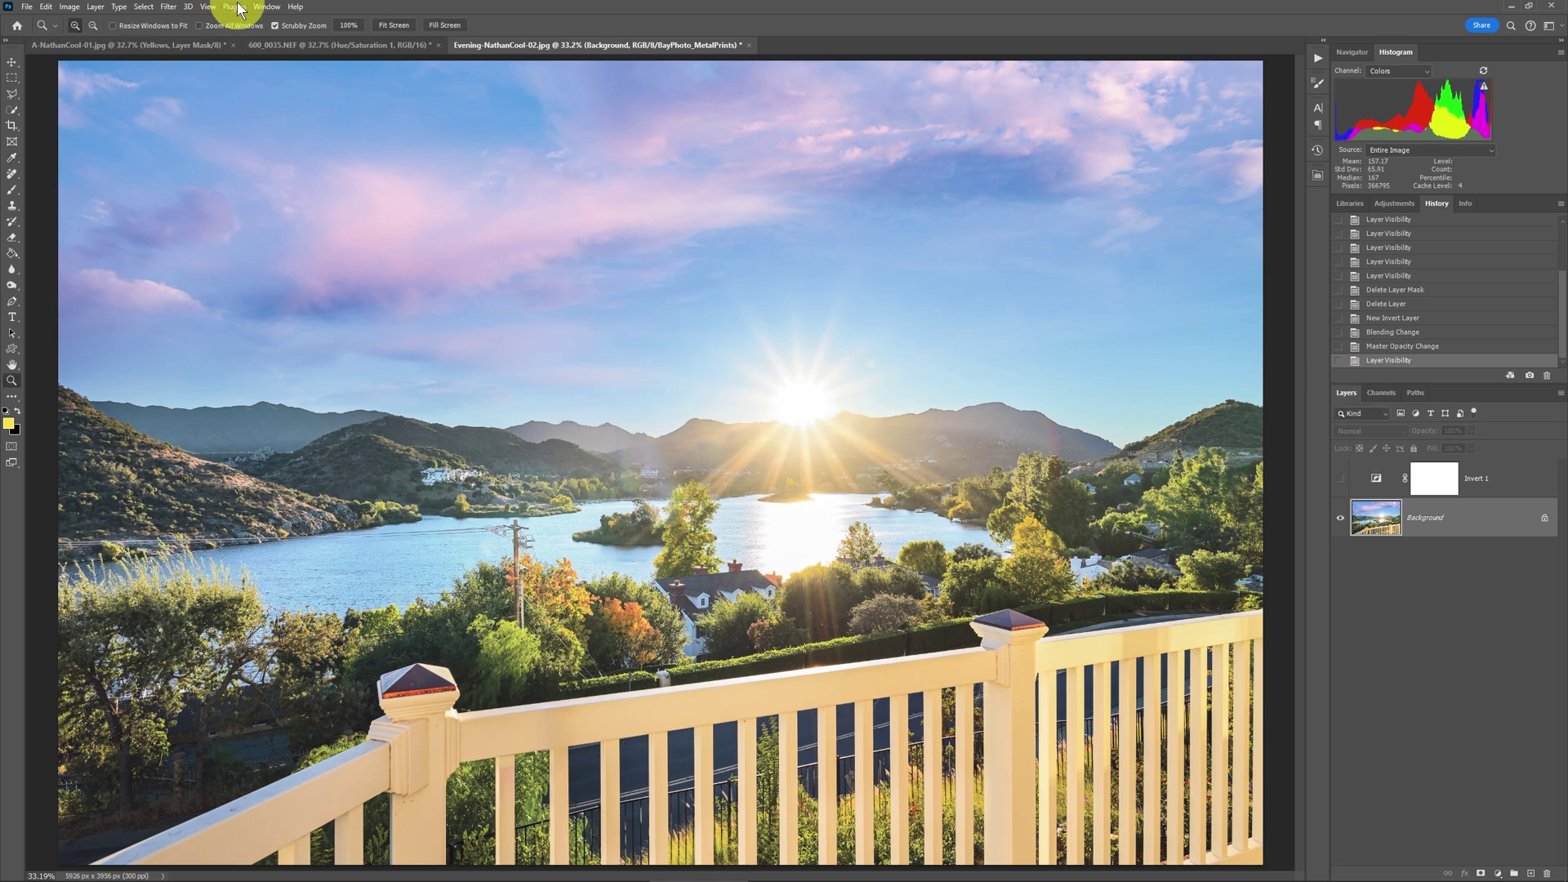
Toggle Proof Colors repeatedly to compare the lake photo with and without the MetalPrints simulation, and leave it off
left_click(208, 7)
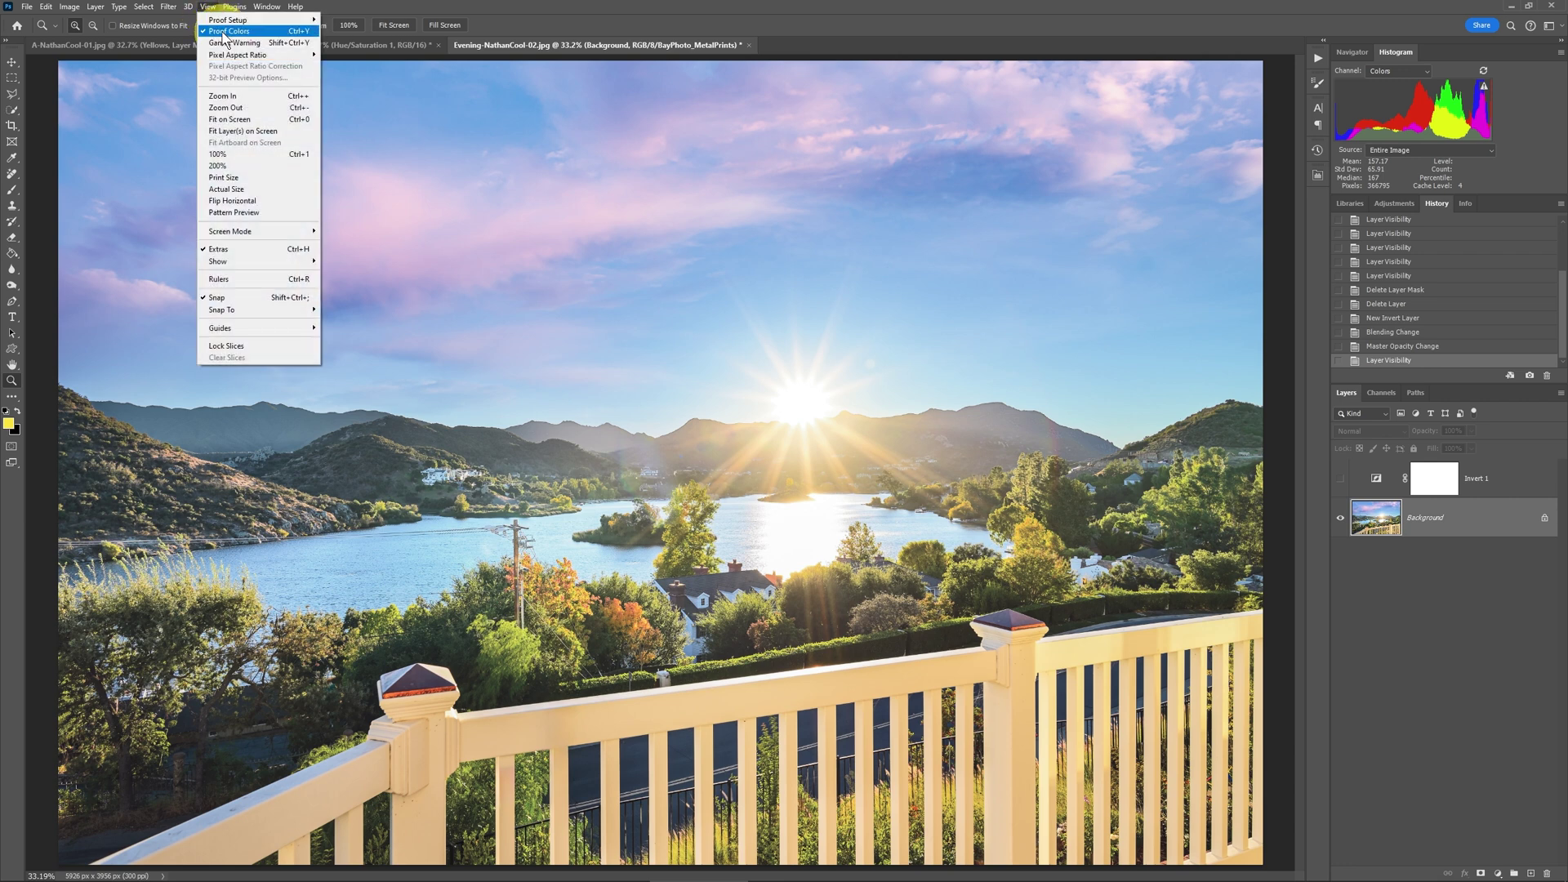
left_click(222, 32)
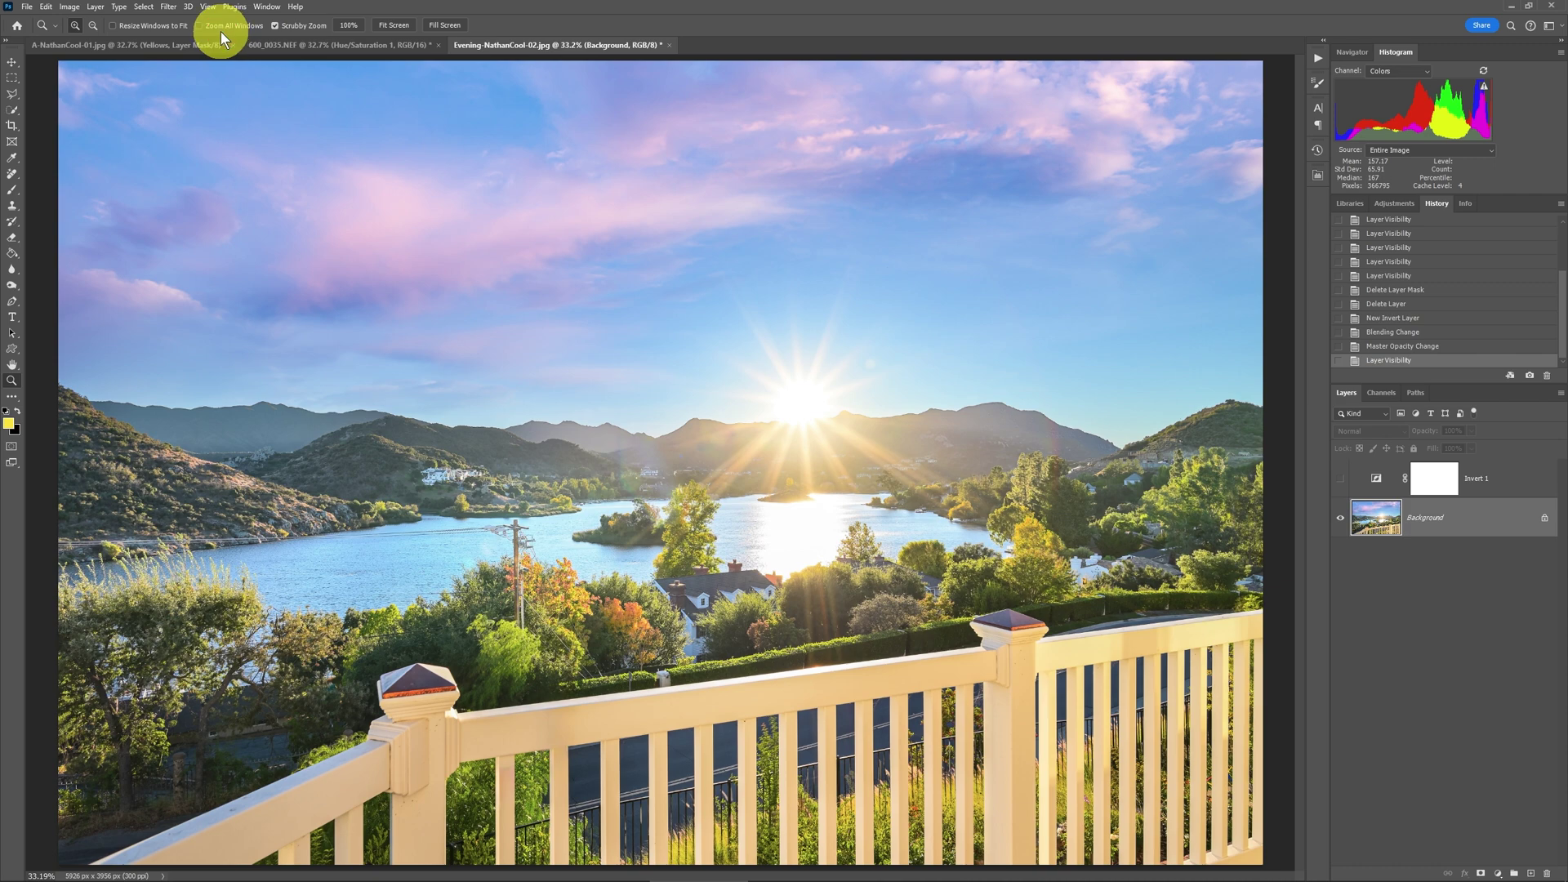
key("ctrl+y")
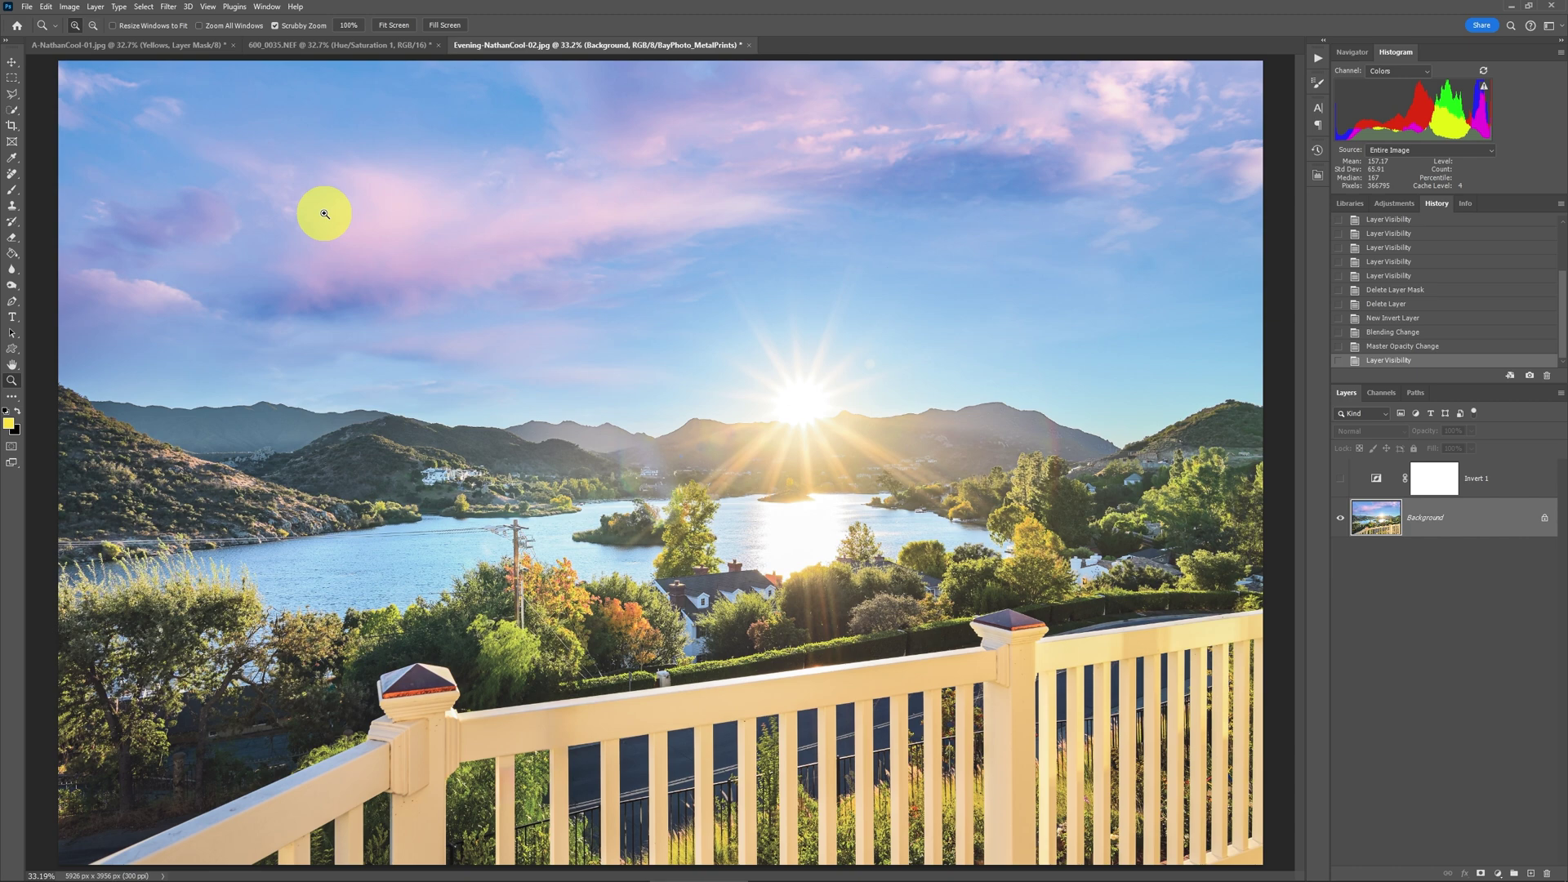
key("ctrl+y")
key("ctrl+y")
key("ctrl+y")
key("ctrl+y")
key("ctrl+y")
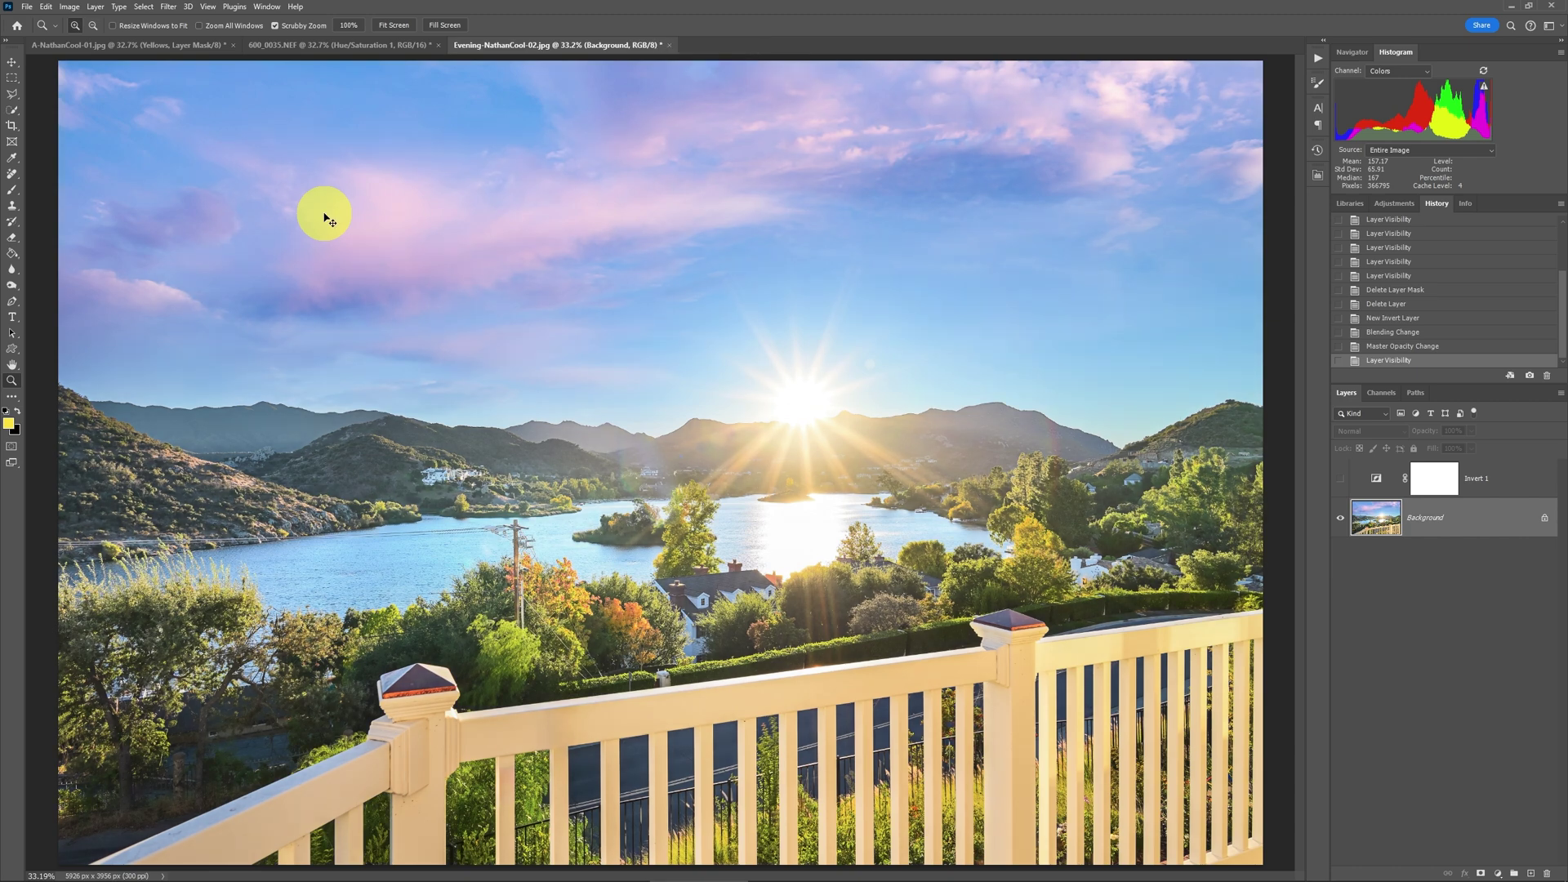
key("ctrl+y")
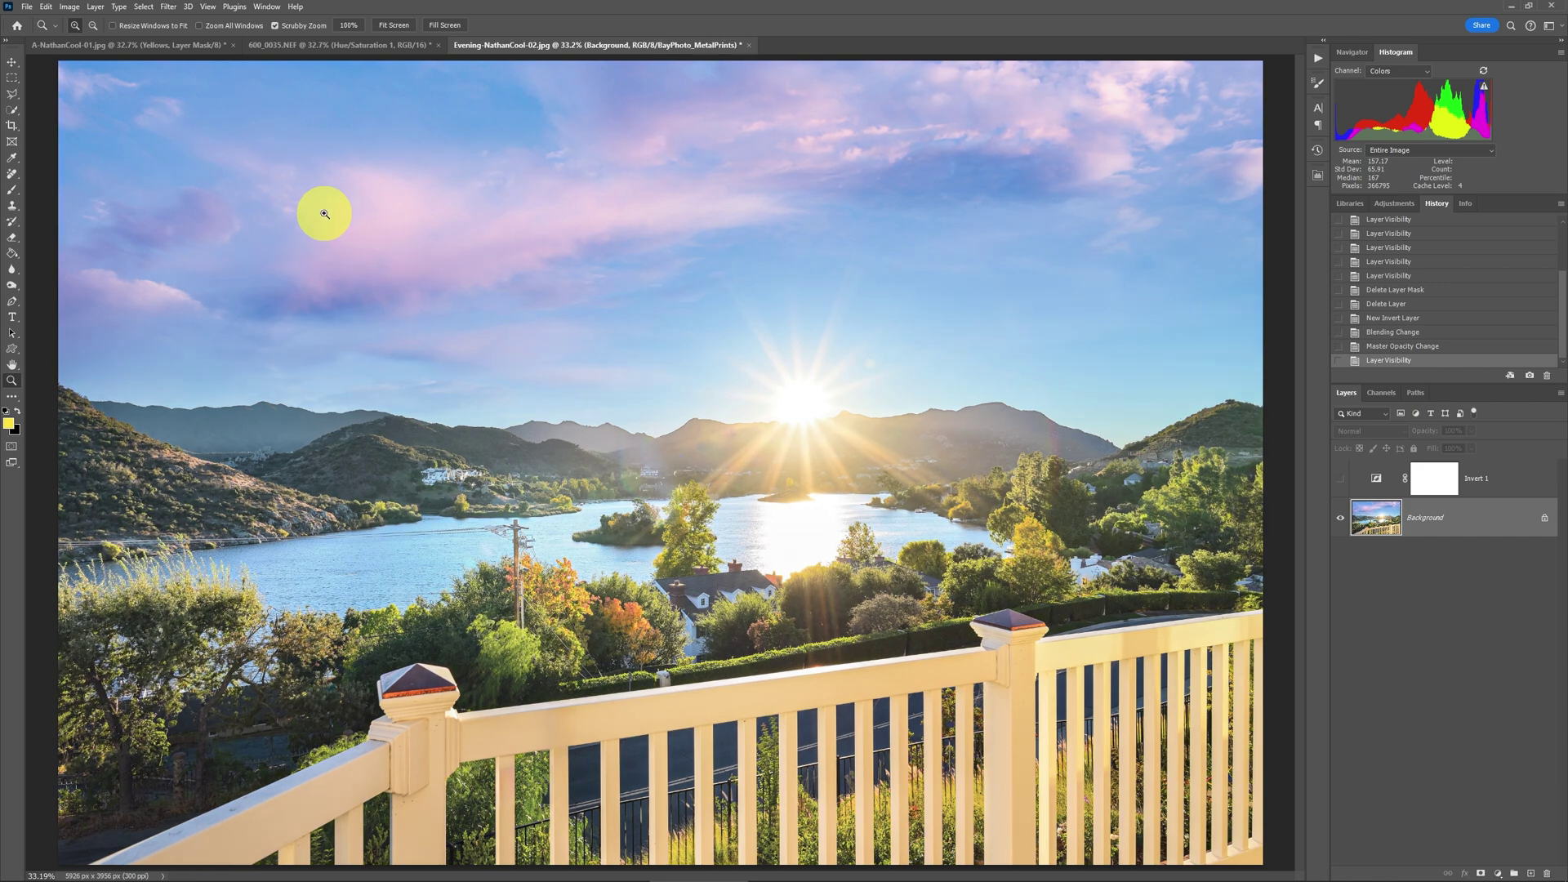
left_click(209, 10)
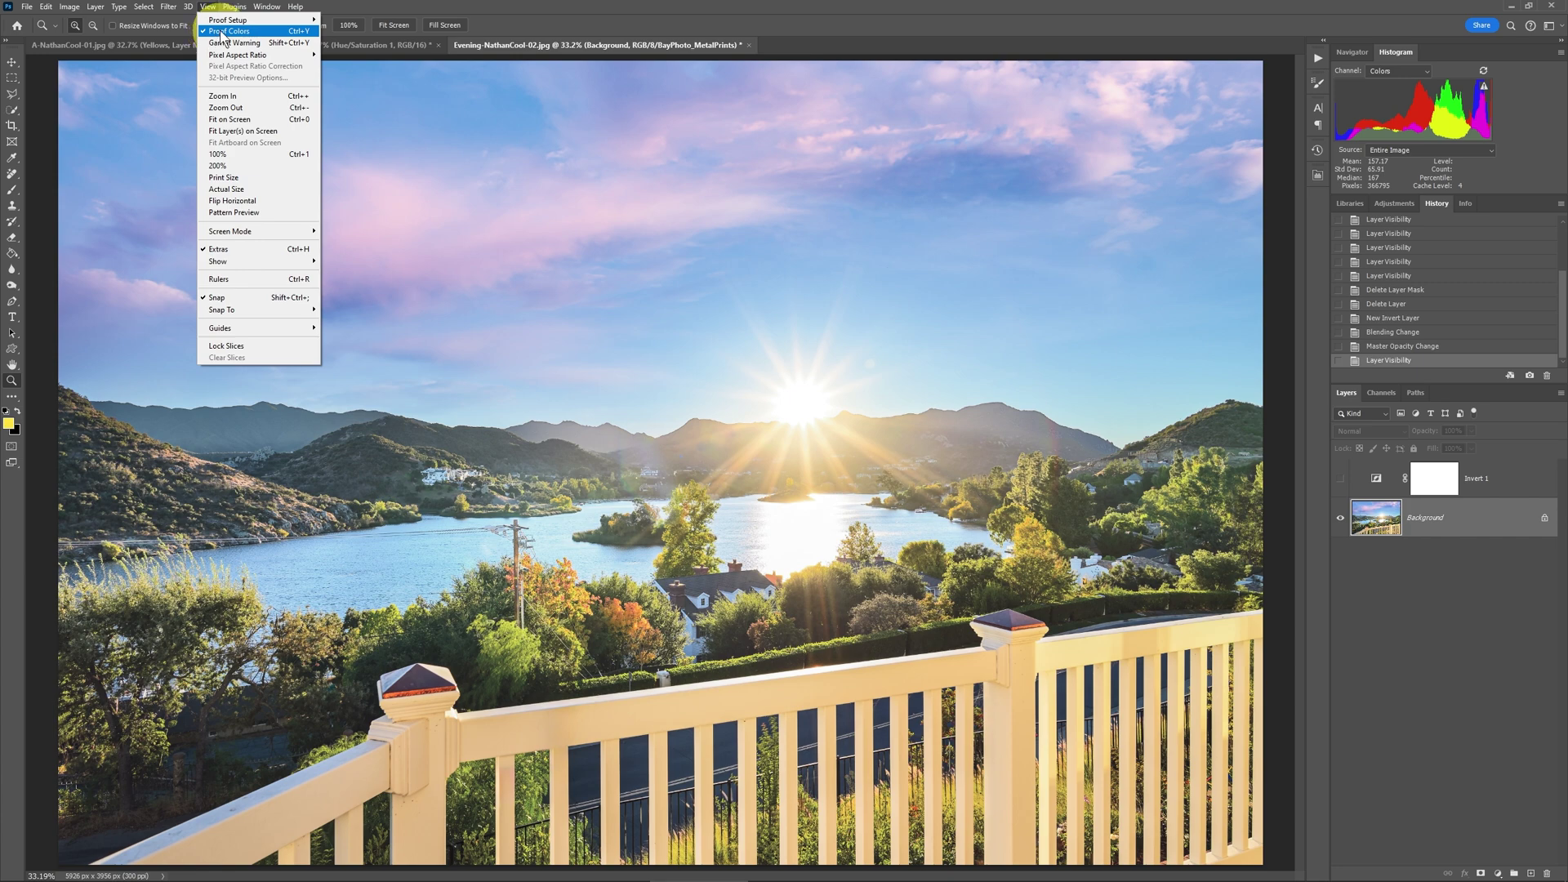
left_click(221, 34)
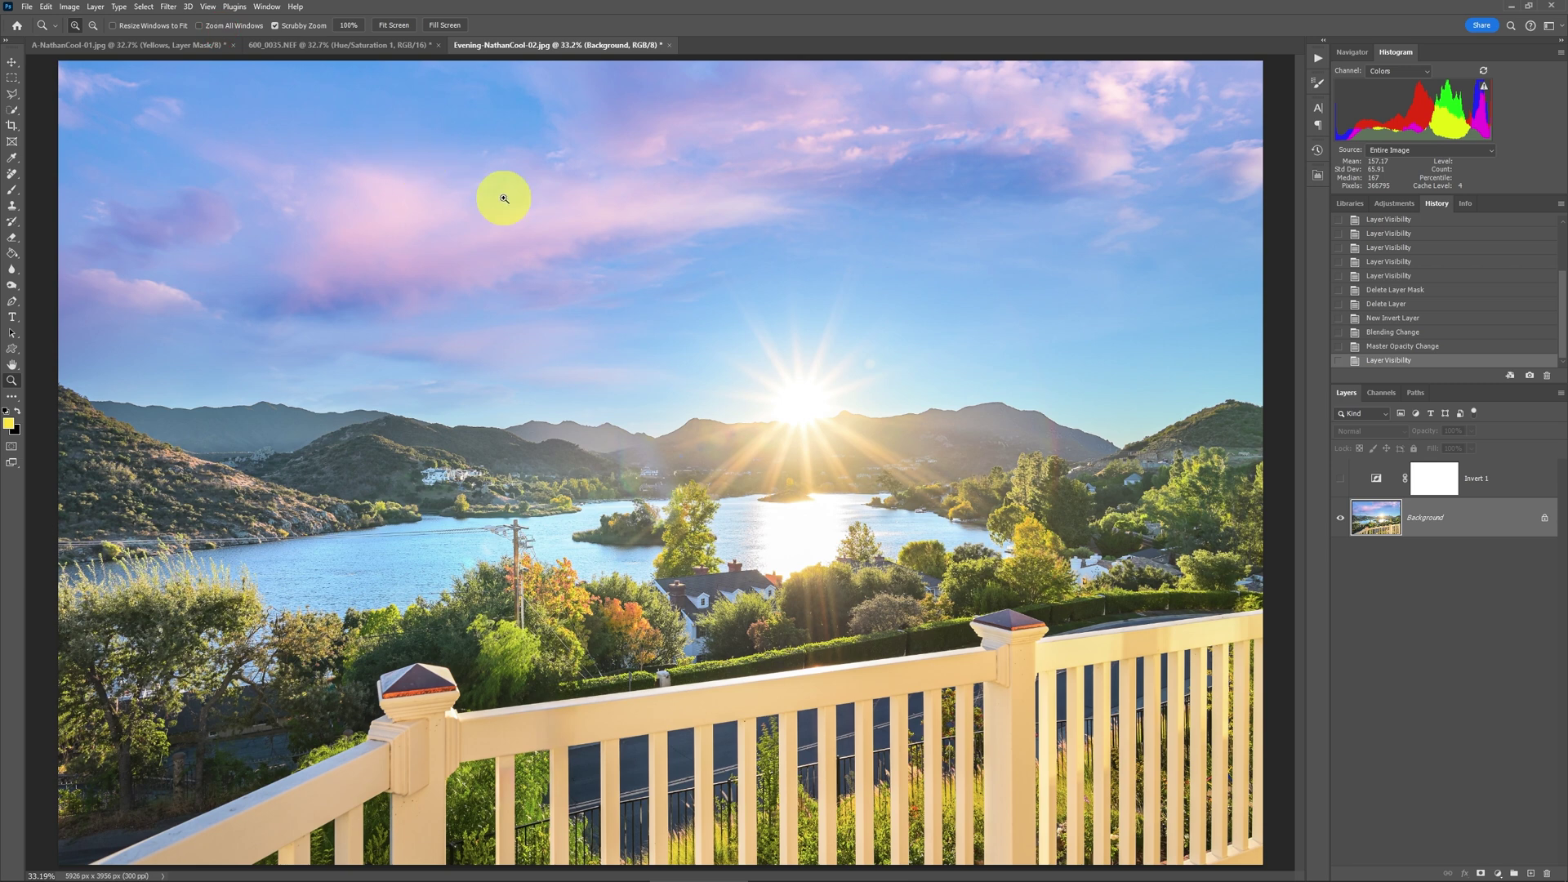